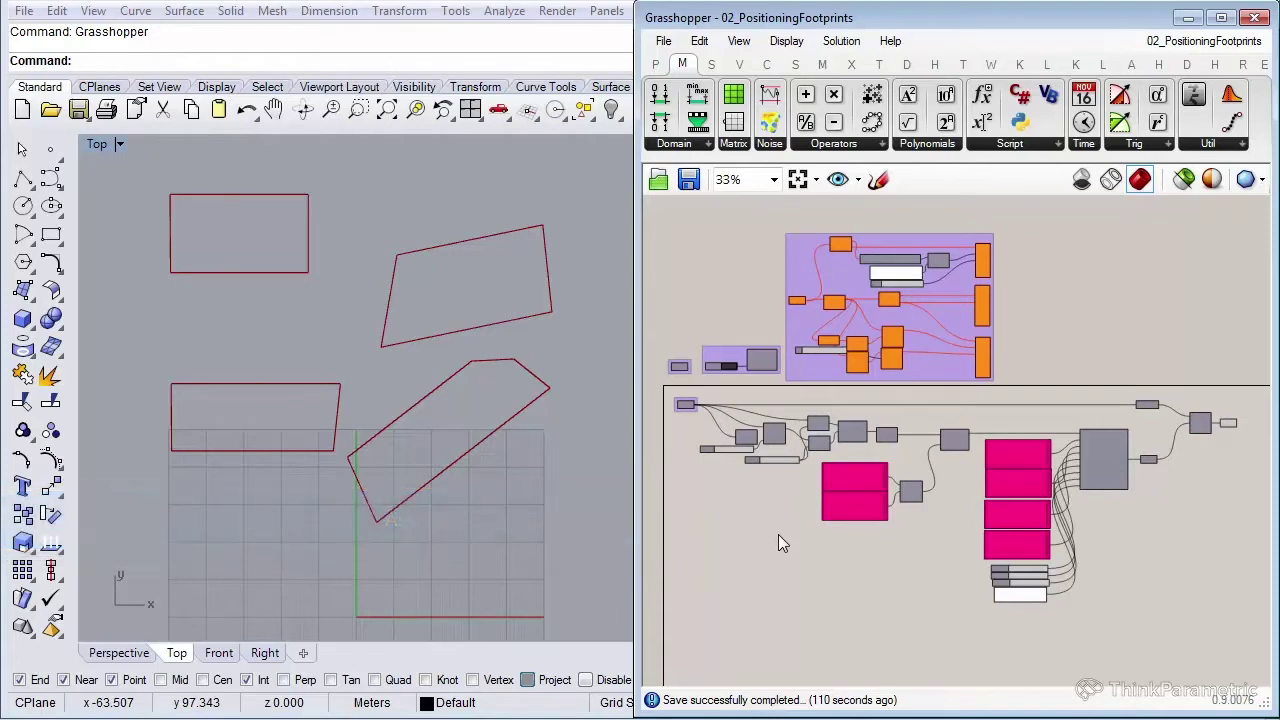
Add a Curve parameter fed by the final region intersection result and place it below the existing definition
right_click_drag(778, 534, 774, 456)
scroll(1115, 480, "up", 5)
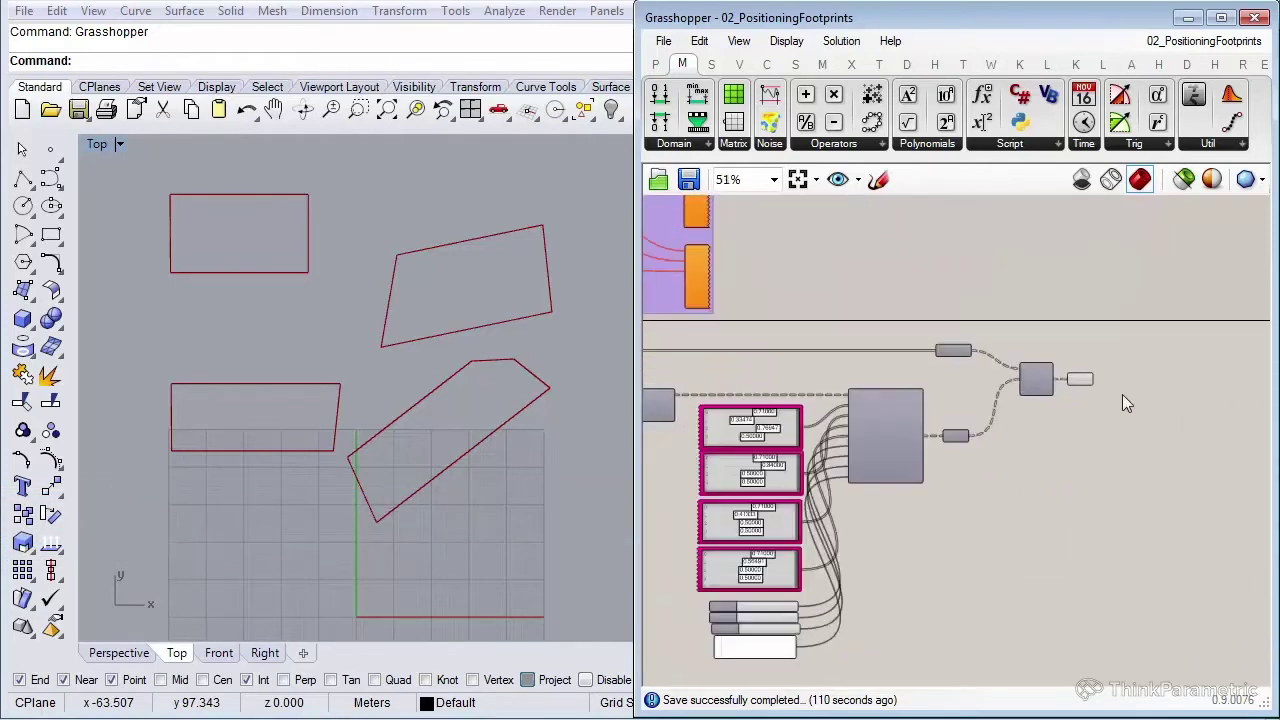
double_click(1133, 388)
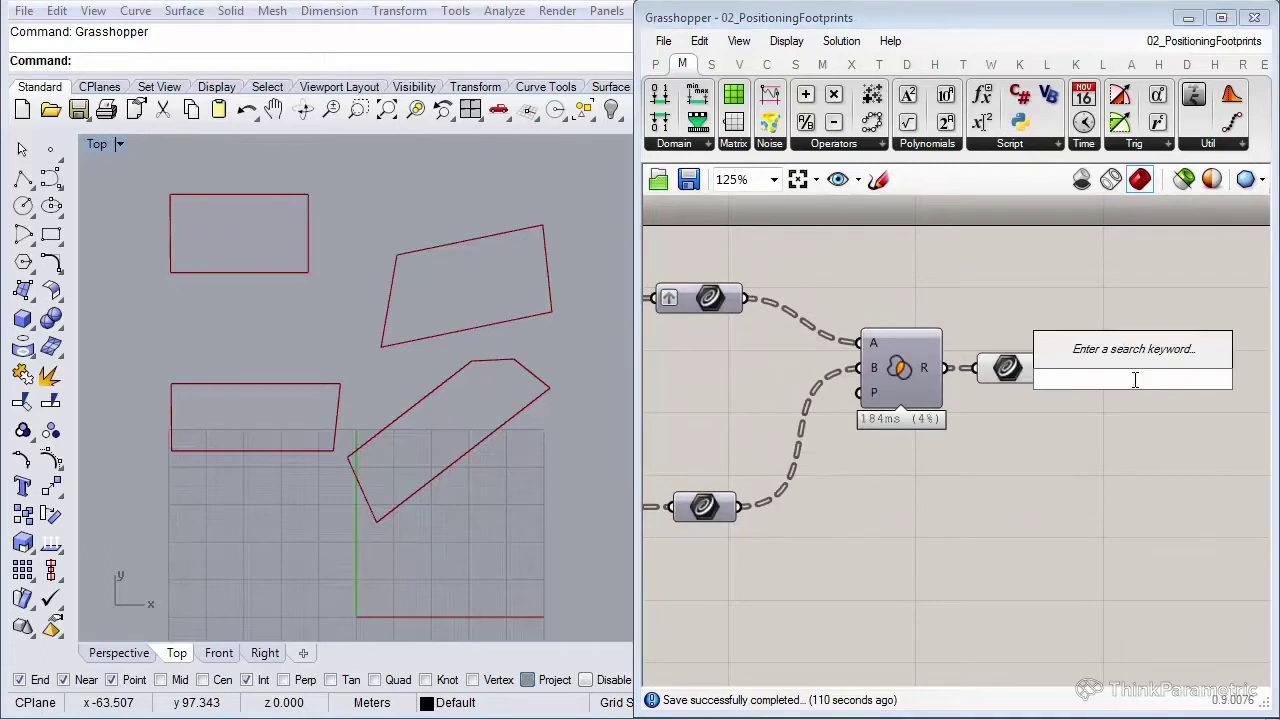
type("crv")
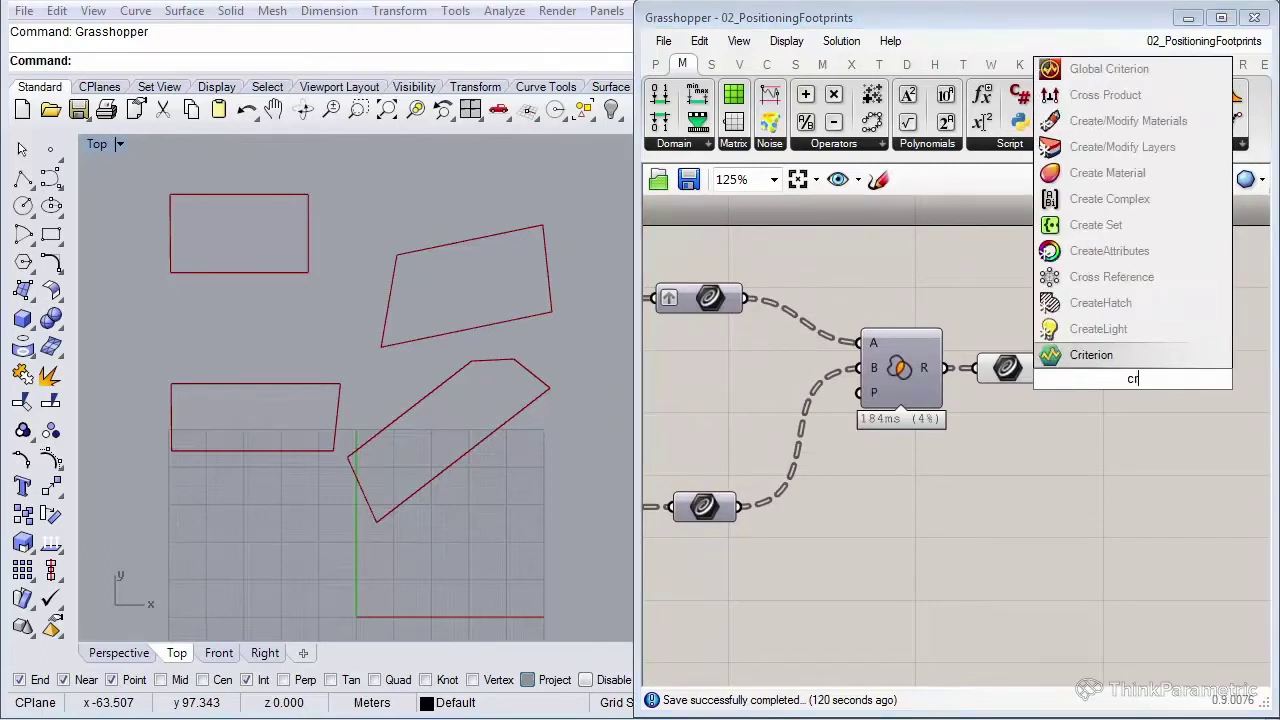
key("Return")
left_click_drag(1044, 368, 812, 590)
scroll(1176, 396, "down", 5)
scroll(1176, 395, "down", 4)
scroll(814, 534, "up", 5)
left_click(827, 545)
Set the new Curve parameter's wire display to hidden and shift the component slightly
scroll(827, 545, "up", 3)
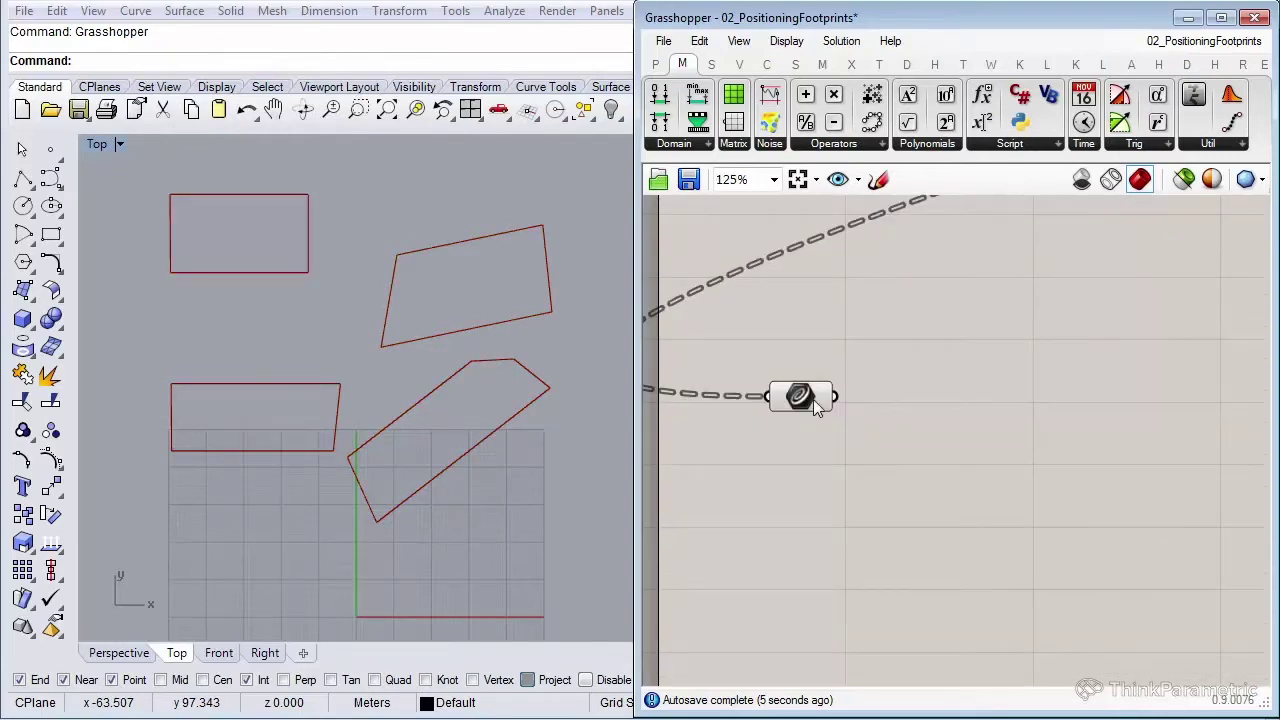
right_click(813, 399)
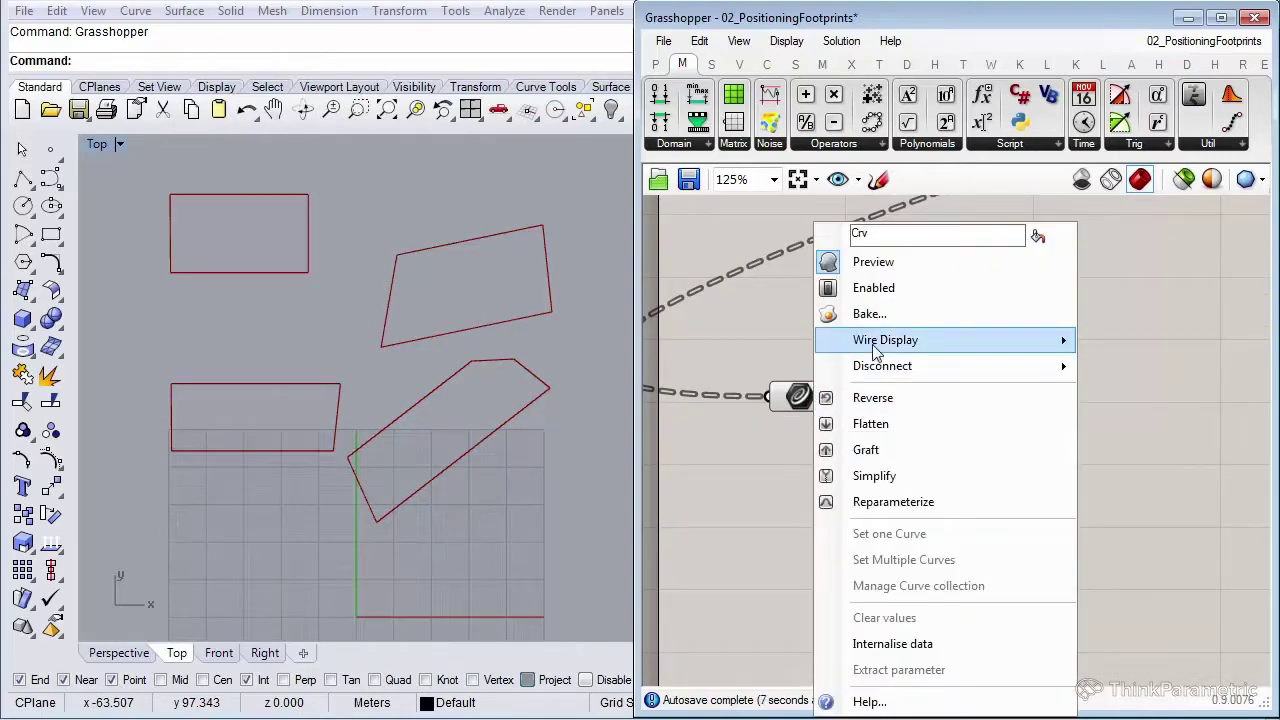
mouse_move(980, 343)
left_click(1124, 384)
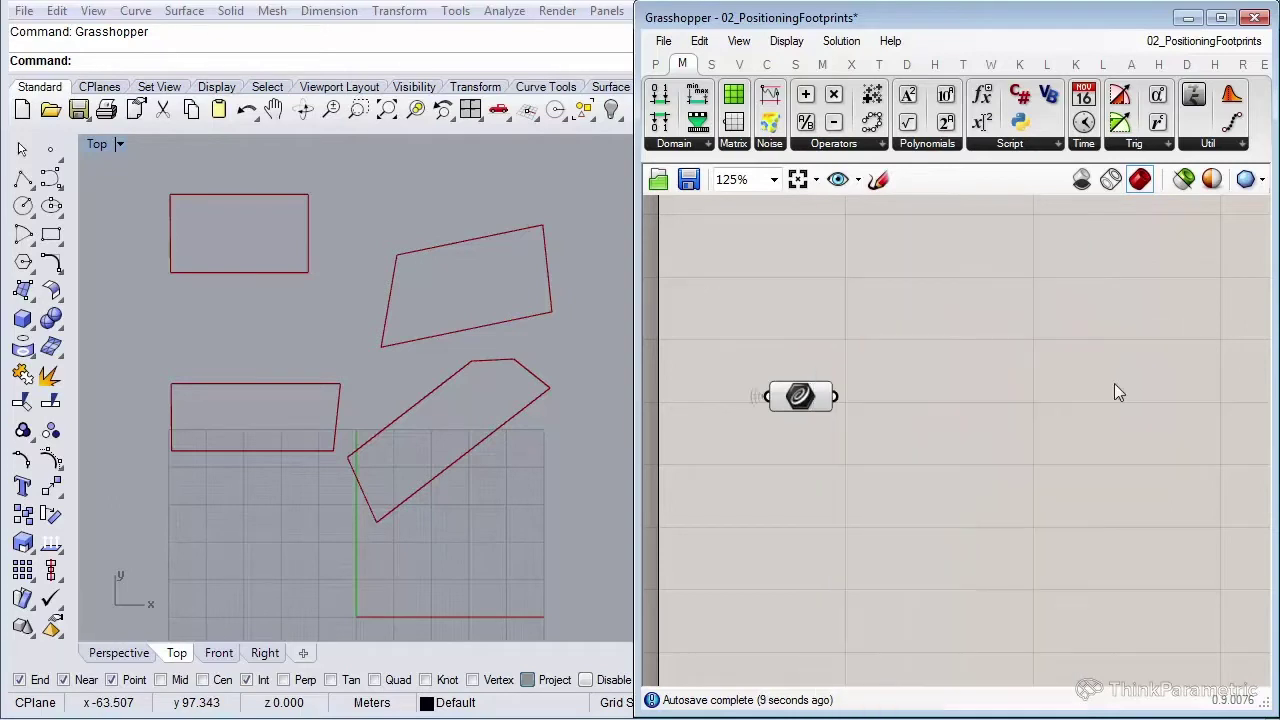
left_click_drag(814, 408, 799, 402)
left_click(1003, 430)
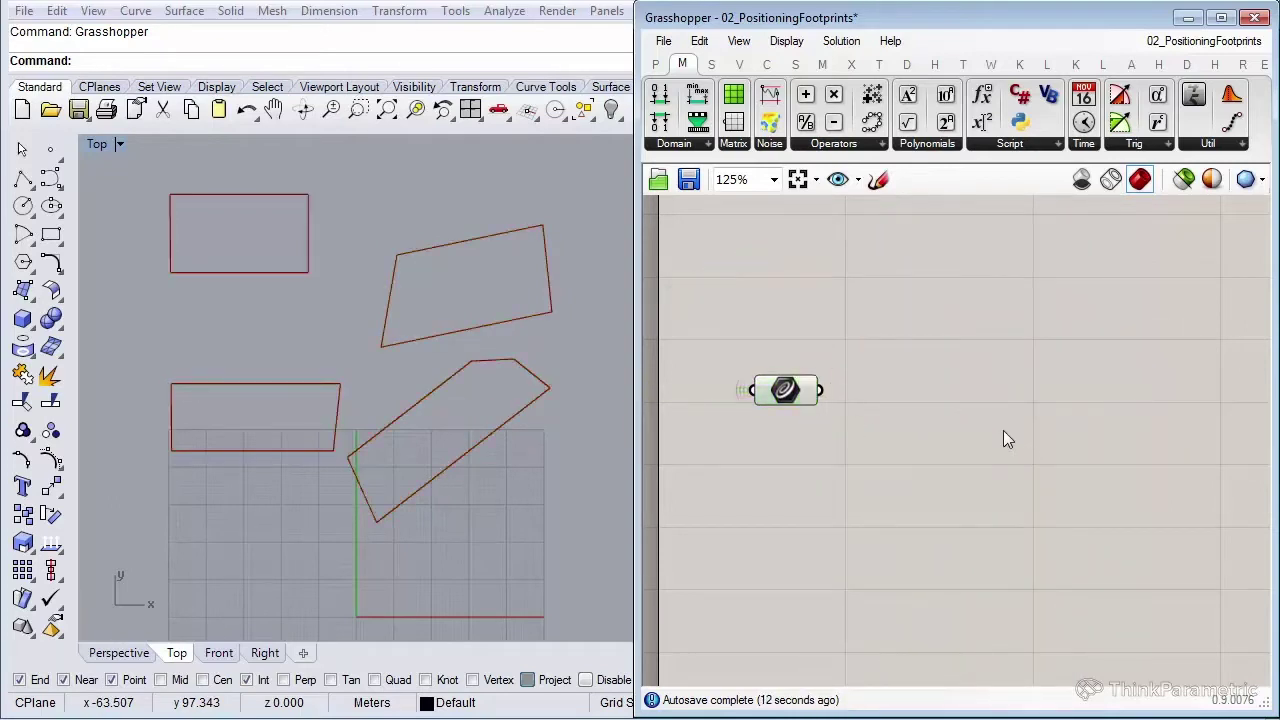
Add an Explode component beside the Curve parameter and feed the footprint curves into its curve input
double_click(951, 428)
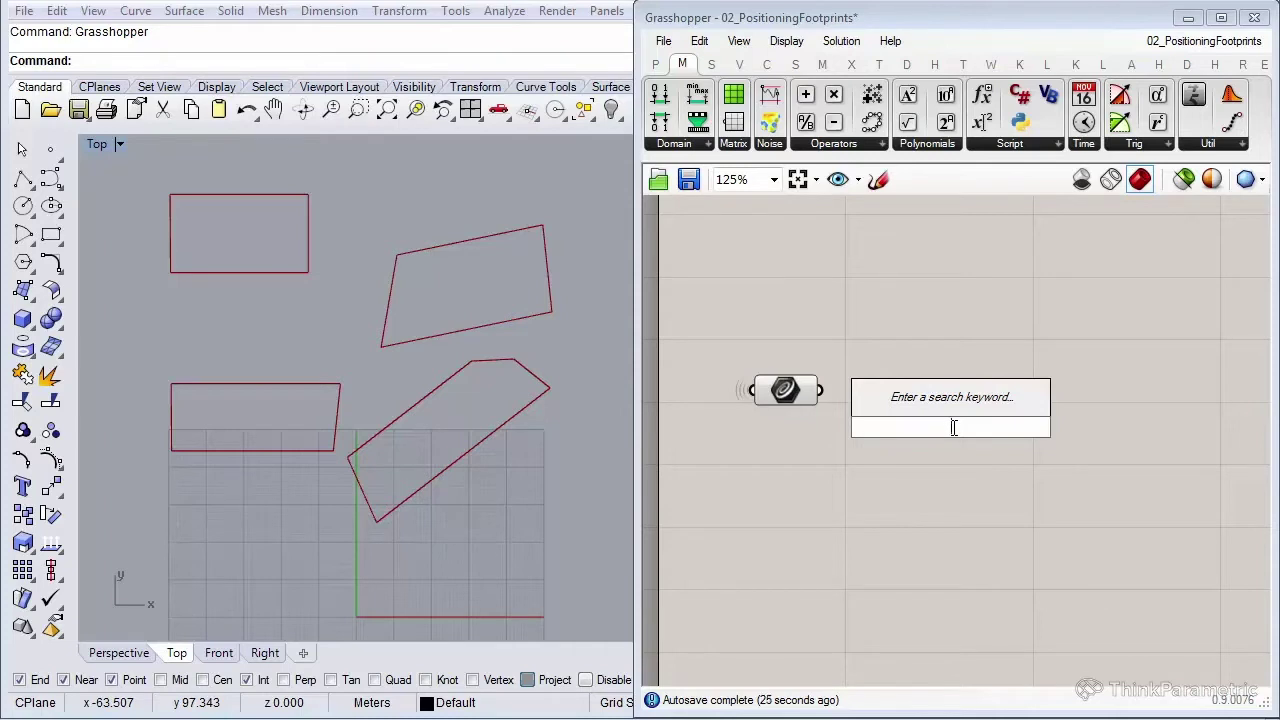
type("explode")
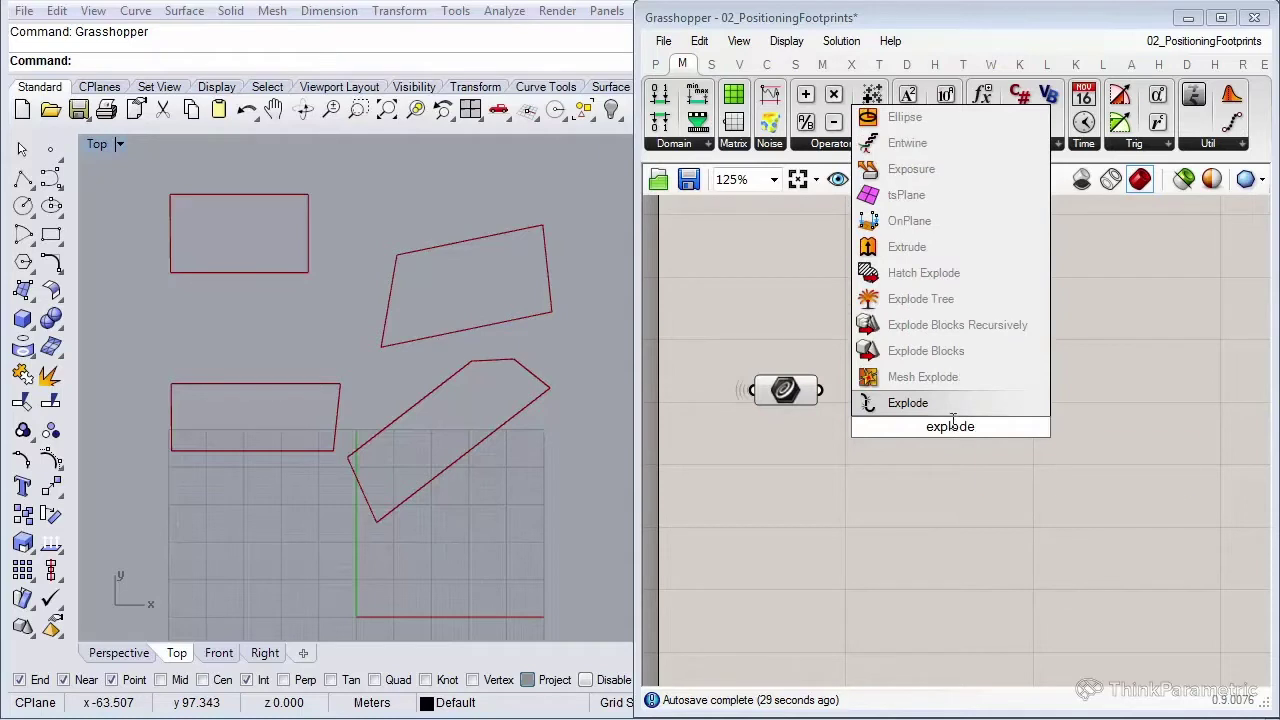
key("Return")
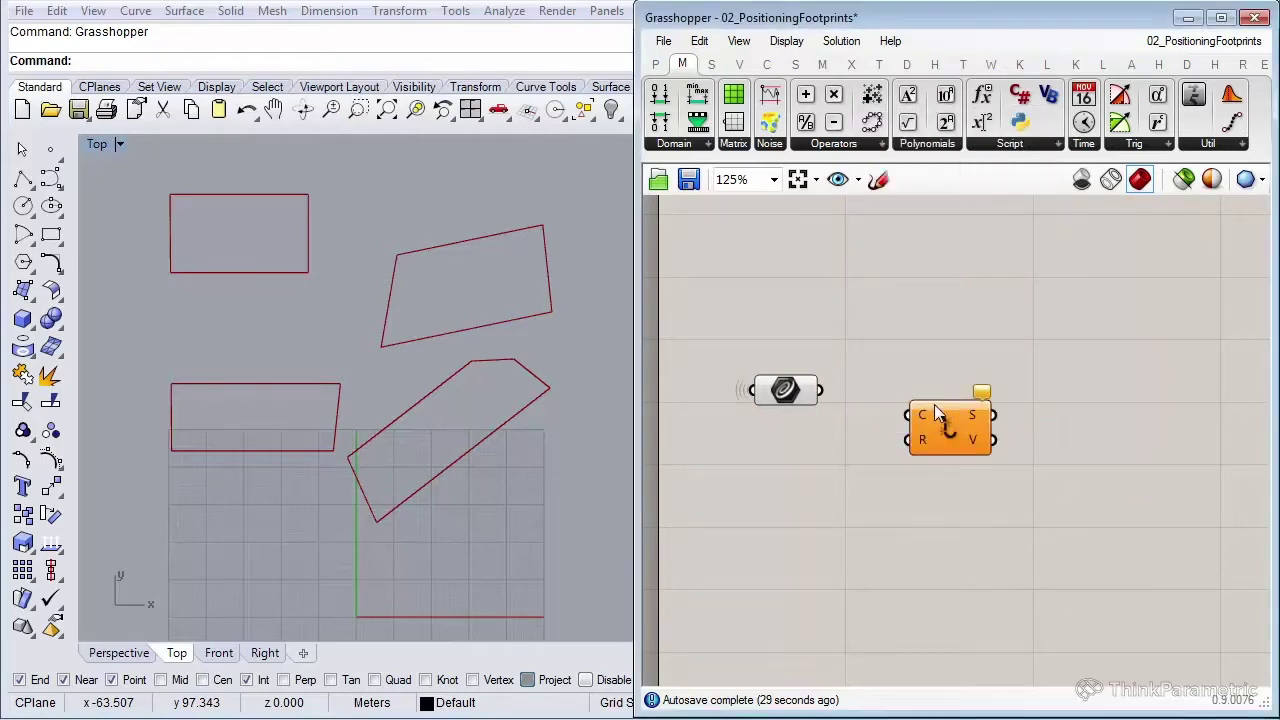
left_click_drag(818, 392, 899, 388)
Add an Extrude component and connect the Explode segments to its base input, aligning it with Explode
right_click_drag(1096, 424, 1046, 417)
left_click(1078, 427)
double_click(1077, 428)
type("extr")
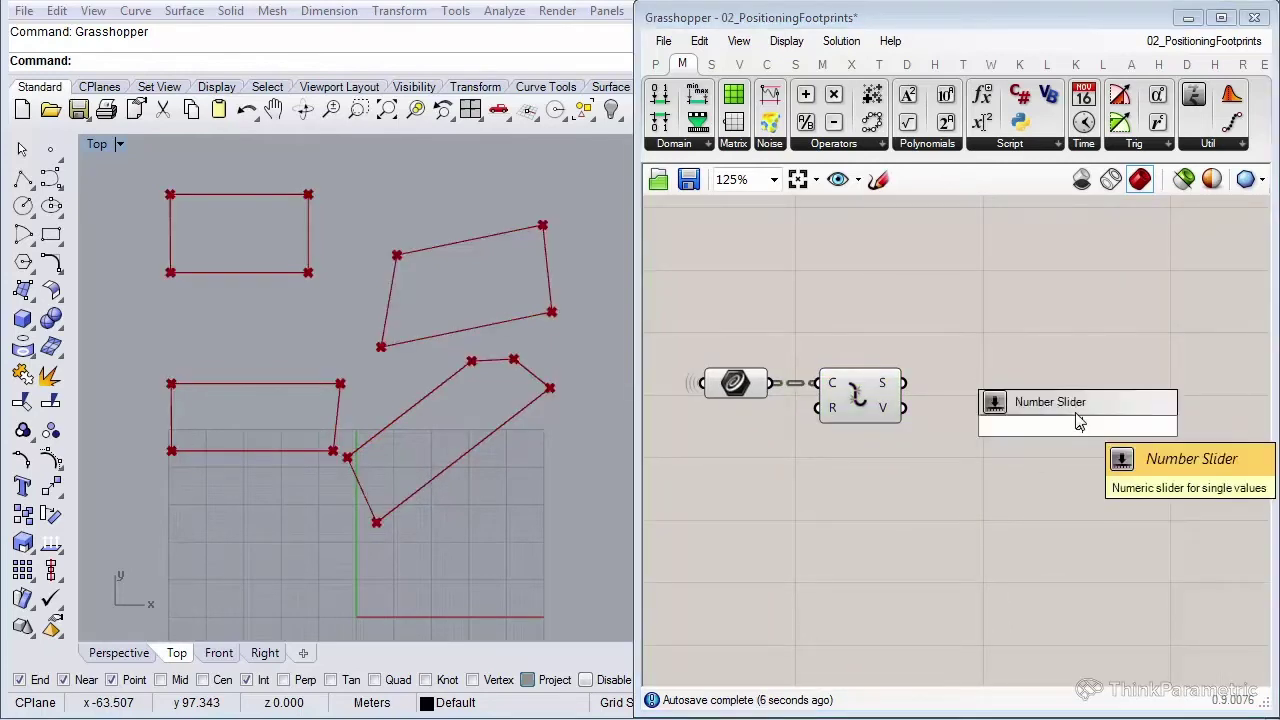
type("ude")
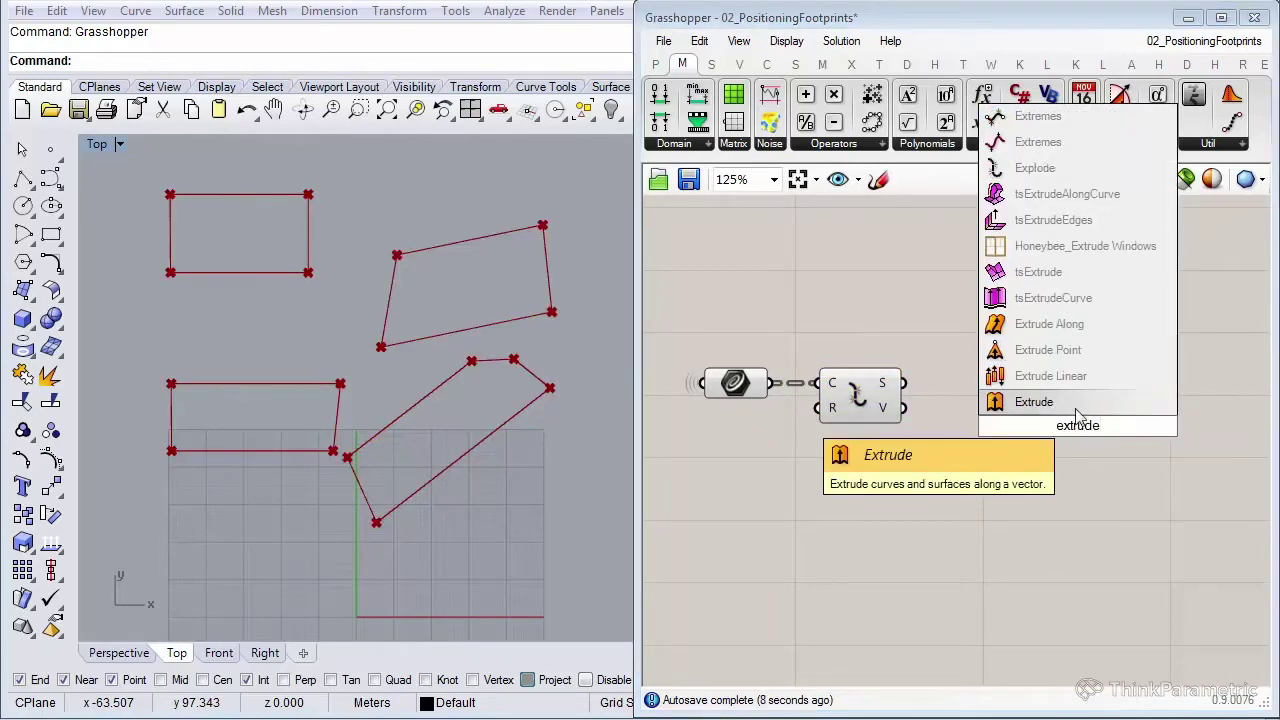
key("Return")
left_click_drag(904, 383, 1115, 397)
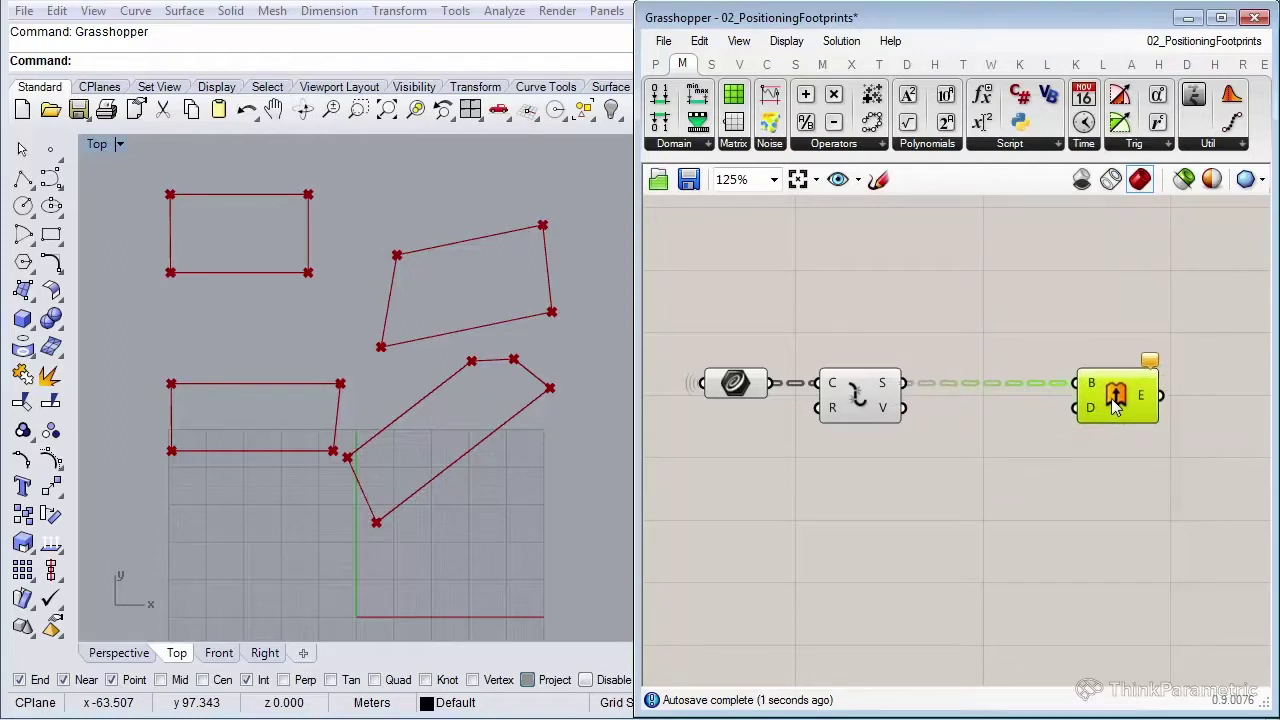
Add a Unit Z vector below the Extrude component and connect it to the extrusion direction
double_click(976, 507)
type("z")
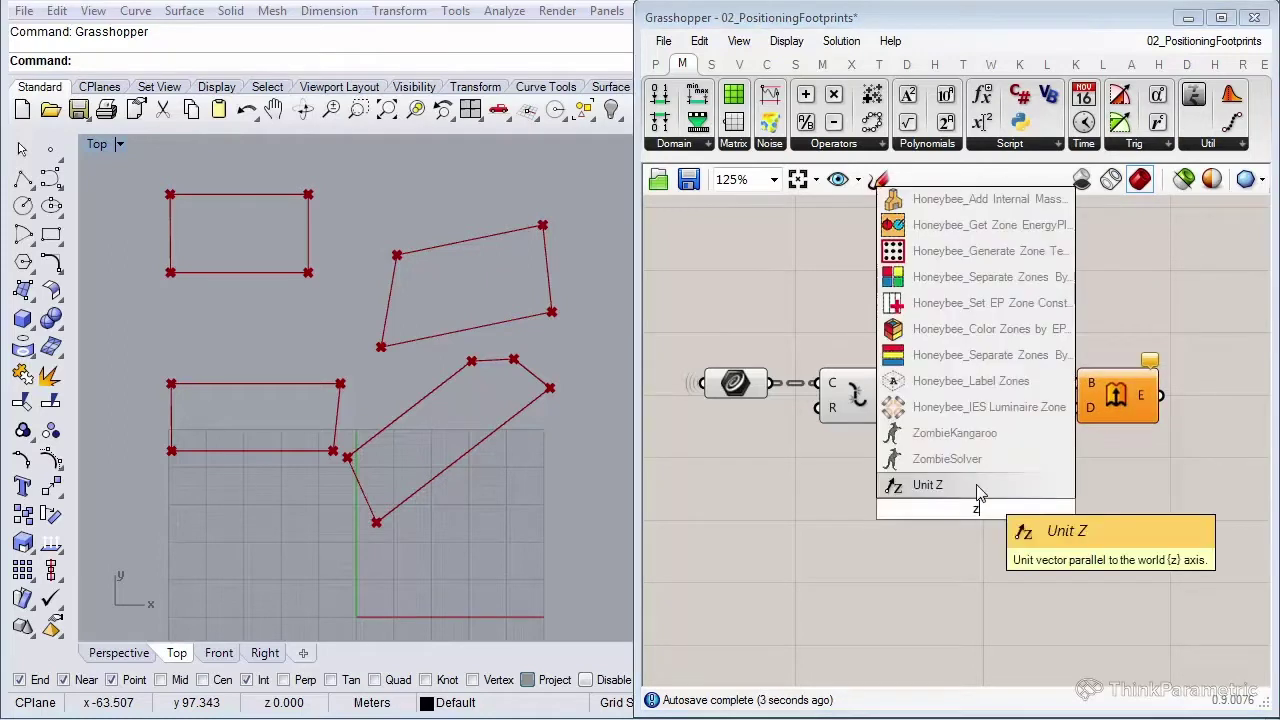
left_click(938, 486)
left_click_drag(990, 510, 1000, 468)
left_click_drag(1073, 410, 1010, 468)
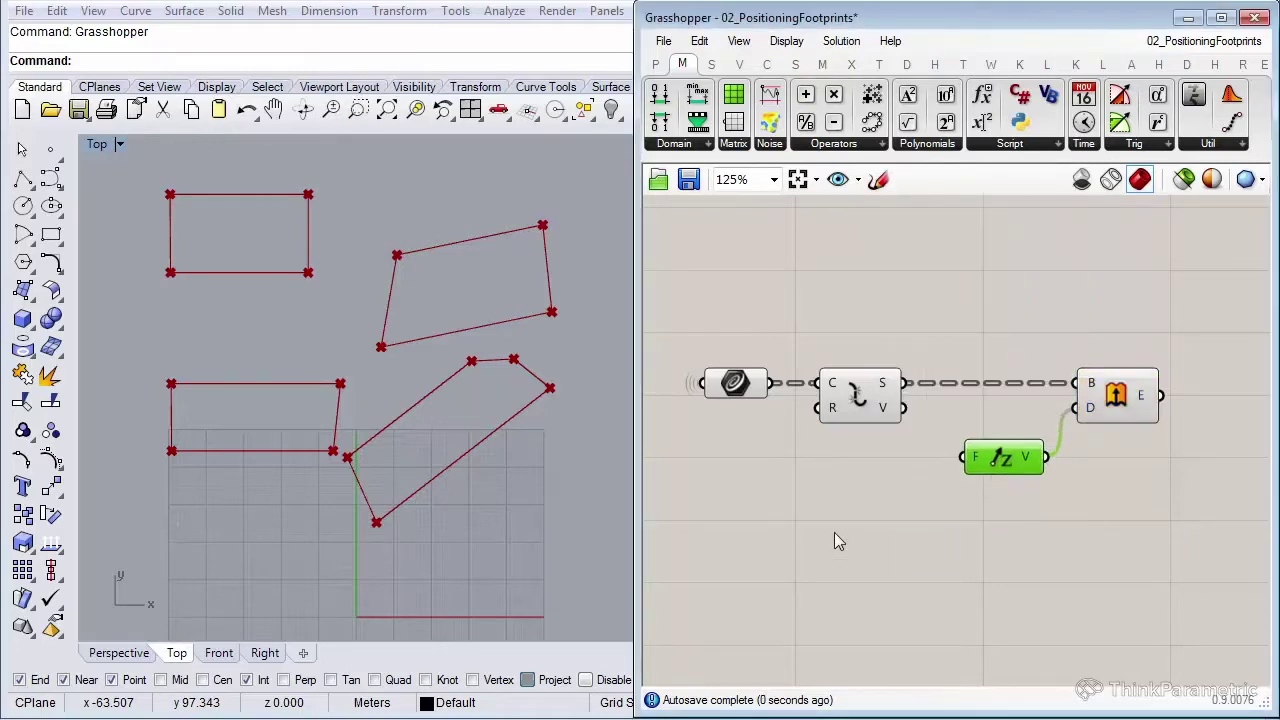
Create a number slider set to 50.000 and connect it to the Unit Z factor
right_click_drag(834, 532, 887, 544)
double_click(884, 509)
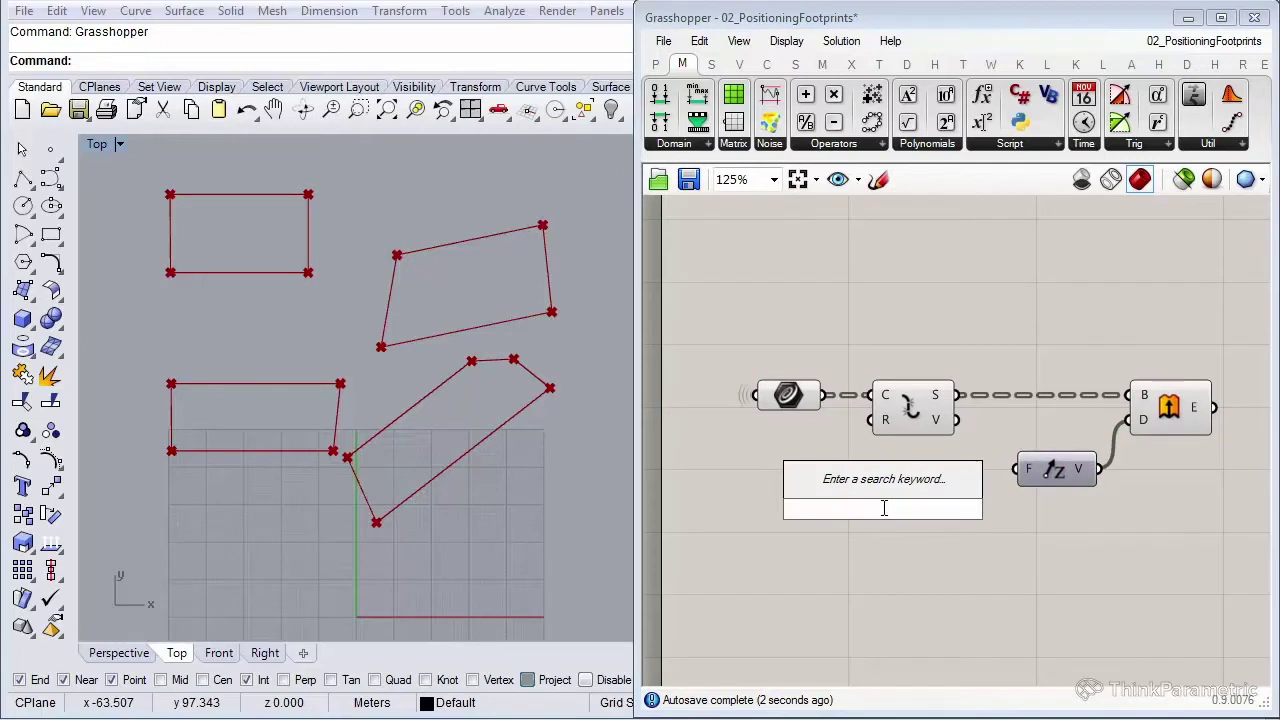
type("50.000")
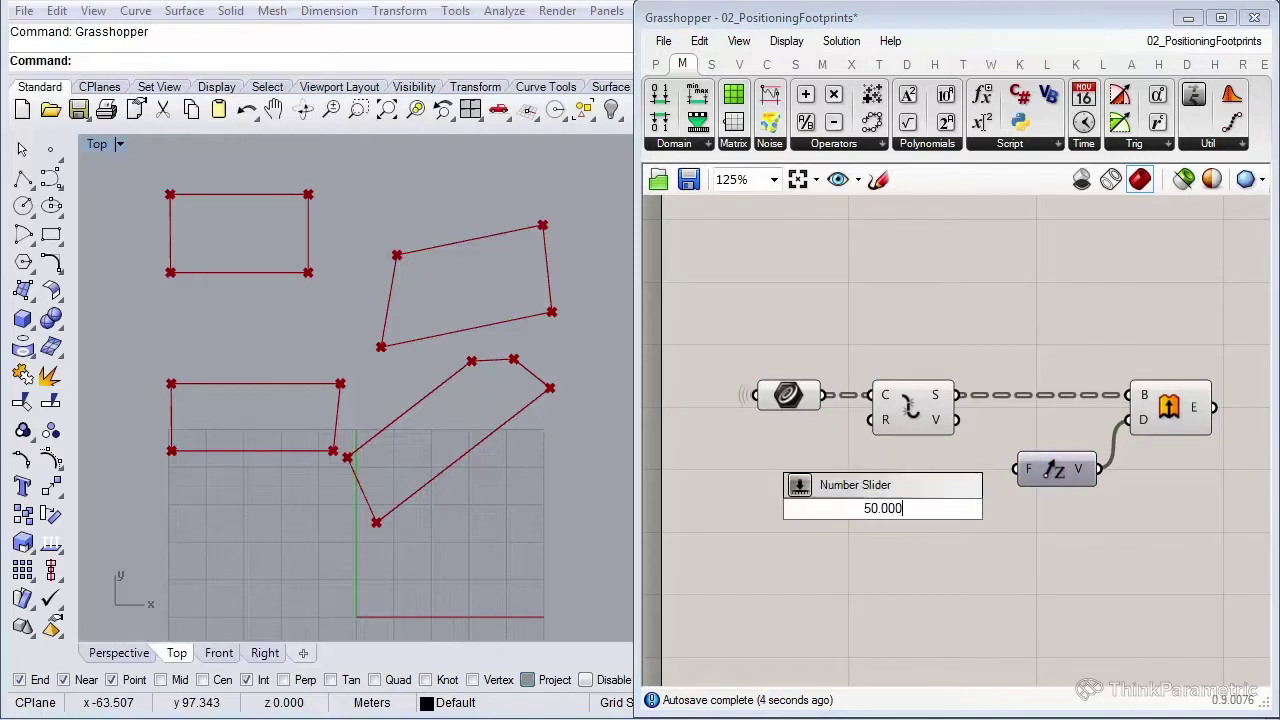
key("Return")
left_click_drag(1015, 468, 984, 508)
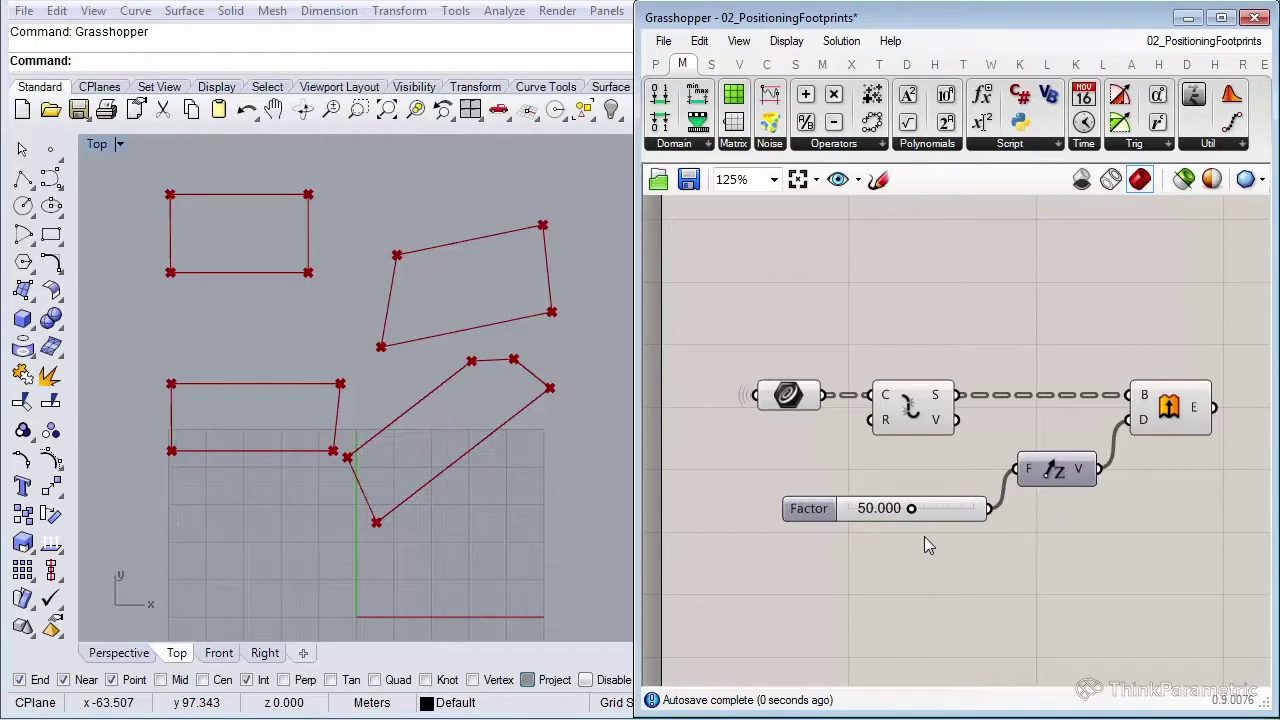
Show the extruded footprints in the Perspective viewport and frame all of the volumes
left_click(134, 653)
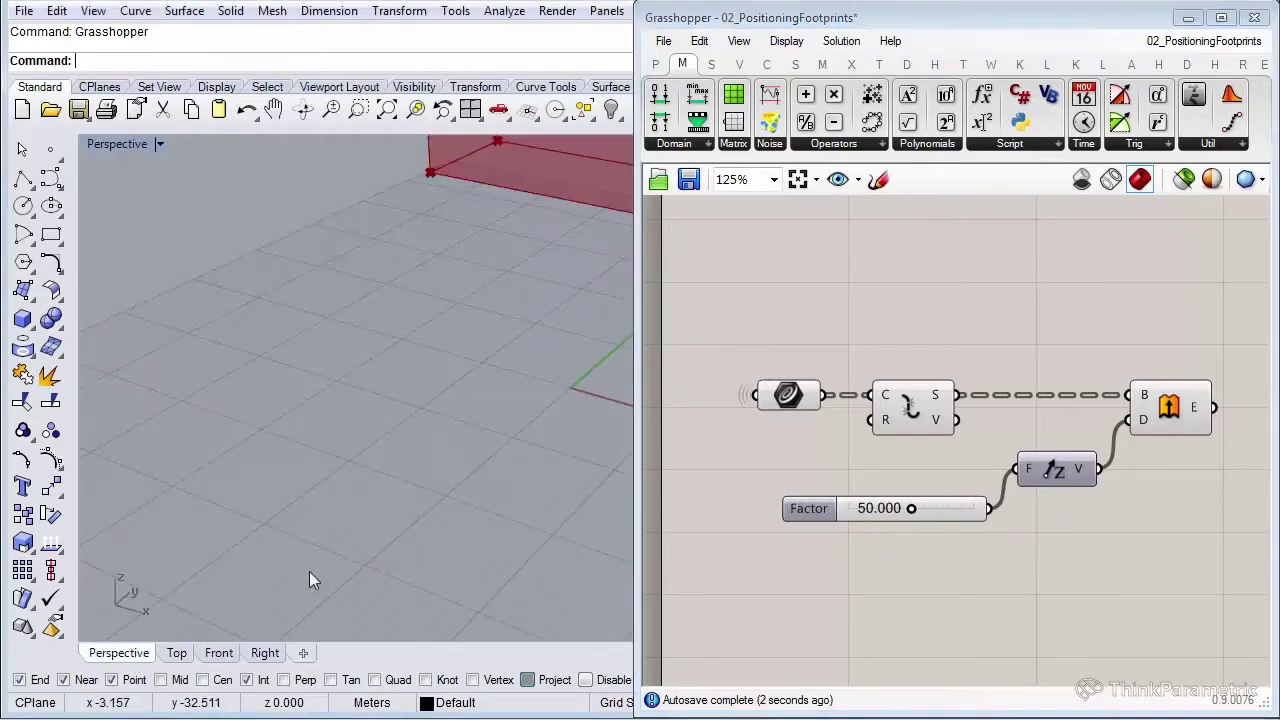
right_click_drag(505, 314, 359, 430, "shift")
scroll(359, 430, "down", 9)
scroll(406, 377, "up", 5)
right_click_drag(450, 362, 521, 397, "shift")
Turn off the preview of the new Curve parameter and the Explode component
left_click_drag(968, 447, 783, 364)
middle_click(783, 364)
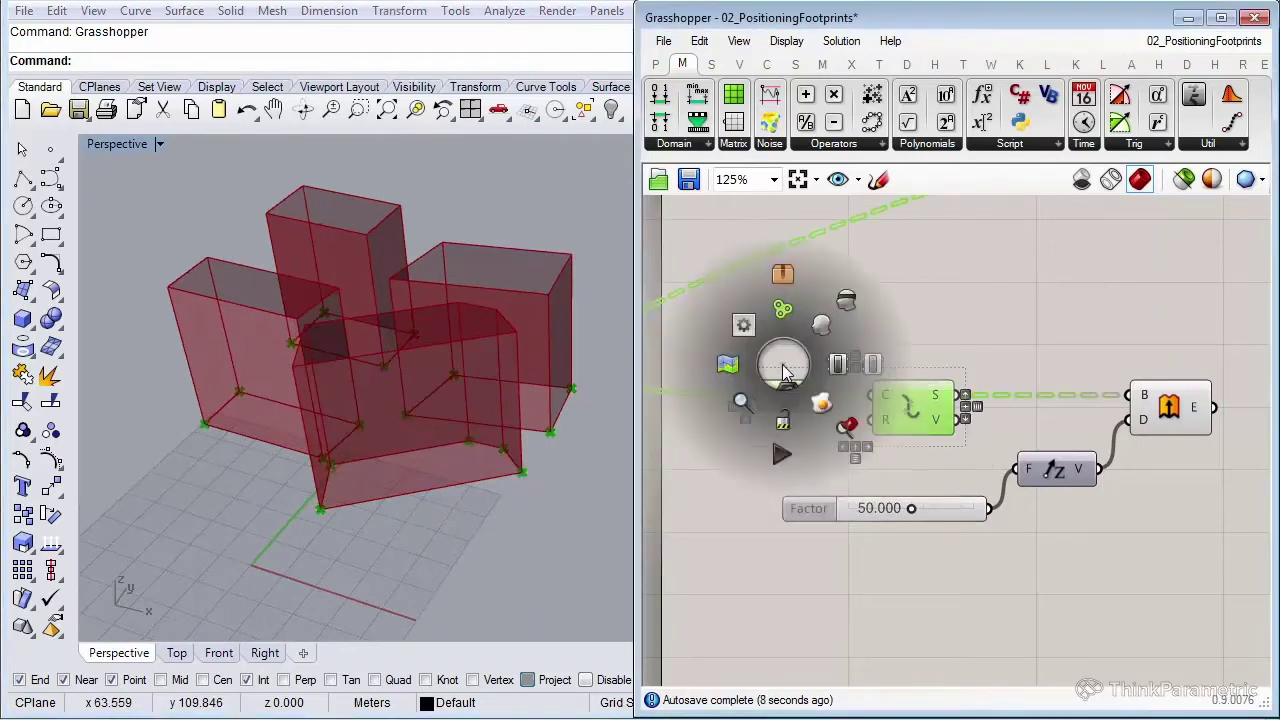
left_click(845, 303)
left_click(880, 315)
Inspect the data structure of the Extrude component's output
right_click_drag(1178, 419, 996, 425)
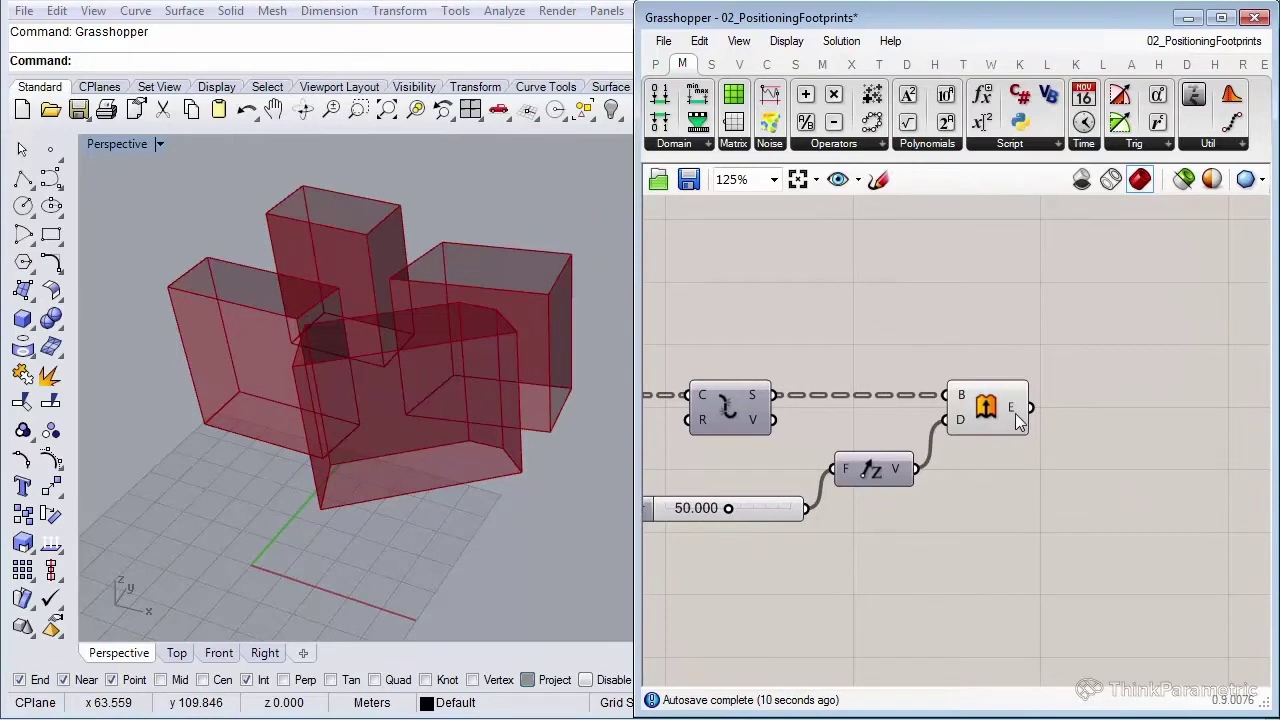
mouse_move(1015, 412)
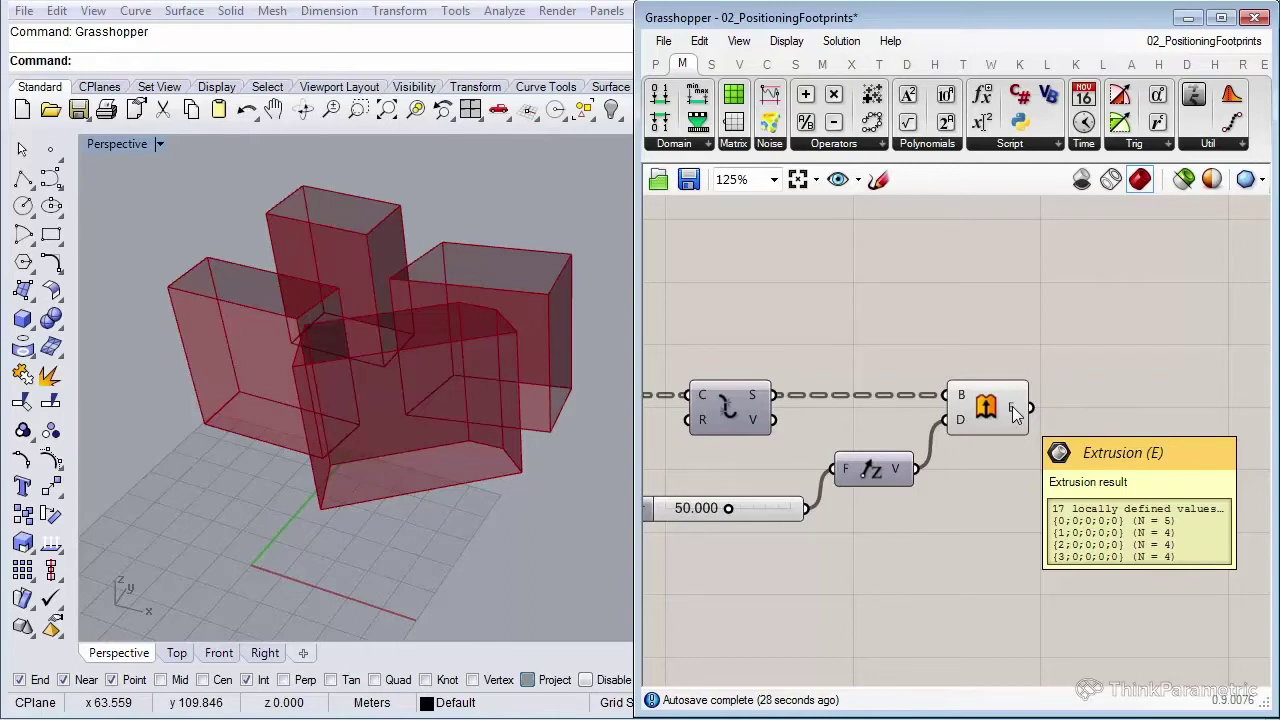
right_click_drag(1041, 443, 845, 448)
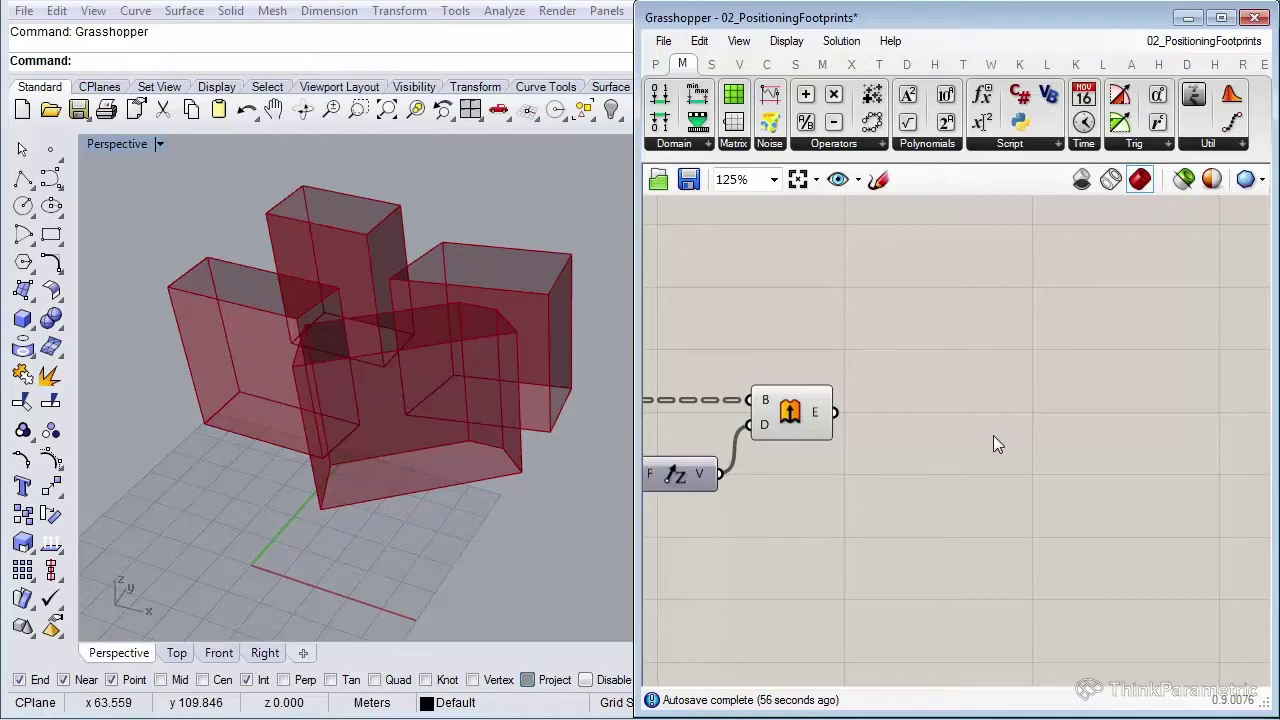
Turn on the preview of the surrounding 3D context geometry
scroll(900, 440, "down", 5)
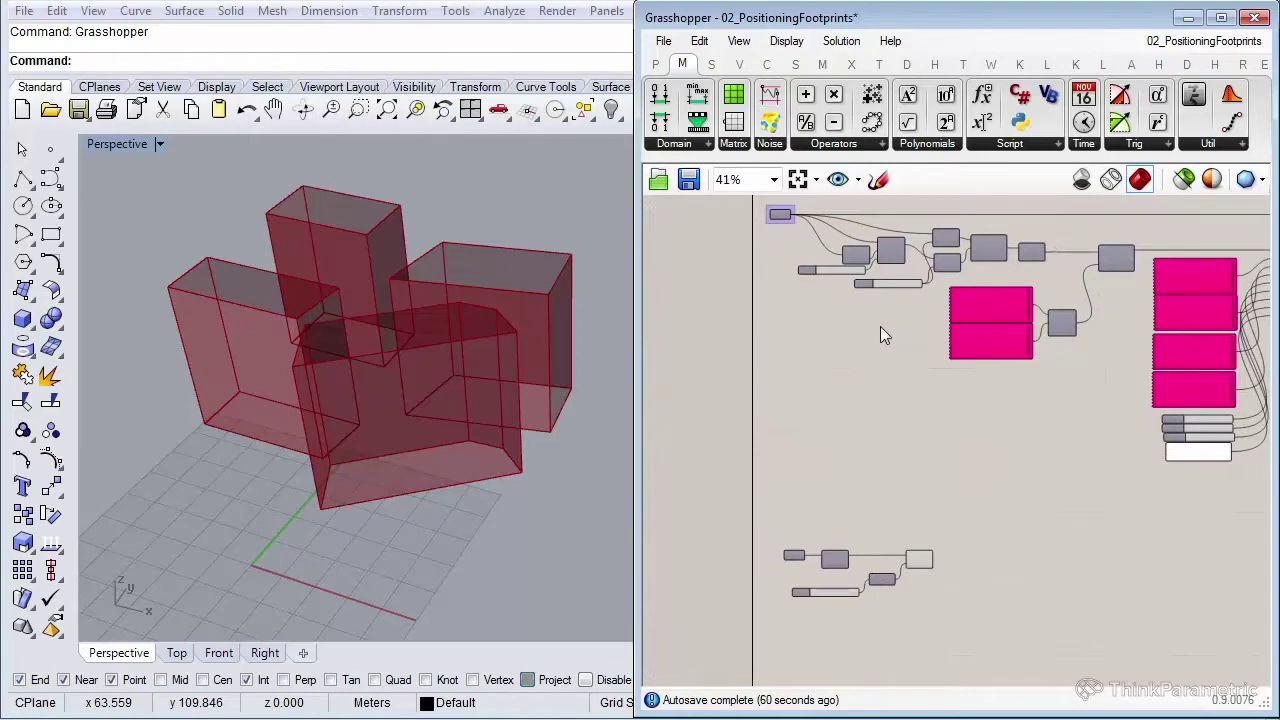
right_click_drag(880, 335, 871, 423)
scroll(795, 294, "up", 4)
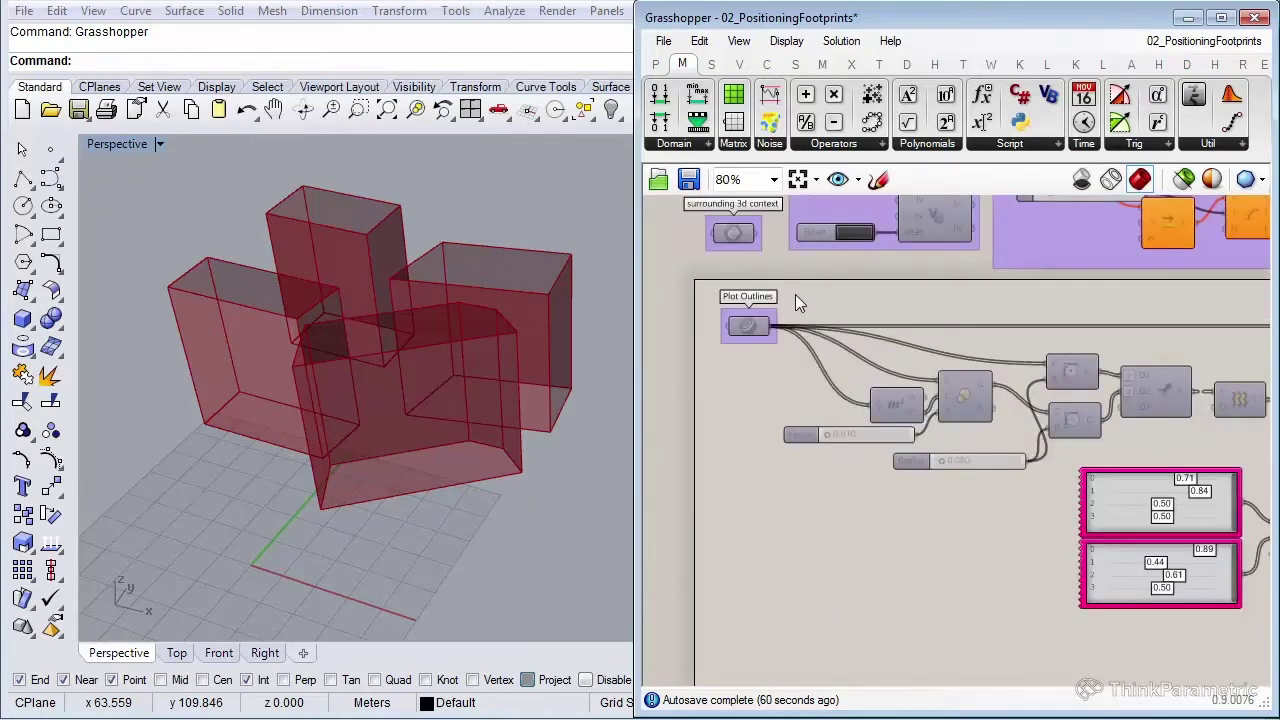
middle_click(790, 331)
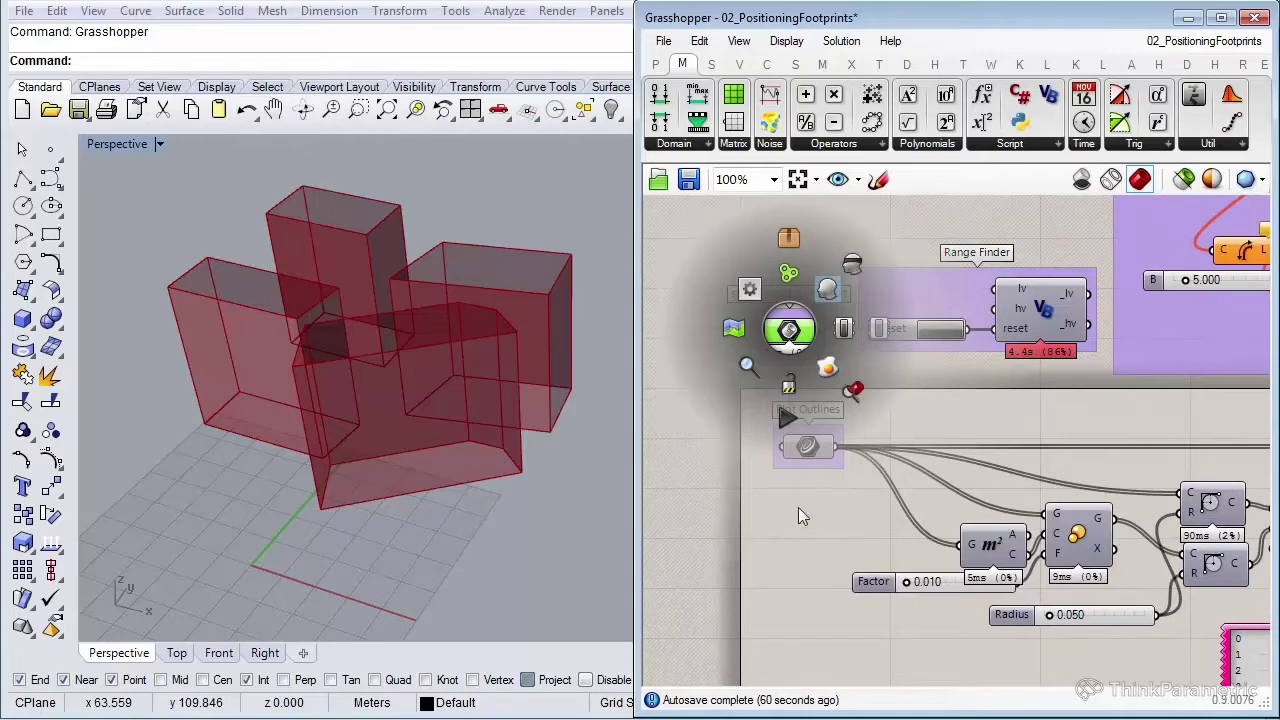
left_click(788, 552)
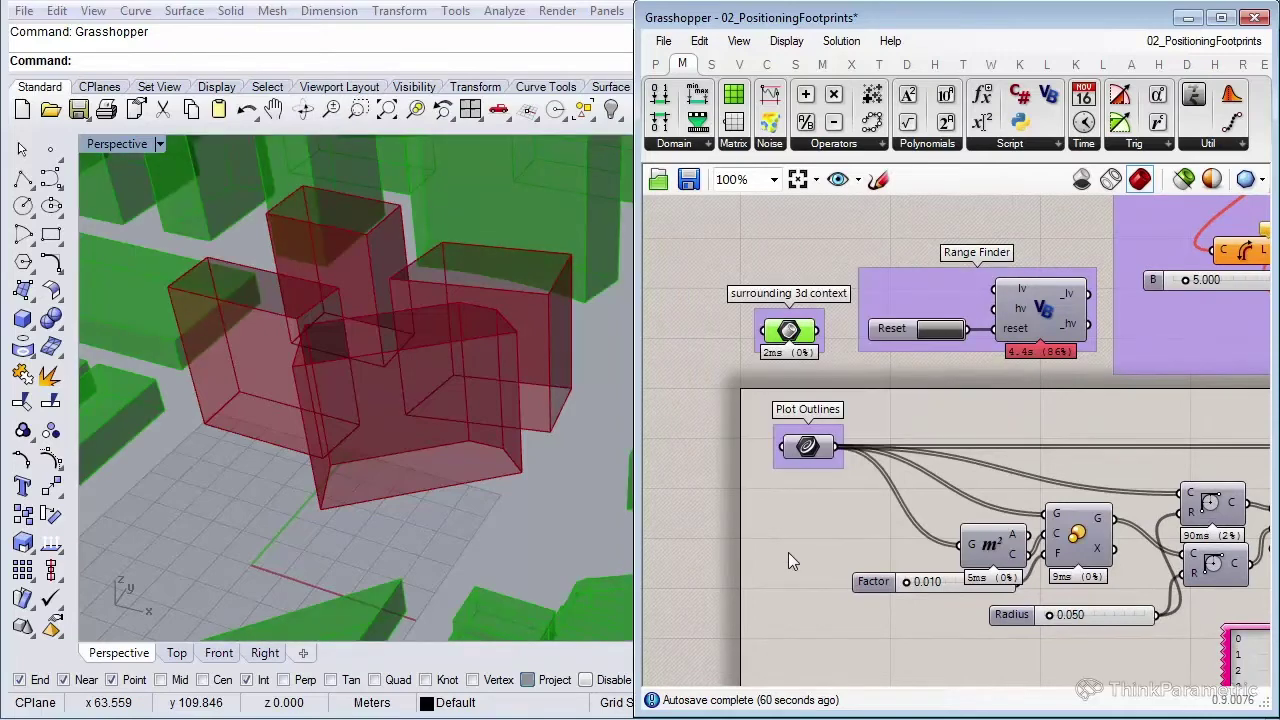
Examine the base of the surrounding context buildings closely in the Front viewport
left_click(220, 657)
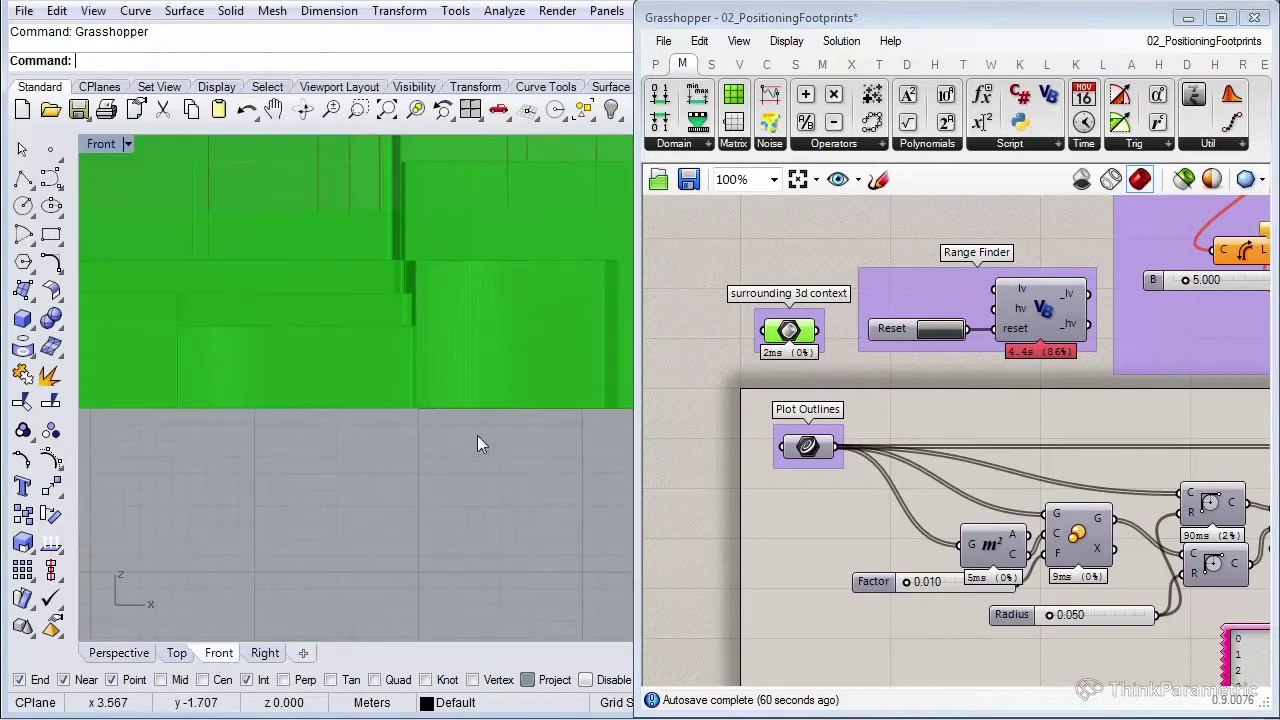
right_click_drag(494, 425, 469, 444)
scroll(466, 440, "up", 6)
scroll(380, 431, "up", 12)
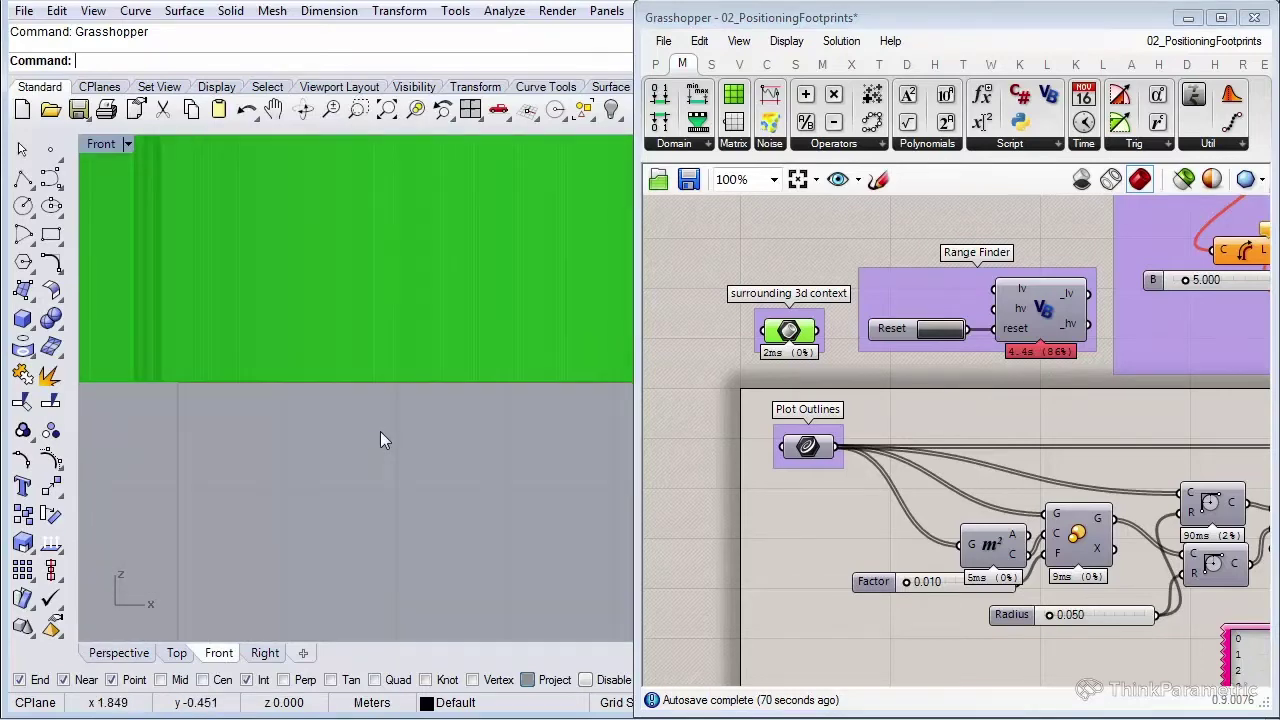
scroll(370, 440, "down", 5)
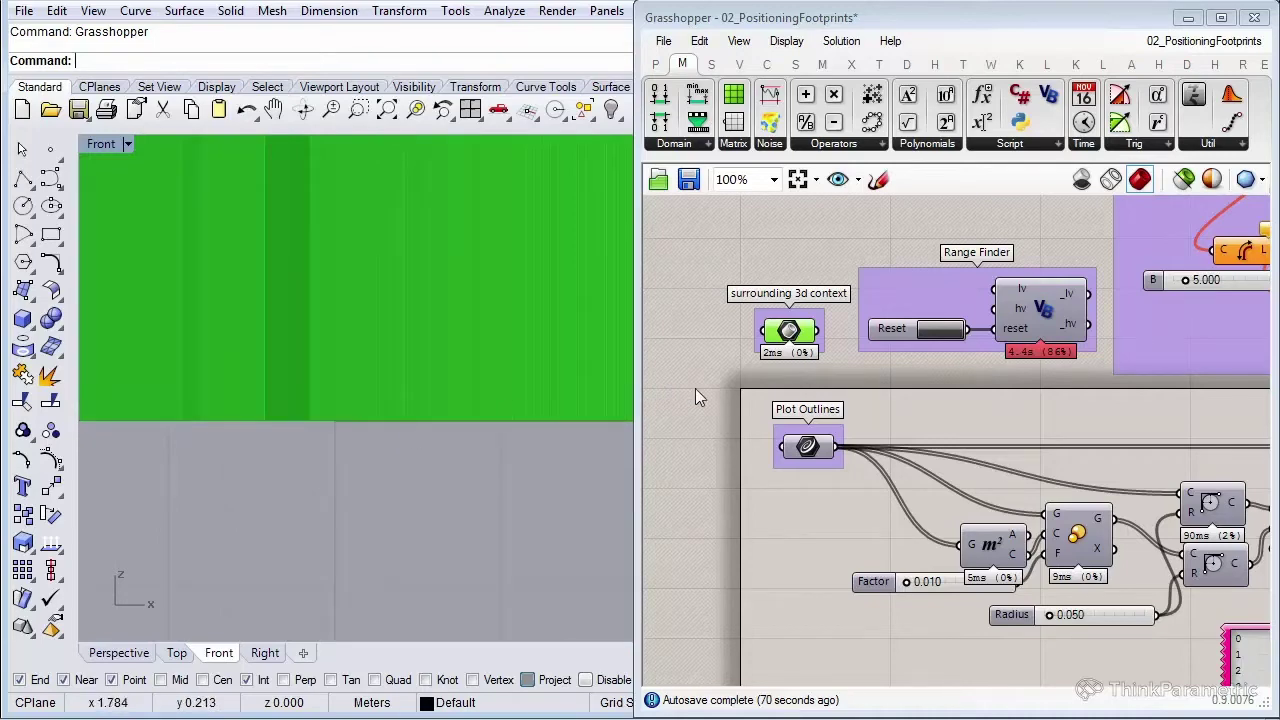
Turn off the surrounding 3D context preview and return to the extruded volumes in the Perspective viewport
left_click(810, 278)
scroll(810, 278, "down", 5)
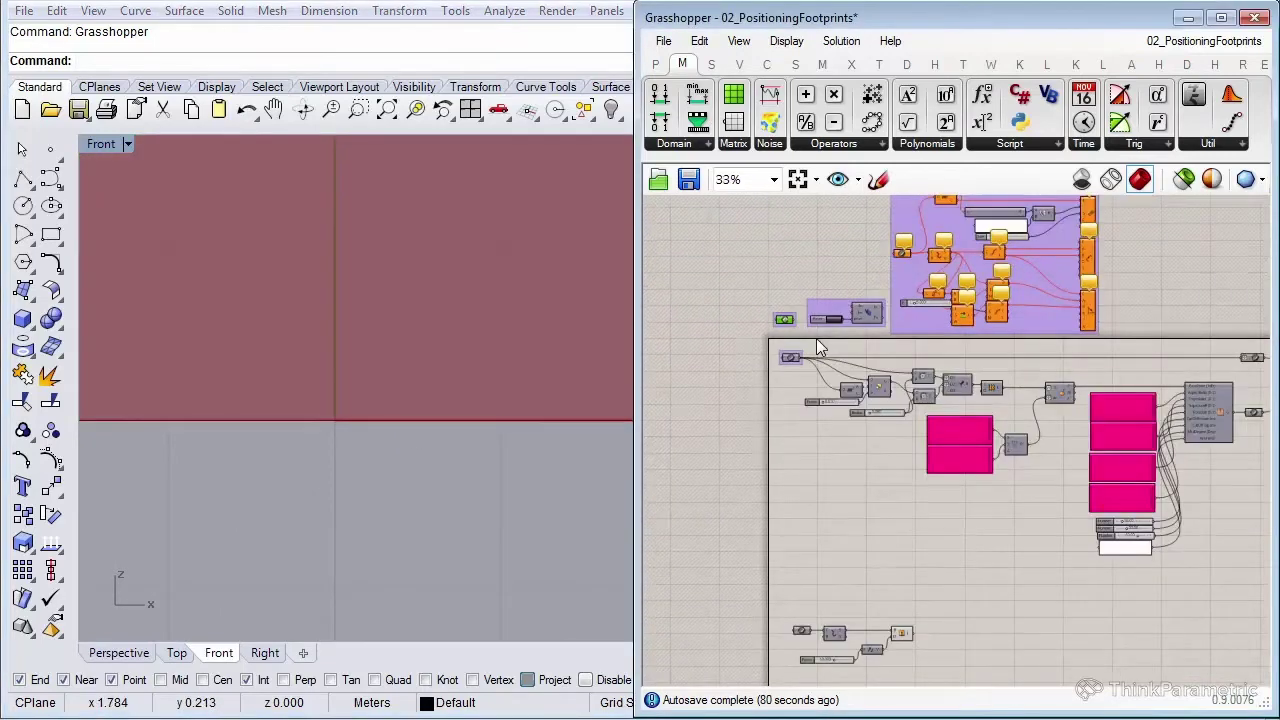
scroll(876, 478, "up", 2)
scroll(868, 458, "up", 4)
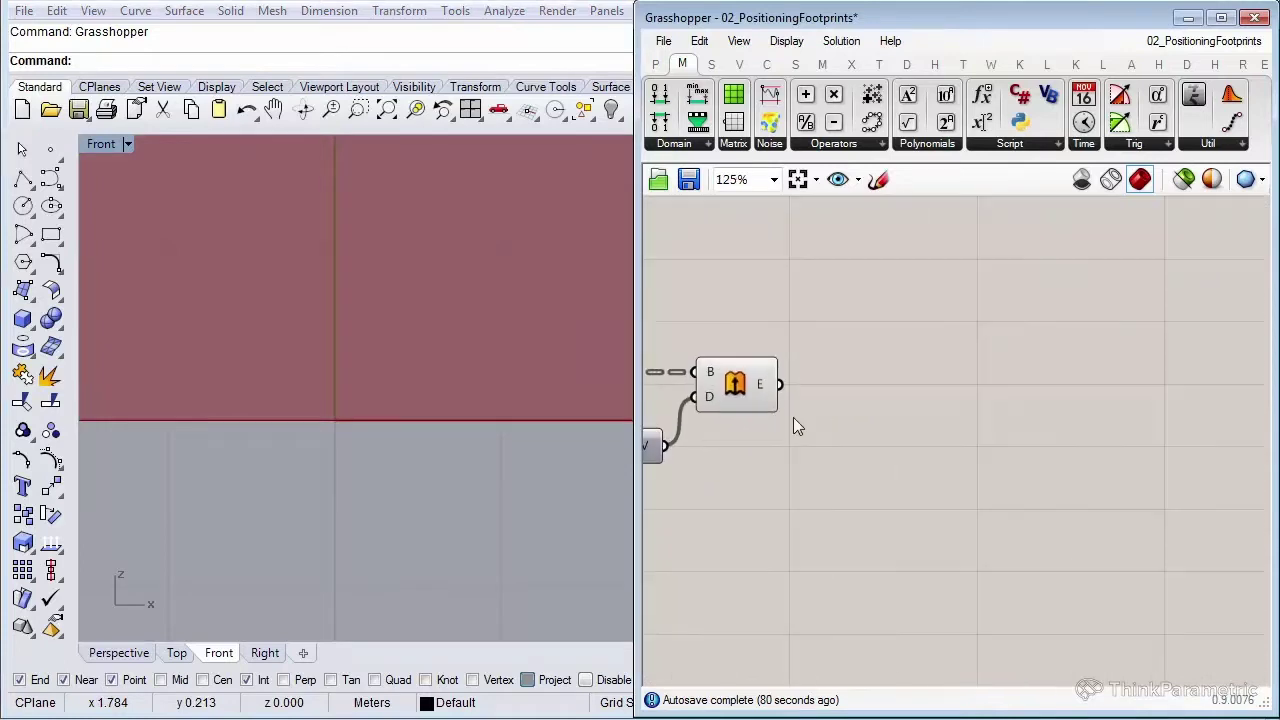
left_click(119, 652)
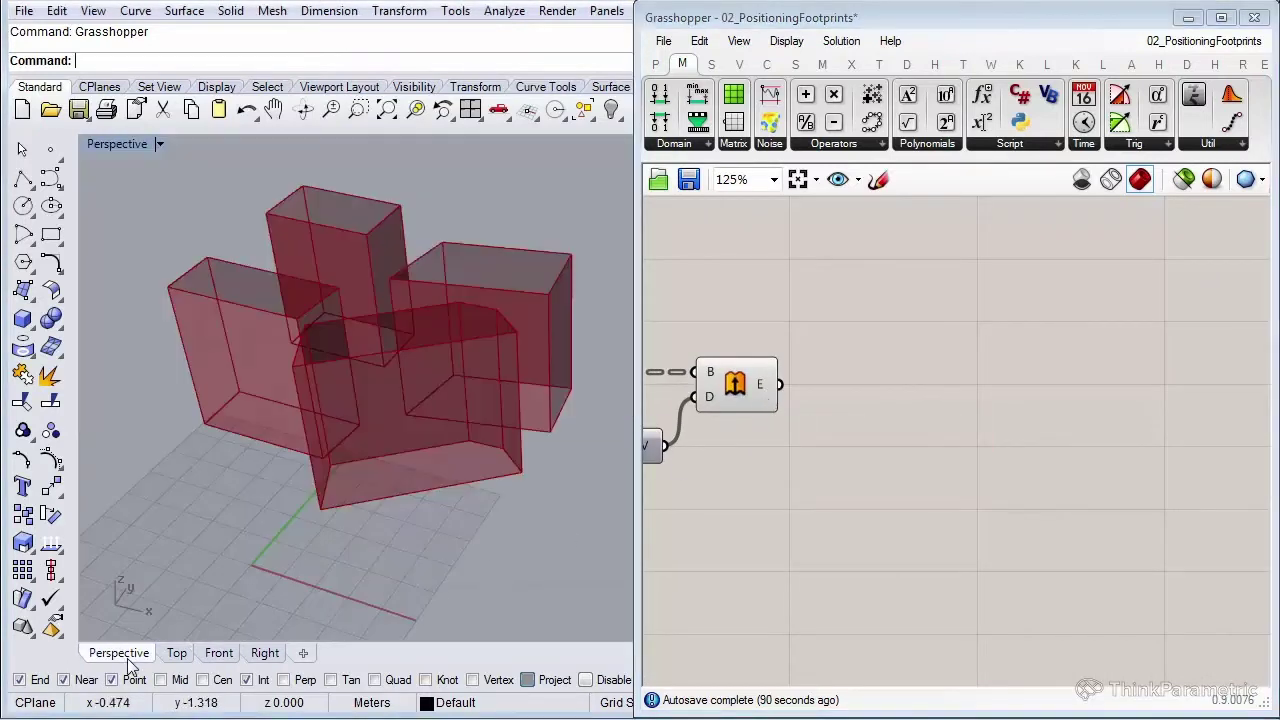
Add a Deconstruct Domain² component with U0, U1, V0 and V1 outputs and feed it the Extrude component's output
scroll(836, 414, "up", 2)
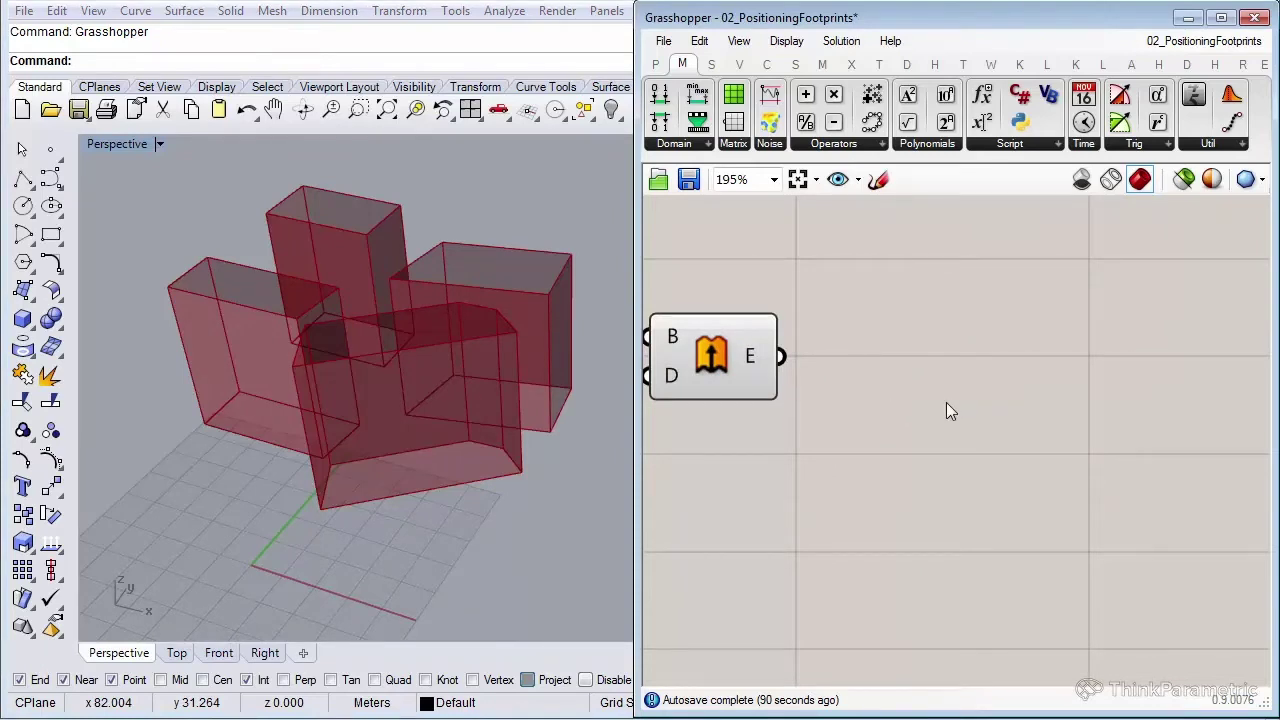
left_click(676, 146)
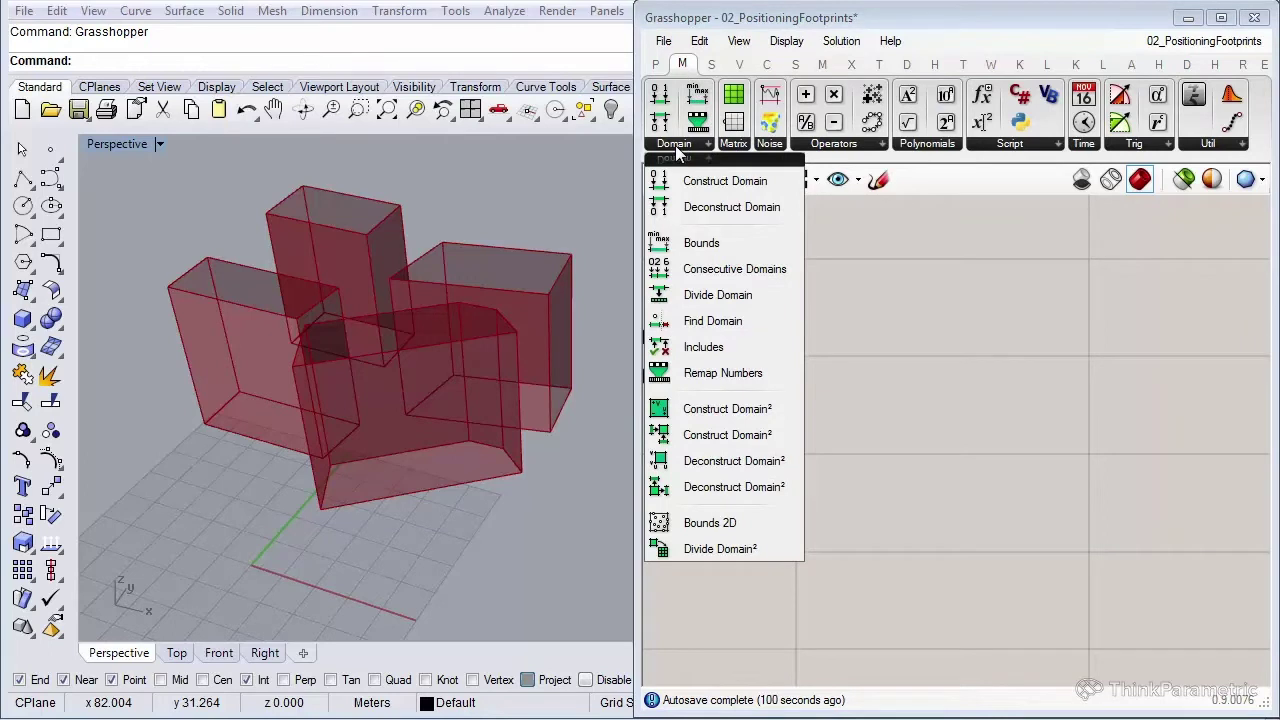
left_click(735, 461)
left_click(978, 423)
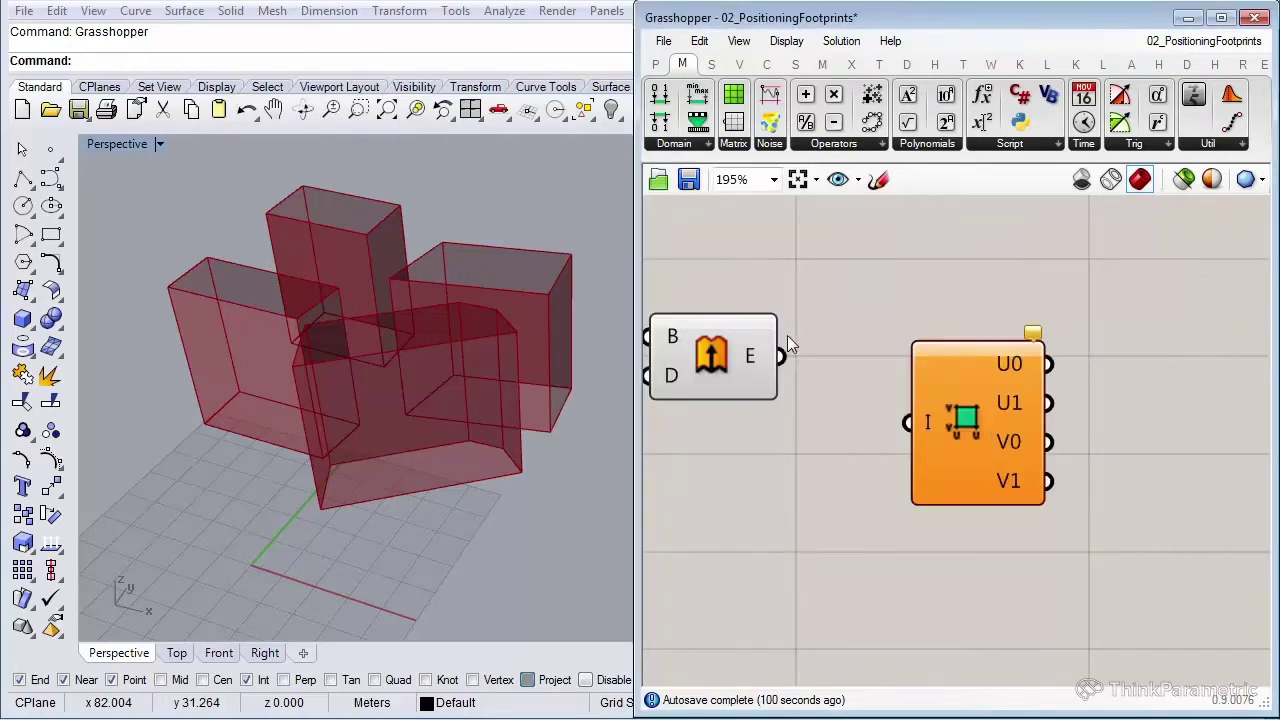
left_click_drag(773, 368, 907, 422)
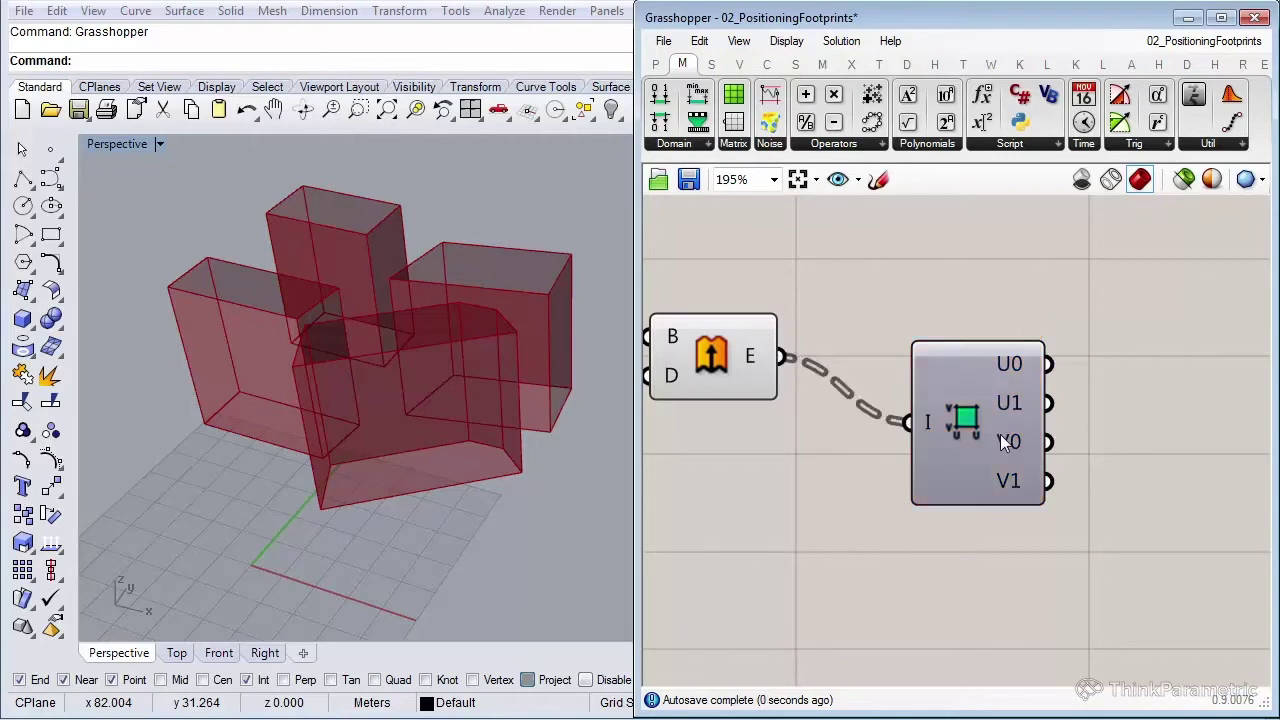
left_click_drag(1000, 436, 942, 544)
right_click_drag(1050, 495, 958, 410)
right_click_drag(1020, 465, 893, 375)
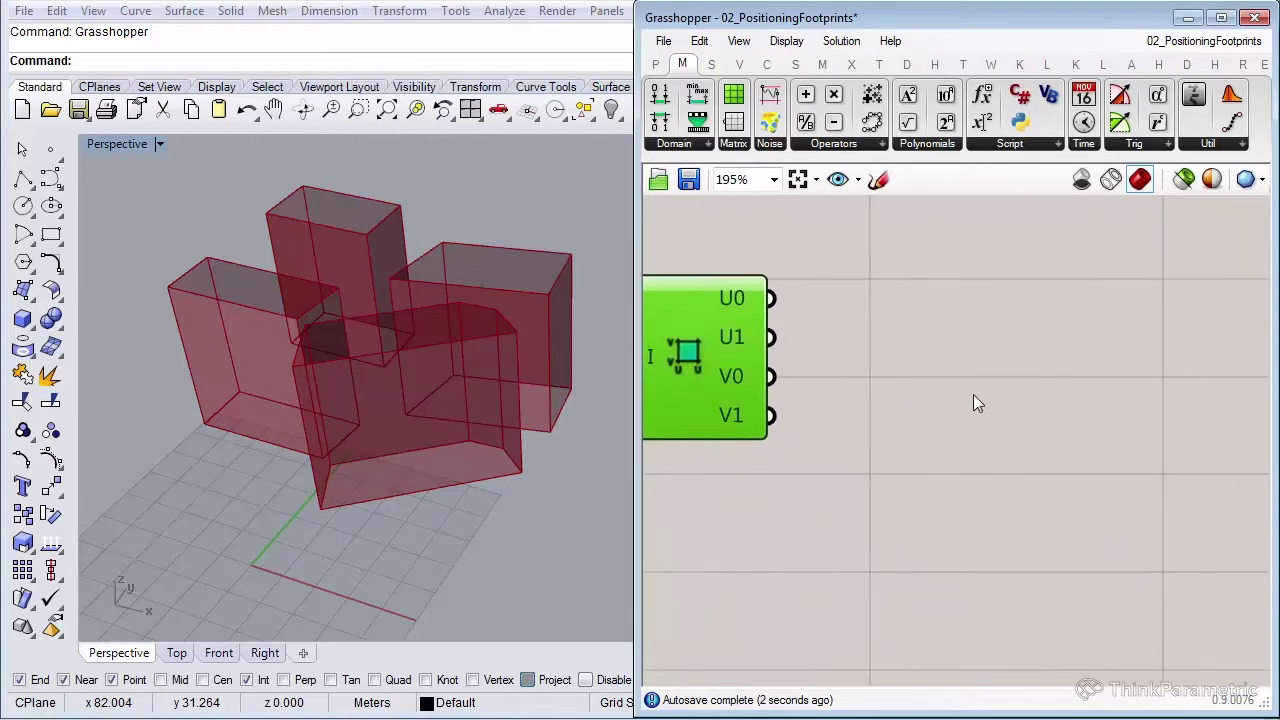
Place a Construct Domain² component with U0, U1, V0 and V1 inputs beyond the Deconstruct Domain² component, leaving space between them
left_click(673, 146)
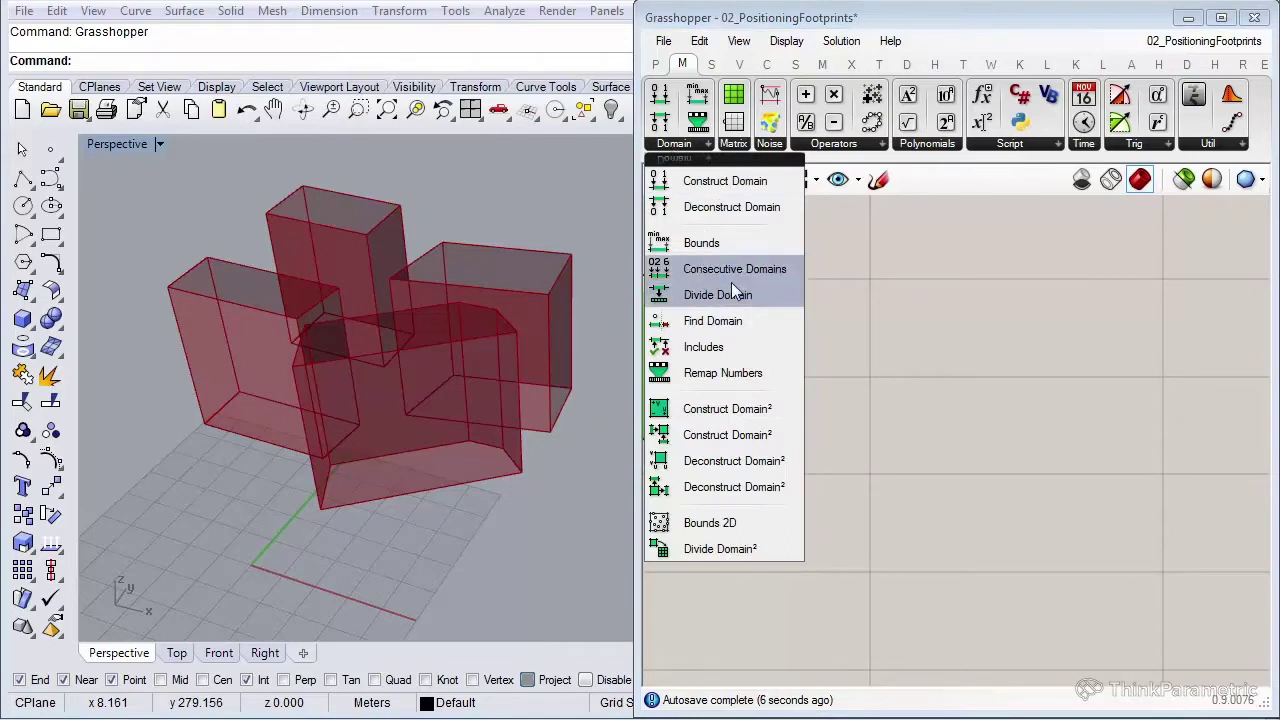
left_click_drag(727, 409, 1154, 380)
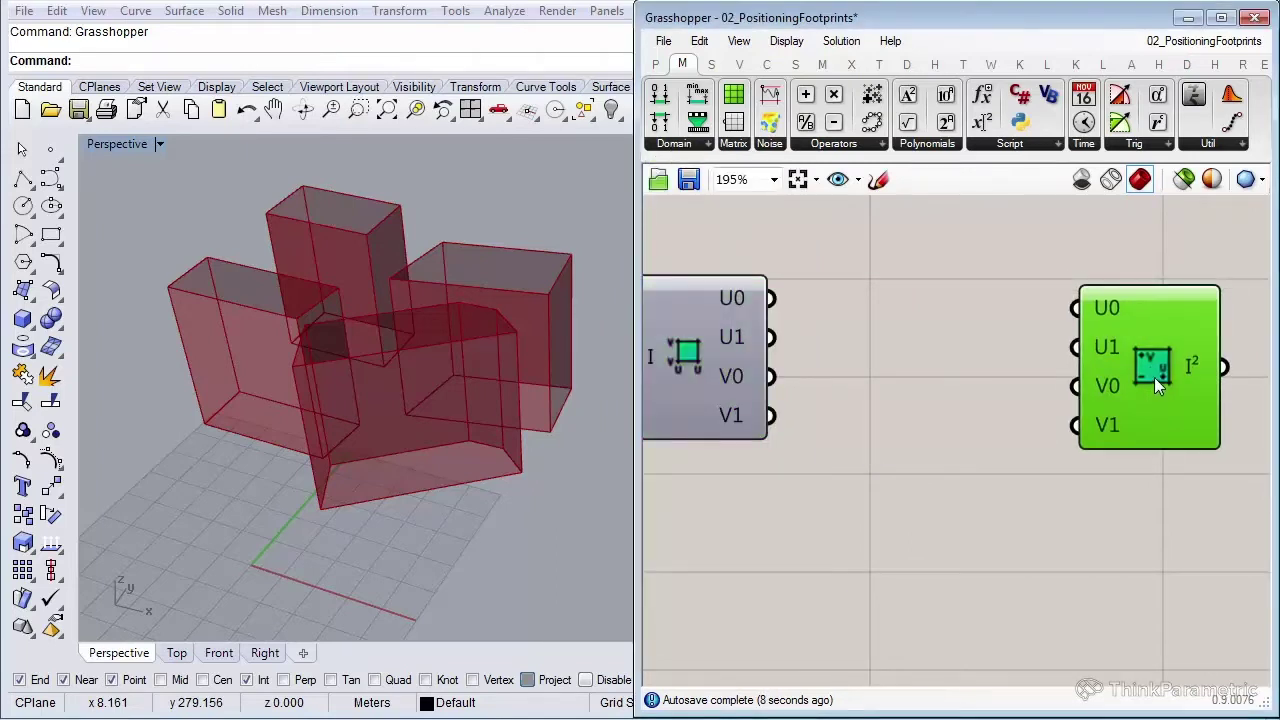
right_click_drag(1141, 376, 1107, 366)
left_click_drag(1107, 366, 1108, 358)
left_click(910, 574)
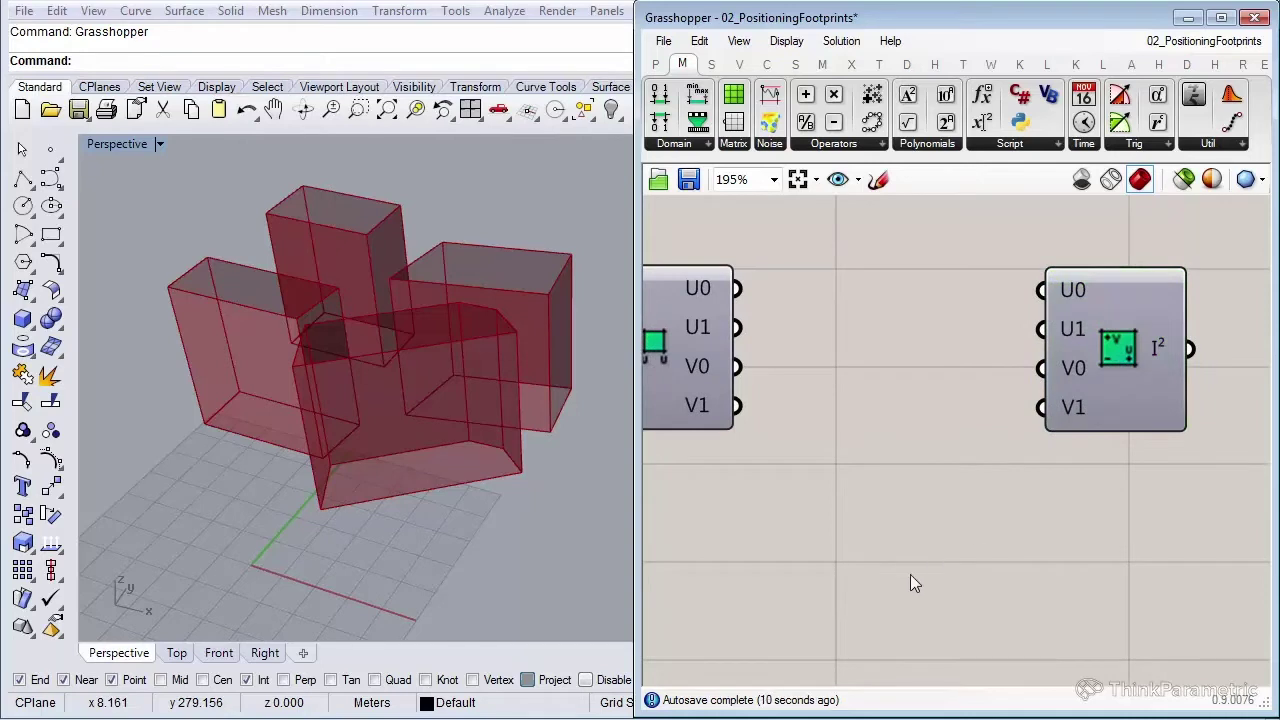
Add an Addition and a Subtraction component, one above the other, between the two Domain² components
double_click(881, 531)
type("+")
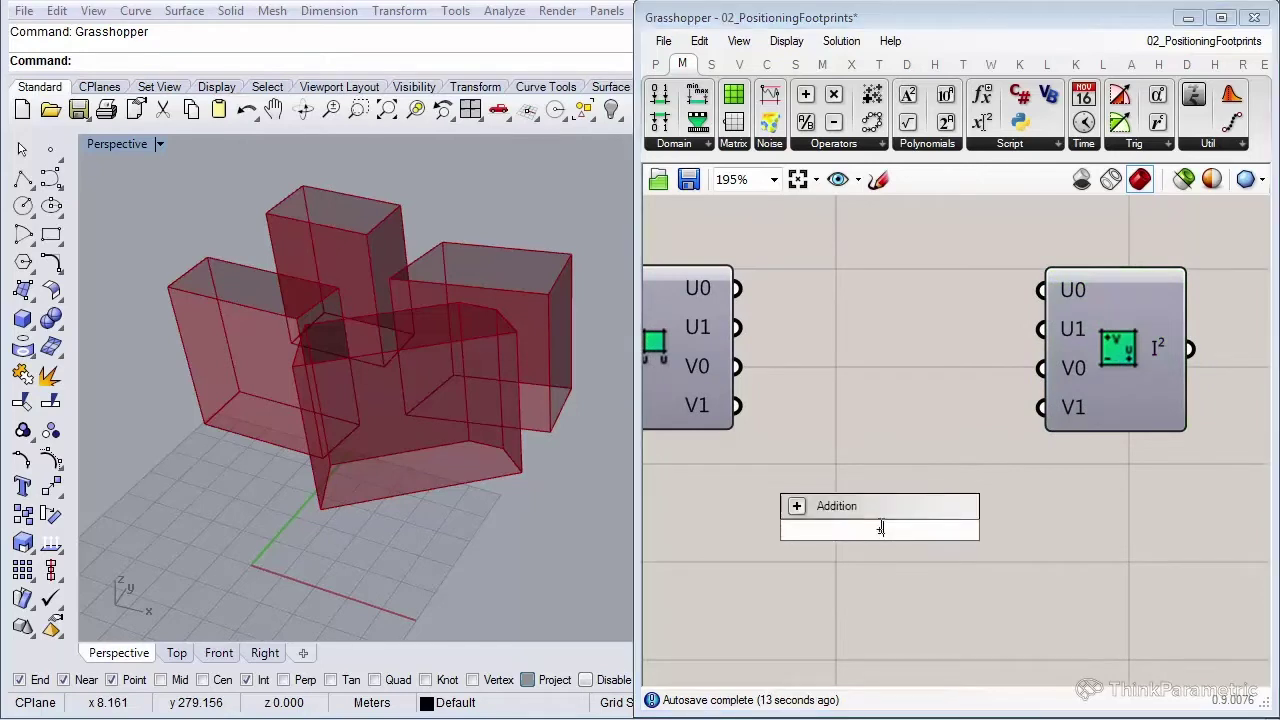
key("Return")
left_click_drag(870, 510, 873, 347)
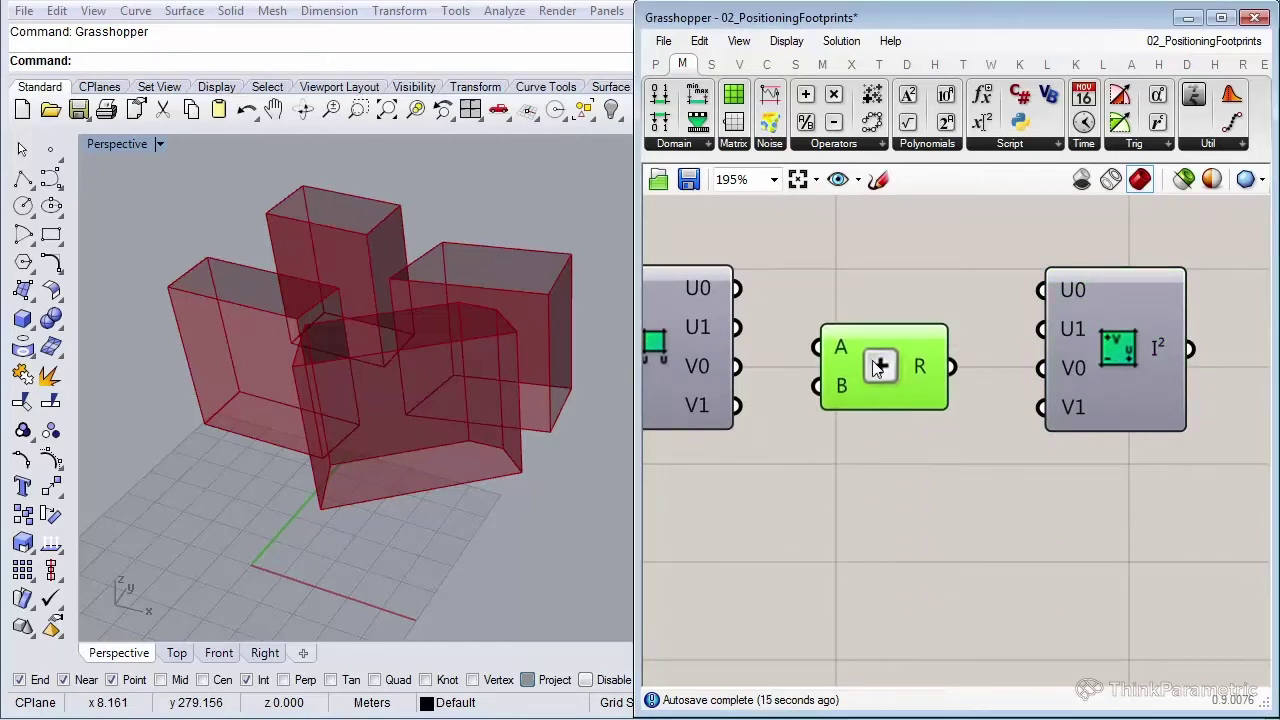
double_click(872, 461)
type("-")
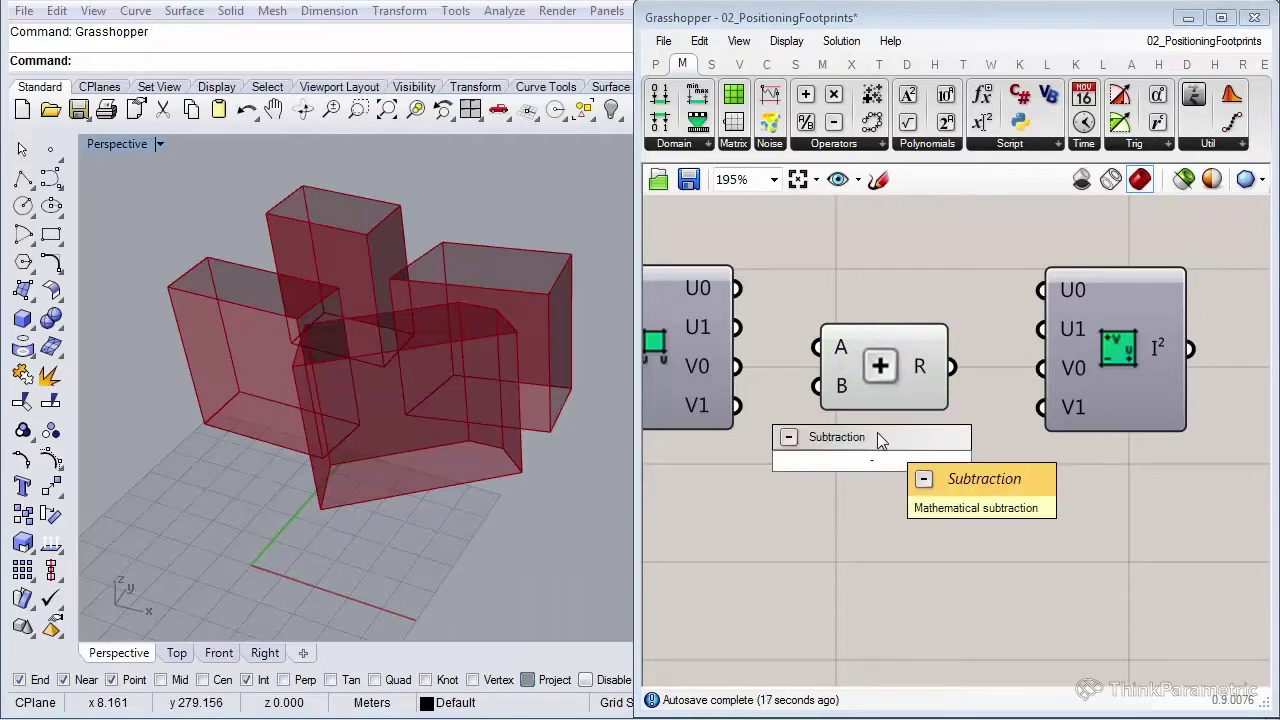
key("Return")
left_click_drag(887, 378, 885, 359)
right_click_drag(820, 511, 885, 454)
Add a number slider near the Subtraction component and set its value to 0.05
double_click(755, 527)
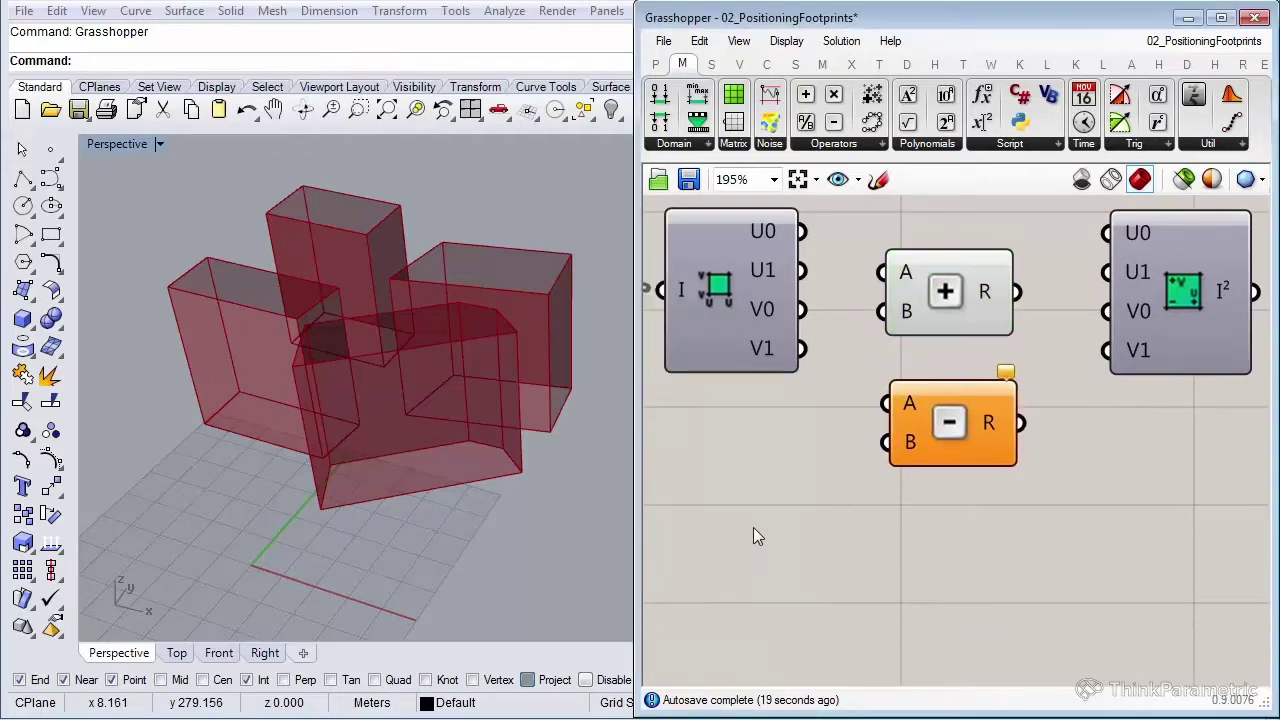
type("slider")
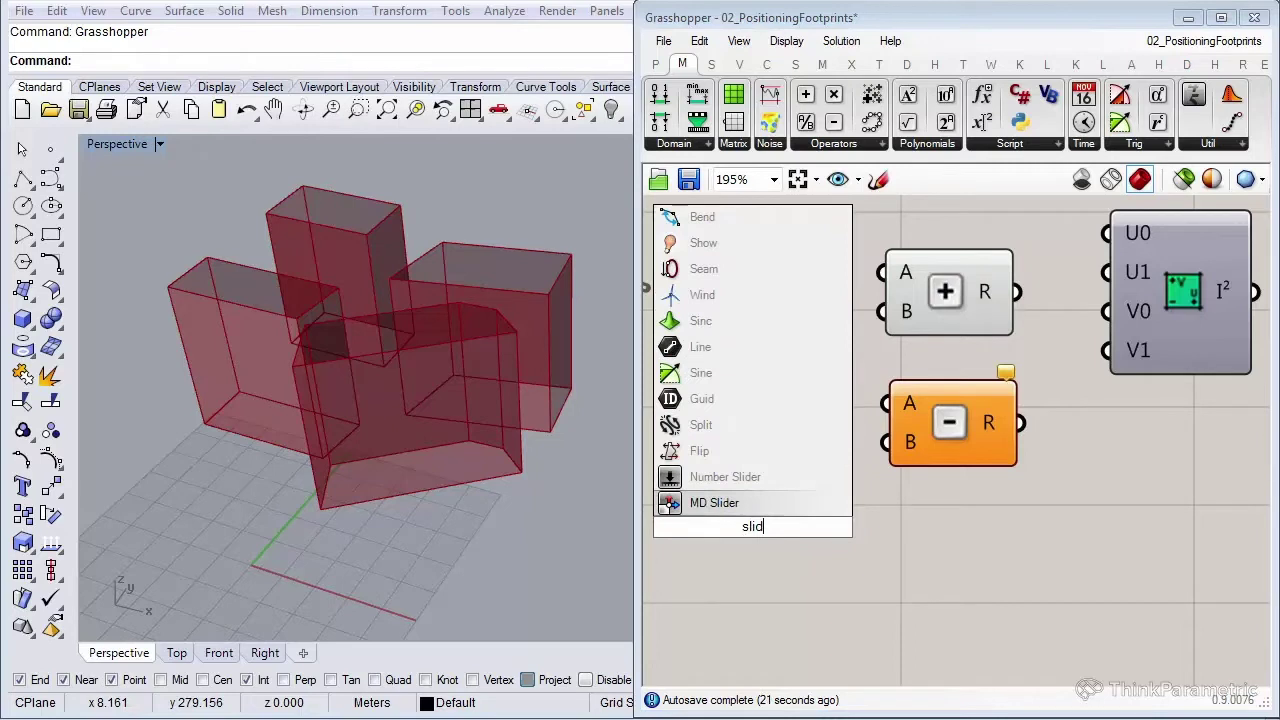
left_click(728, 477)
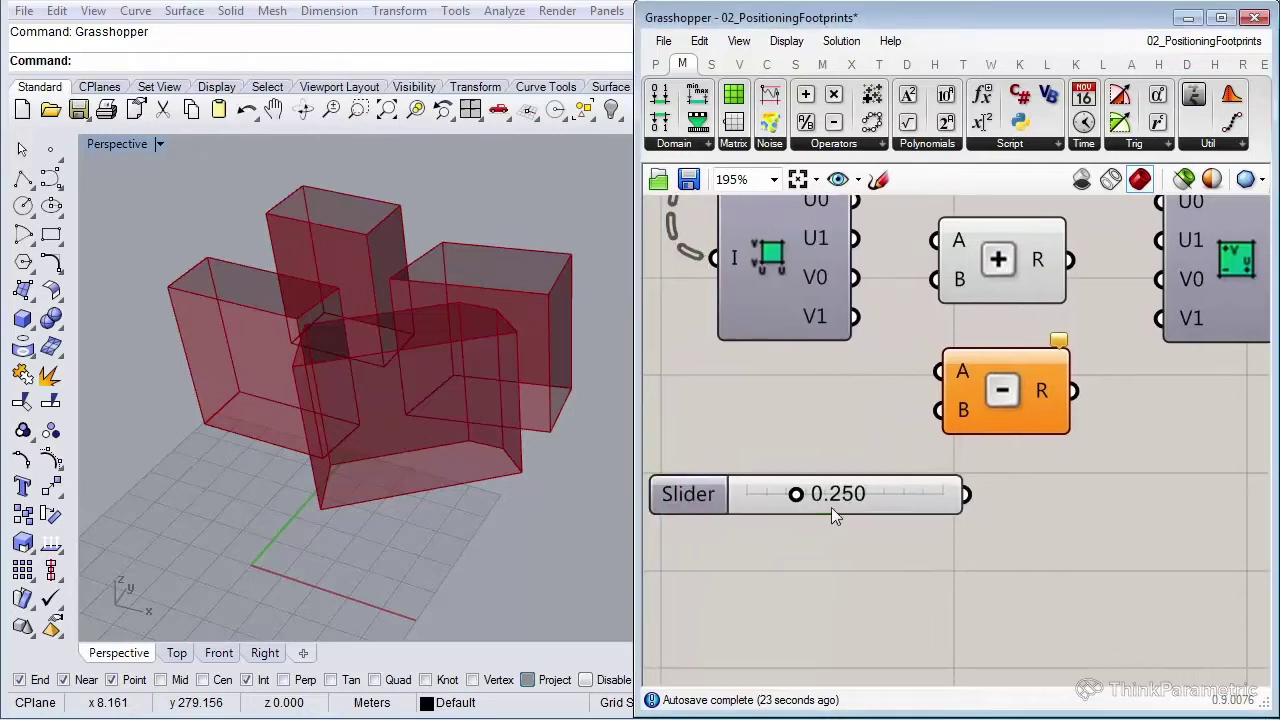
double_click(831, 507)
type("0.")
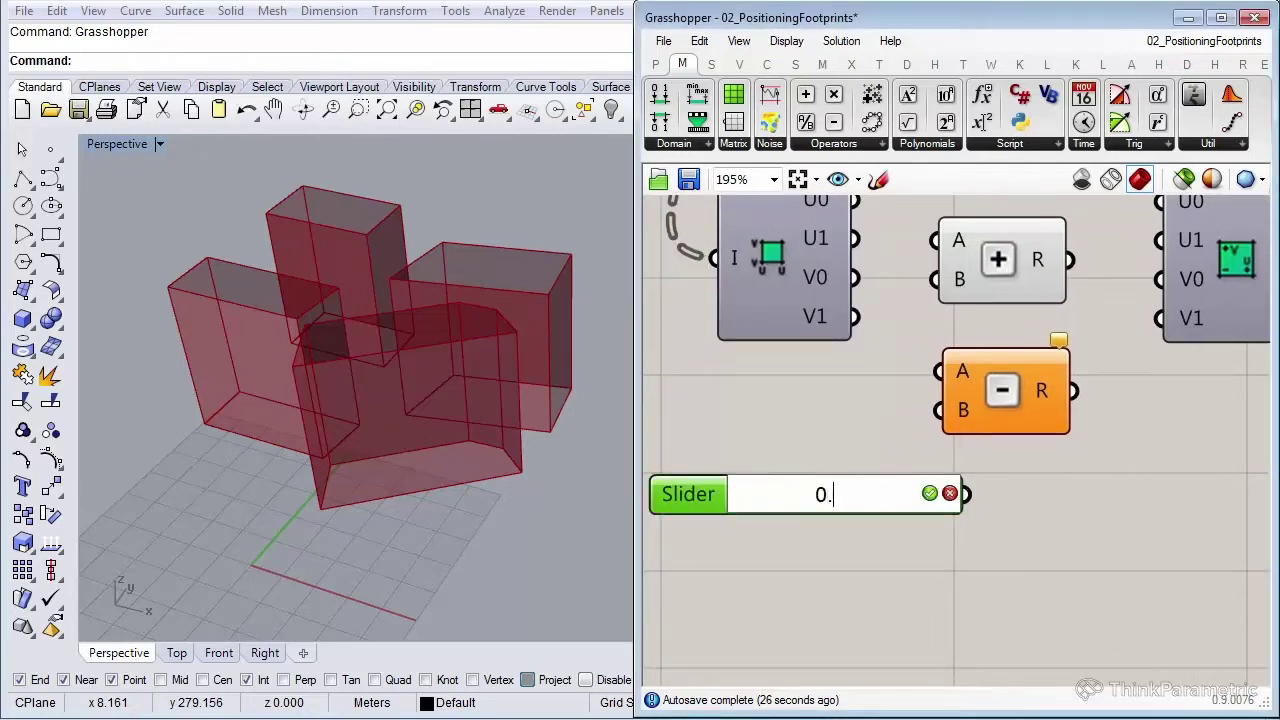
type("01")
key("BackSpace")
type("5")
key("Return")
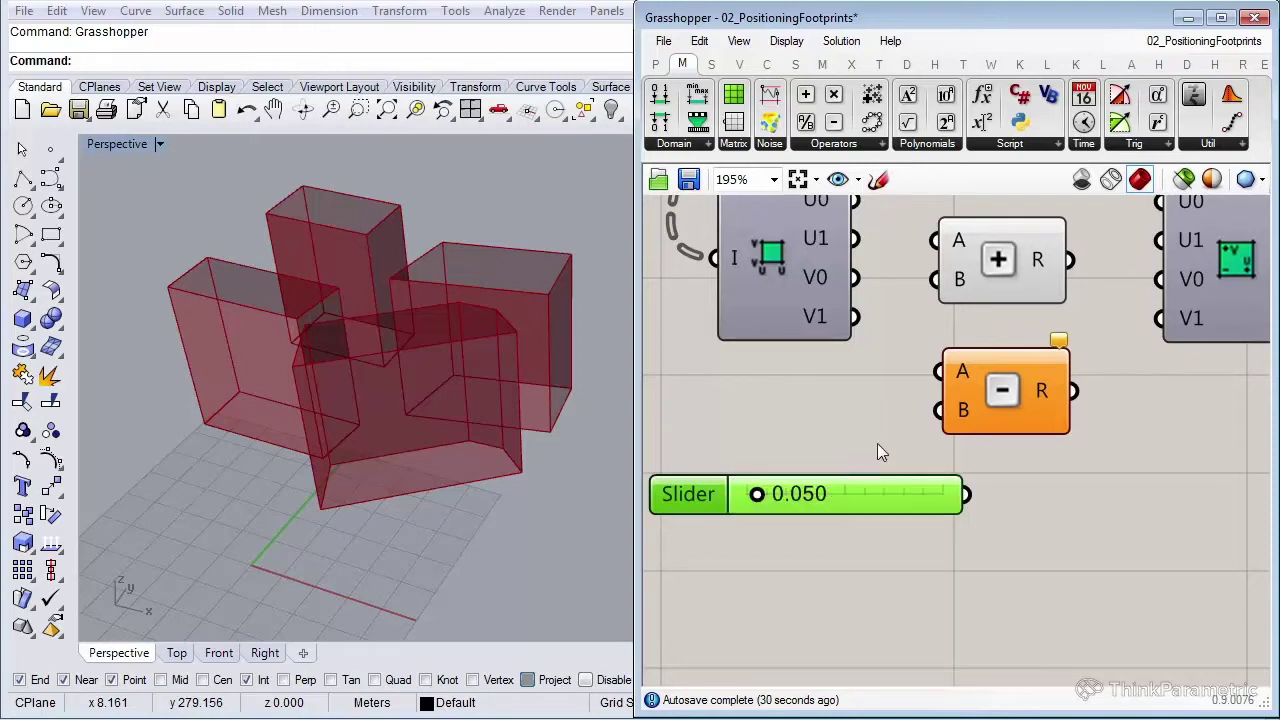
Connect the slider to the Subtraction component's B input and set the slider to 0.01
left_click_drag(938, 414, 930, 505)
left_click_drag(928, 499, 857, 532)
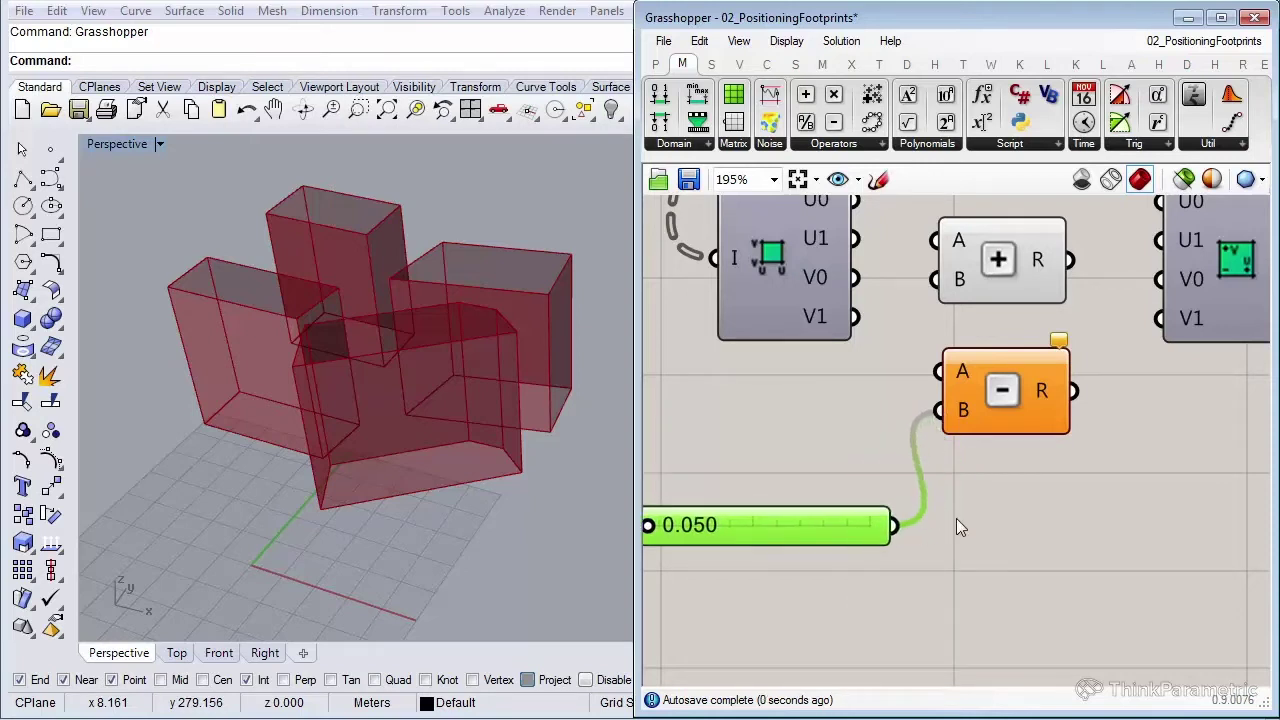
left_click(956, 518)
scroll(939, 456, "down", 2)
right_click_drag(939, 456, 881, 540)
scroll(885, 522, "up", 1)
double_click(828, 554)
type("0.01")
key("Return")
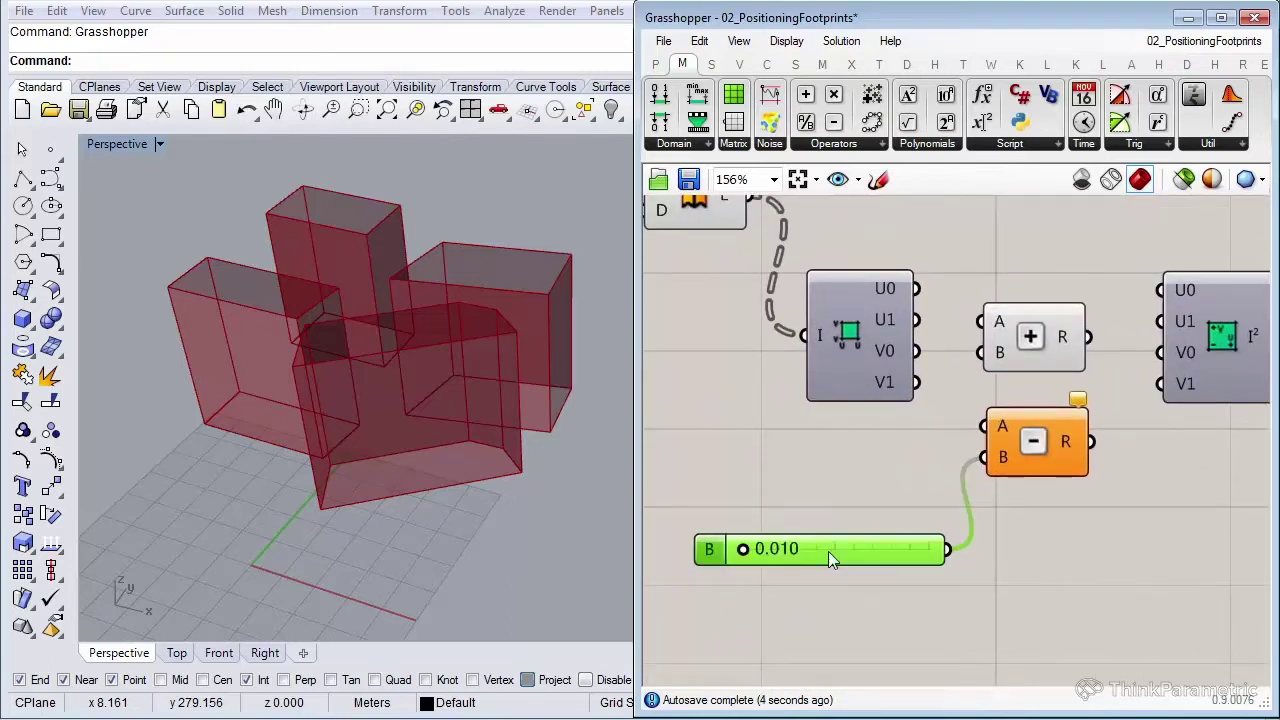
Connect the U0 output to the Addition component's A input and the slider to its B input
scroll(913, 403, "up", 1)
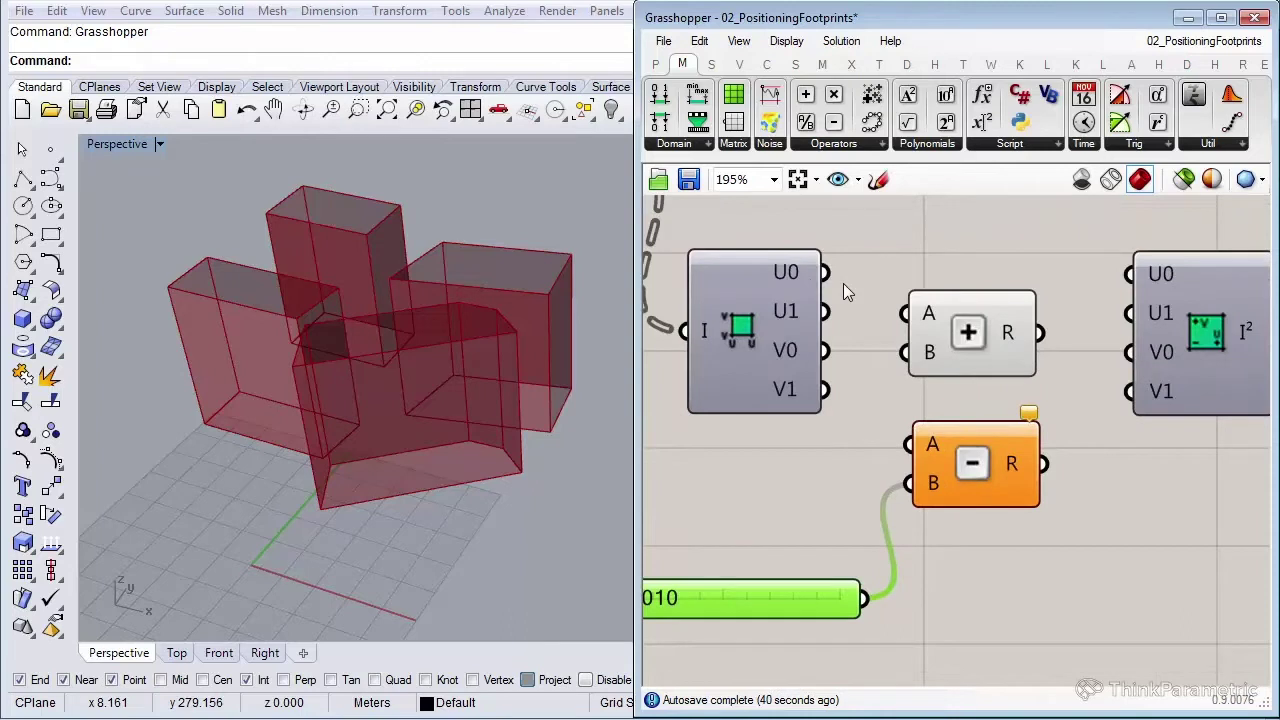
left_click_drag(824, 272, 905, 313)
left_click_drag(972, 339, 972, 298)
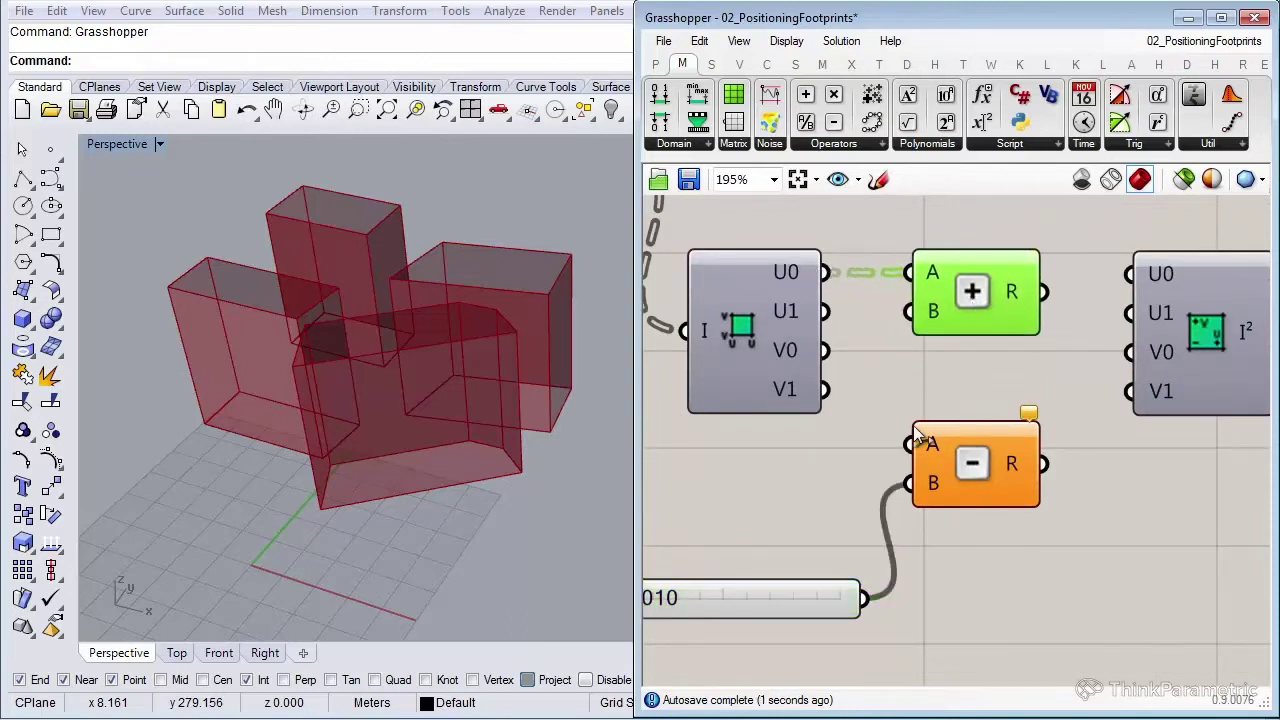
left_click_drag(795, 598, 912, 336)
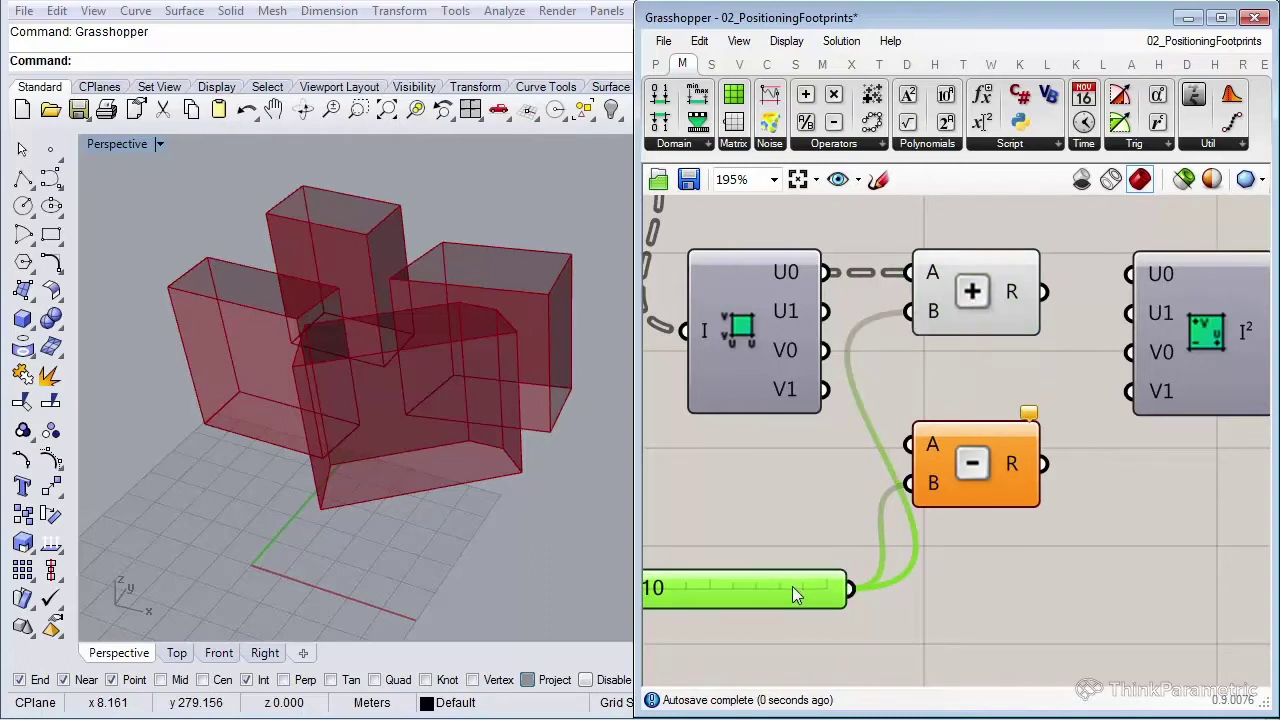
left_click_drag(792, 586, 772, 491)
left_click(830, 604)
Connect the U1 output to the Subtraction component's A input and stack Subtraction directly beneath Addition
left_click_drag(976, 480, 984, 440)
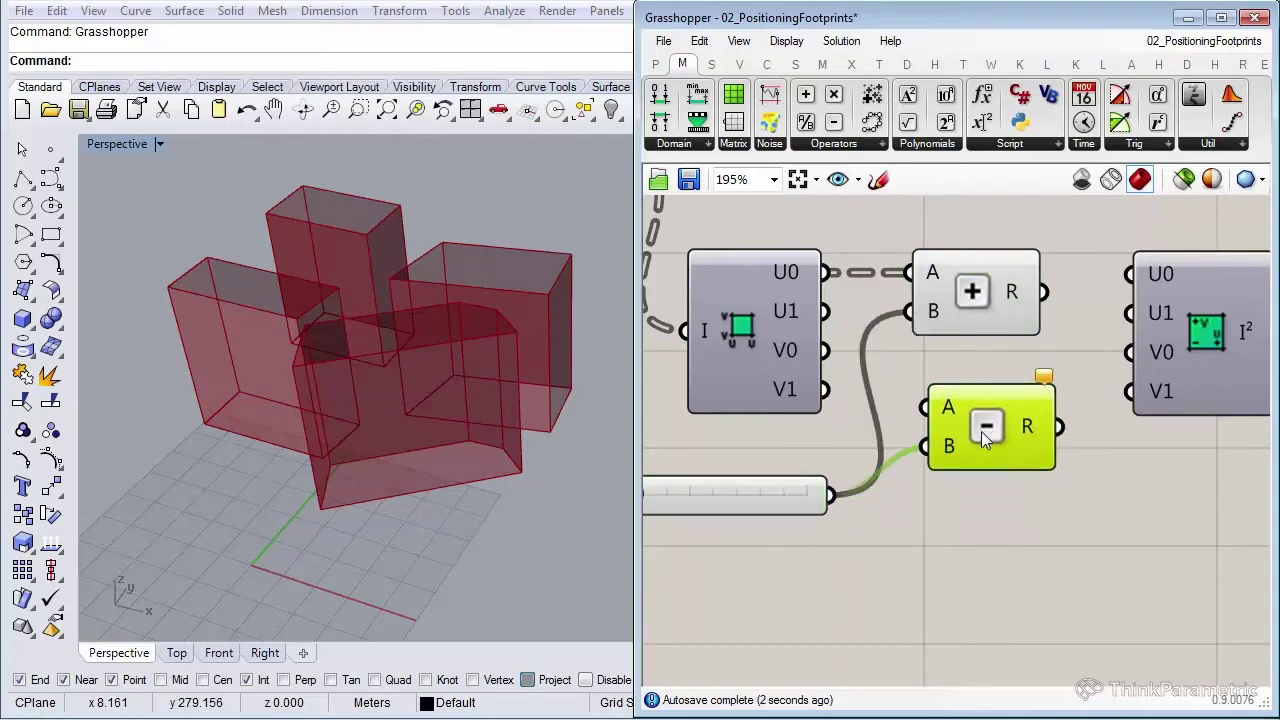
left_click_drag(826, 316, 924, 407)
left_click_drag(988, 444, 966, 411)
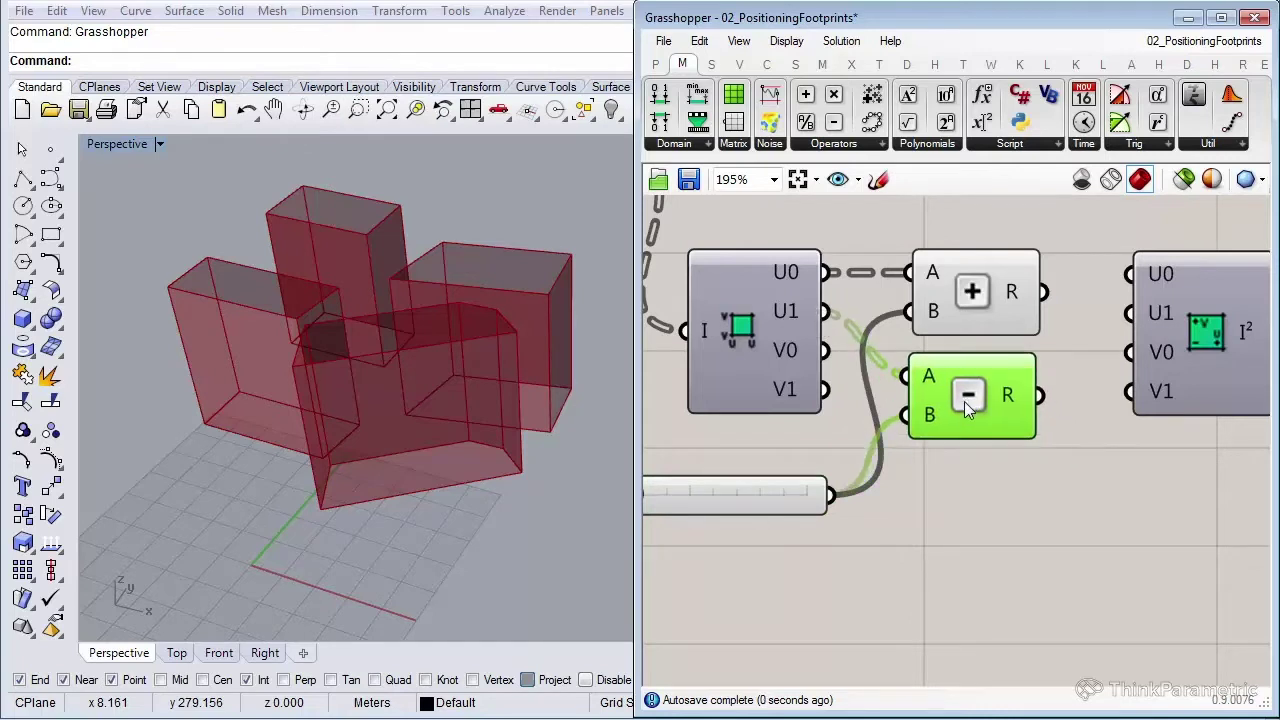
left_click_drag(985, 318, 977, 290)
left_click_drag(967, 397, 966, 370)
left_click_drag(971, 275, 966, 296)
left_click(969, 440)
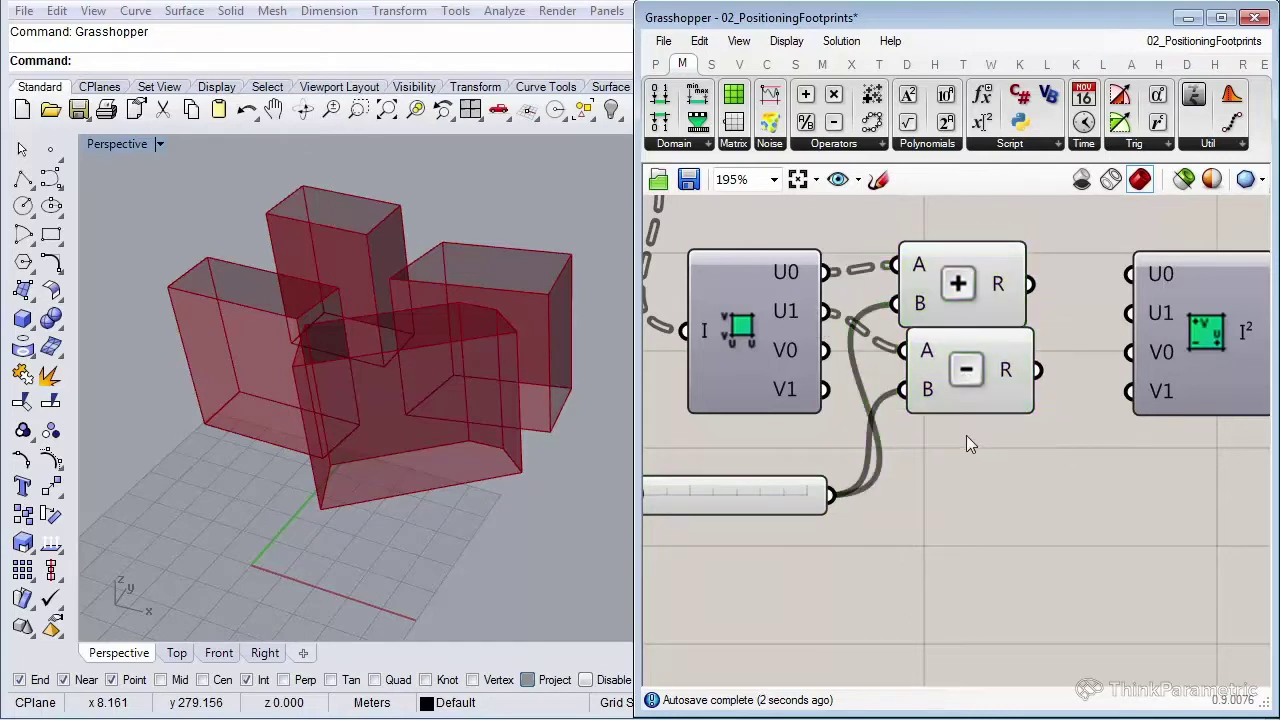
Feed the Addition result into U0 and the Subtraction result into U1 of Construct Domain², and align the two math components
right_click_drag(703, 486, 792, 467)
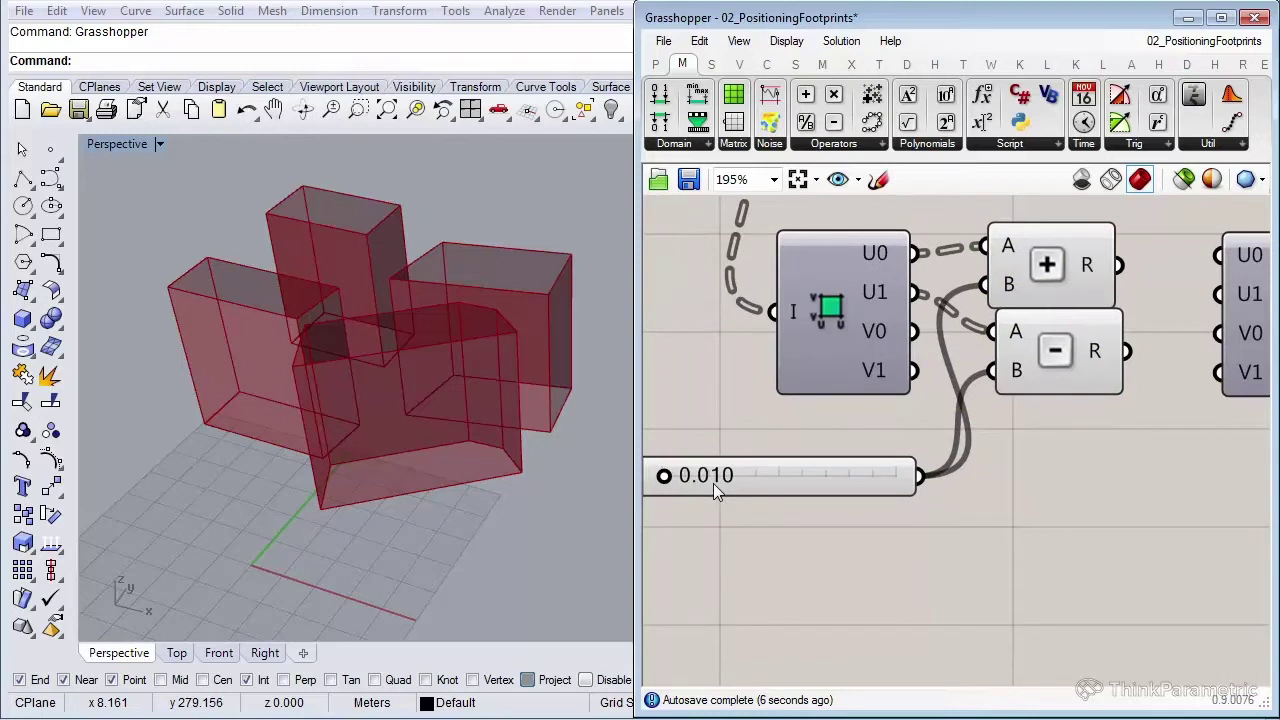
mouse_move(886, 256)
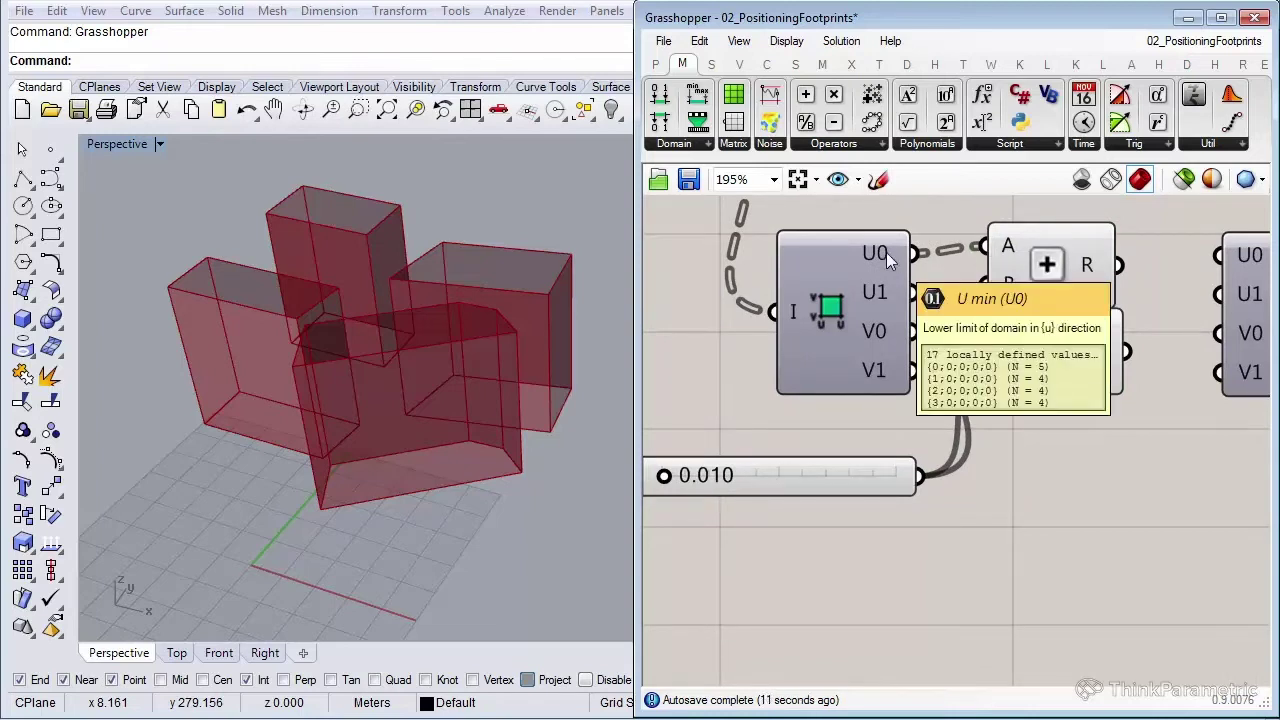
mouse_move(877, 294)
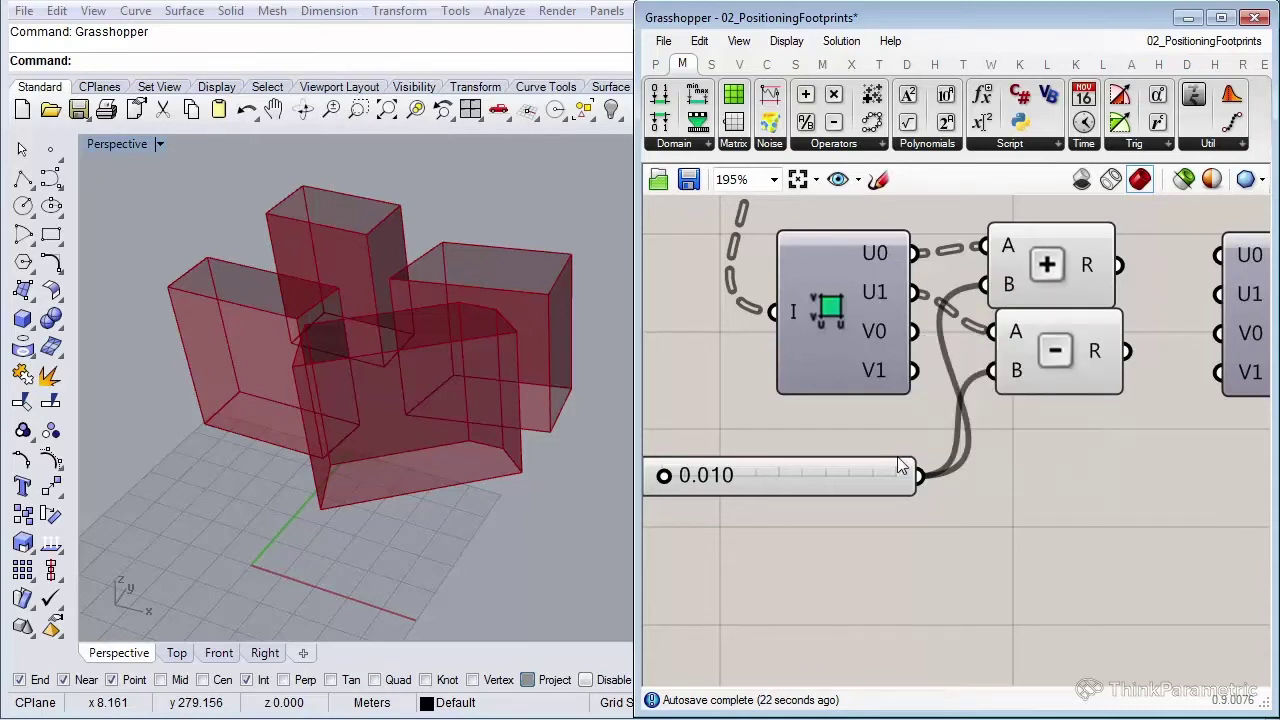
left_click_drag(879, 474, 857, 451)
right_click_drag(1032, 465, 952, 497)
right_click_drag(1099, 293, 1065, 299)
left_click_drag(1010, 306, 1106, 294)
left_click_drag(1113, 340, 1012, 390)
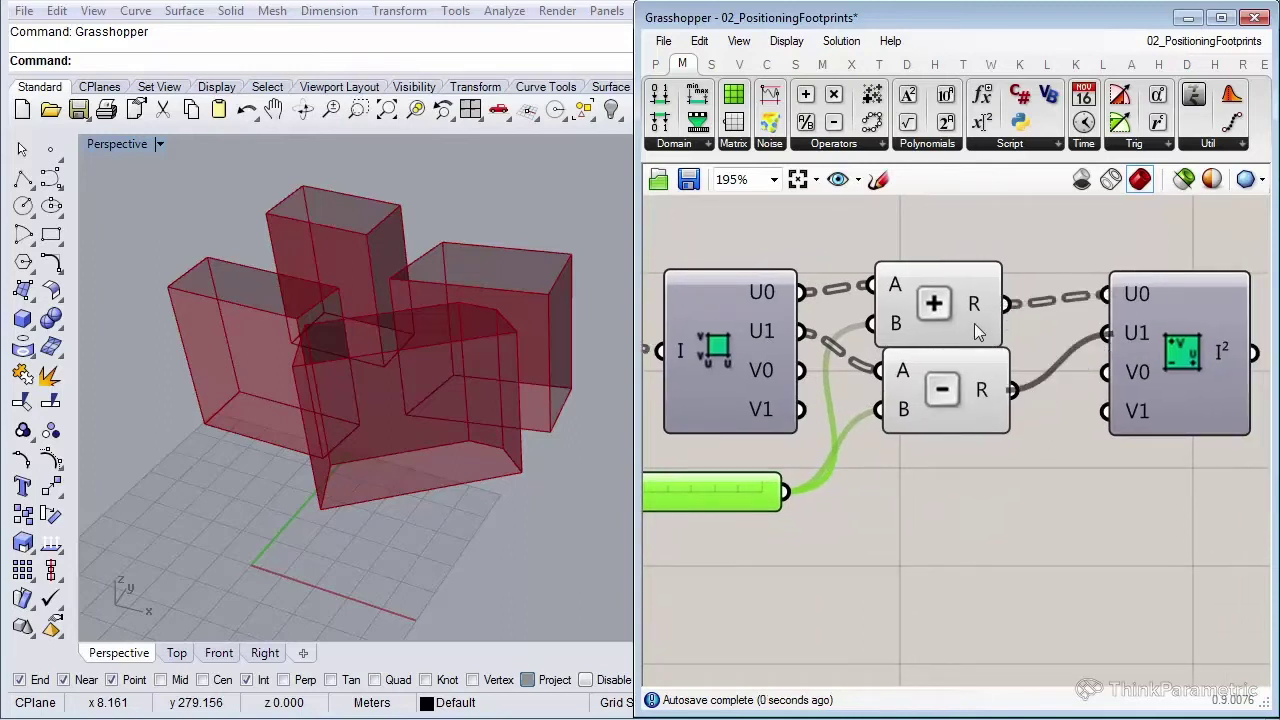
left_click(973, 317)
left_click(956, 368)
left_click_drag(962, 318, 964, 303)
left_click_drag(952, 367, 952, 347)
left_click(1052, 436)
Duplicate the Addition and Subtraction pair below the originals and connect V0 and V1 to the copies' A inputs
right_click_drag(1015, 475, 1051, 459)
left_click_drag(1096, 442, 1023, 215)
left_click_drag(1016, 284, 1018, 464, "alt")
left_click(891, 397)
left_click_drag(840, 395, 910, 510)
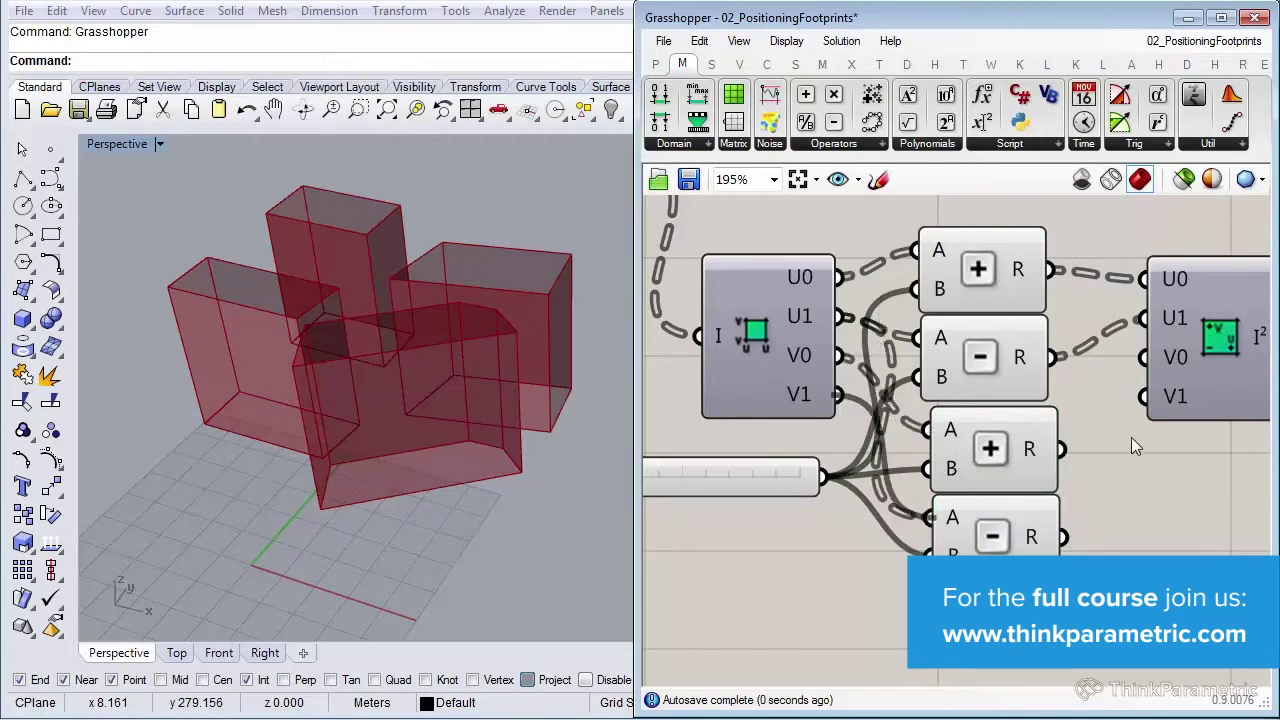
Connect the duplicated Addition result to V0 and the duplicated Subtraction result to V1 of Construct Domain²
right_click_drag(1128, 437, 1037, 440)
left_click_drag(974, 456, 975, 540)
right_click_drag(1170, 579, 1144, 523)
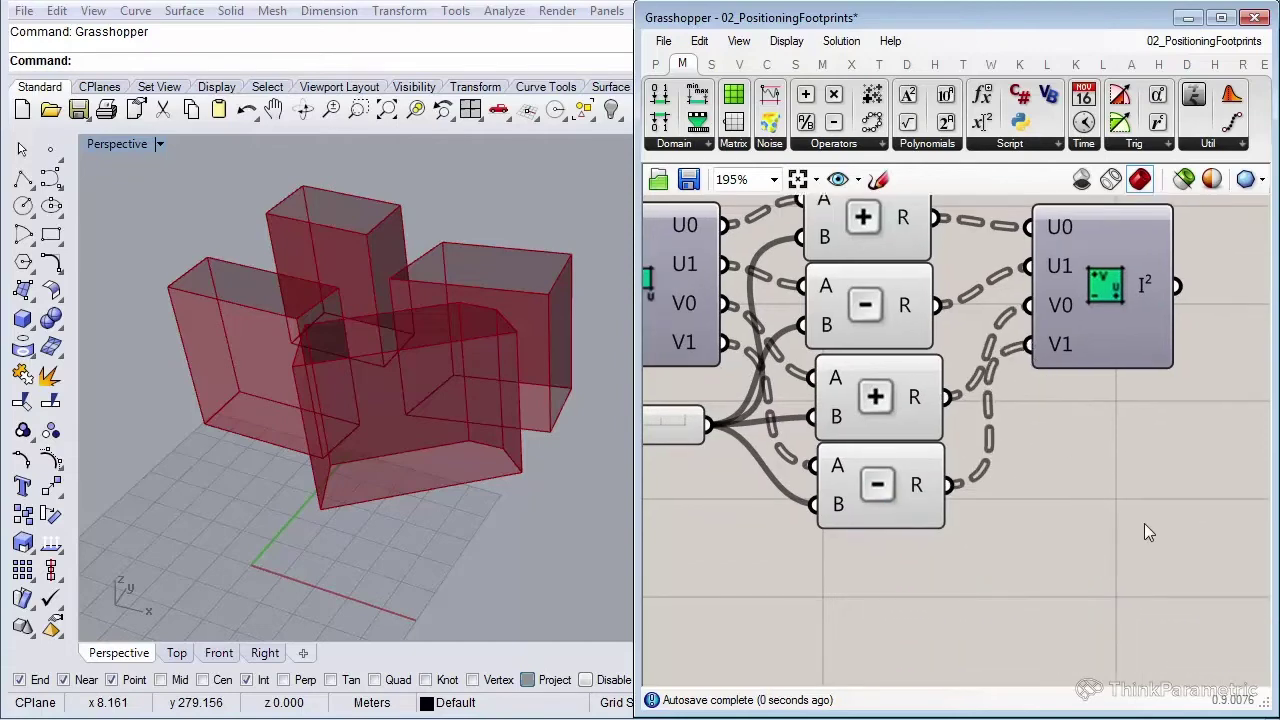
Add a Panel, widen it and connect it to the I² output of Construct Domain² to list the domains
double_click(1144, 523)
type("pane")
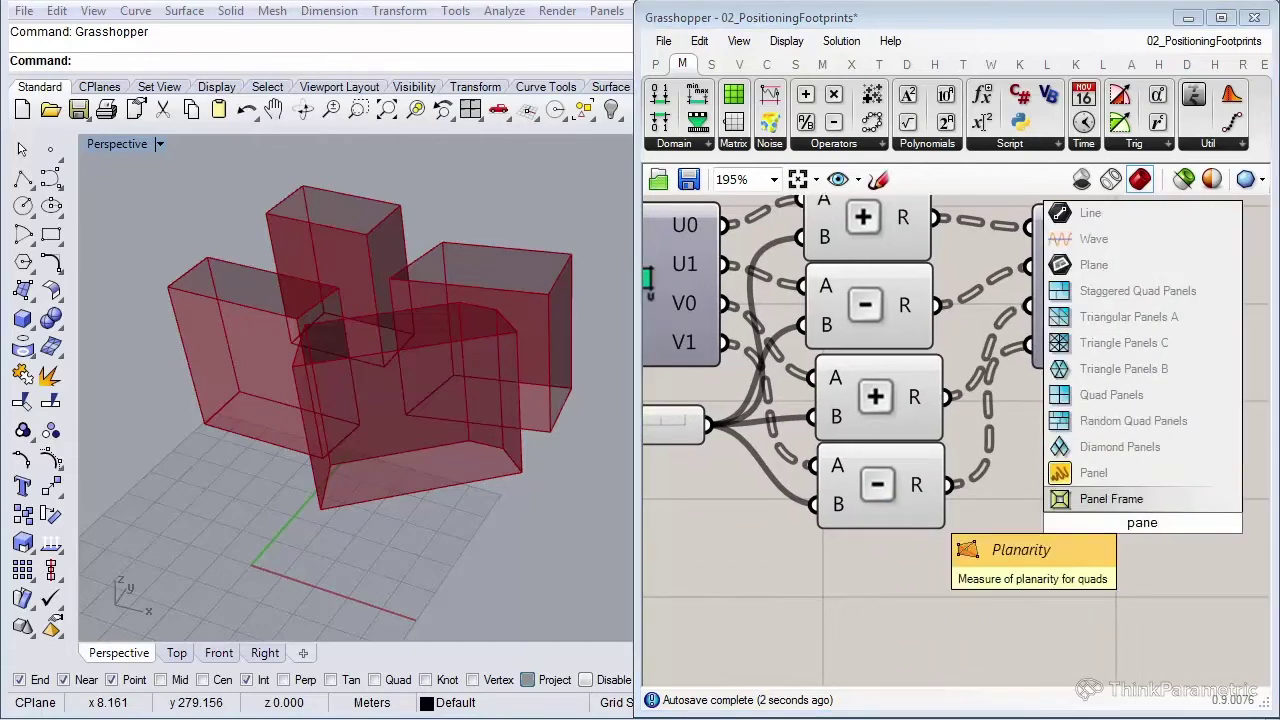
left_click(1117, 470)
right_click_drag(1118, 500, 1004, 478)
scroll(1004, 478, "down", 4)
left_click_drag(1004, 478, 1124, 390)
left_click_drag(1032, 368, 1243, 378)
scroll(1150, 410, "up", 1)
right_click_drag(980, 416, 1036, 385)
Duplicate the domain panel and place the copy below the original
left_click_drag(995, 379, 977, 490)
left_click_drag(983, 416, 902, 579)
right_click_drag(902, 579, 1096, 426)
left_click_drag(1096, 426, 1070, 503)
scroll(882, 455, "down", 1)
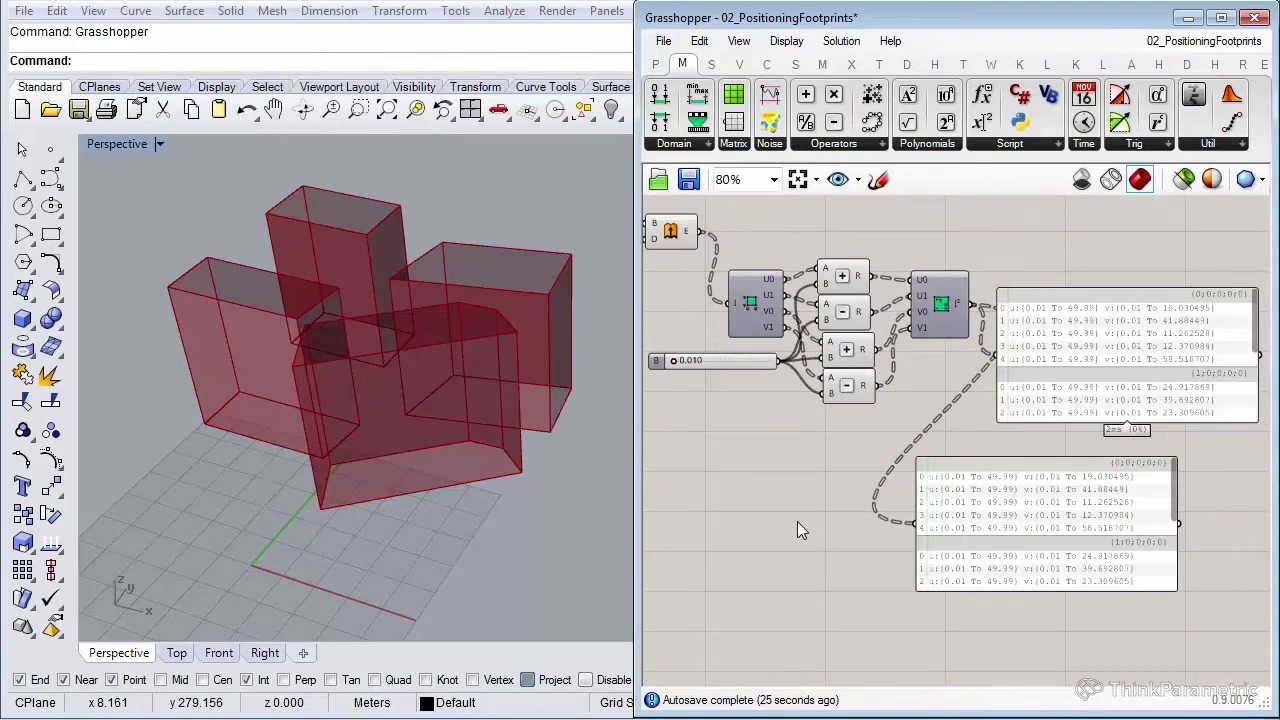
Add a Domain² parameter, feed it the Extrude output and connect it to the lower panel
double_click(795, 501)
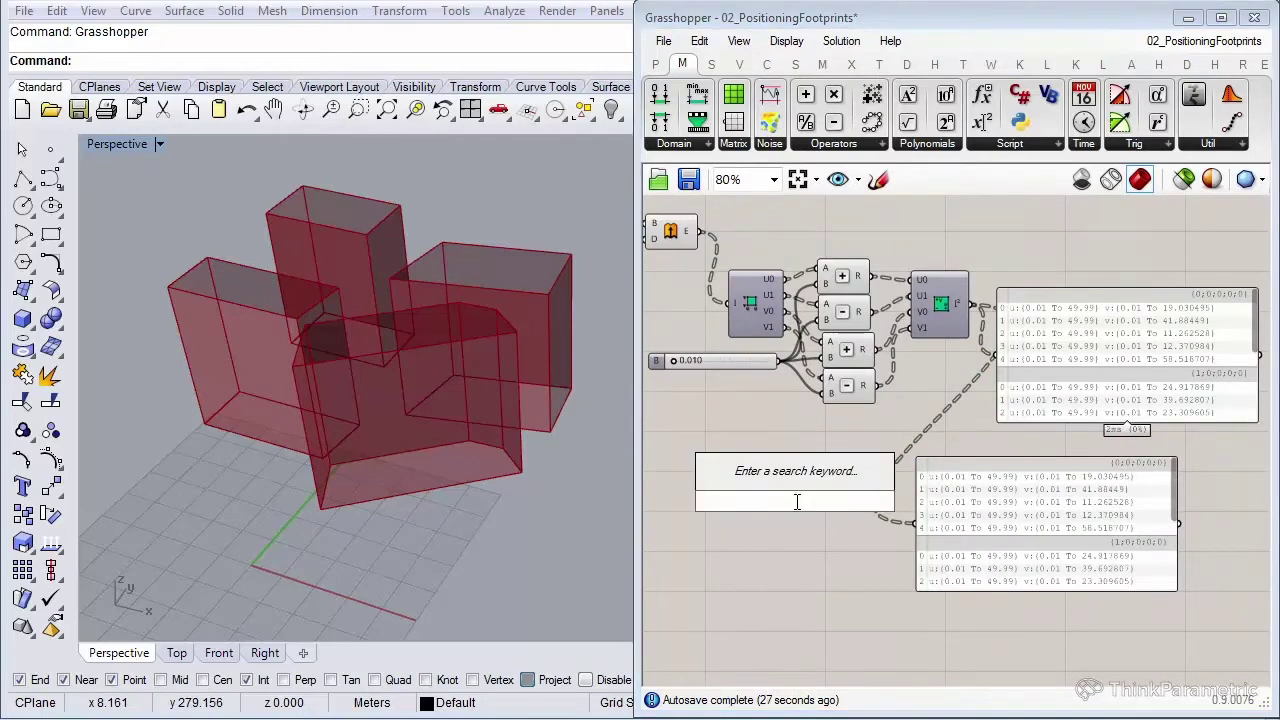
type("doma")
left_click(787, 473)
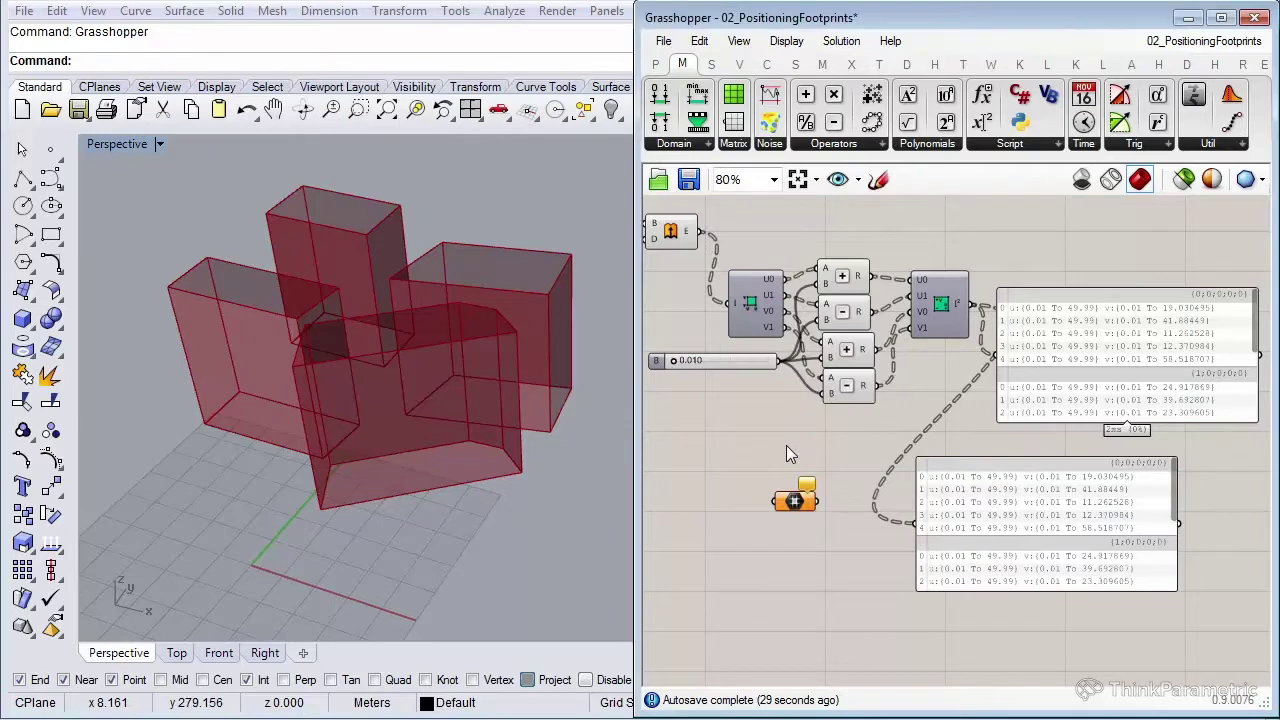
scroll(669, 240, "up", 2)
left_click_drag(700, 232, 964, 600)
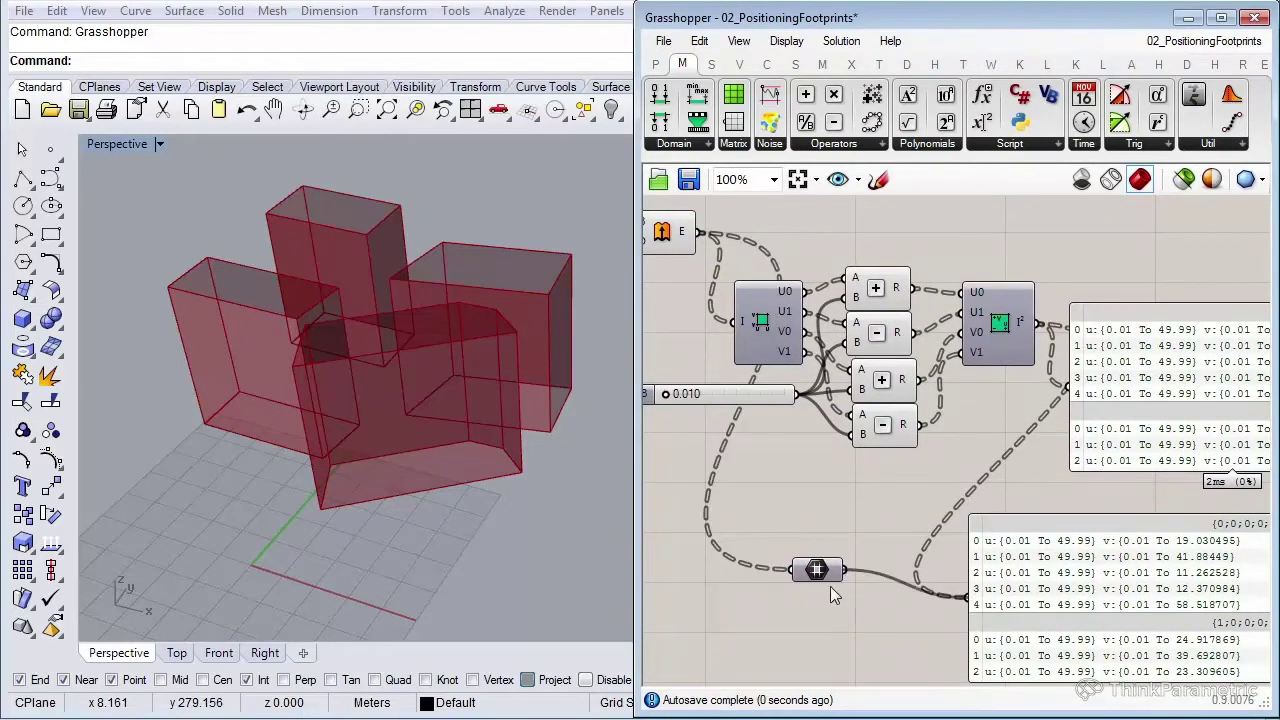
Arrange the two domain panels one above the other and compare the reduced UV domains with the original ones
left_click_drag(817, 570, 832, 584)
right_click_drag(933, 557, 833, 523)
left_click_drag(988, 545, 1111, 511)
right_click_drag(1053, 507, 858, 534)
scroll(865, 532, "up", 2)
left_click_drag(854, 548, 827, 537)
left_click_drag(1091, 523, 1095, 535)
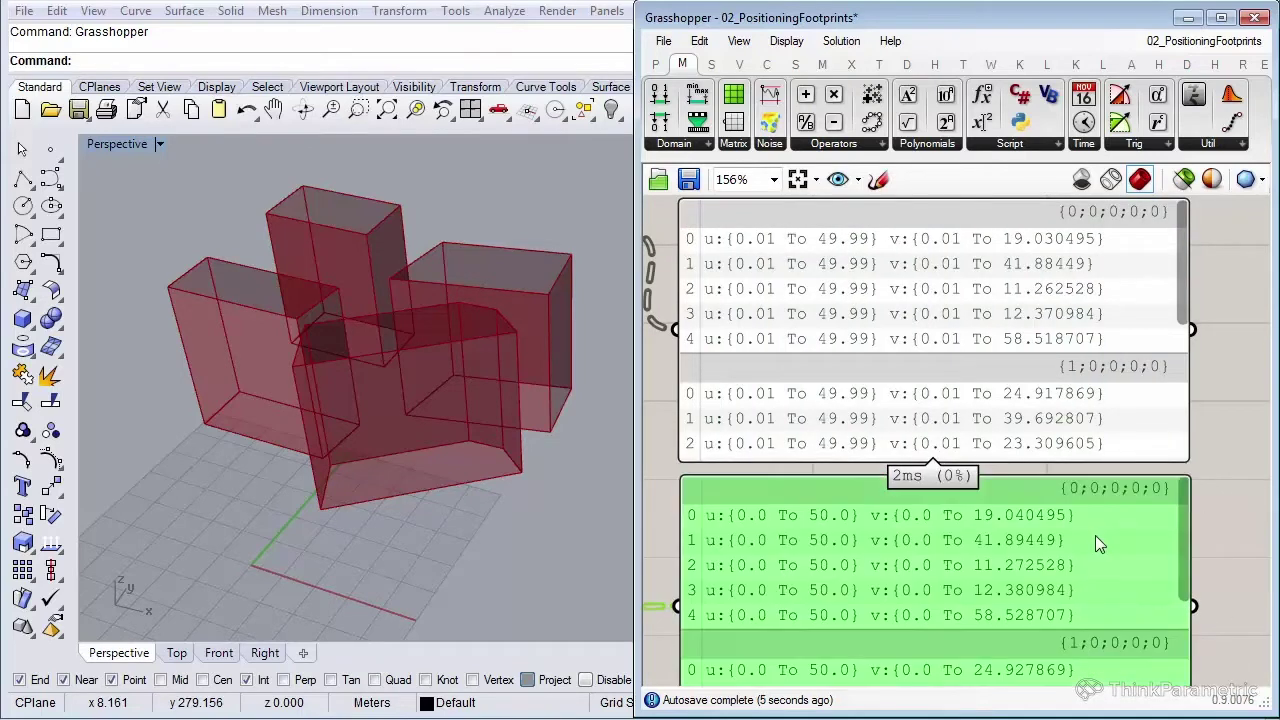
left_click(1262, 487)
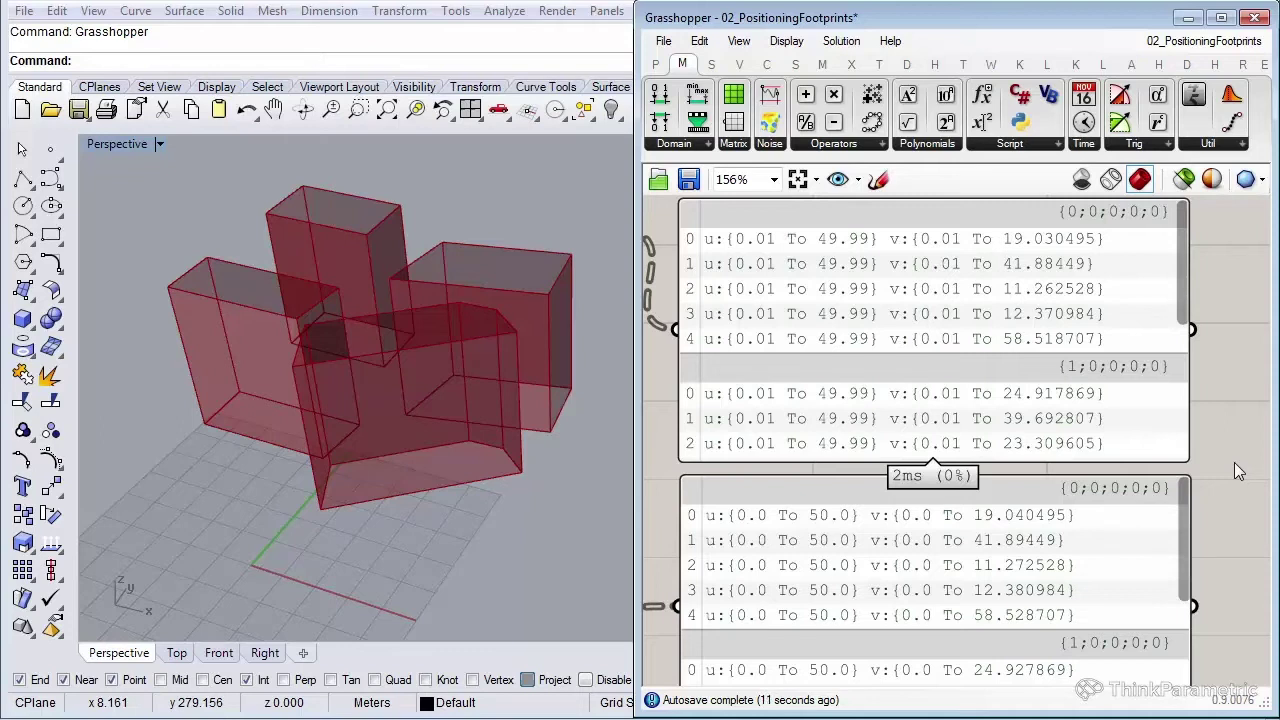
right_click_drag(1216, 420, 1207, 433)
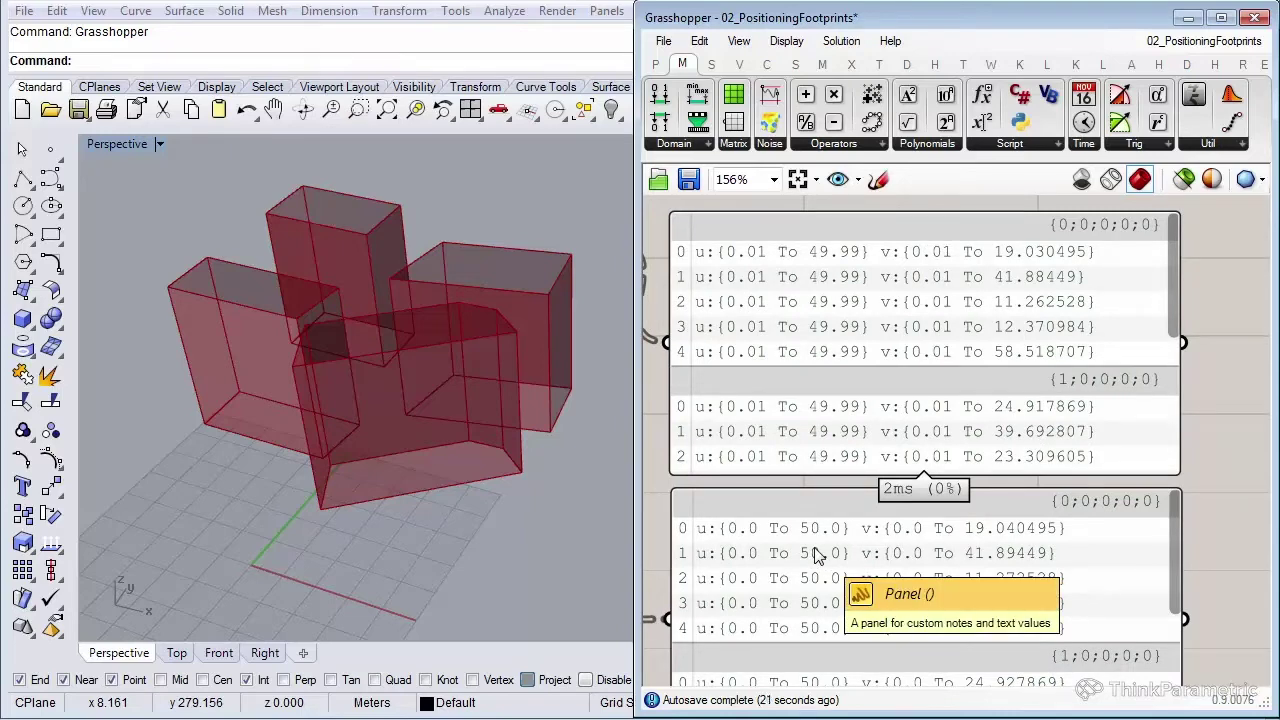
Delete both domain panels
left_click(888, 524)
scroll(933, 504, "down", 3)
key("Delete")
left_click(905, 454)
key("Delete")
right_click_drag(796, 445, 1006, 472)
scroll(1072, 374, "up", 1)
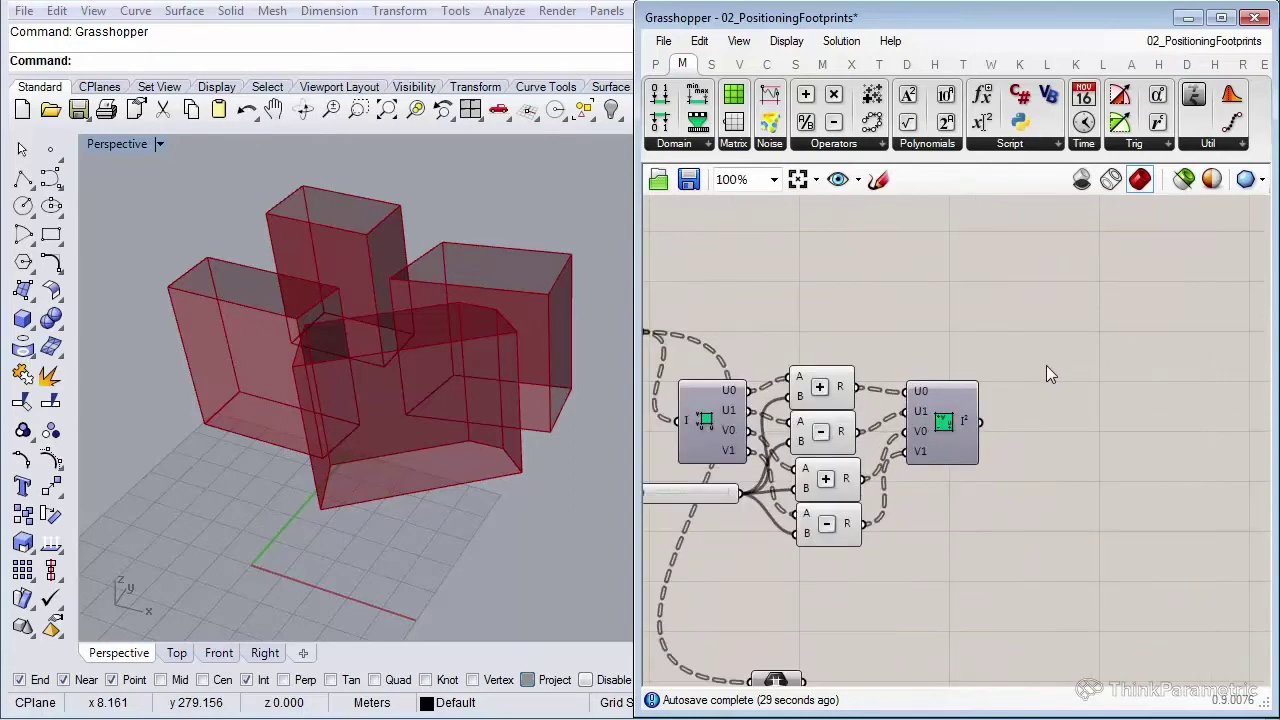
Add an Isotrim component, connecting the Extrude output to S and the Construct Domain² output to D
left_click(711, 64)
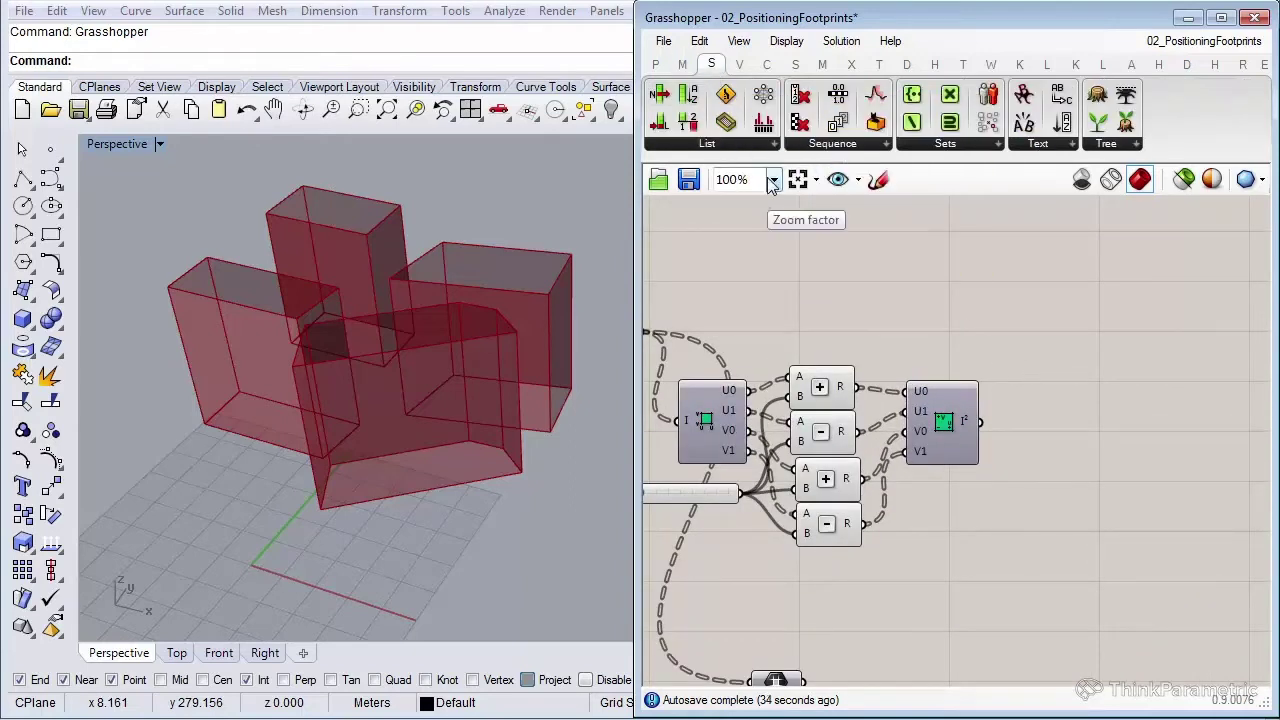
left_click(800, 66)
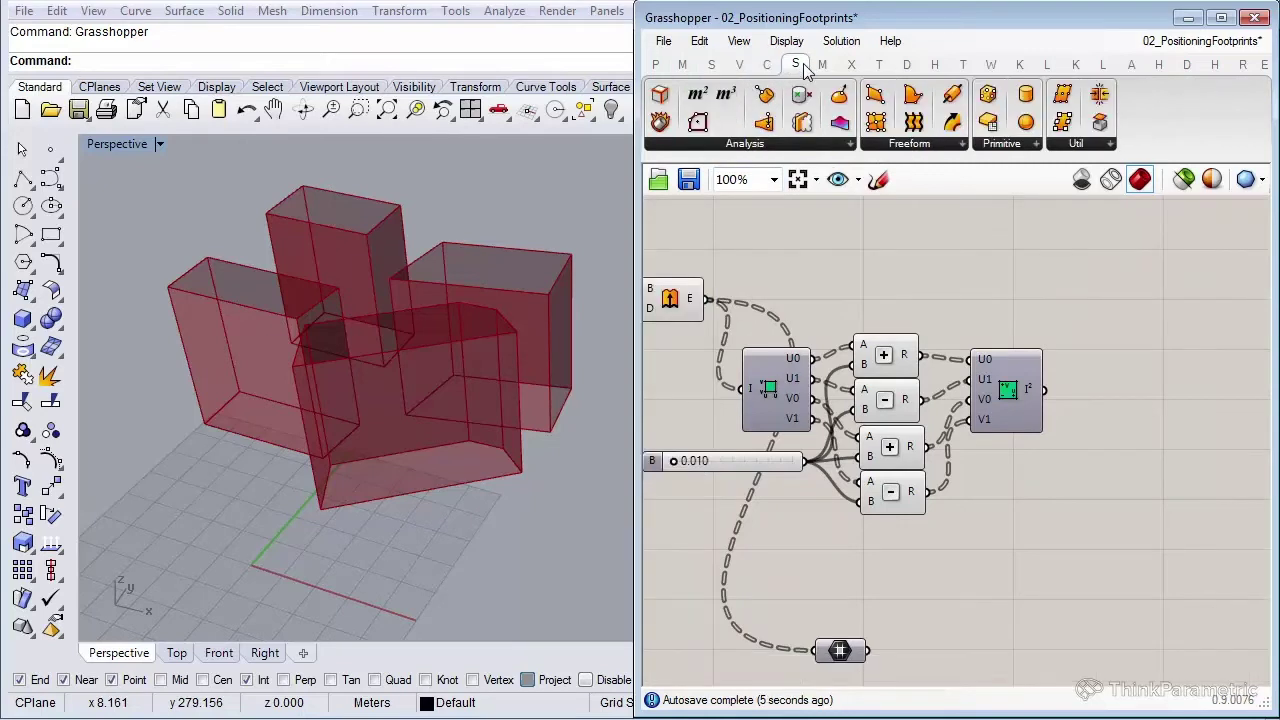
left_click(1064, 146)
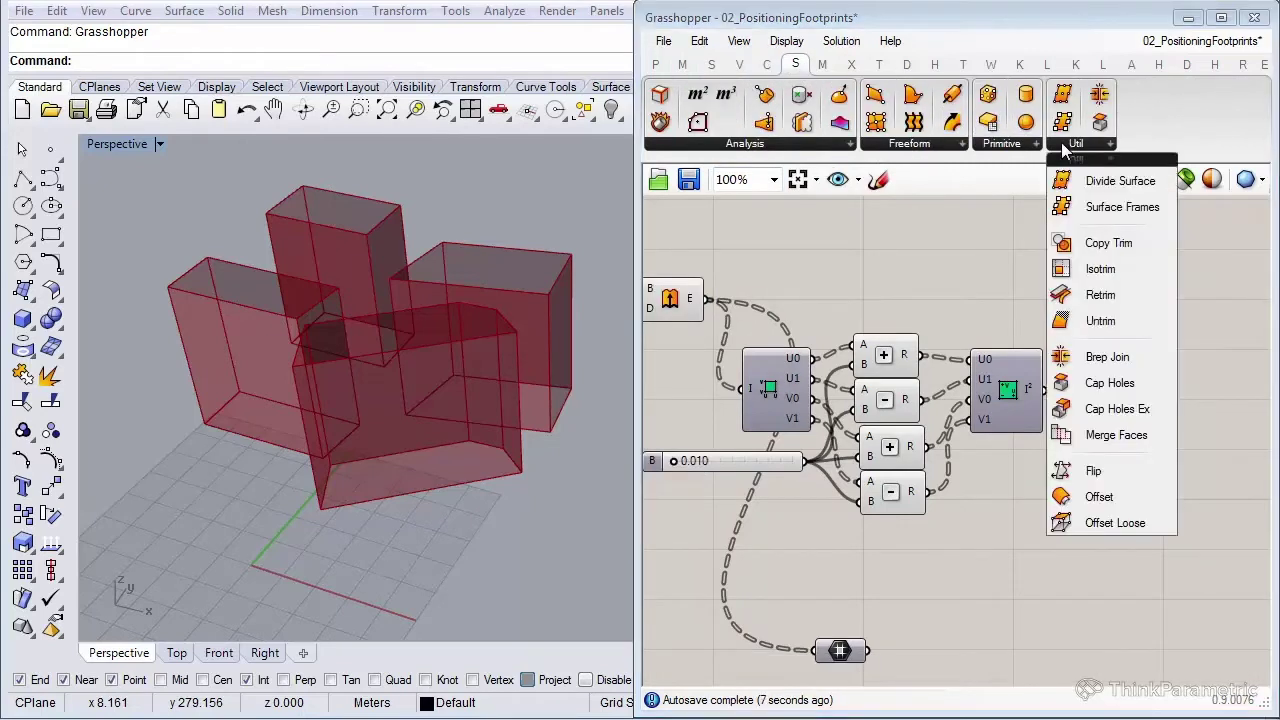
left_click_drag(1120, 272, 1184, 305)
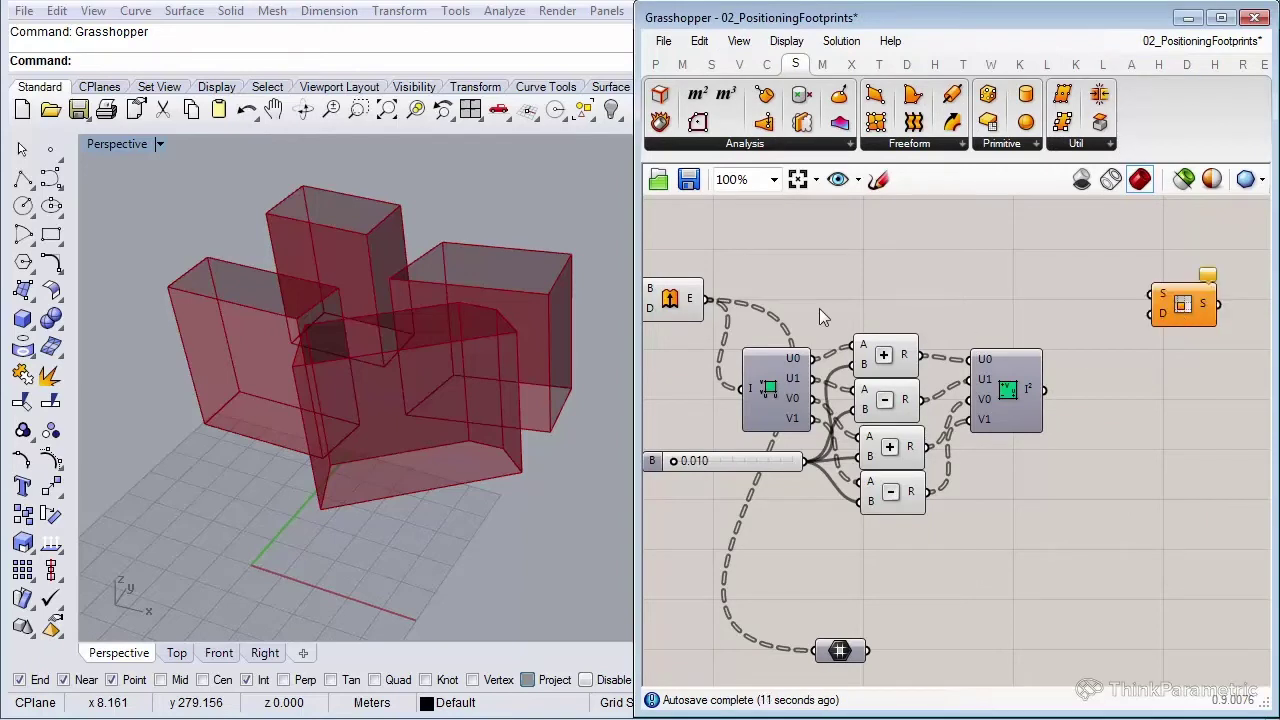
left_click_drag(707, 299, 1172, 318)
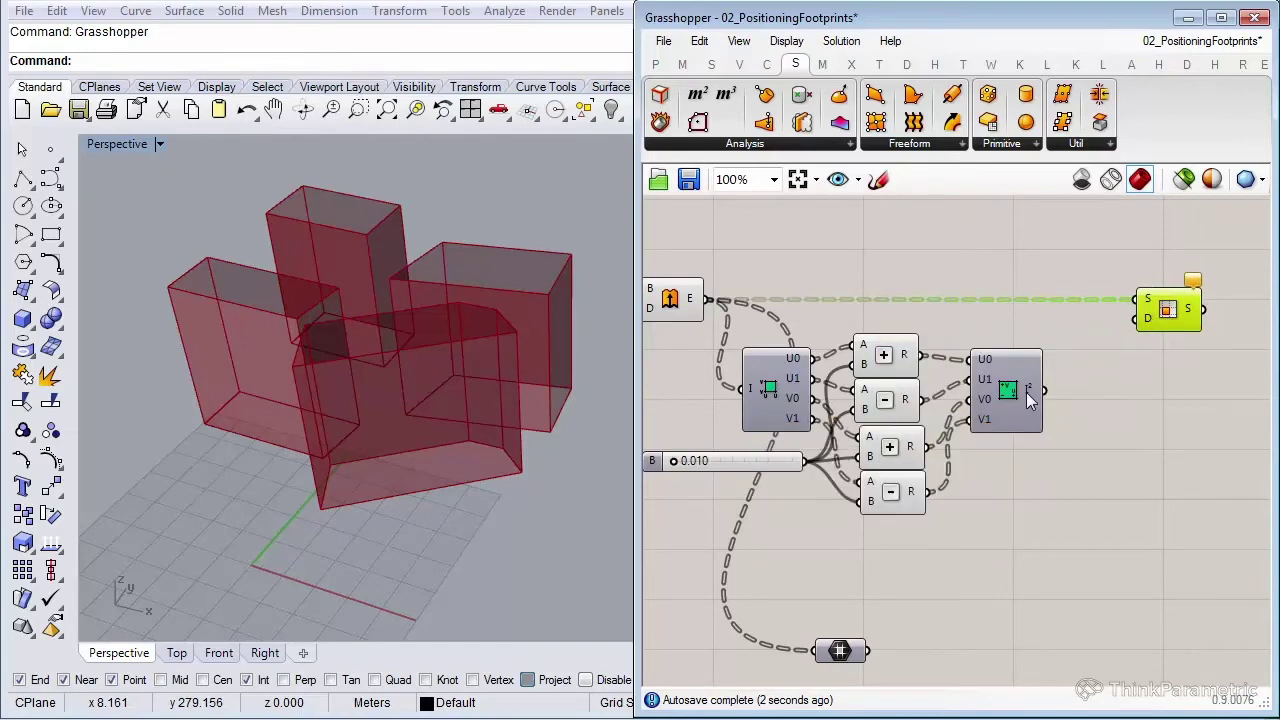
left_click_drag(1044, 389, 1142, 314)
left_click(1113, 381)
Look closely at a wall corner in the Rhino viewport and turn off the preview of the Extrude component
scroll(430, 240, "down", 4)
right_click_drag(400, 295, 300, 301)
scroll(300, 301, "up", 5)
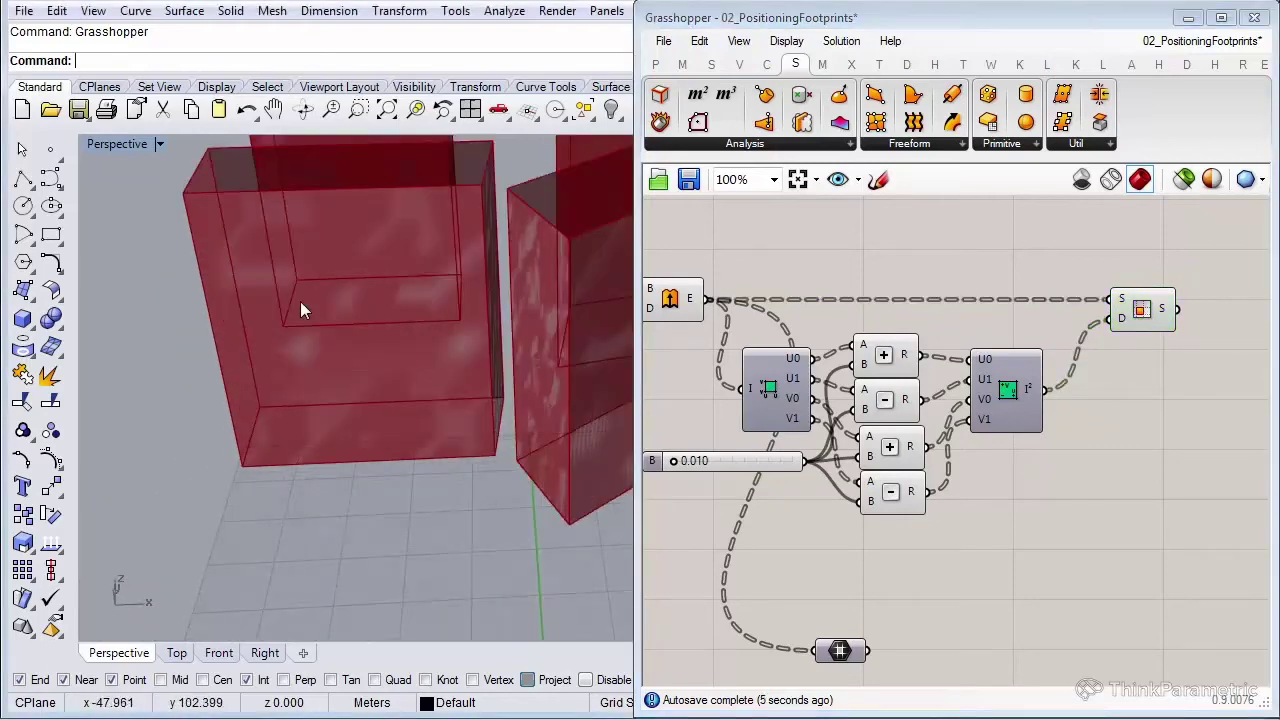
right_click_drag(519, 179, 523, 317)
scroll(523, 317, "up", 3)
scroll(369, 270, "down", 3)
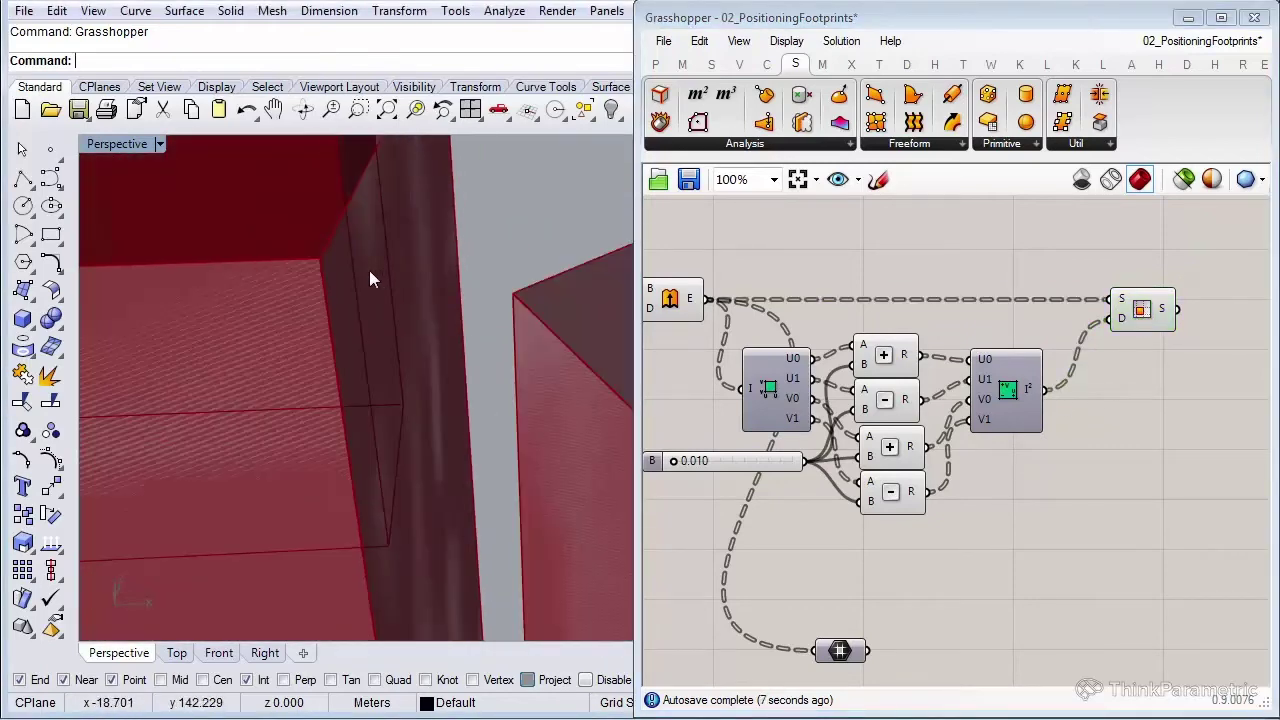
scroll(365, 274, "up", 3)
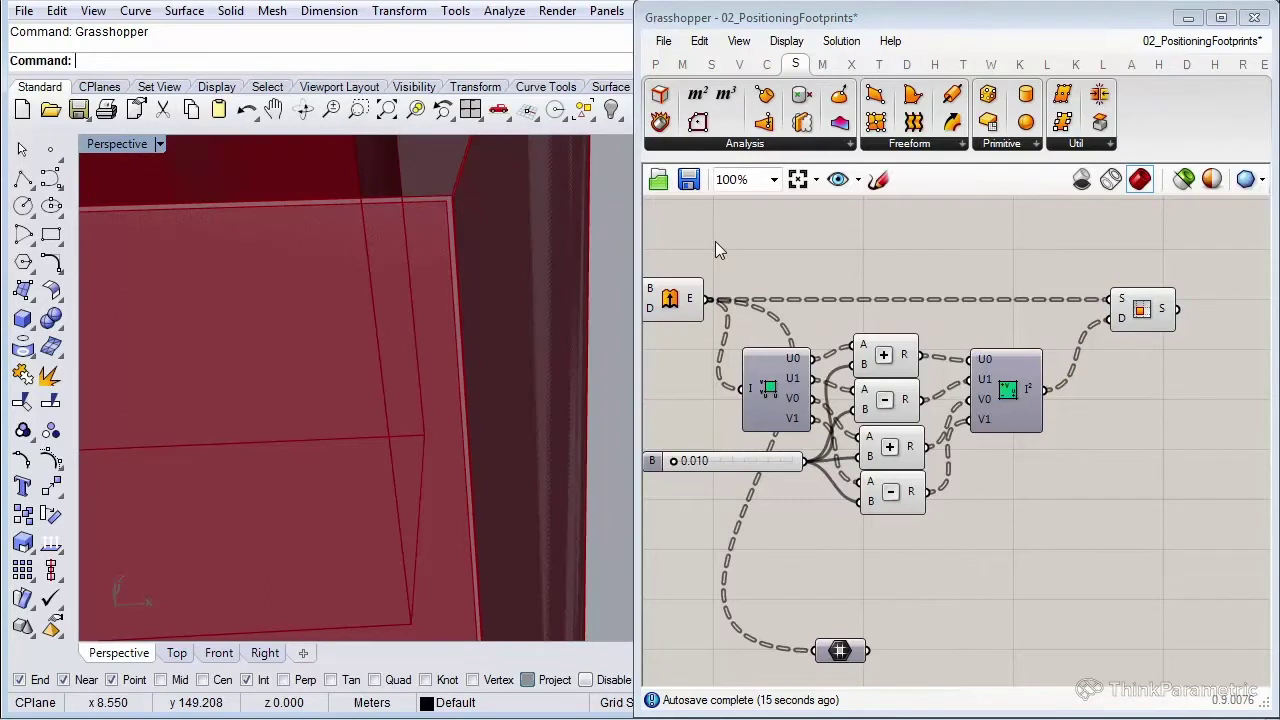
left_click(670, 298)
key("space")
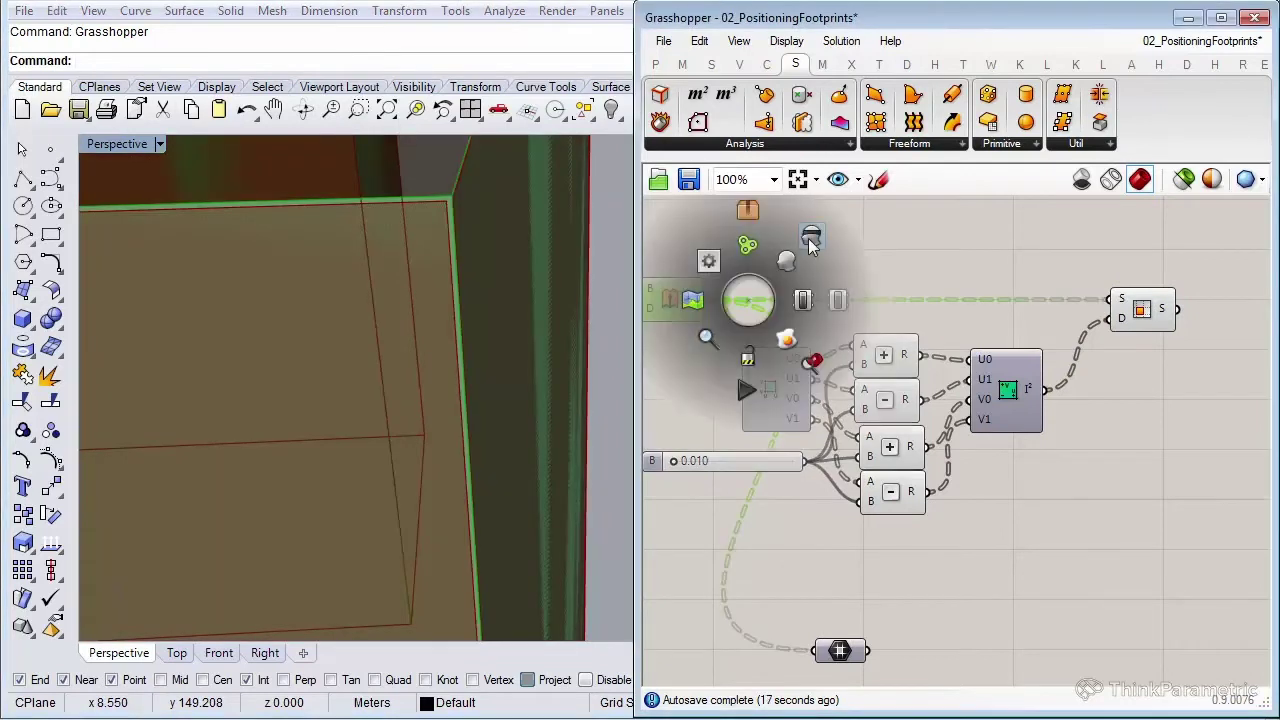
left_click(852, 258)
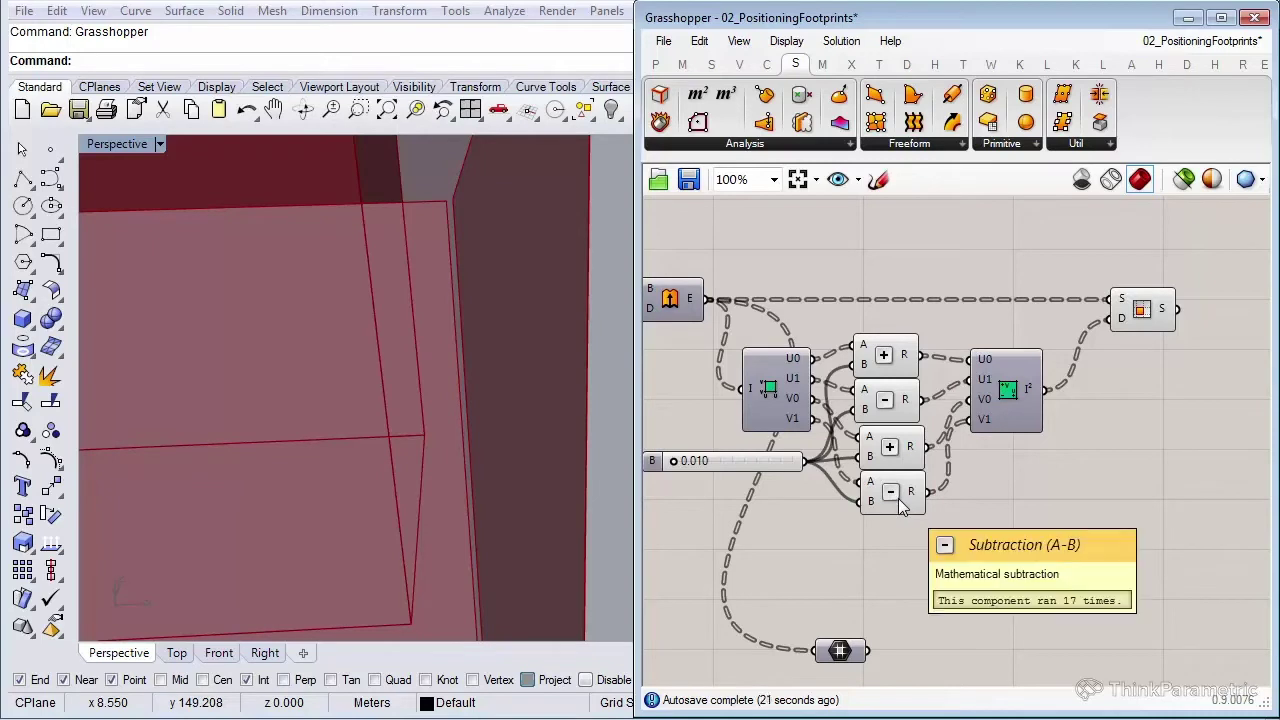
Delete the leftover Domain² parameter below the definition
left_click(858, 648)
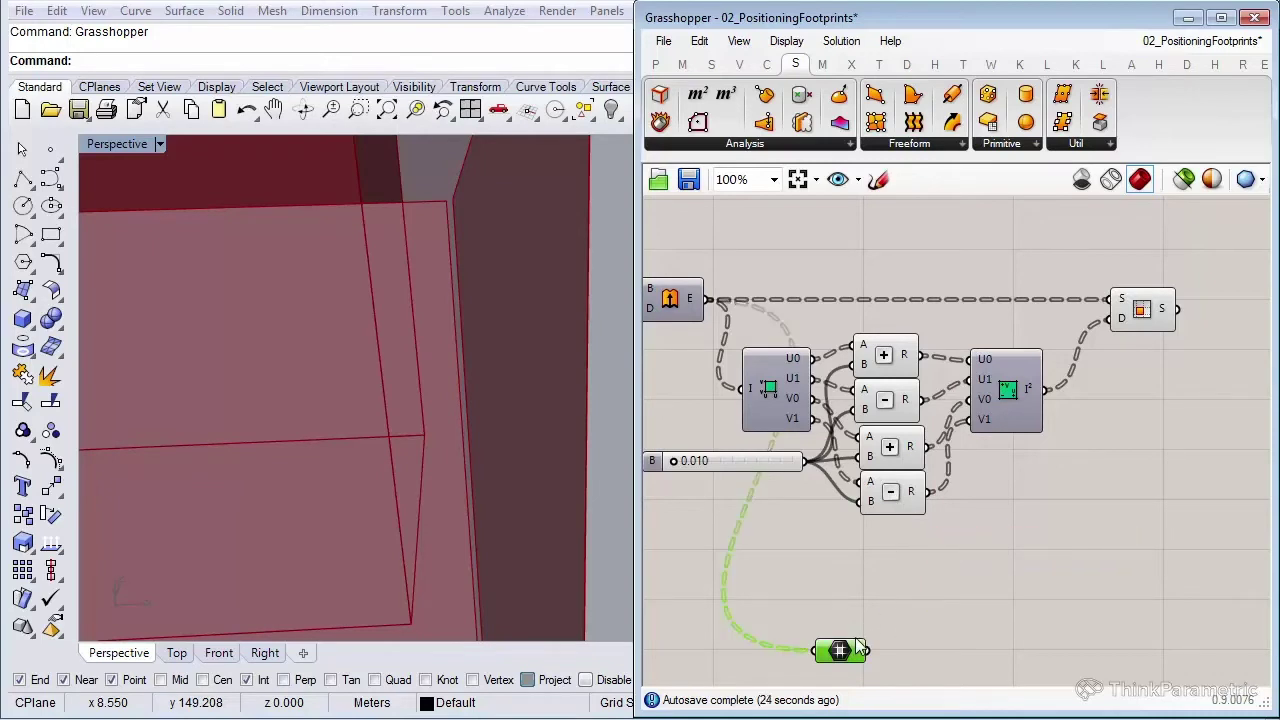
key("Delete")
scroll(883, 542, "down", 2)
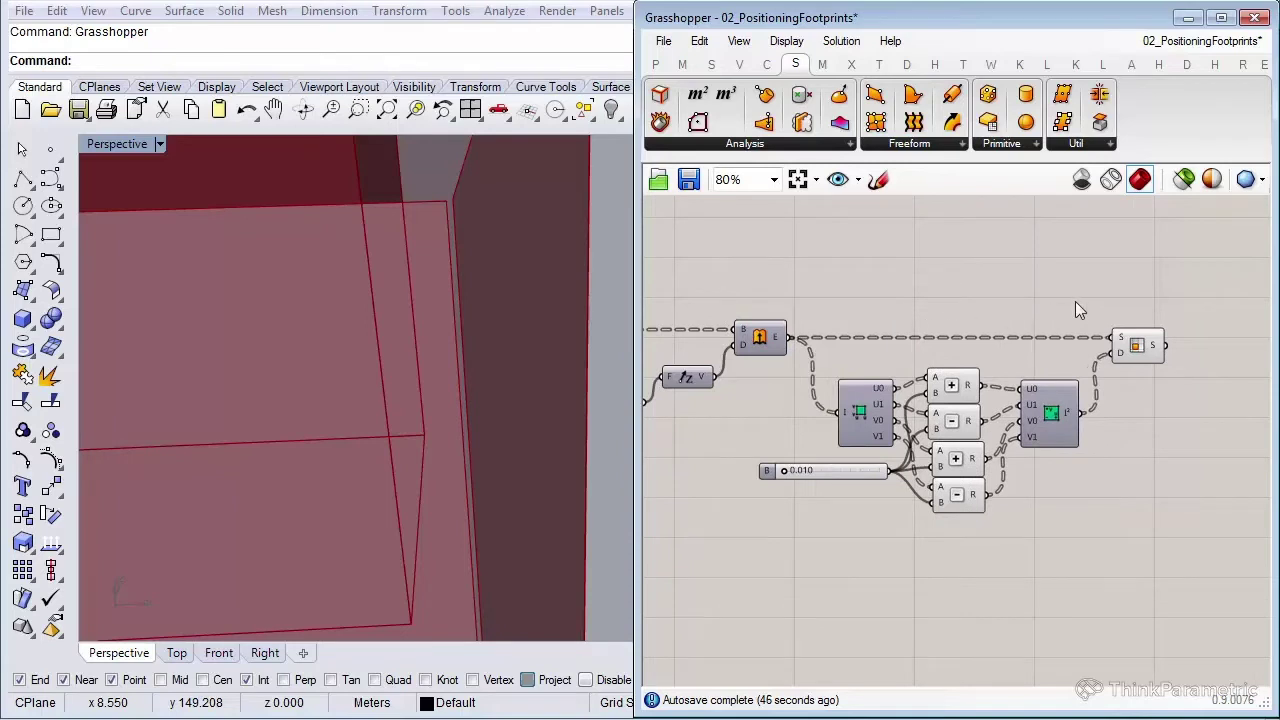
Add a Divide Surface component in the free canvas area beyond Isotrim
right_click_drag(1075, 301, 920, 280)
right_click_drag(1109, 346, 944, 357)
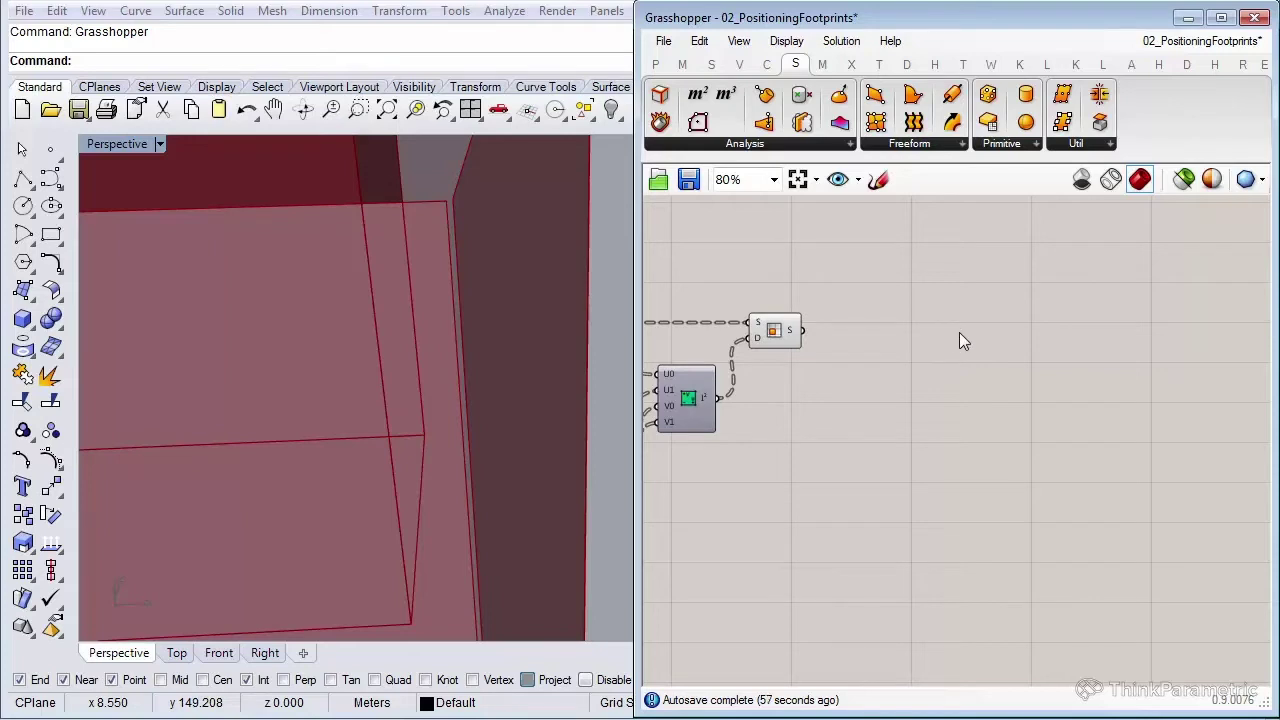
left_click(1079, 147)
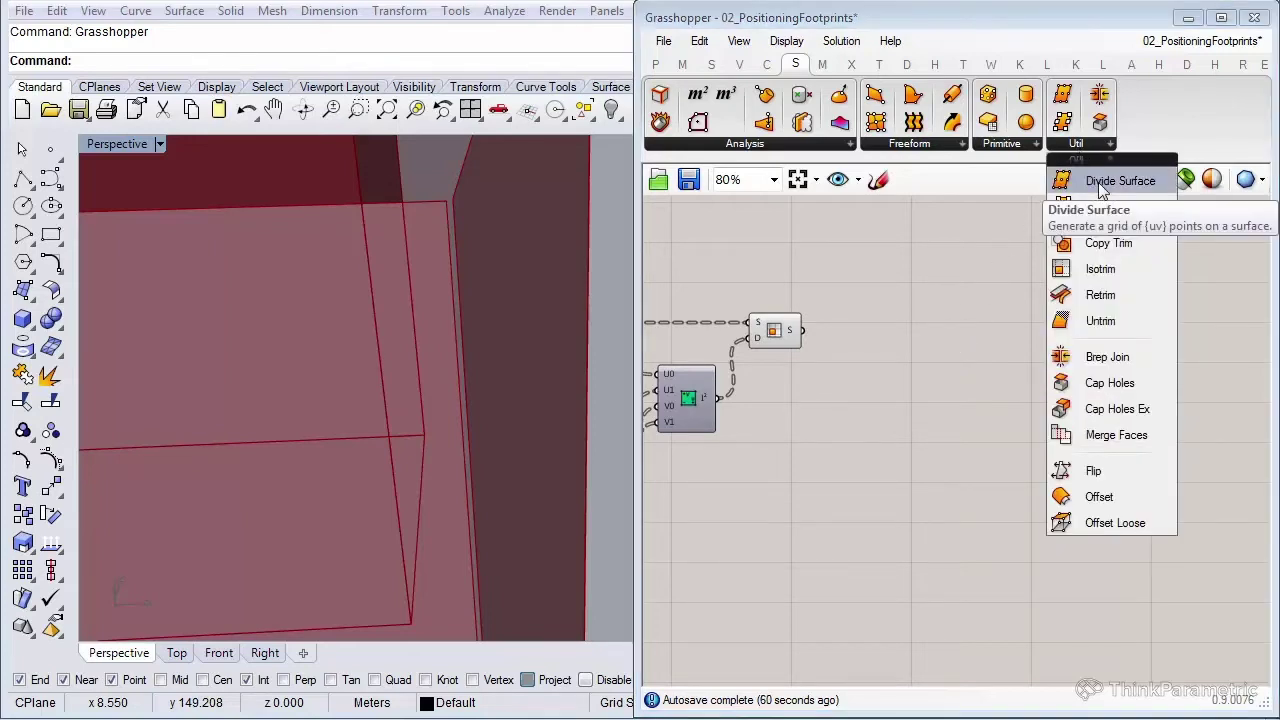
left_click_drag(1103, 190, 943, 400)
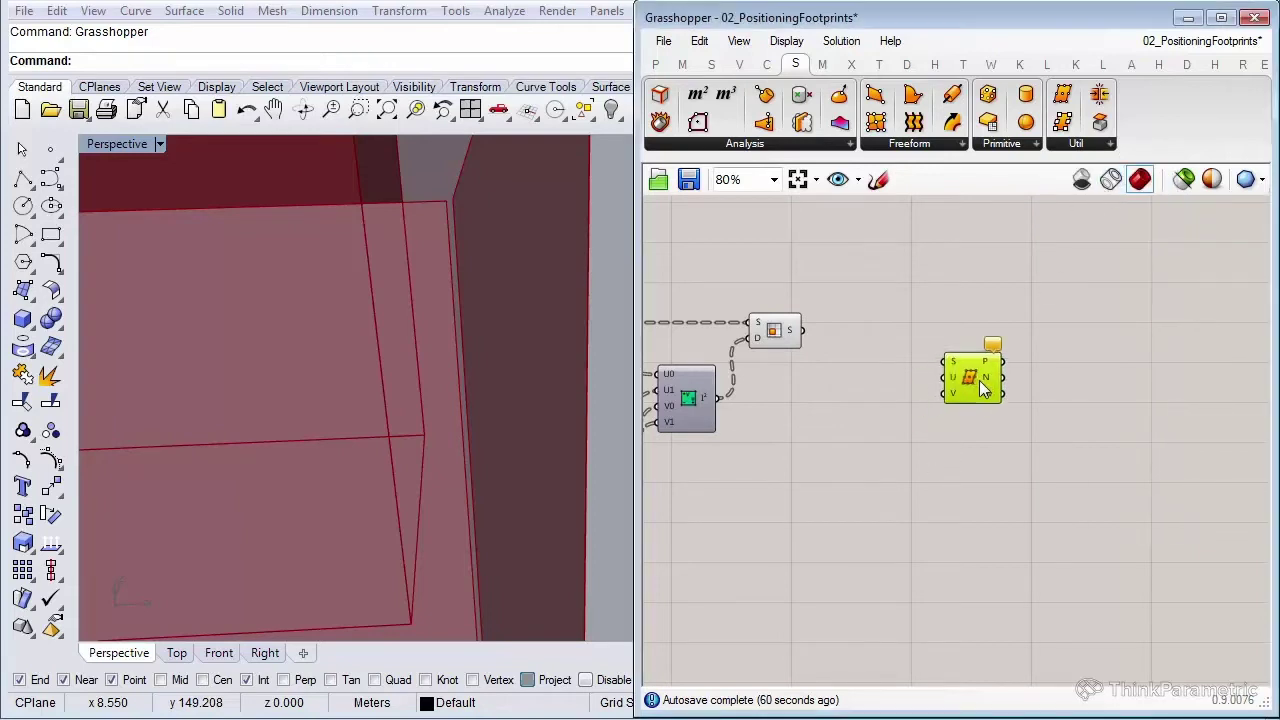
scroll(888, 434, "up", 1)
left_click(922, 505)
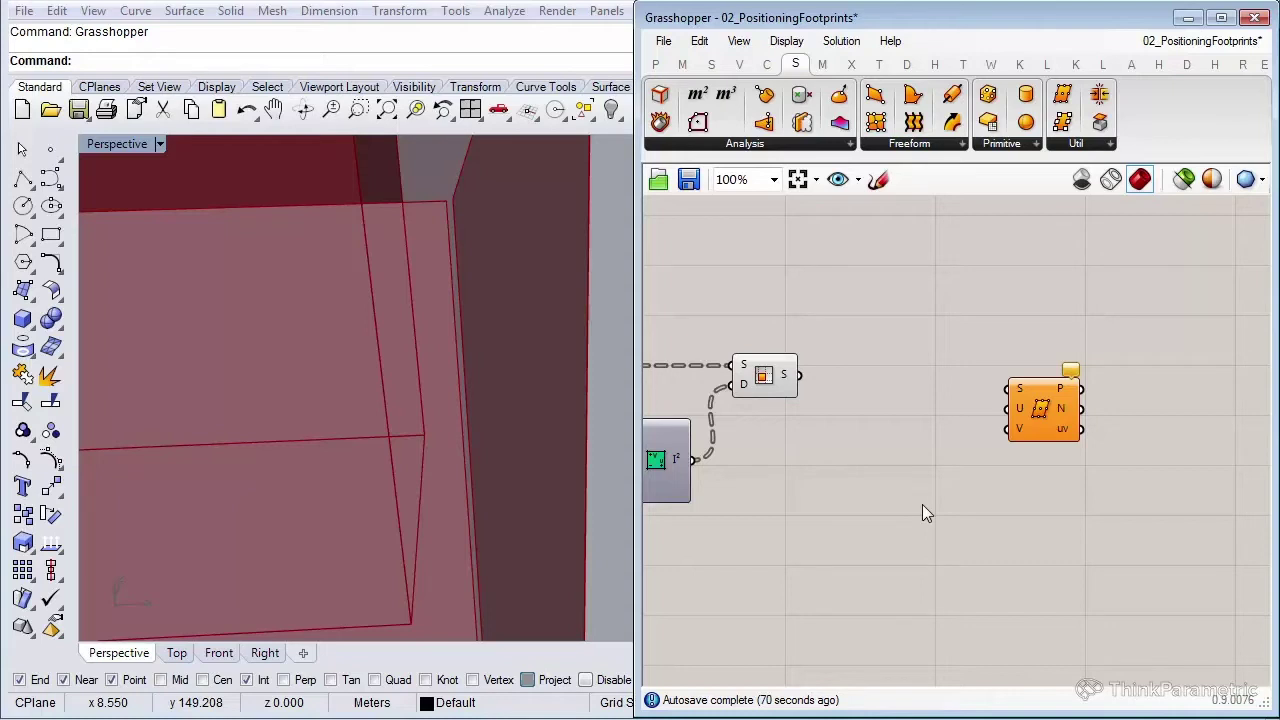
Add a surface Dimensions component, feed it the Isotrim output, and move Divide Surface further away to make room
double_click(996, 505)
left_click(779, 143)
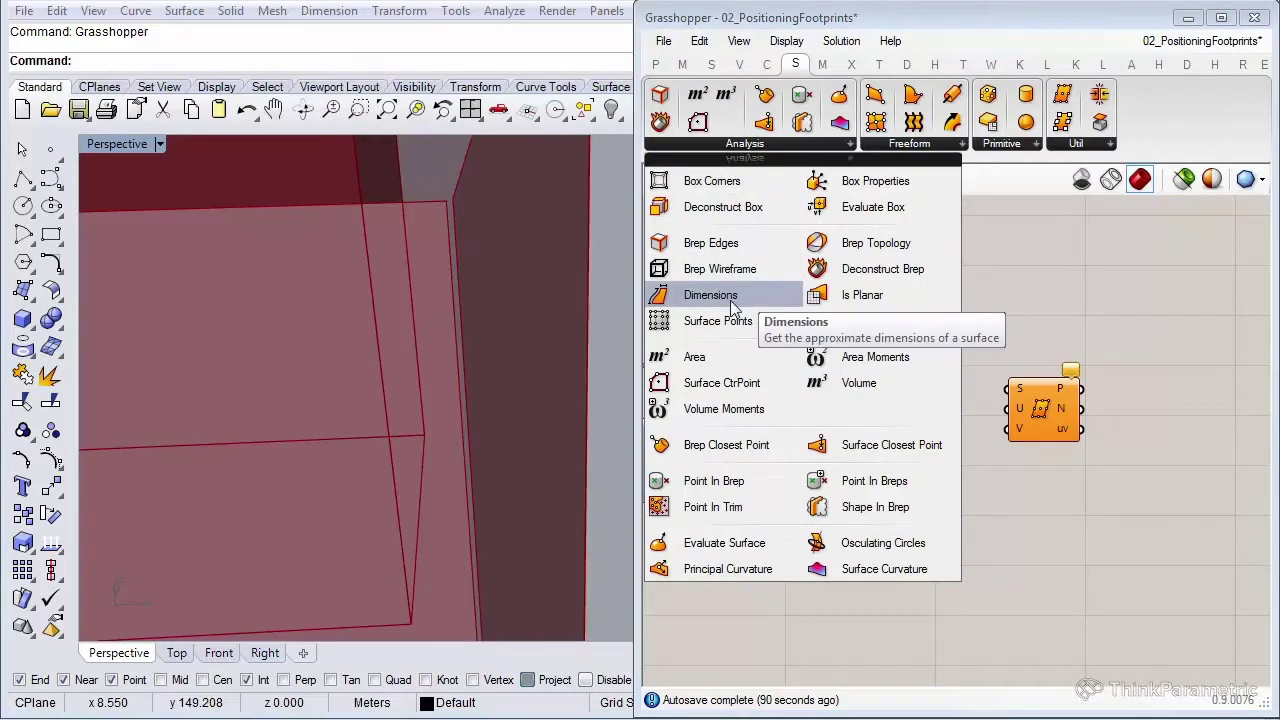
left_click_drag(730, 295, 882, 438)
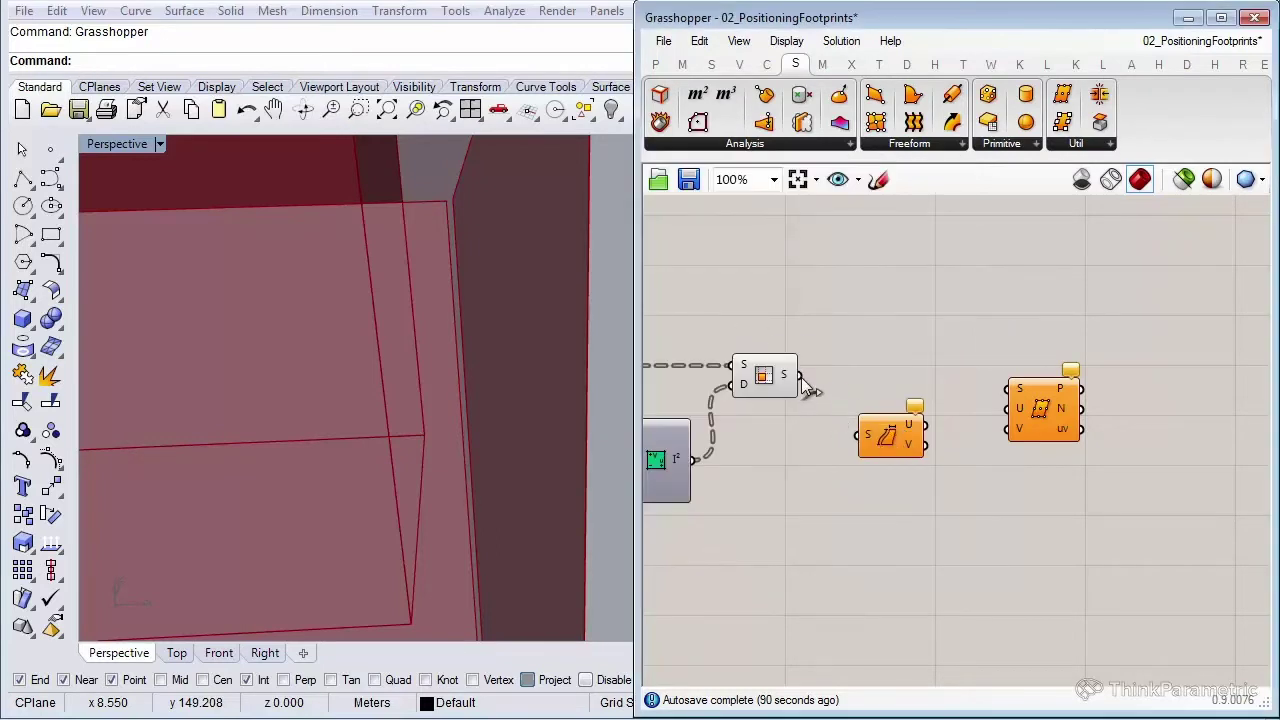
left_click_drag(806, 384, 860, 440)
left_click(1075, 496)
right_click_drag(1075, 496, 991, 484)
left_click_drag(977, 391, 1130, 387)
Add a Division component and connect the U output of Dimensions to its A input
double_click(930, 480)
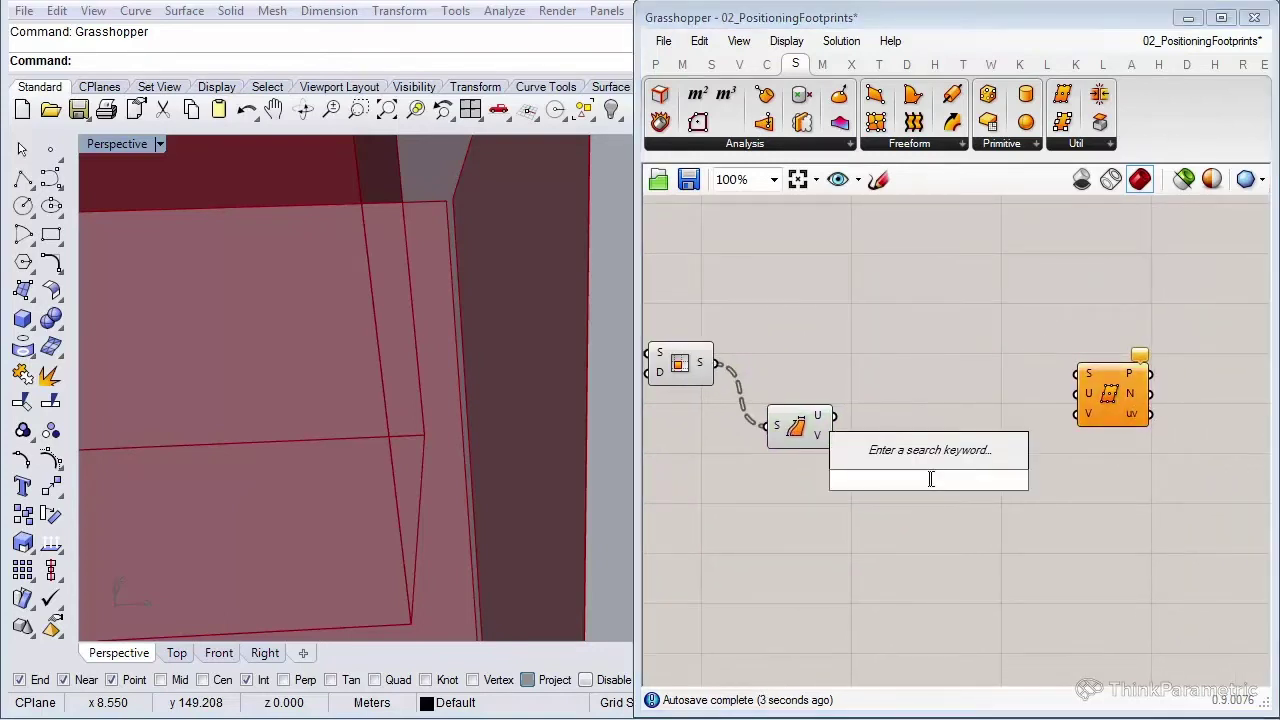
type("/")
left_click(905, 458)
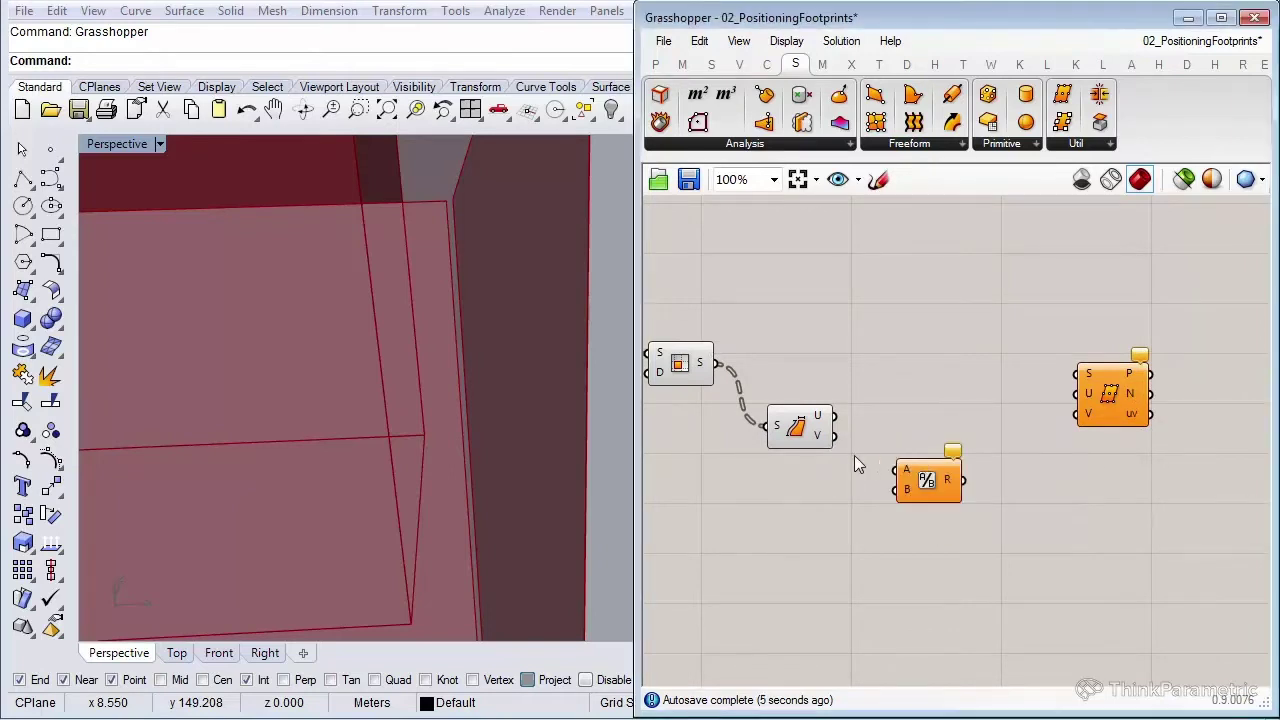
scroll(850, 456, "up", 1)
left_click_drag(832, 406, 974, 431)
Create a number slider with the value 5.000 and connect it to the B input of Division
double_click(808, 534)
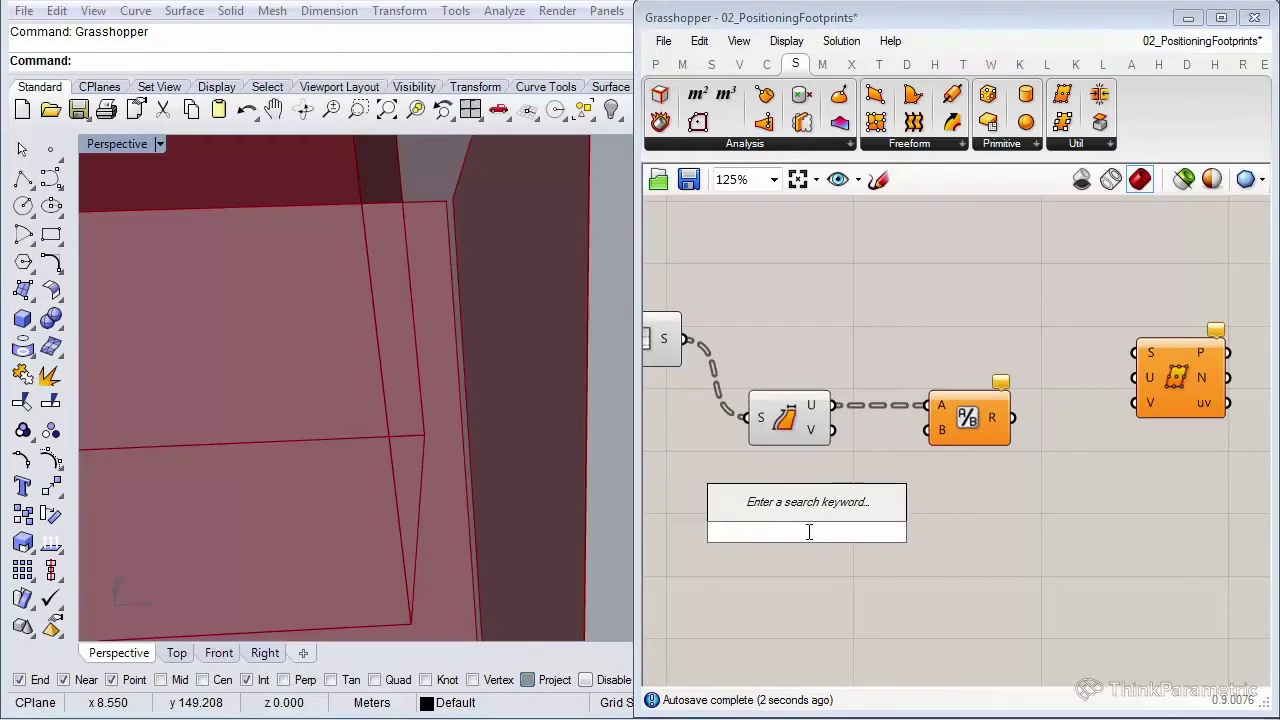
type("5.00")
key("BackSpace")
type("0")
key("Return")
left_click_drag(929, 430, 829, 544)
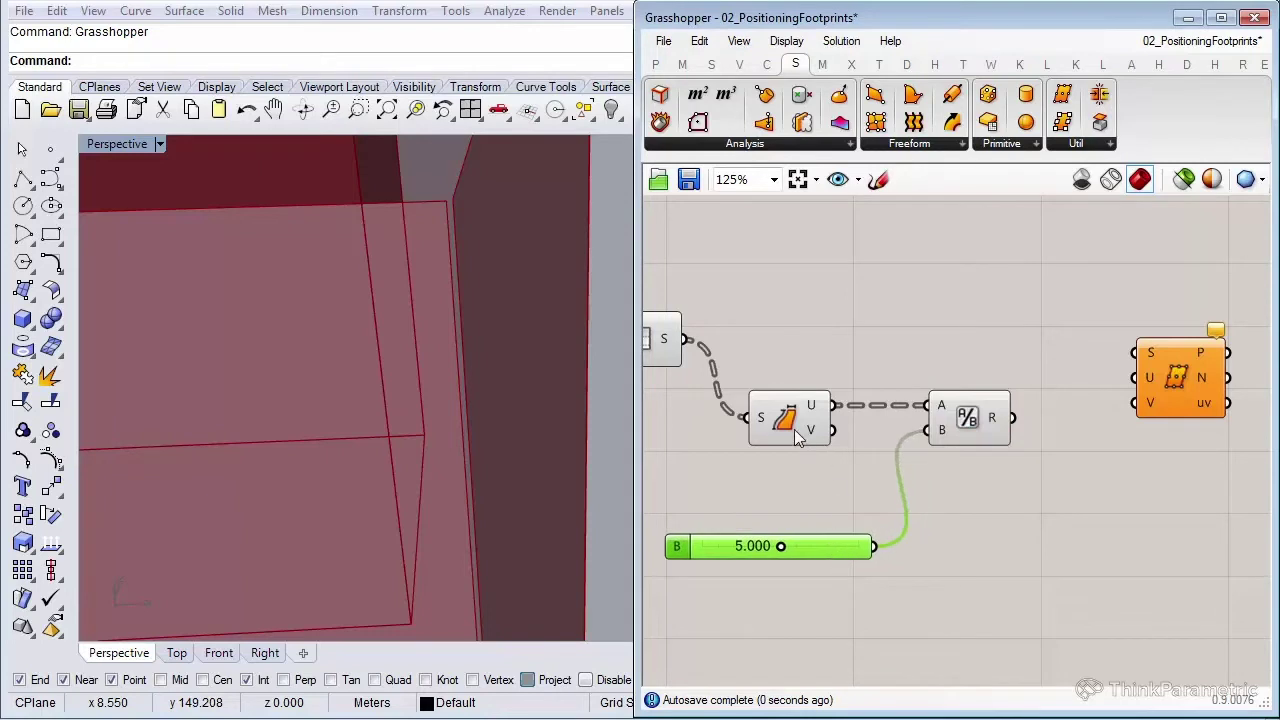
Duplicate the Division below the original, connect the V output of Dimensions to the copy's A input, and tidy the slider position
left_click_drag(798, 432, 794, 420)
left_click_drag(964, 427, 971, 475)
left_click_drag(828, 417, 914, 460)
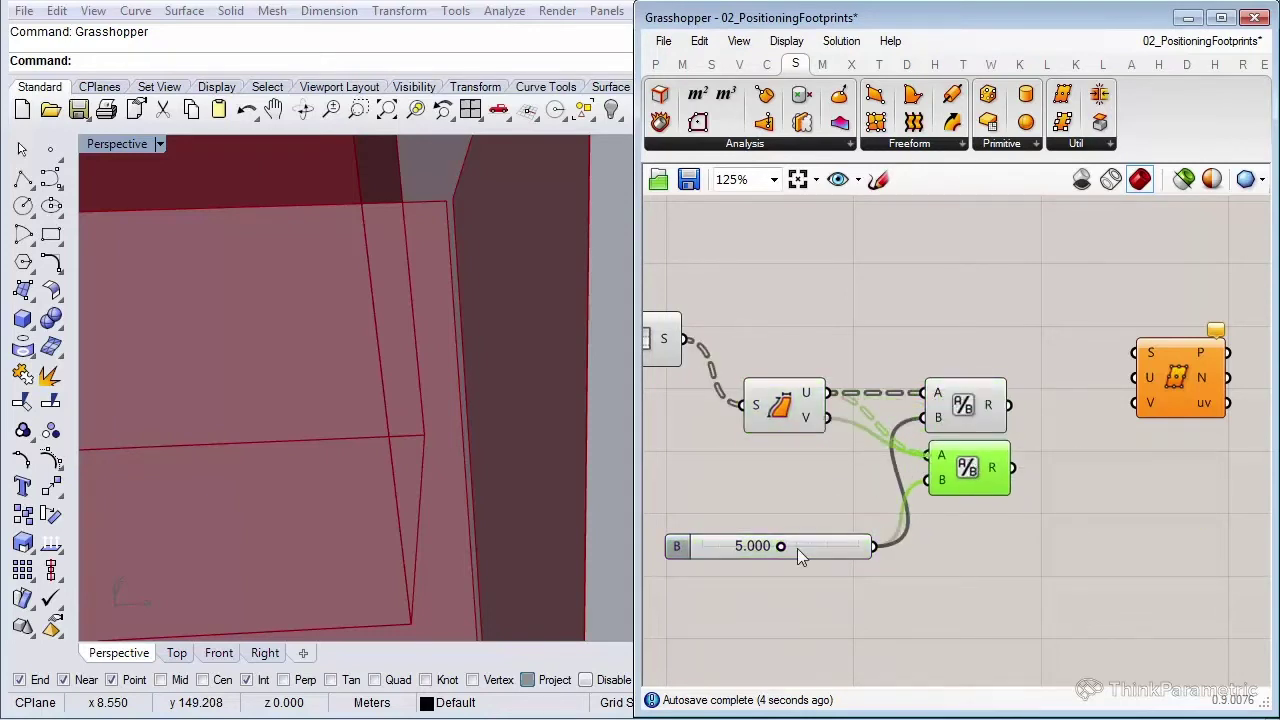
left_click_drag(817, 549, 808, 522)
left_click(980, 420)
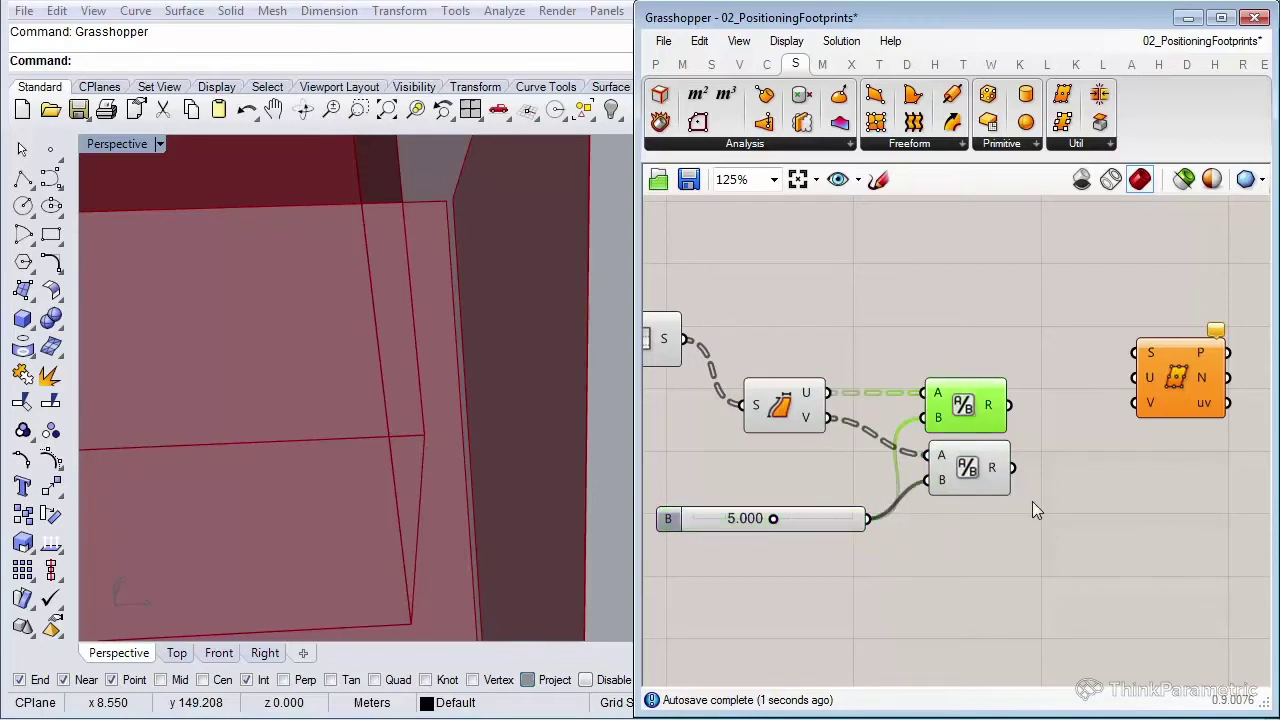
Connect the Isotrim output to the S input of Divide Surface
scroll(1083, 392, "down", 2)
left_click(1090, 383)
left_click_drag(714, 351, 1108, 358)
left_click(1129, 454)
scroll(1140, 425, "up", 1)
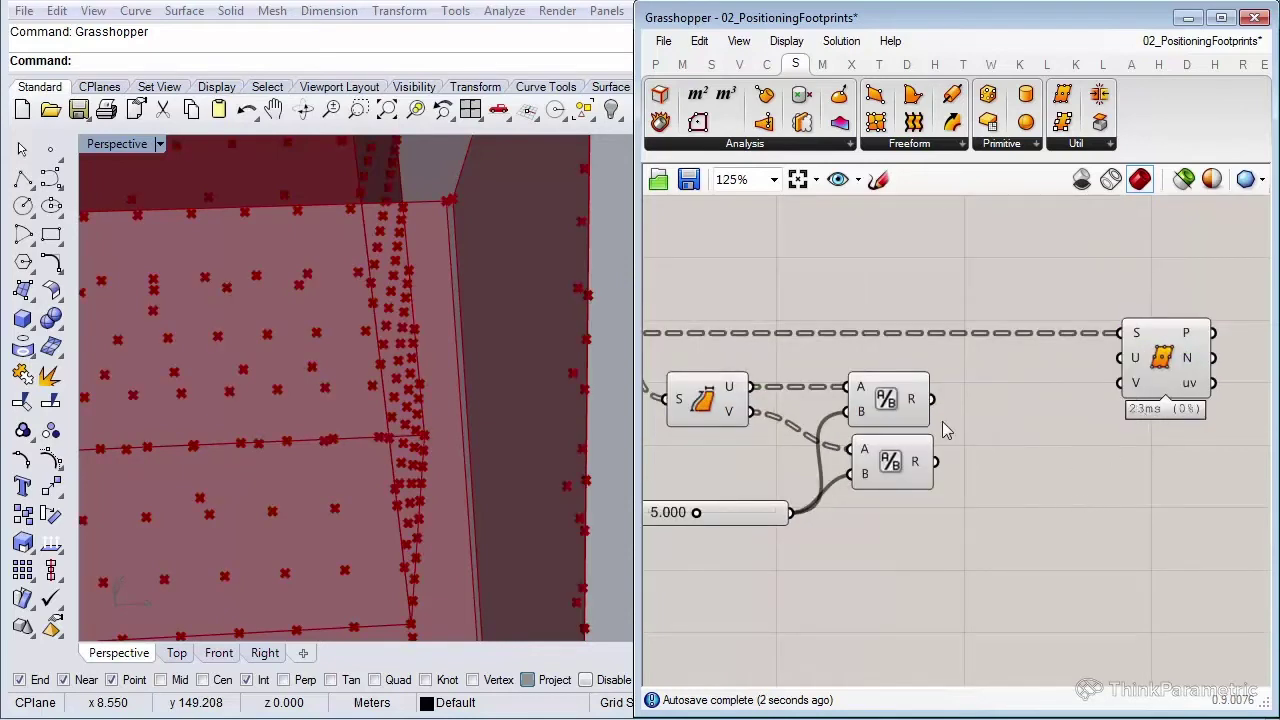
Add a Maximum component and connect the first Division result to its A input
mouse_move(918, 403)
double_click(1036, 463)
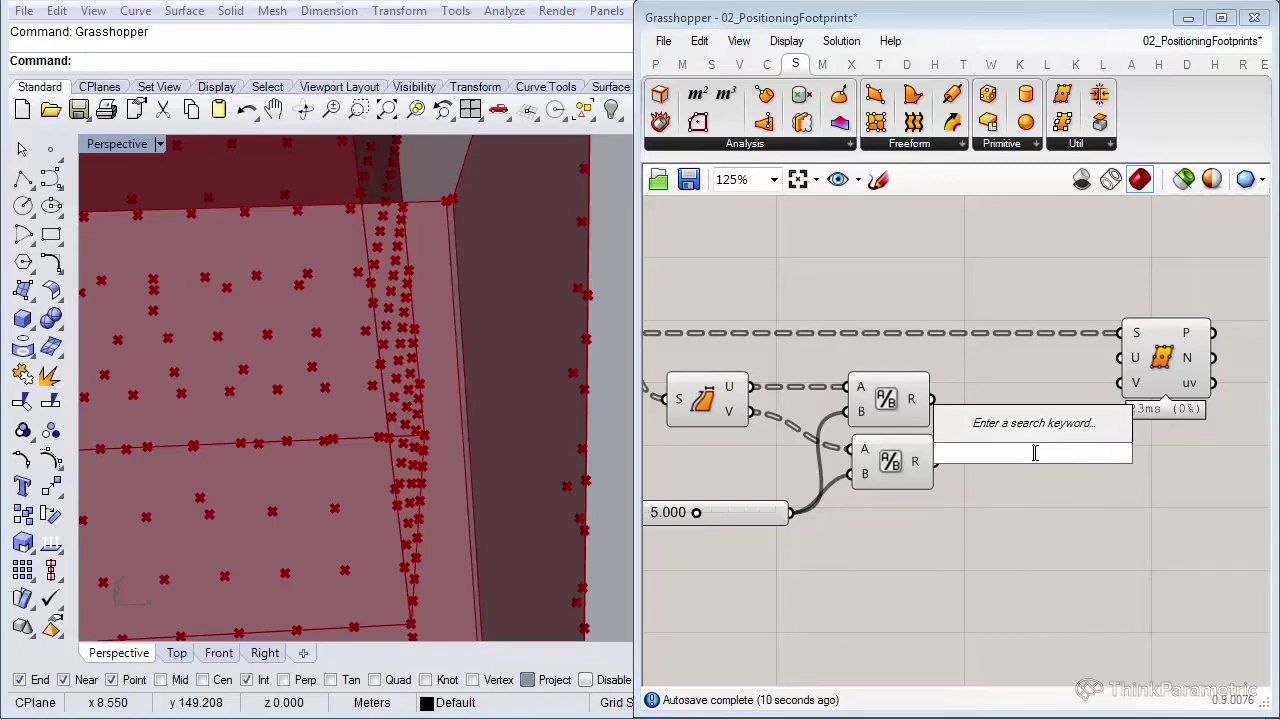
type("max")
left_click(1000, 428)
left_click_drag(931, 399, 1022, 352)
Create a number slider with the value 1 and connect it to the B input of Maximum
double_click(822, 310)
type("1")
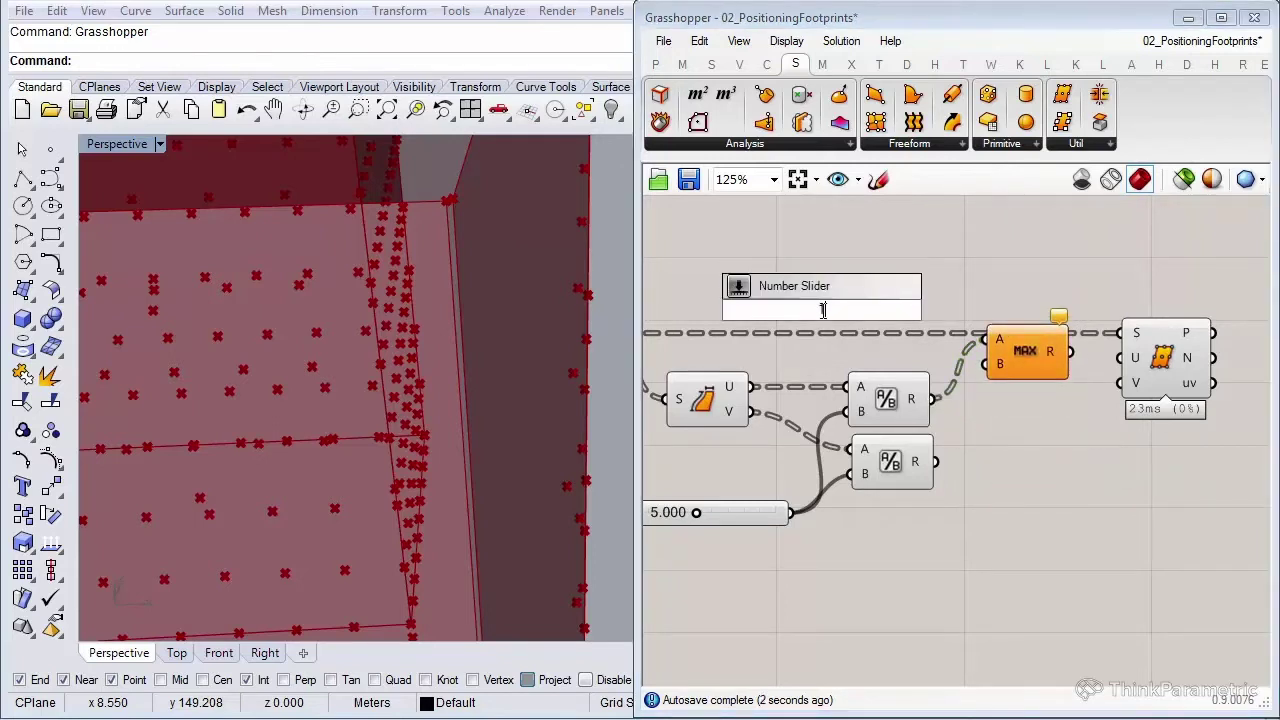
key("Return")
left_click_drag(923, 311, 1017, 458)
Duplicate Maximum for the second Division result, line up both copies, and shift Divide Surface to make room
left_click_drag(942, 470, 1041, 486)
left_click_drag(1028, 369, 1041, 428)
left_click(1119, 427)
left_click(1159, 367)
left_click_drag(1160, 370, 1203, 370)
left_click(1175, 476)
right_click_drag(1175, 476, 1066, 470)
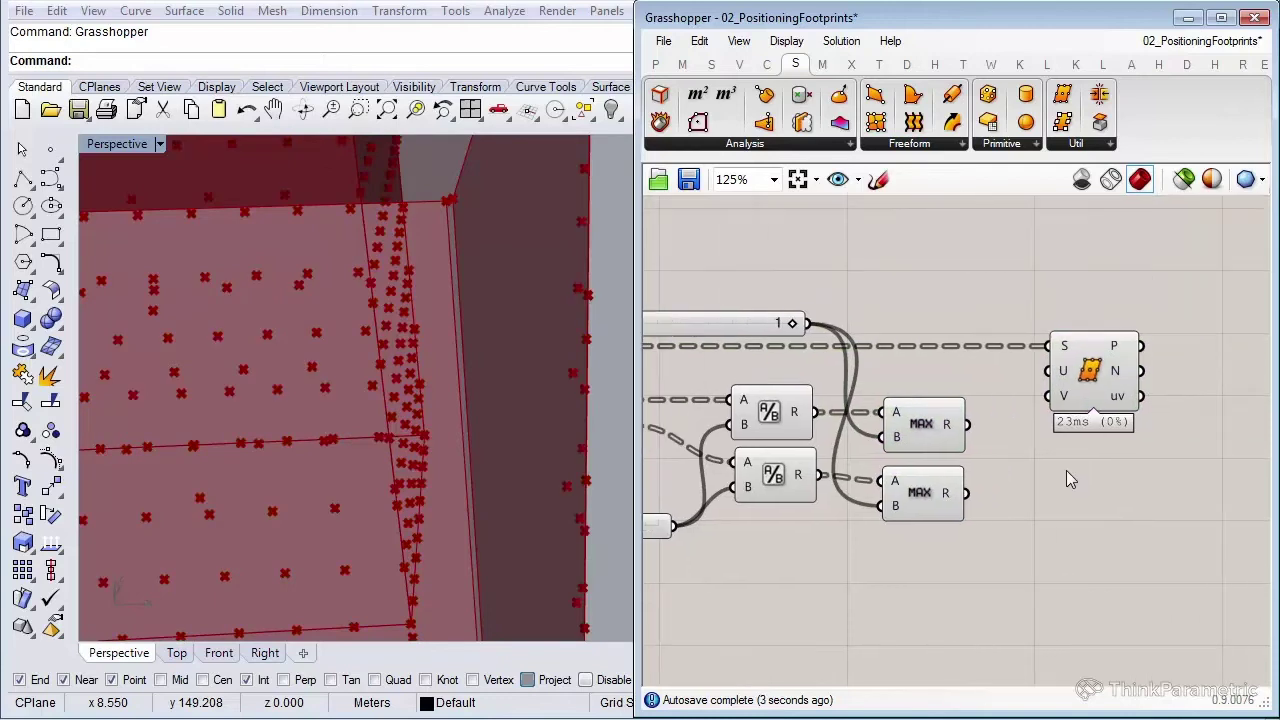
Connect the first Maximum result to U and the second to V of Divide Surface
left_click_drag(967, 426, 968, 493)
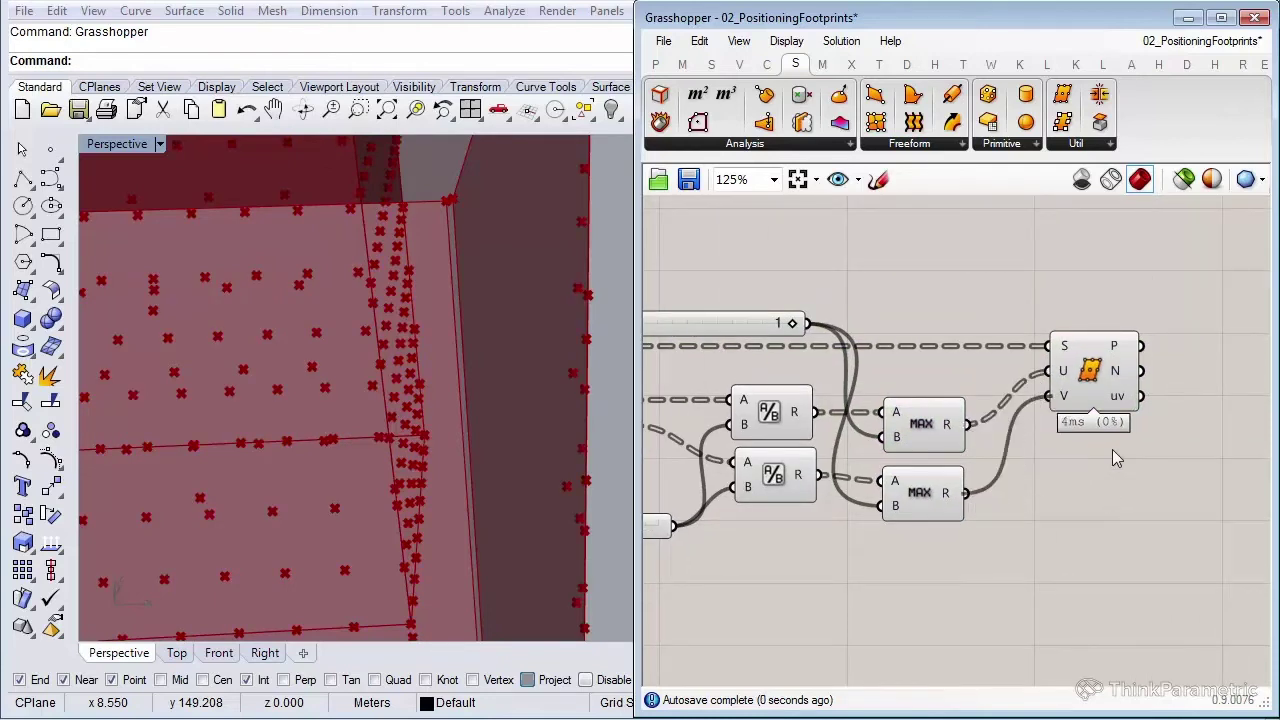
left_click_drag(1081, 397, 1072, 393)
left_click(1061, 454)
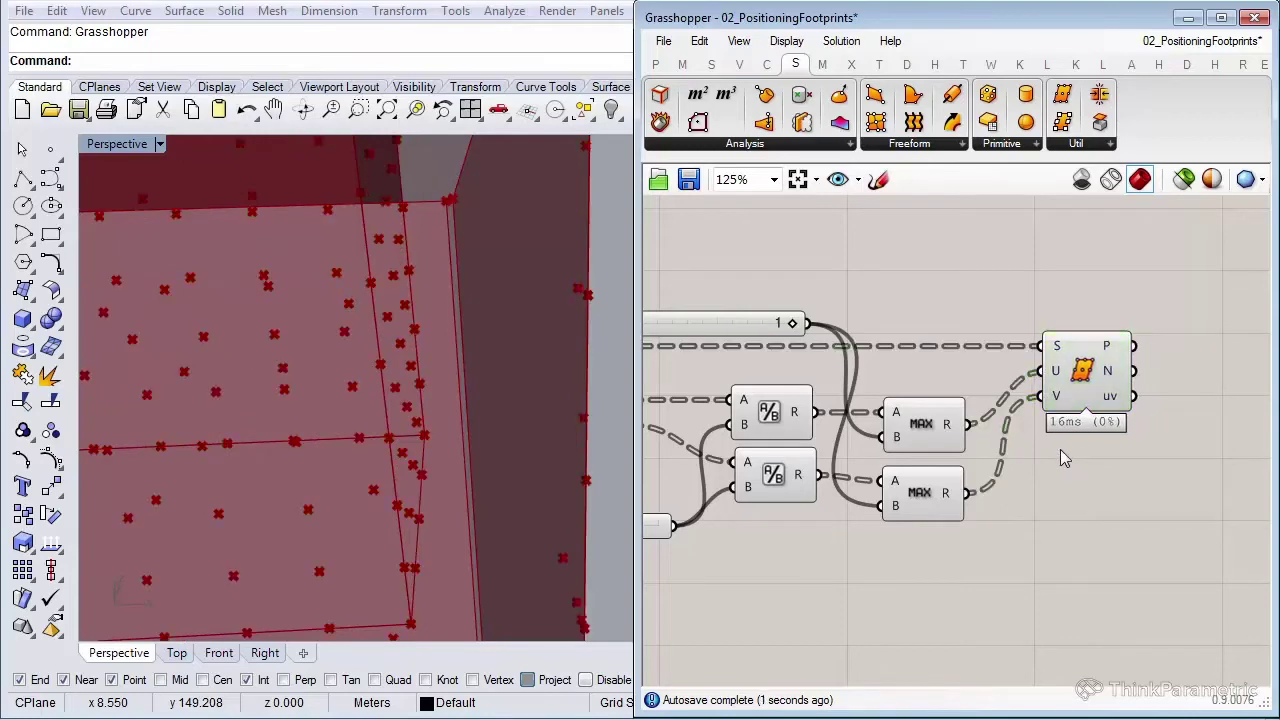
Move the slider with value 1 below the Maximum components, beside the 5.000 slider, and highlight the Divide Surface points
scroll(1062, 452, "down", 1)
right_click_drag(808, 400, 875, 382)
left_click_drag(886, 332, 947, 513)
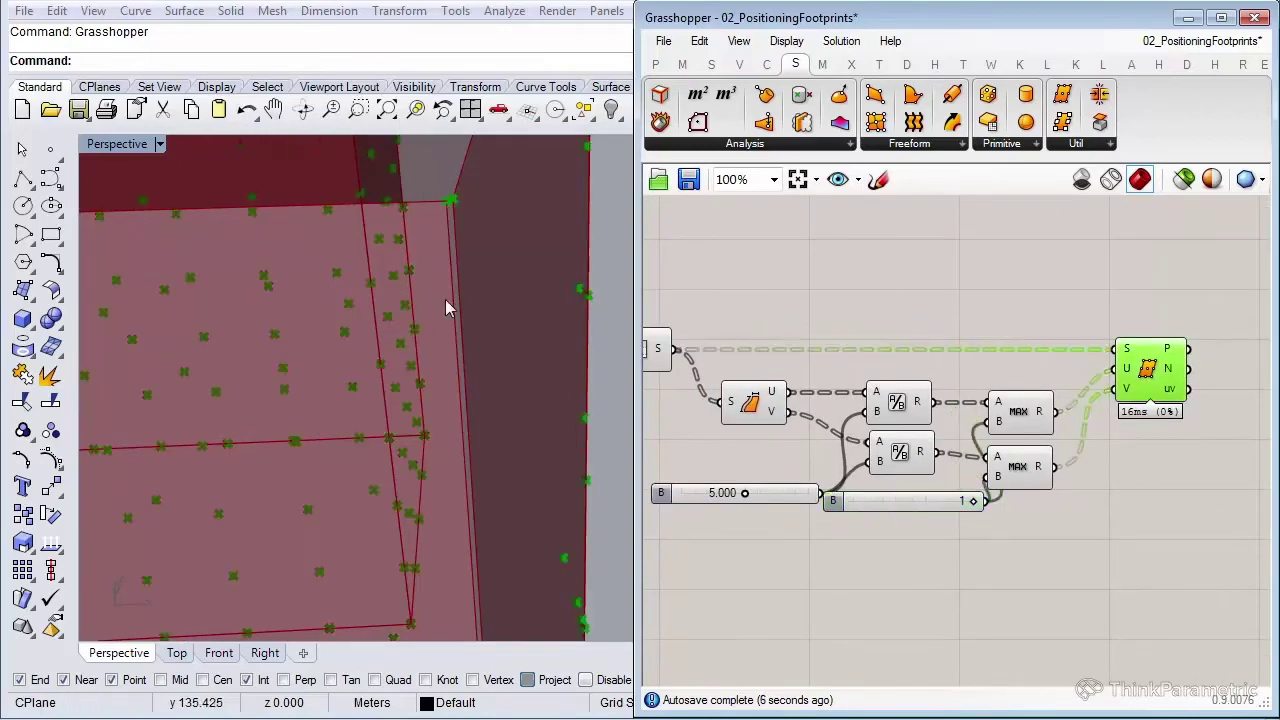
Examine the division points on the walls and check the first Maximum result with a temporary panel
scroll(425, 310, "down", 6)
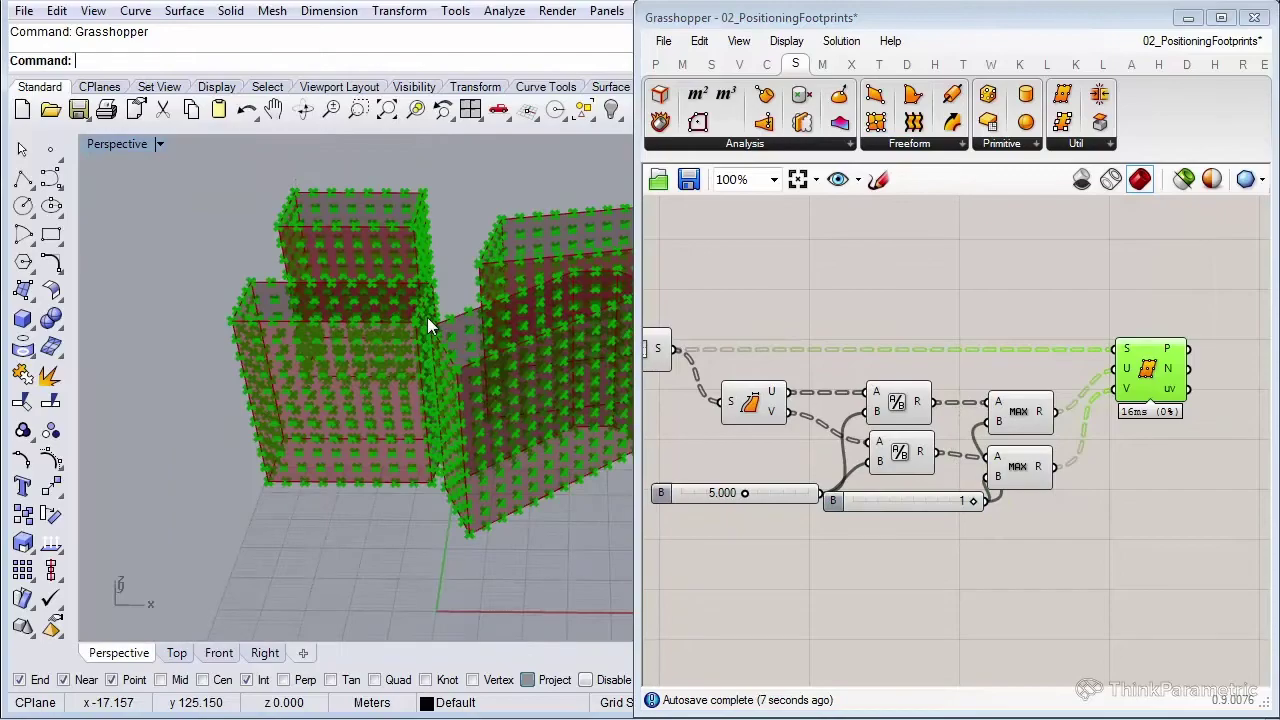
right_click_drag(501, 300, 513, 393)
right_click_drag(363, 486, 482, 436)
scroll(476, 481, "up", 3)
double_click(1098, 474)
type("pane")
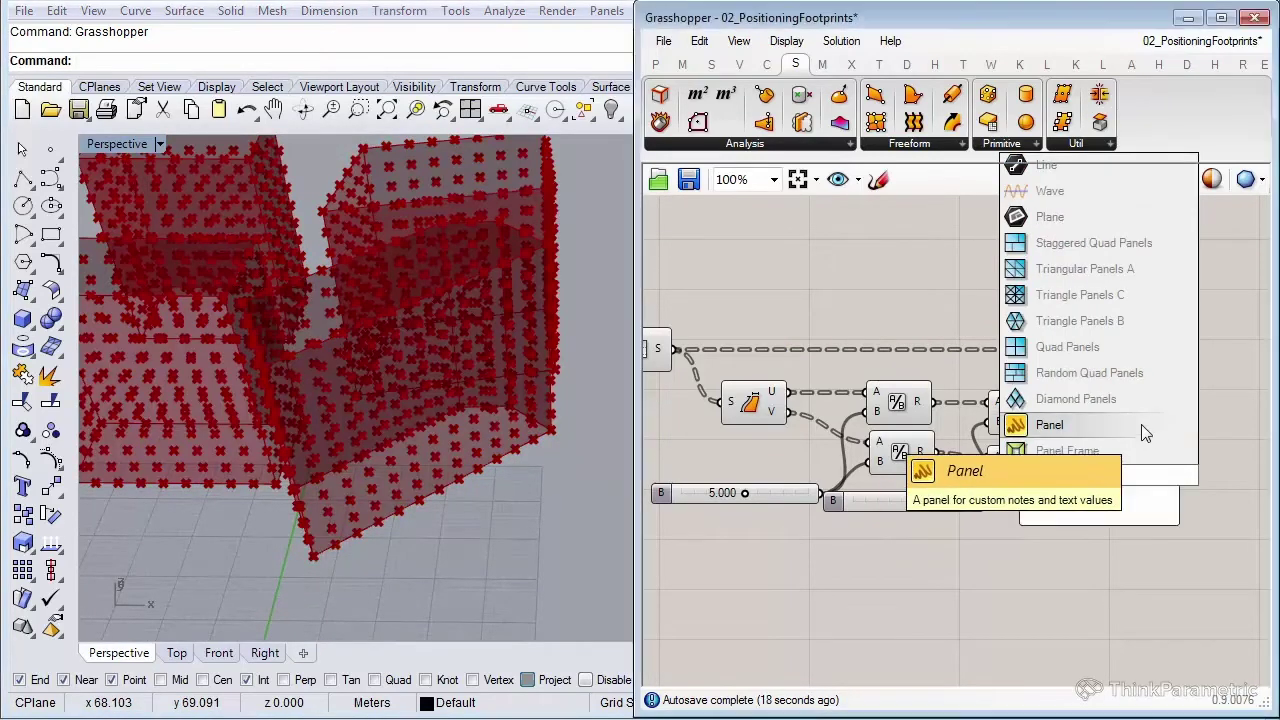
left_click(1049, 425)
scroll(1160, 480, "up", 3)
left_click_drag(998, 396, 1081, 516)
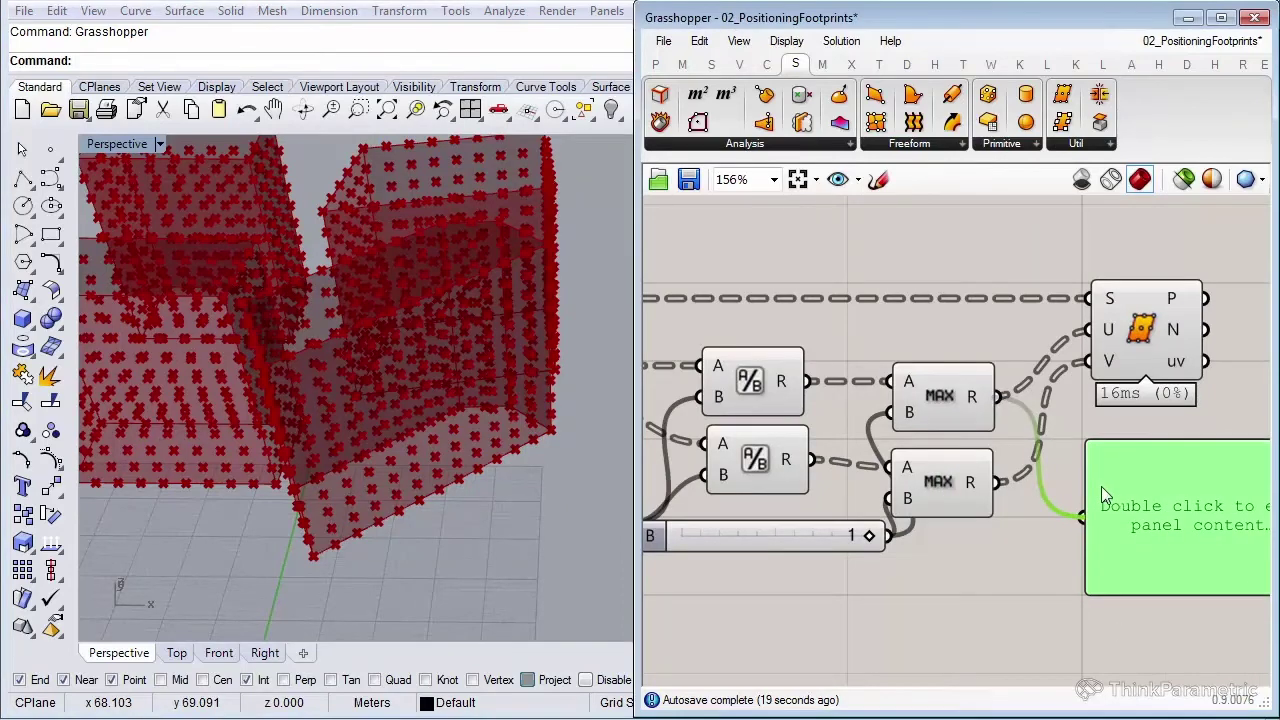
right_click_drag(1230, 495, 1095, 471)
left_click_drag(1204, 453, 1203, 537)
key("Delete")
Adjust the component layout around the number sliders feeding the Division and Maximum components
right_click_drag(859, 523, 1010, 518)
left_click_drag(854, 513, 834, 508)
right_click_drag(832, 556, 969, 546)
left_click_drag(868, 504, 908, 528)
right_click_drag(742, 513, 833, 510)
left_click_drag(828, 485, 845, 450)
left_click(818, 512)
scroll(816, 510, "down", 4)
right_click_drag(862, 513, 1066, 487)
right_click_drag(655, 422, 1037, 450)
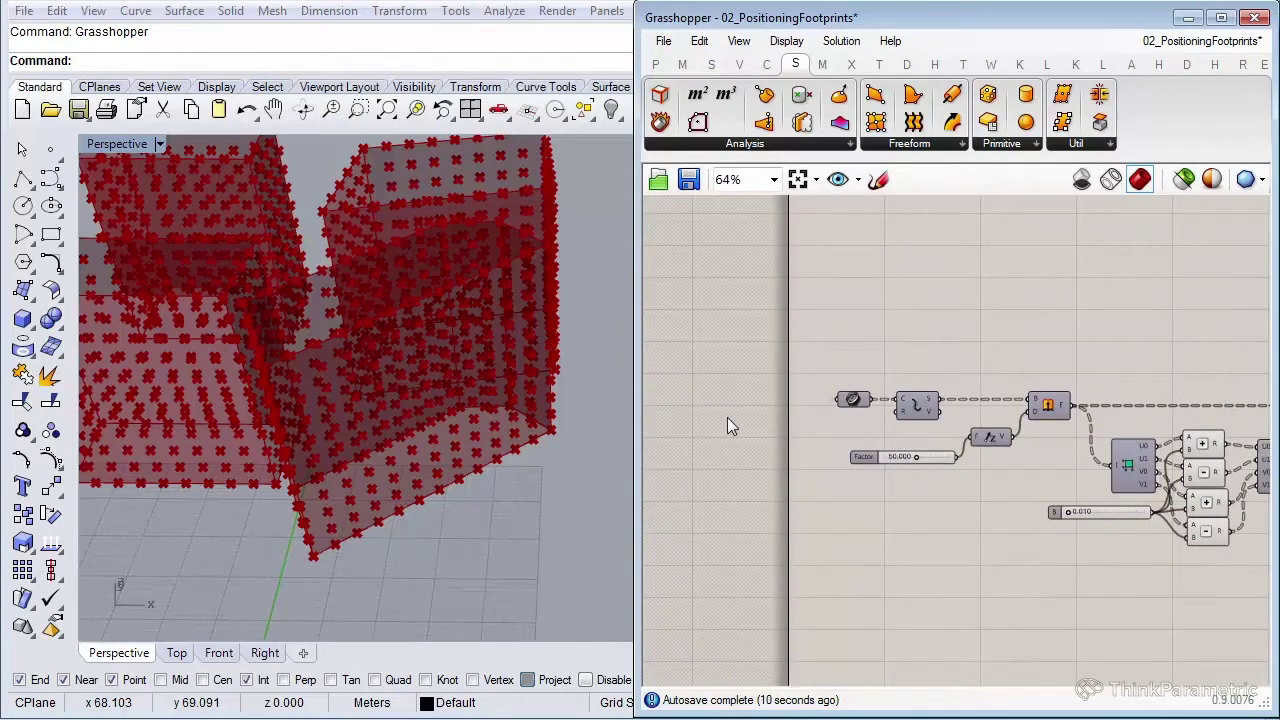
Draw a test rectangle on the ground plane across the base of the front walls
left_click(50, 234)
left_click(165, 438)
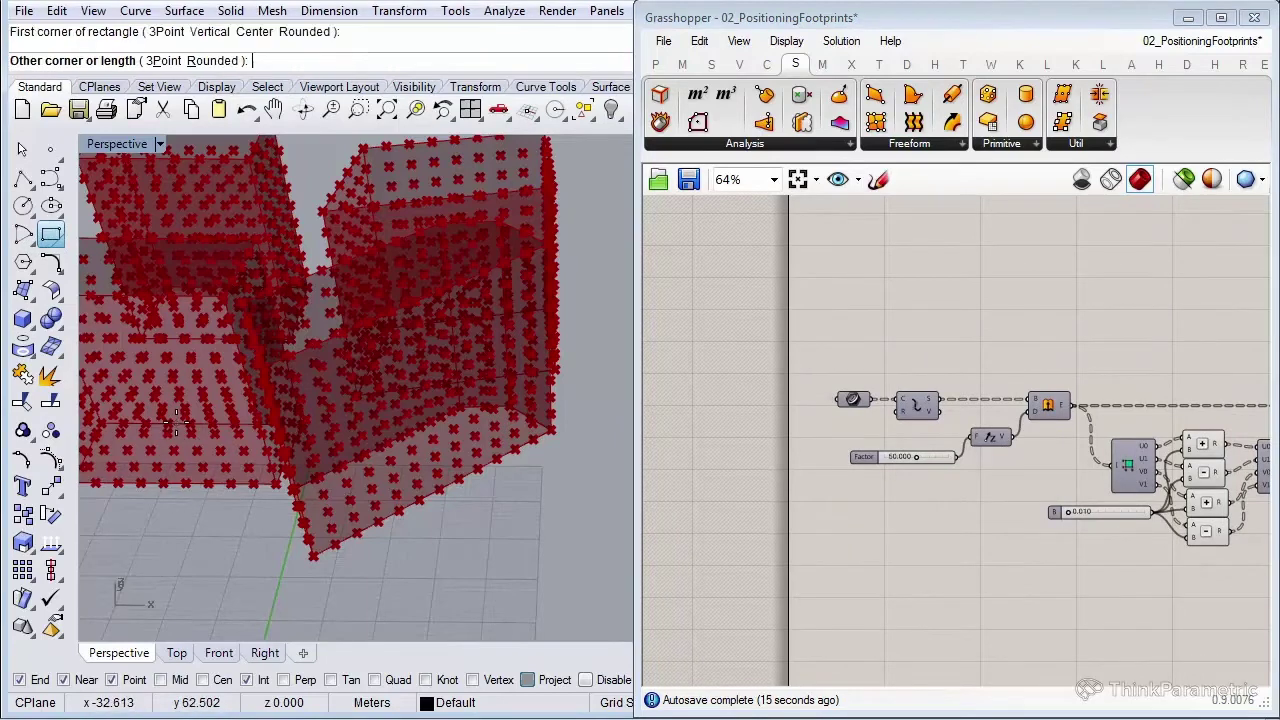
left_click(492, 511)
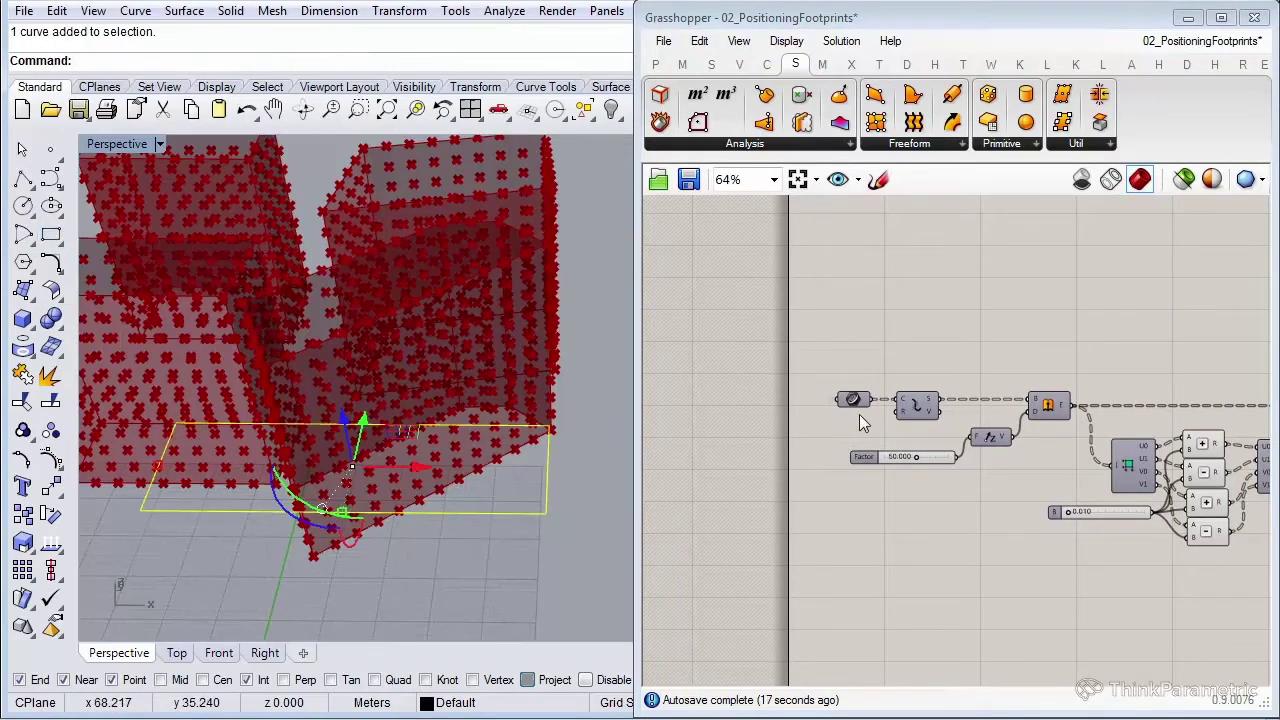
Add a second Curve parameter referencing the test rectangle and connect it to C of Explode in place of the footprint curves
scroll(825, 404, "up", 3)
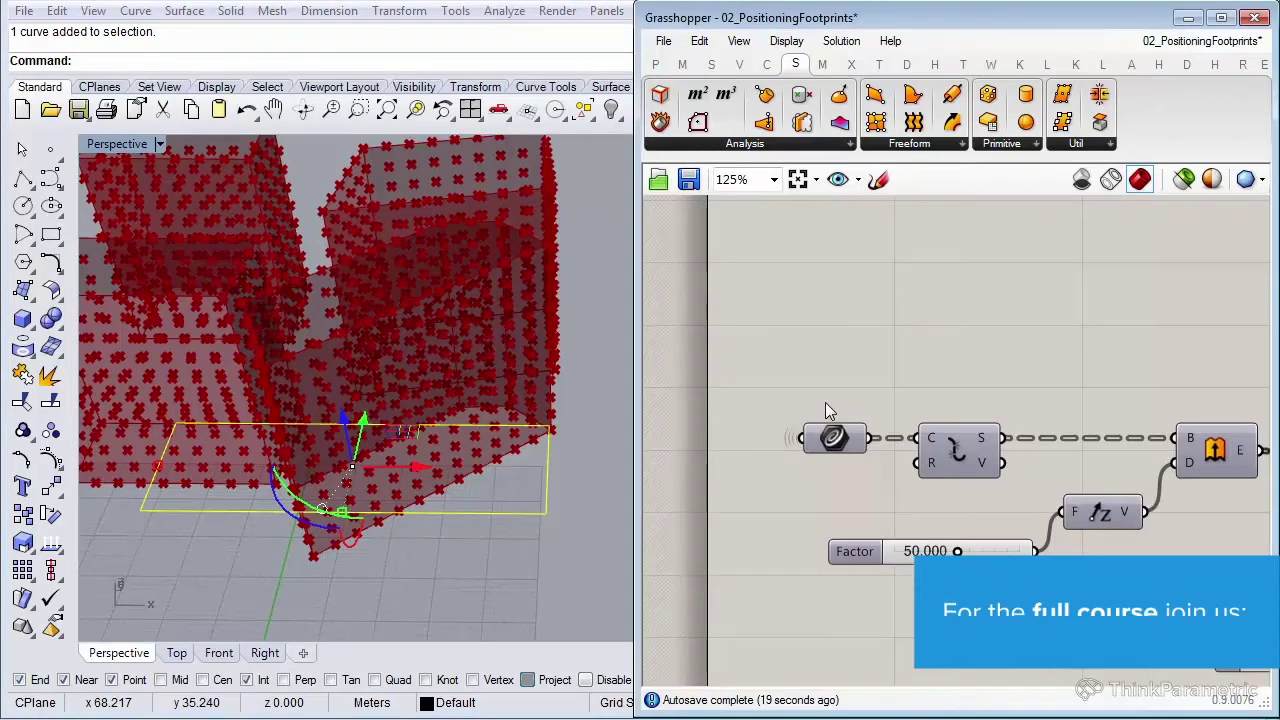
double_click(825, 402)
type("crv")
key("Return")
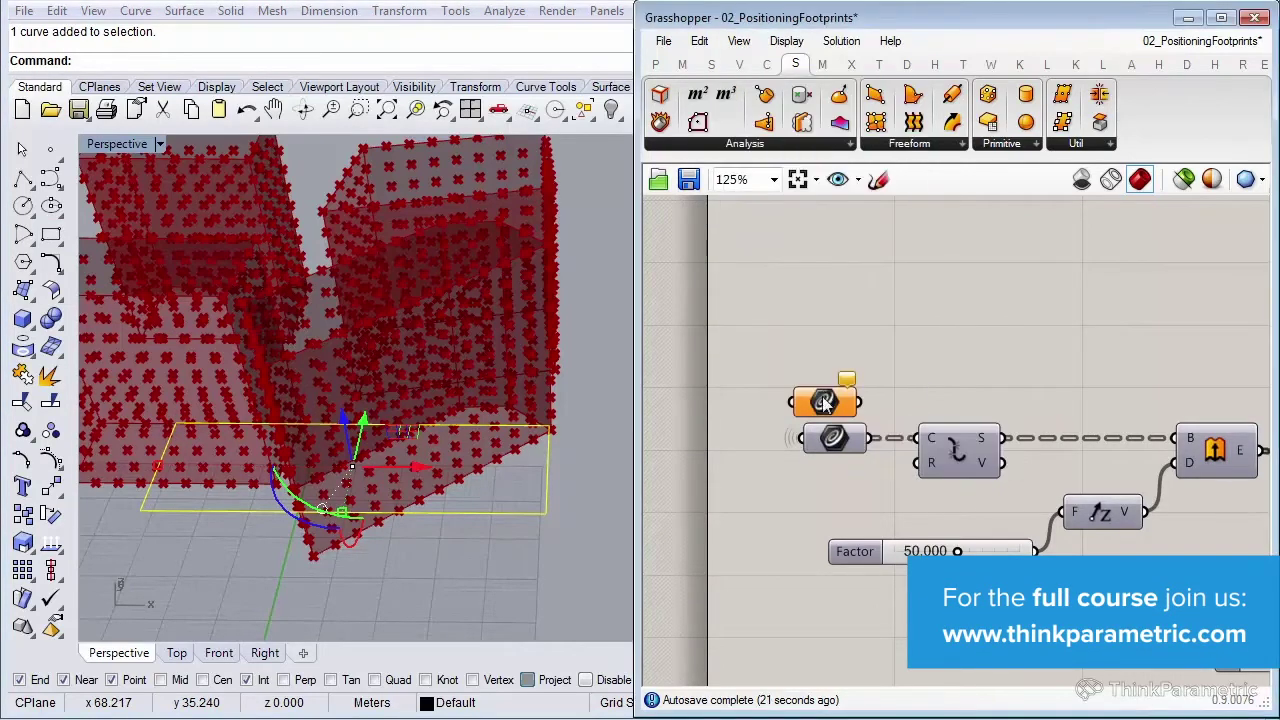
right_click(821, 401)
left_click(860, 533)
left_click_drag(858, 403, 918, 438)
left_click_drag(823, 403, 832, 379)
left_click(856, 312)
Turn on the test rectangle's control points and shorten it by moving the two points of one short edge inward along X
right_click_drag(285, 440, 300, 478)
left_click(460, 526)
left_click(503, 519)
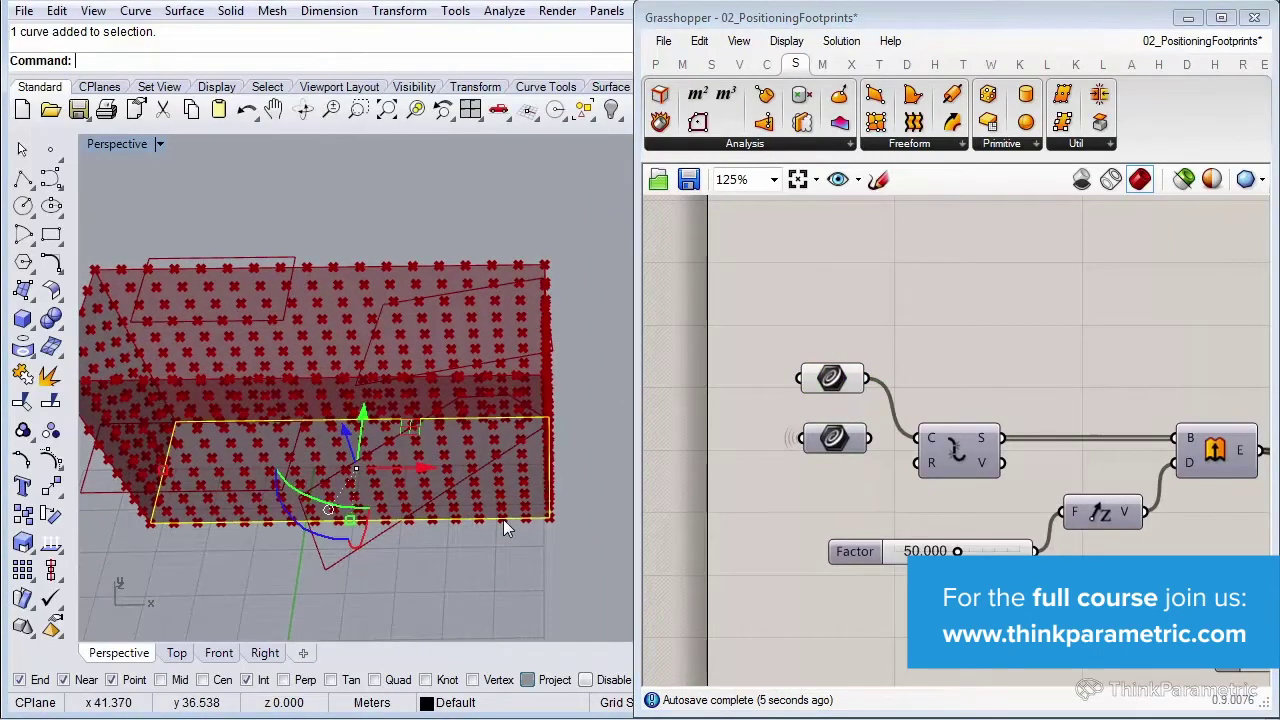
key("F10")
left_click_drag(500, 396, 588, 550)
right_click_drag(568, 492, 557, 428)
left_click_drag(605, 465, 541, 472)
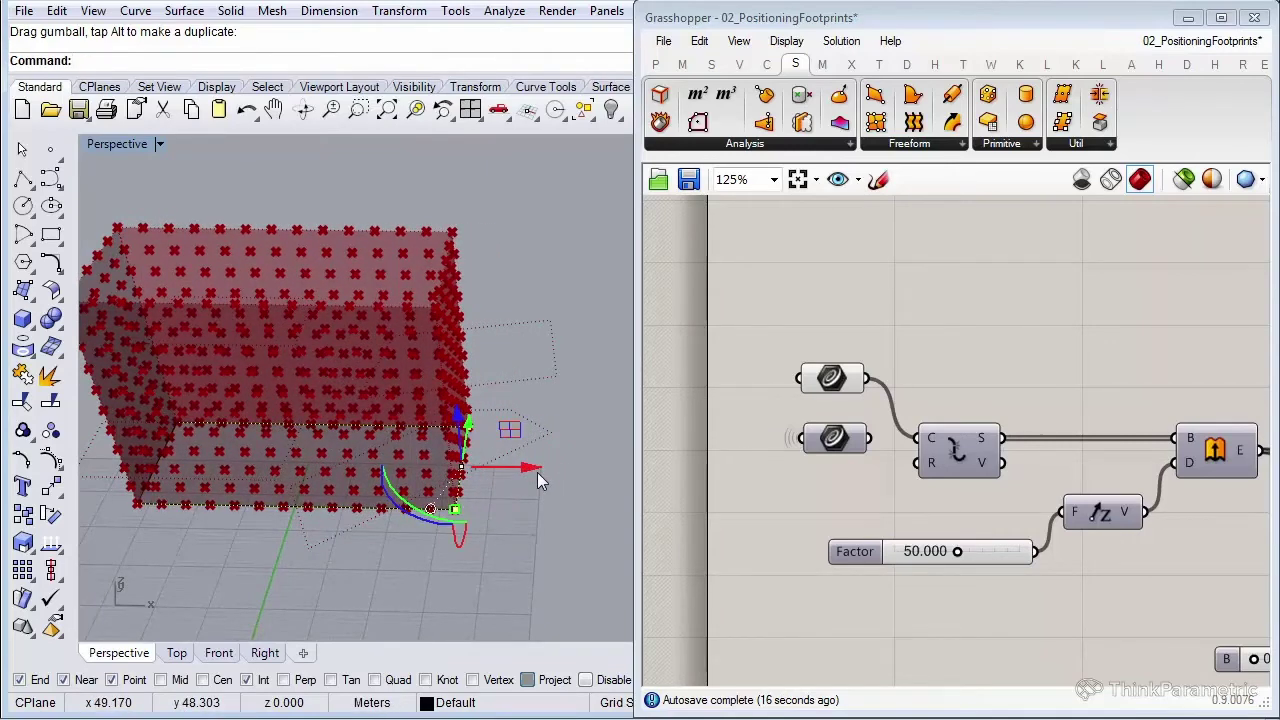
right_click_drag(512, 500, 552, 487, "shift")
left_click_drag(566, 468, 522, 458)
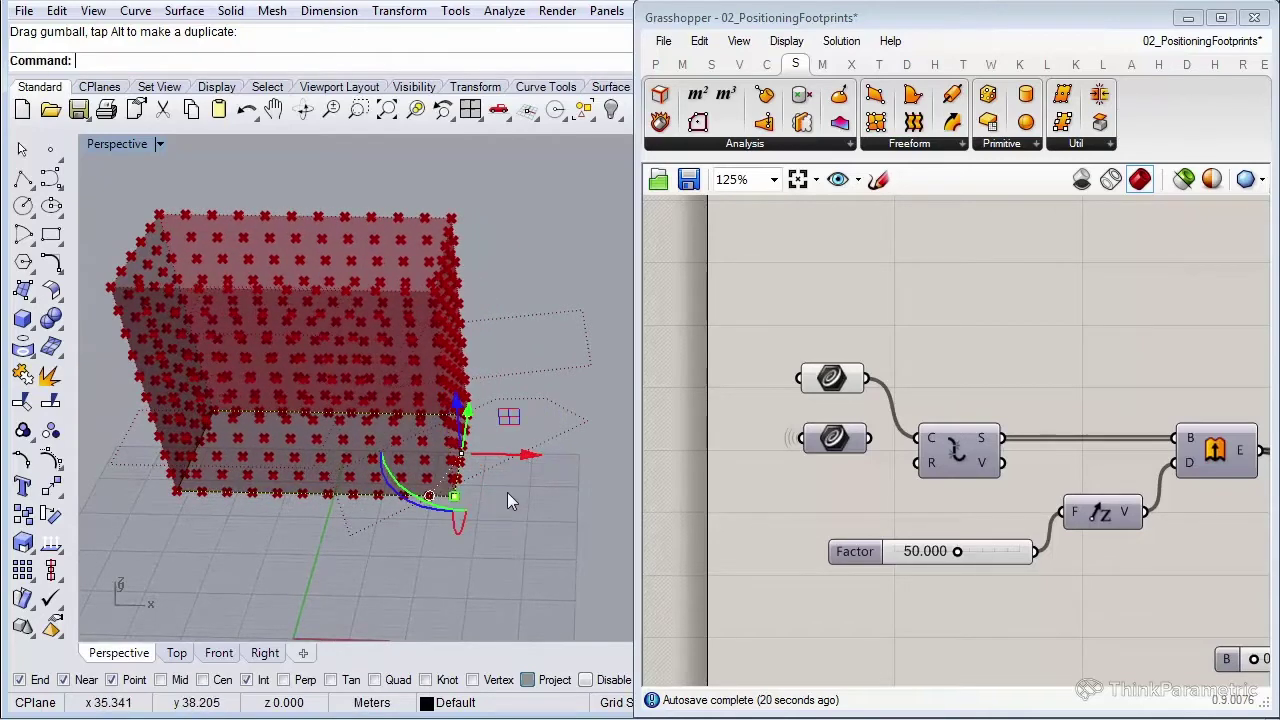
right_click_drag(507, 492, 557, 492, "shift")
left_click_drag(571, 460, 548, 455)
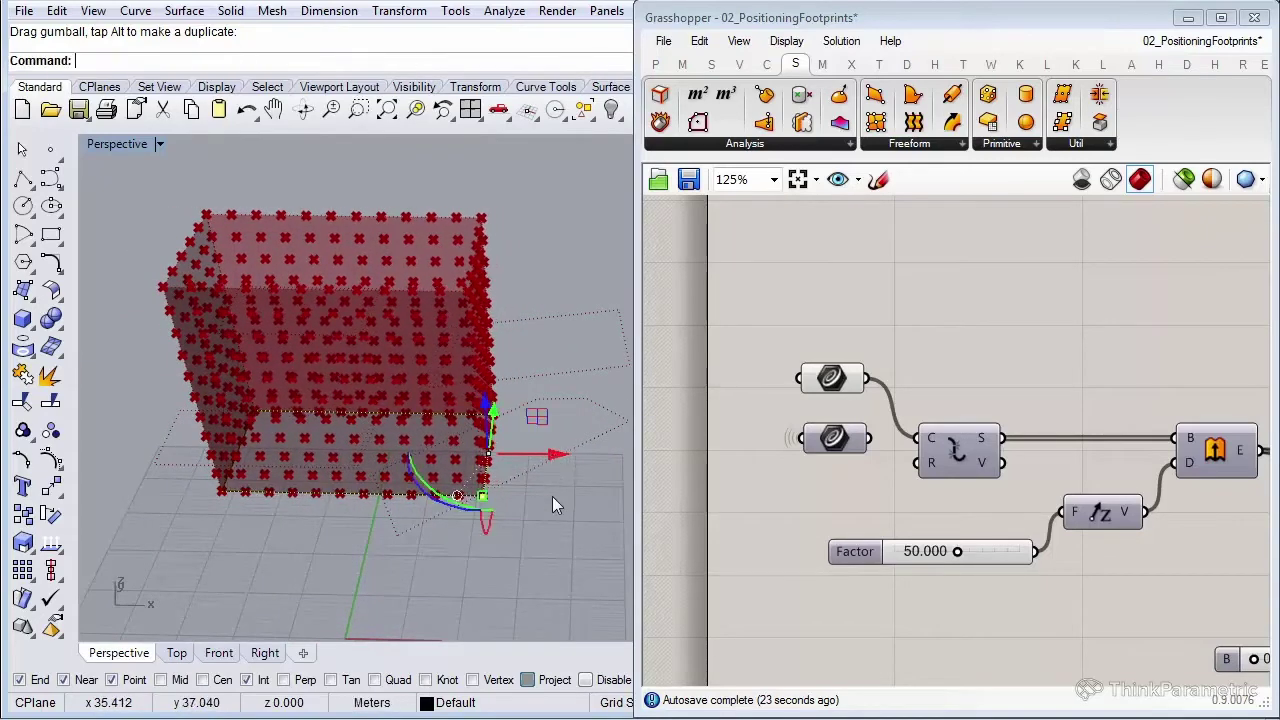
Move only the front corner point of that edge outward along X to lengthen the rectangle's front side
left_click(484, 497)
right_click_drag(542, 505, 511, 498, "shift")
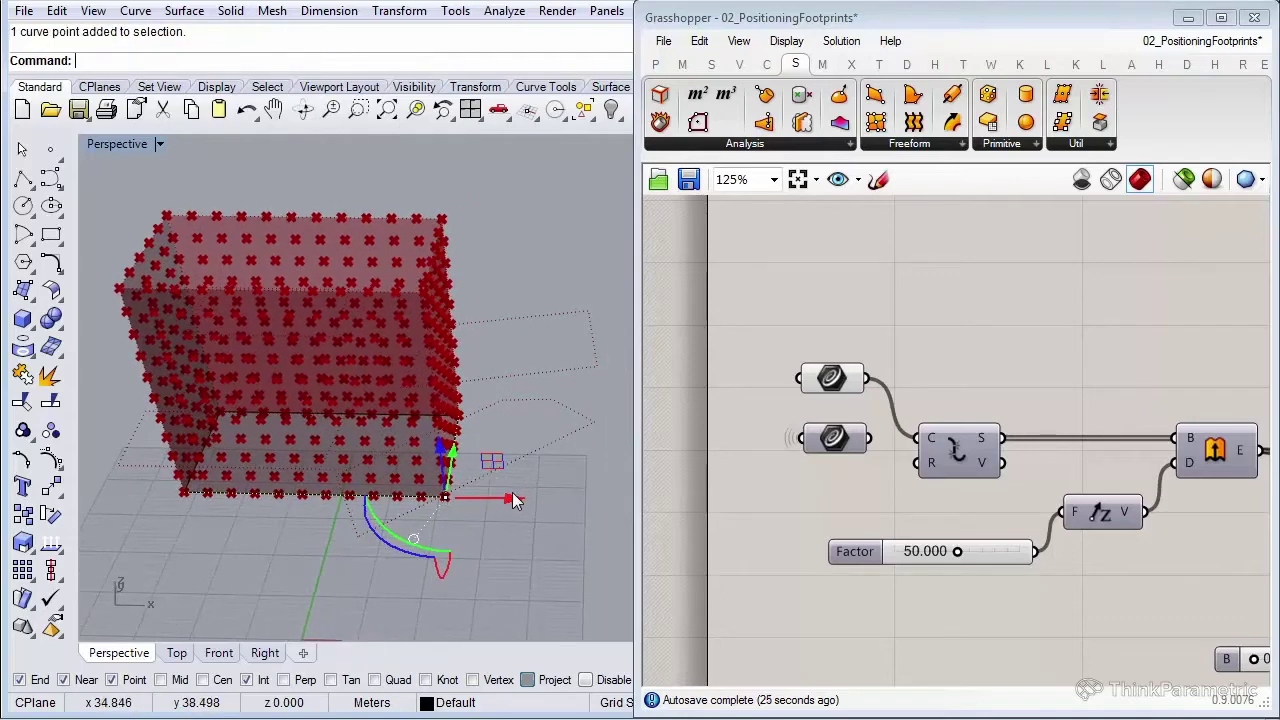
left_click_drag(511, 498, 545, 508)
right_click_drag(545, 508, 493, 509, "shift")
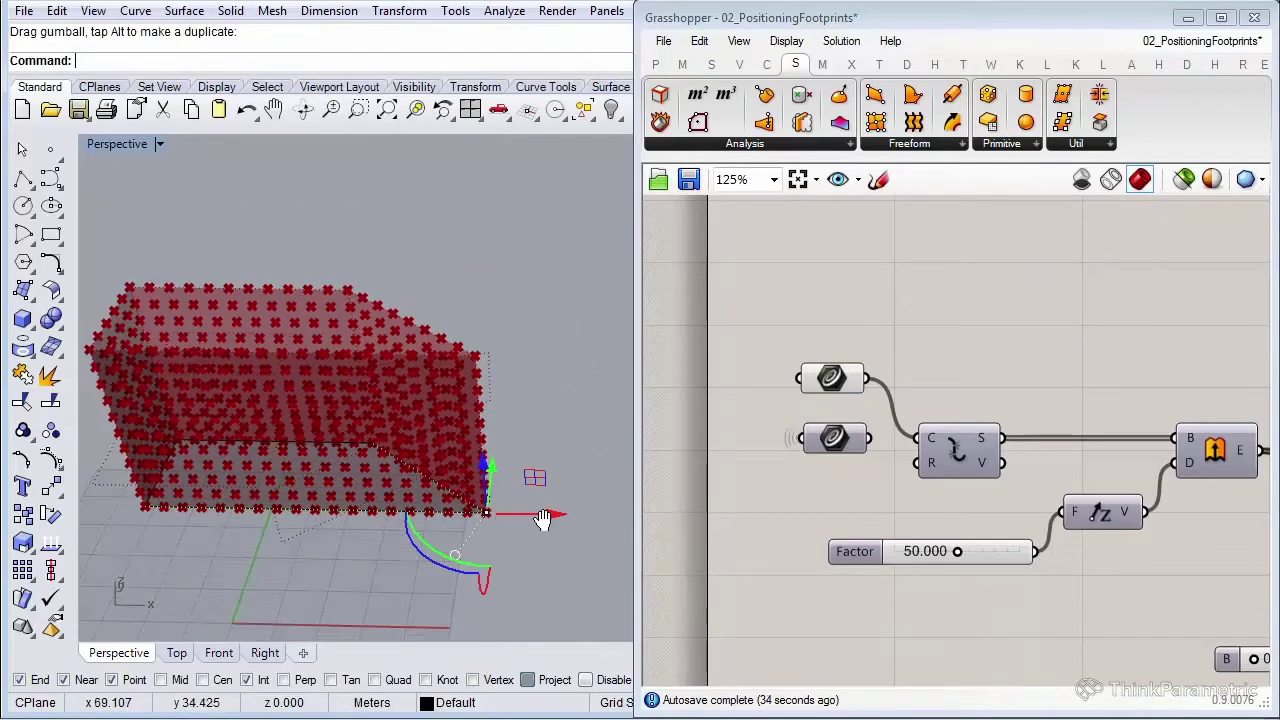
left_click_drag(556, 516, 579, 517)
left_click(457, 562)
right_click_drag(220, 584, 247, 573, "shift")
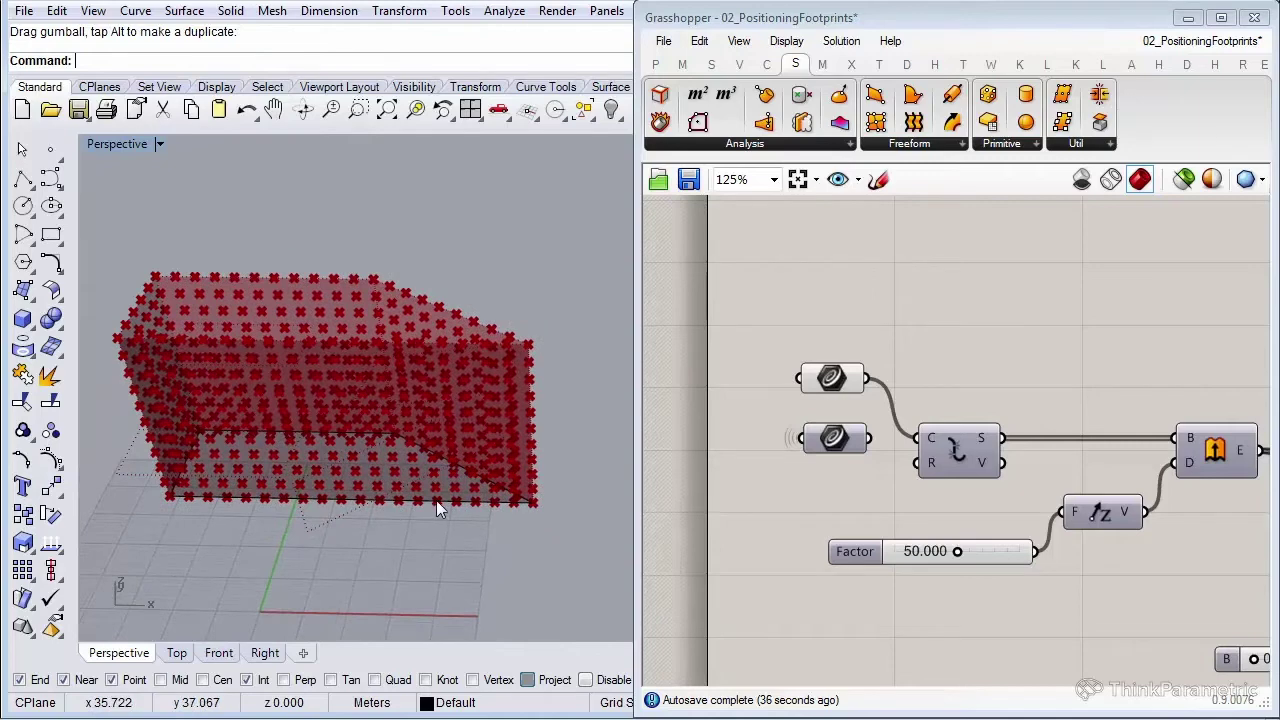
Move the same front corner point back along X close to the opposite front corner, leaving a very short wall segment
left_click(518, 480)
left_click_drag(593, 512, 266, 526)
scroll(285, 513, "up", 5)
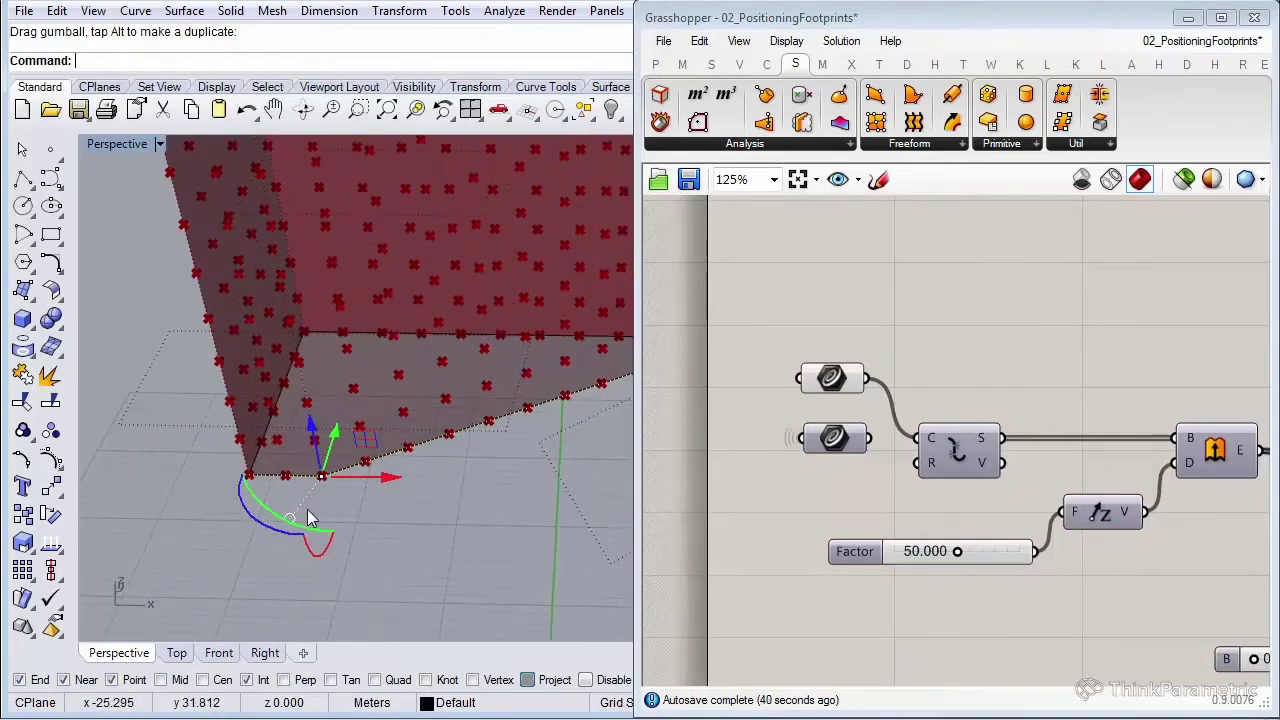
scroll(320, 533, "up", 3)
left_click_drag(471, 503, 421, 511)
left_click(401, 536)
right_click_drag(363, 524, 318, 535)
left_click_drag(390, 530, 360, 519)
left_click(396, 554)
scroll(419, 529, "down", 10)
right_click_drag(419, 527, 538, 529)
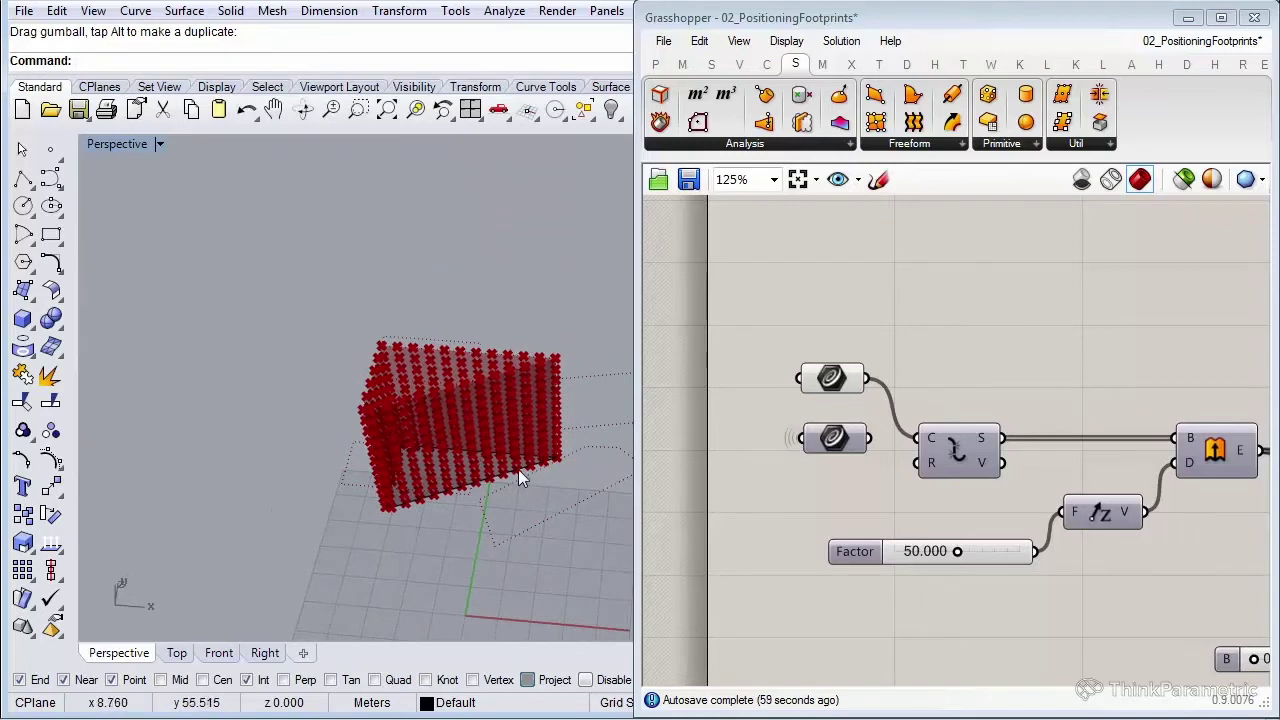
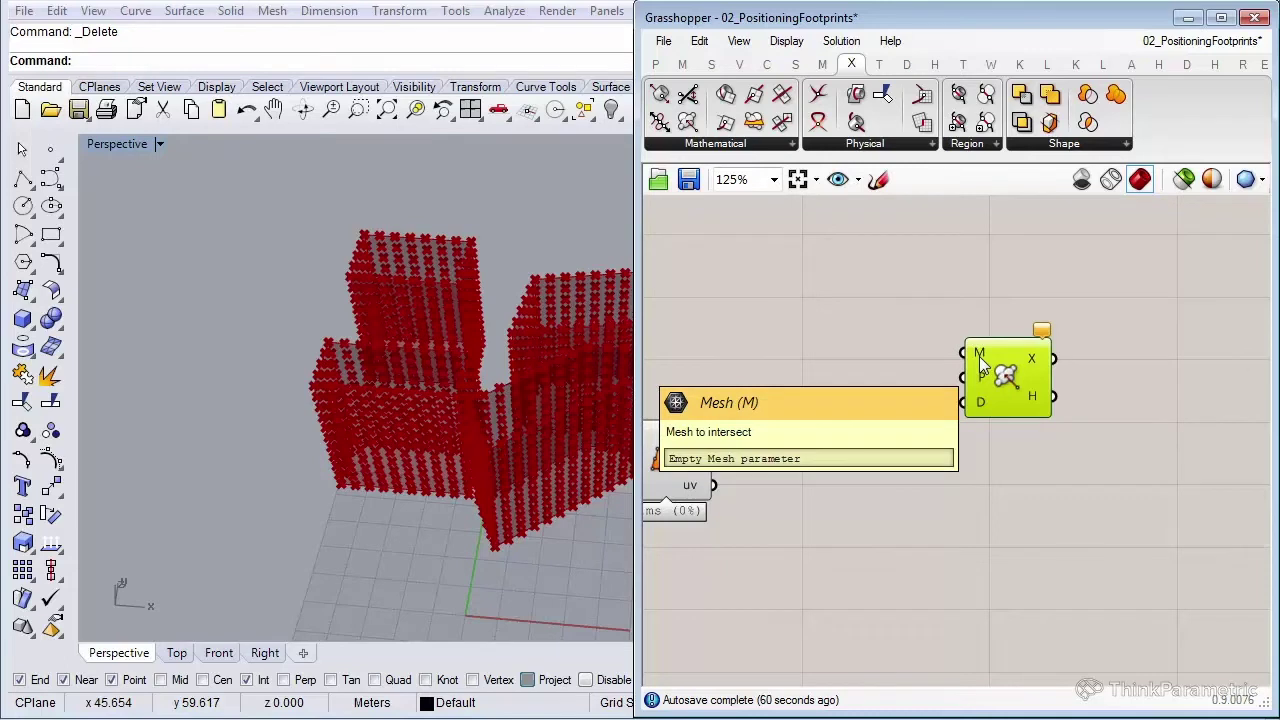
Check the mesh ray component's point and direction inputs against Divide Surface's outputs, and place it farther from Divide Surface
mouse_move(974, 381)
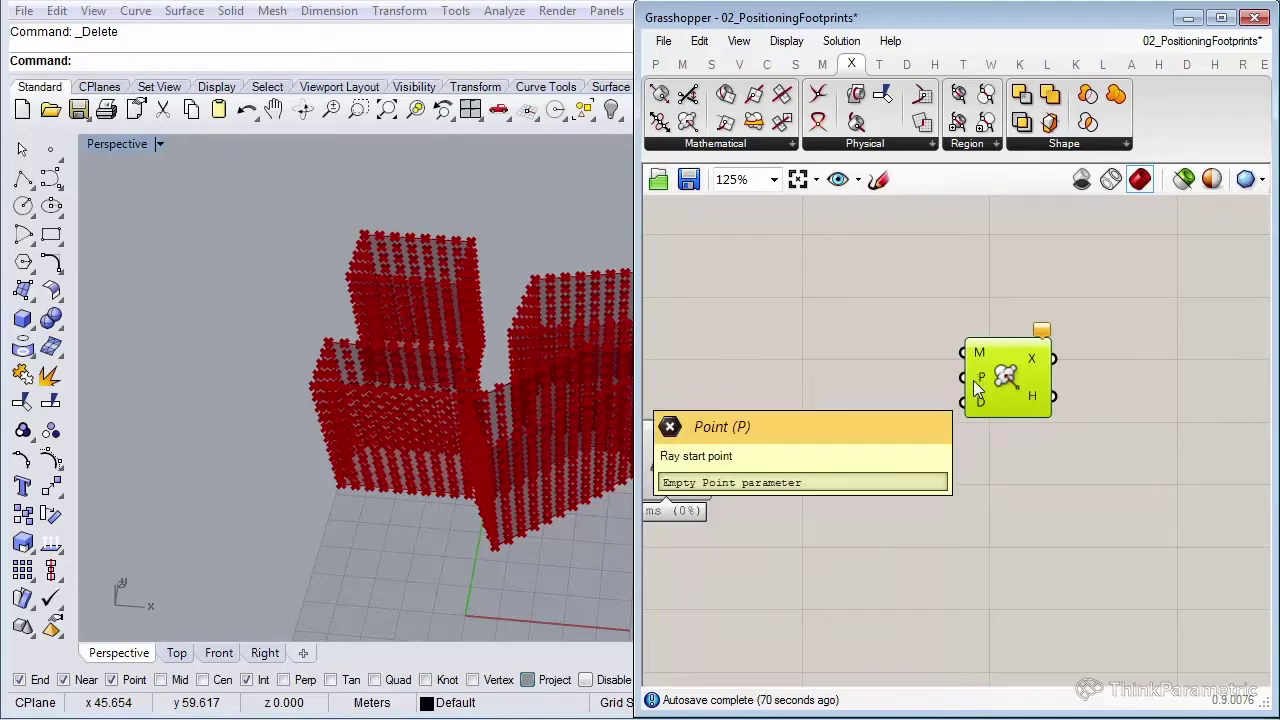
left_click(680, 462)
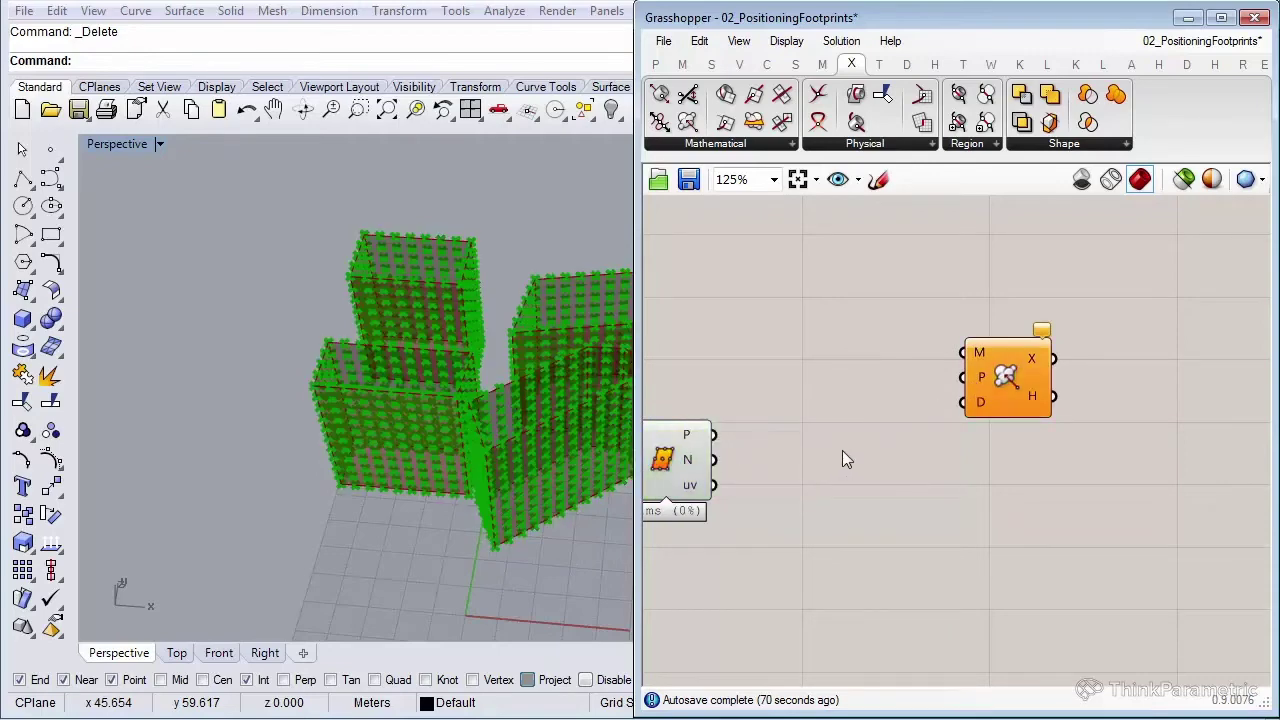
left_click(843, 457)
mouse_move(981, 405)
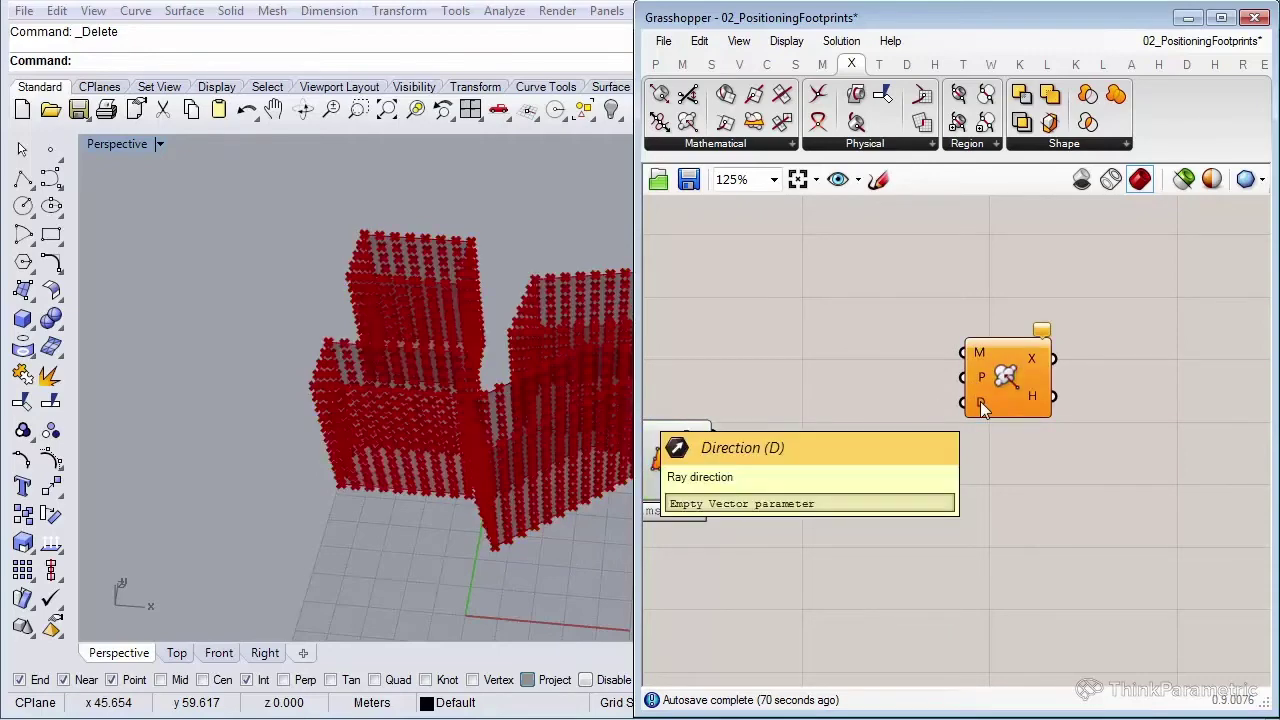
scroll(948, 465, "down", 2)
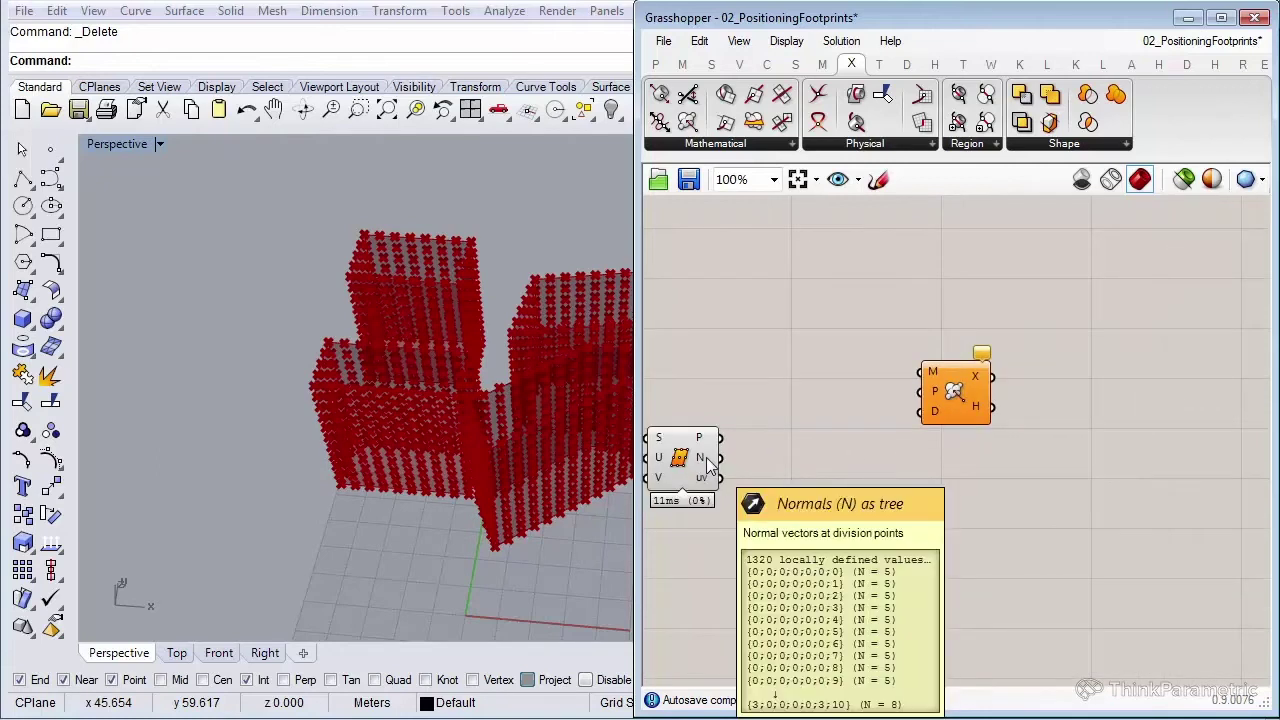
right_click_drag(776, 460, 786, 460)
scroll(786, 460, "up", 1)
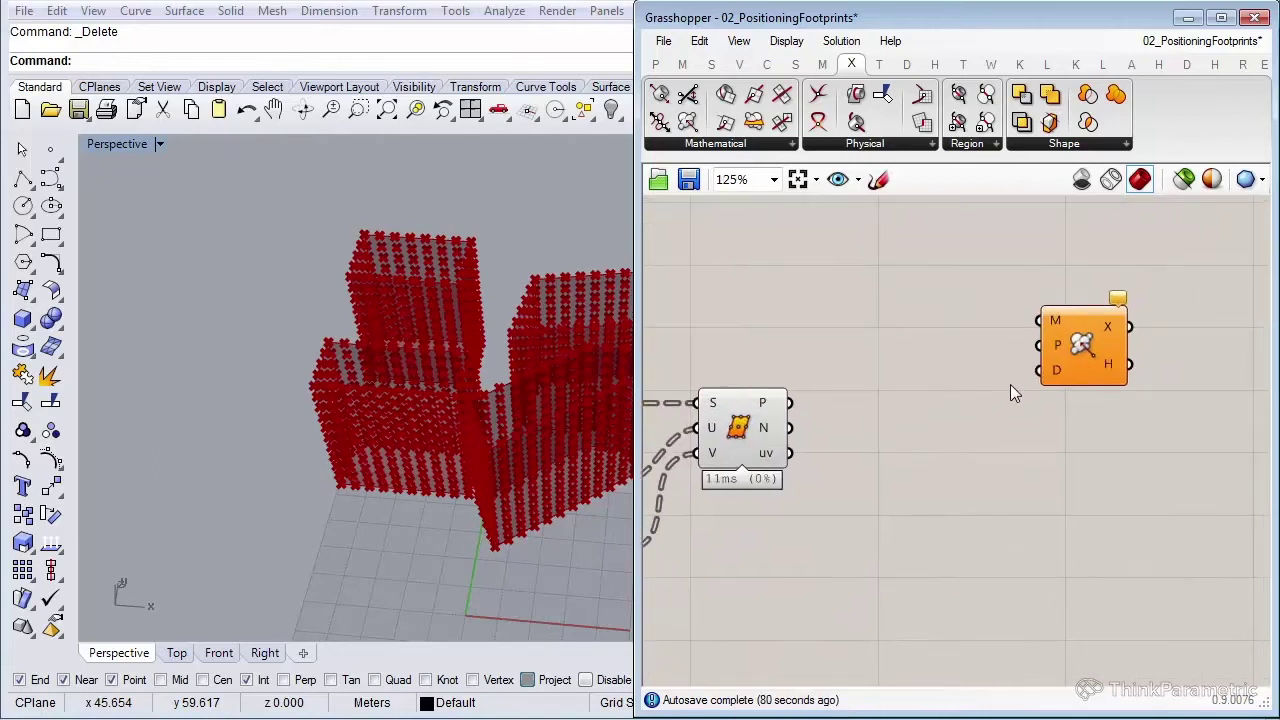
left_click_drag(1088, 362, 1168, 352)
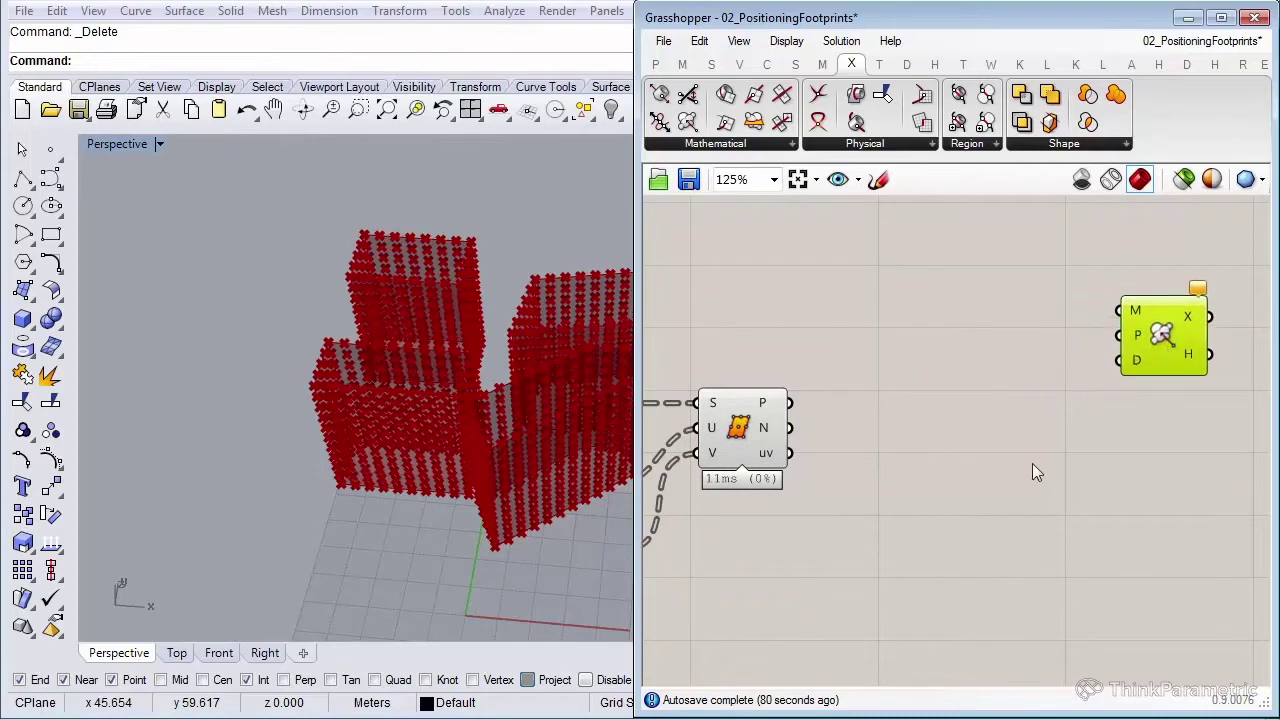
scroll(886, 440, "up", 1)
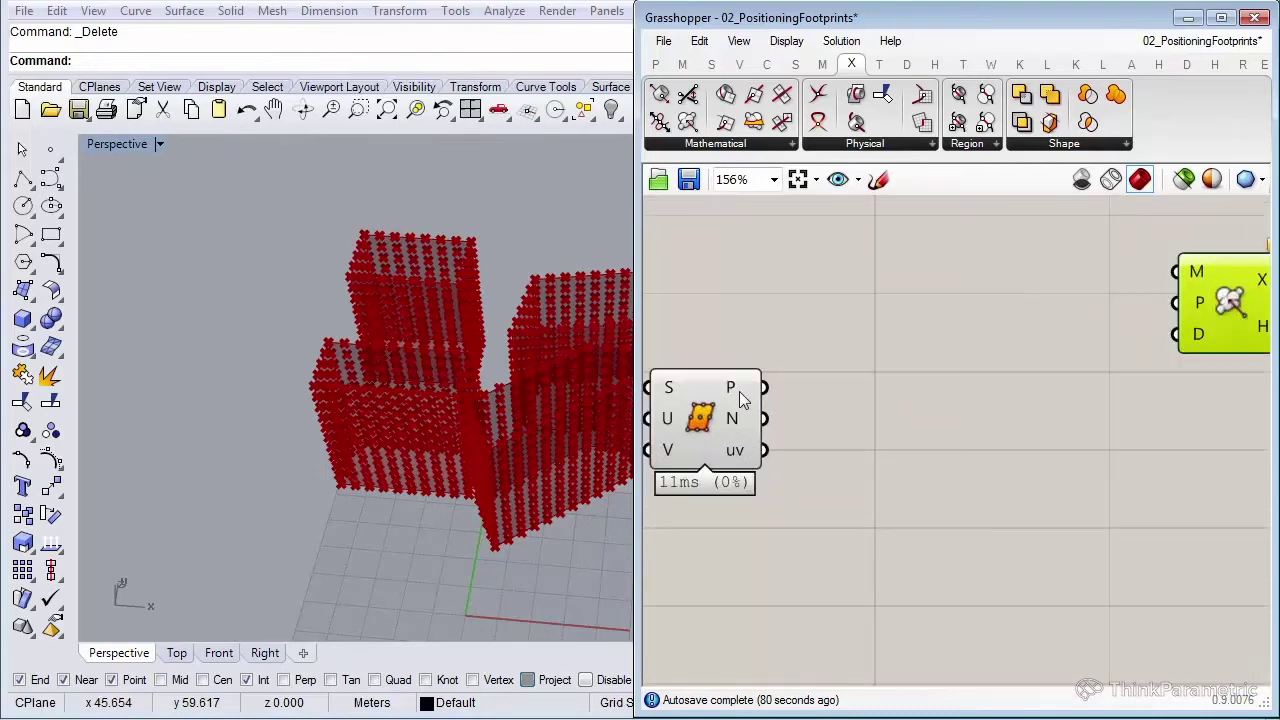
Add a Move component between Divide Surface and the mesh ray component and connect the division points P to its G input
double_click(893, 418)
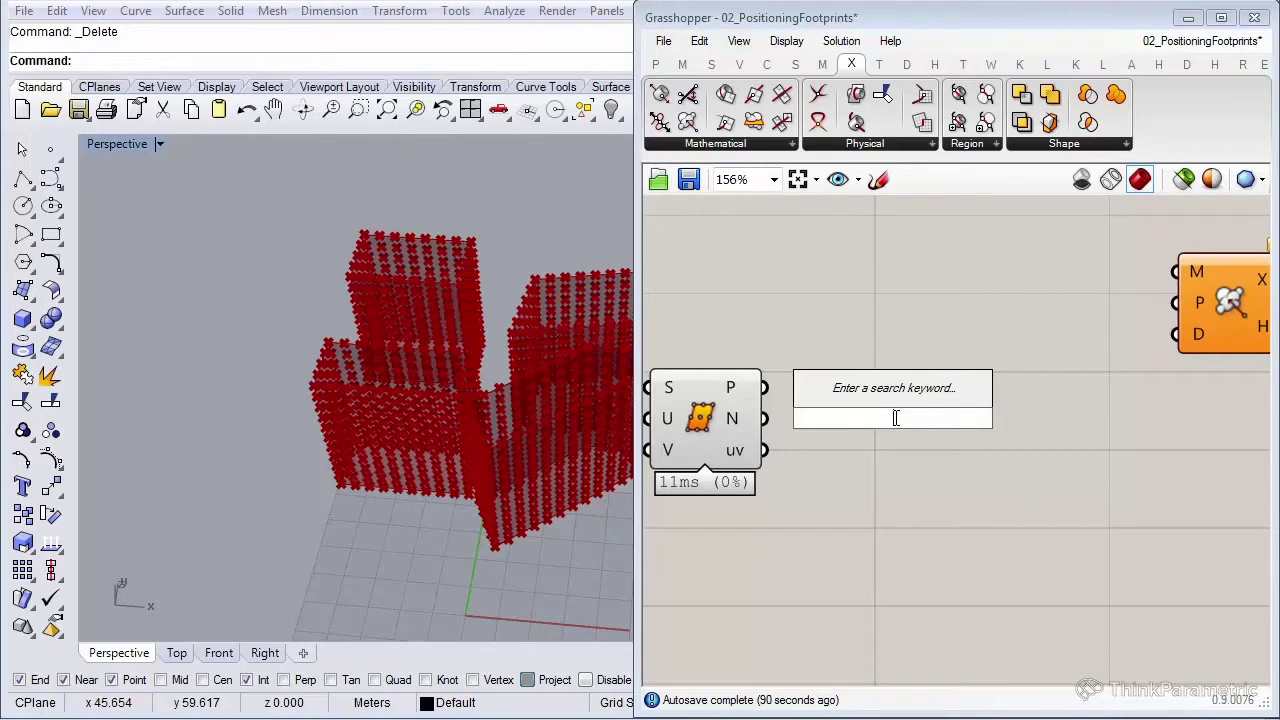
type("mobr")
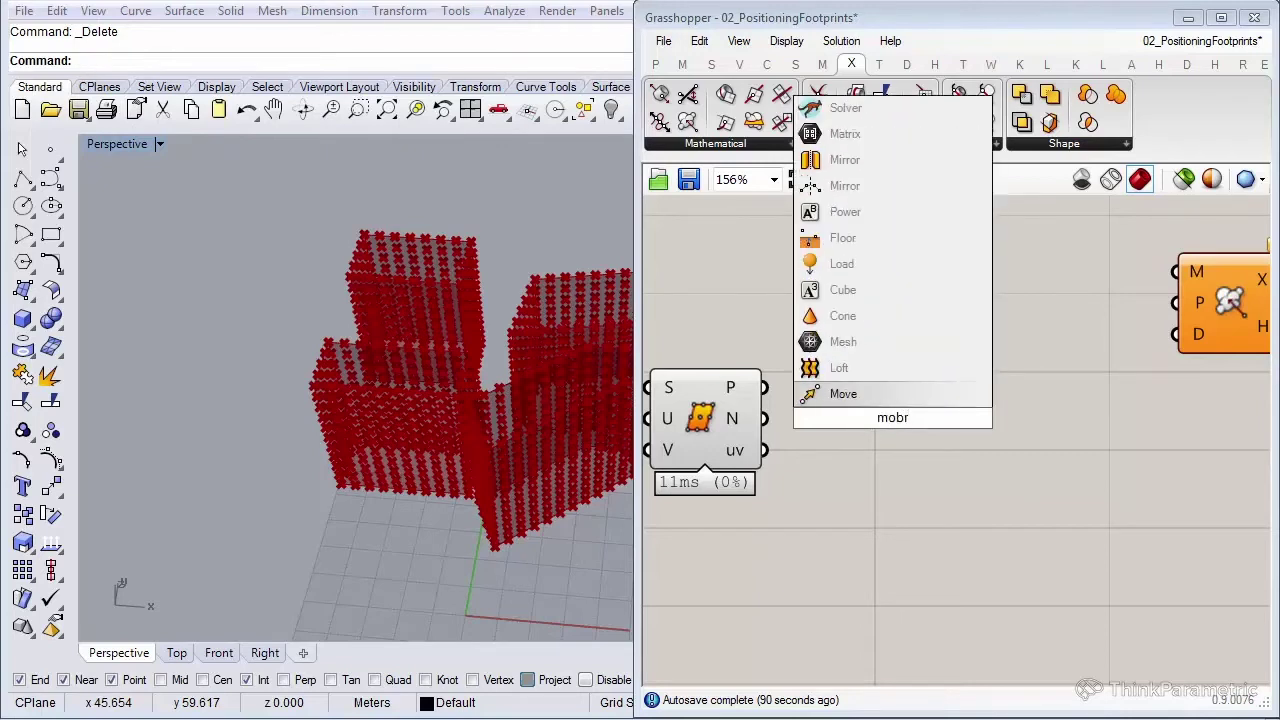
key("Return")
left_click_drag(884, 405, 925, 433)
left_click(796, 425)
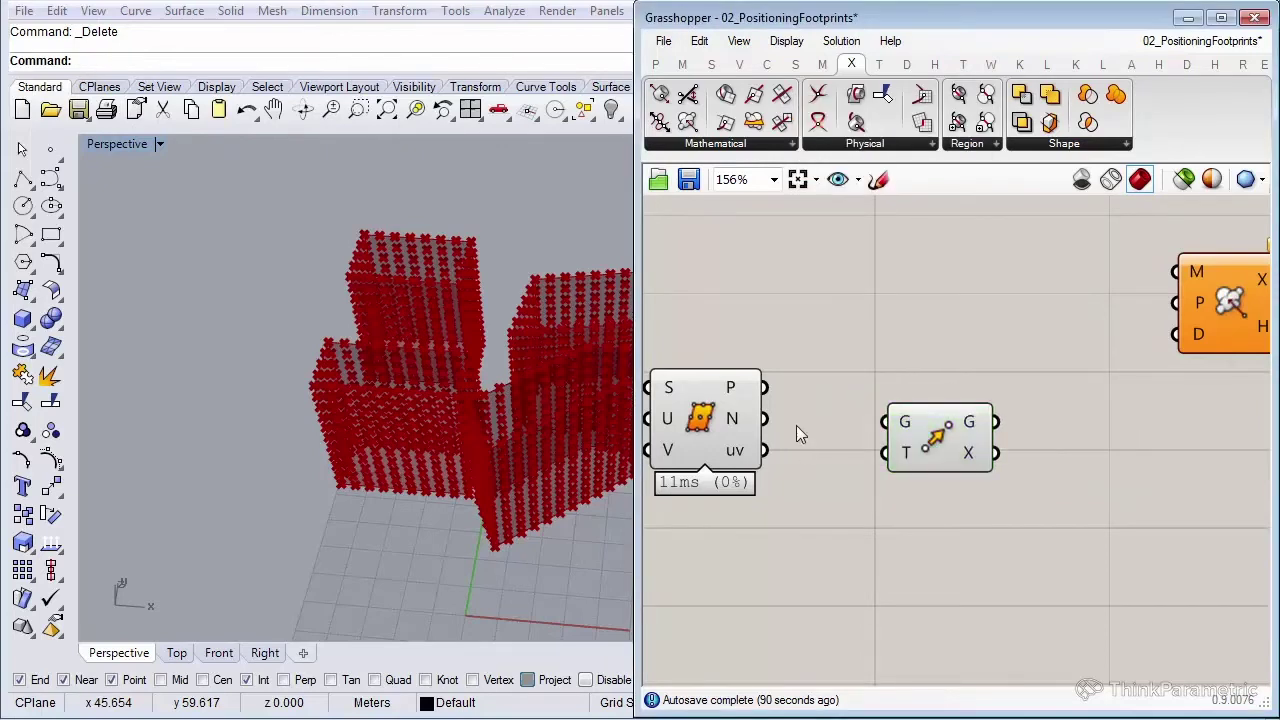
left_click_drag(765, 388, 1020, 414)
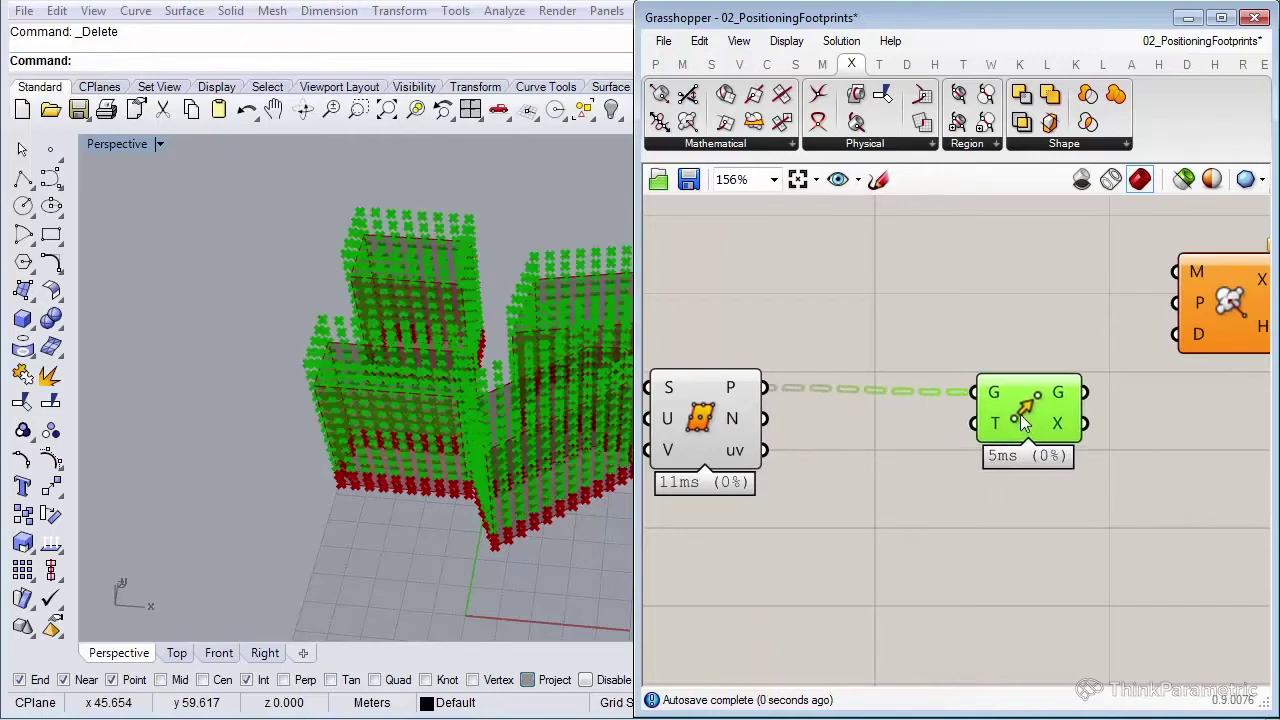
Add an Amplitude component below Move and connect the Divide Surface normals N to its V input
double_click(890, 540)
type("ampl")
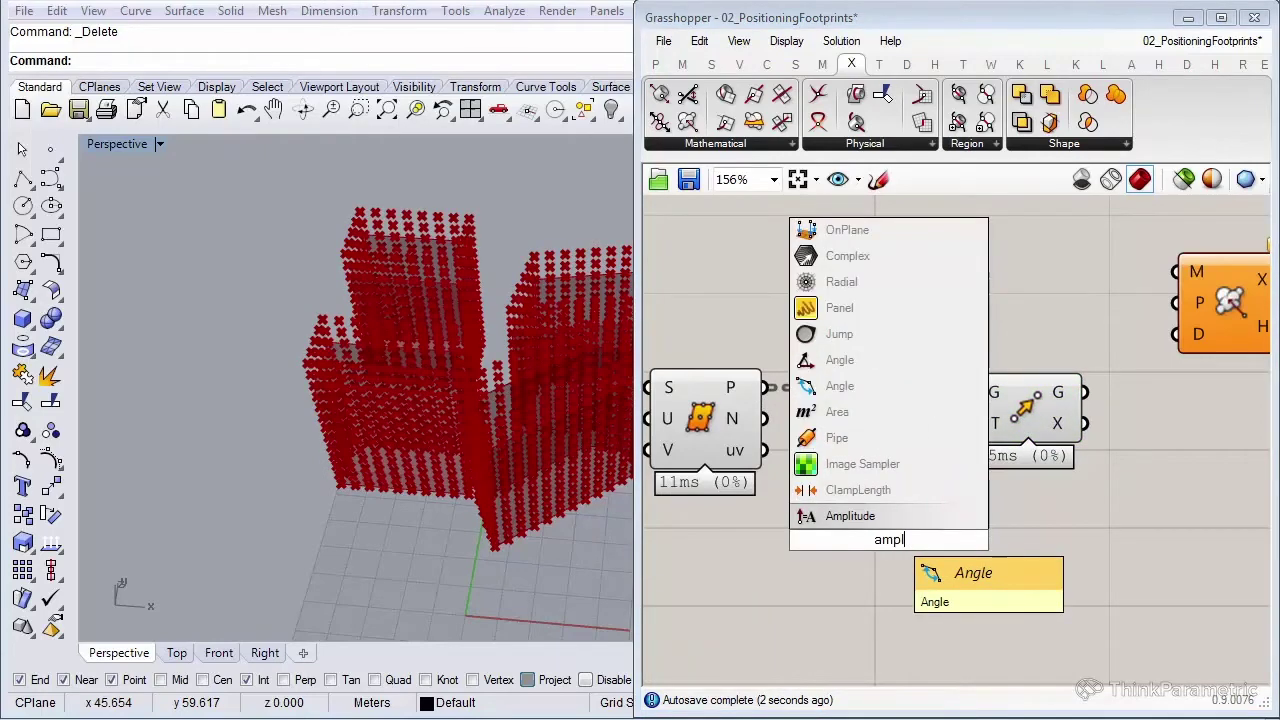
key("Return")
left_click_drag(765, 418, 900, 520)
Create a number slider with the value 0.01 for Amplitude's A input and connect Amplitude's V result to T of Move
double_click(745, 605)
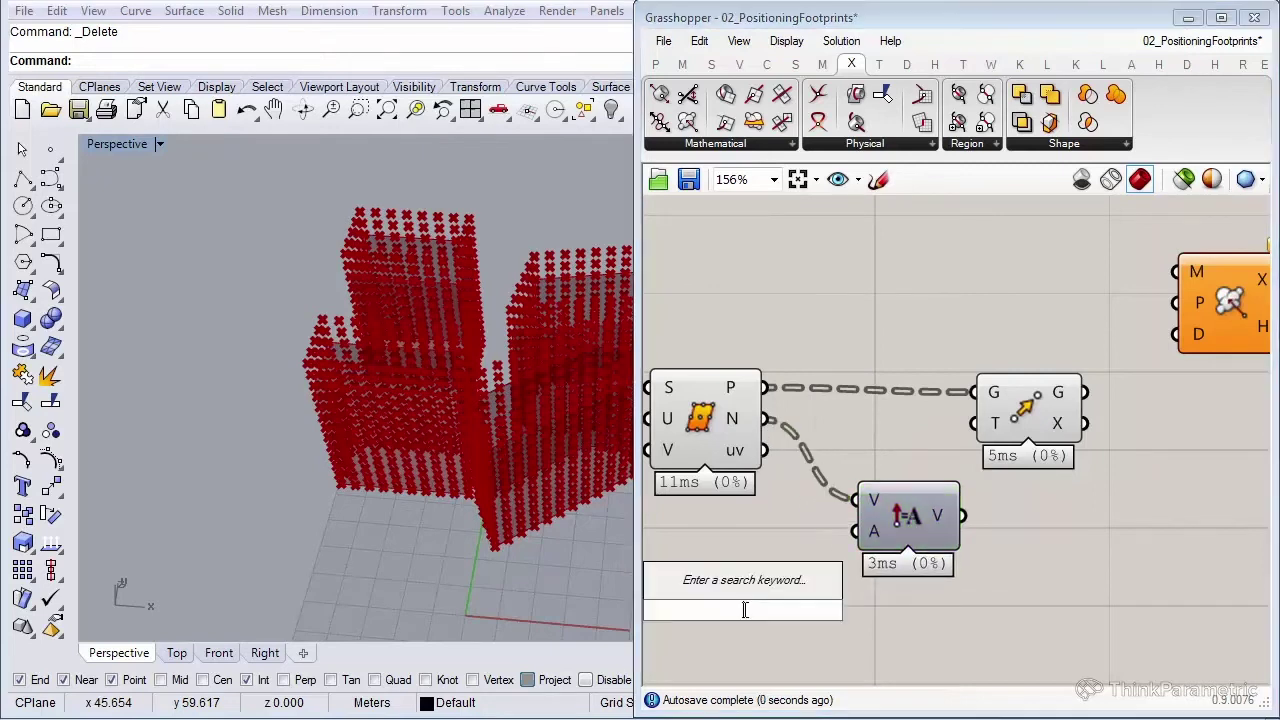
type("0.0")
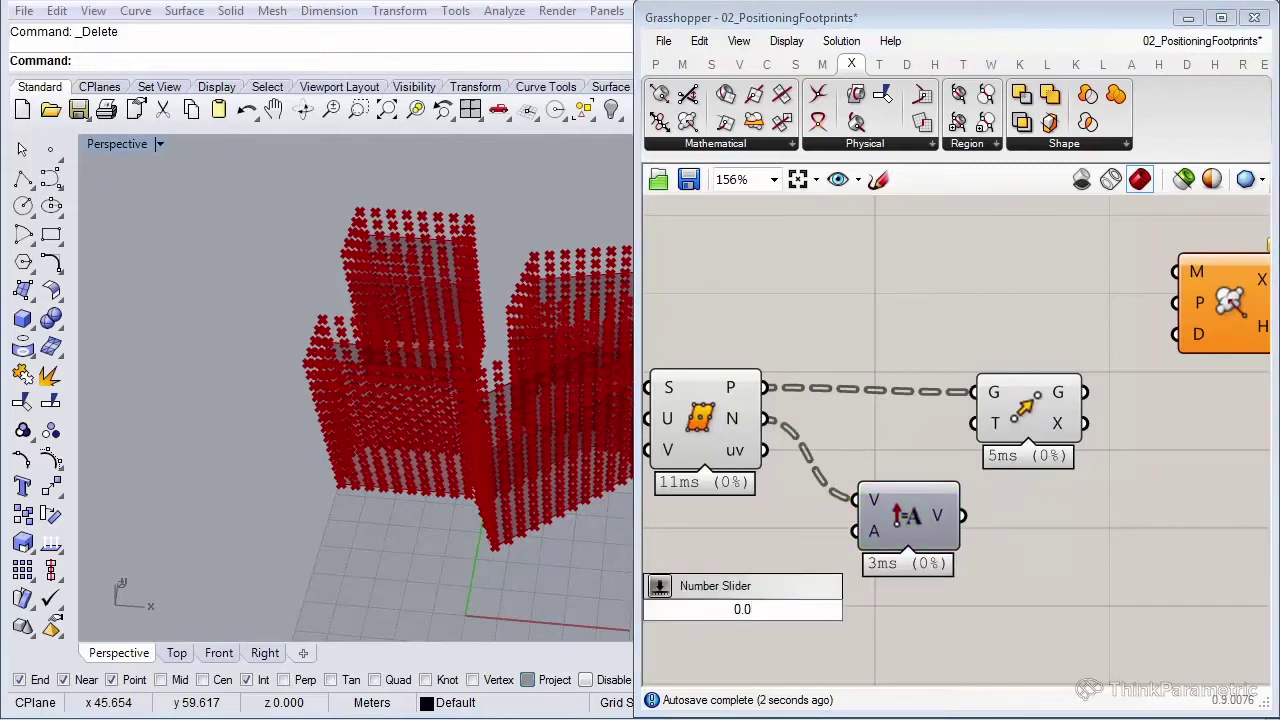
type("1")
key("Return")
left_click_drag(743, 608, 729, 596)
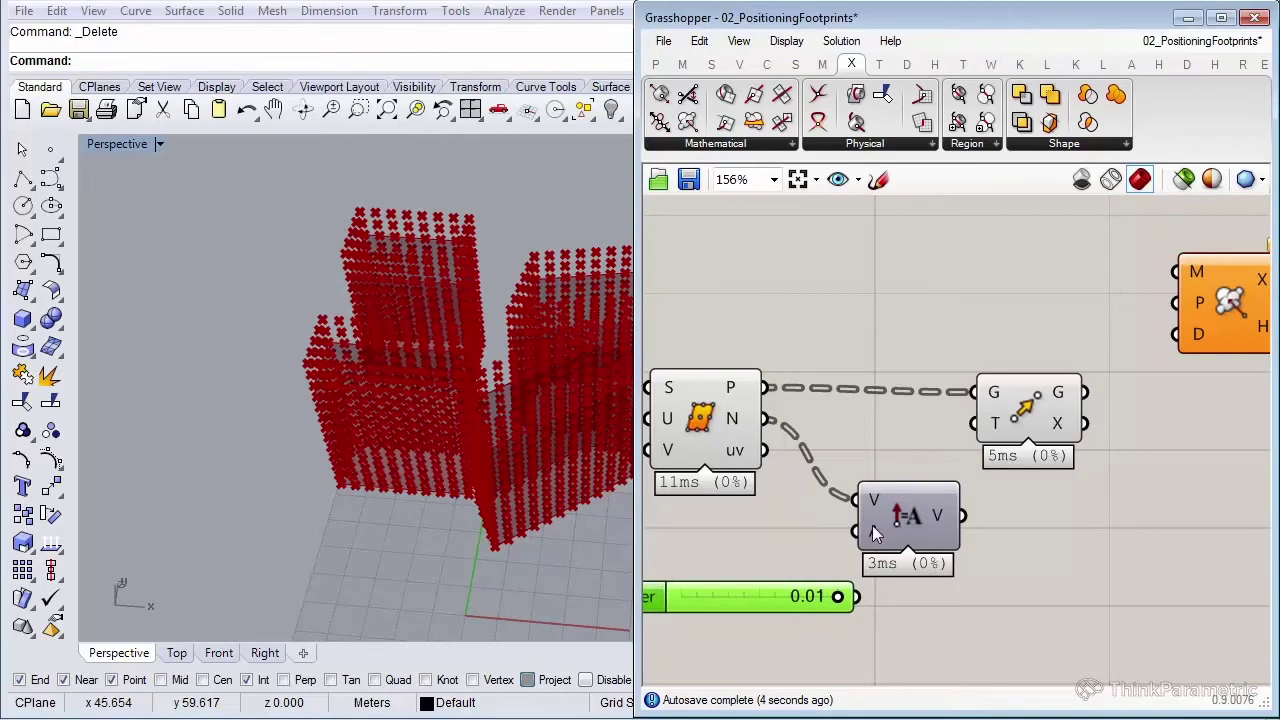
left_click_drag(870, 531, 806, 582)
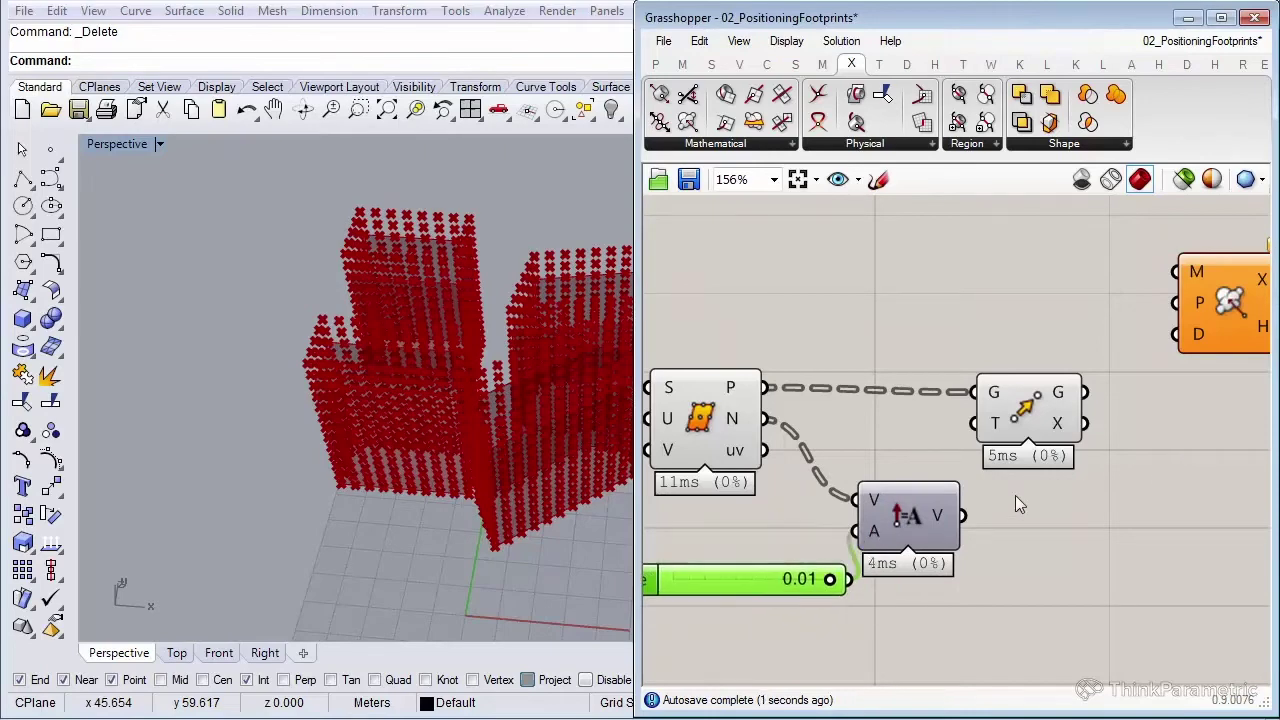
left_click_drag(963, 516, 975, 423)
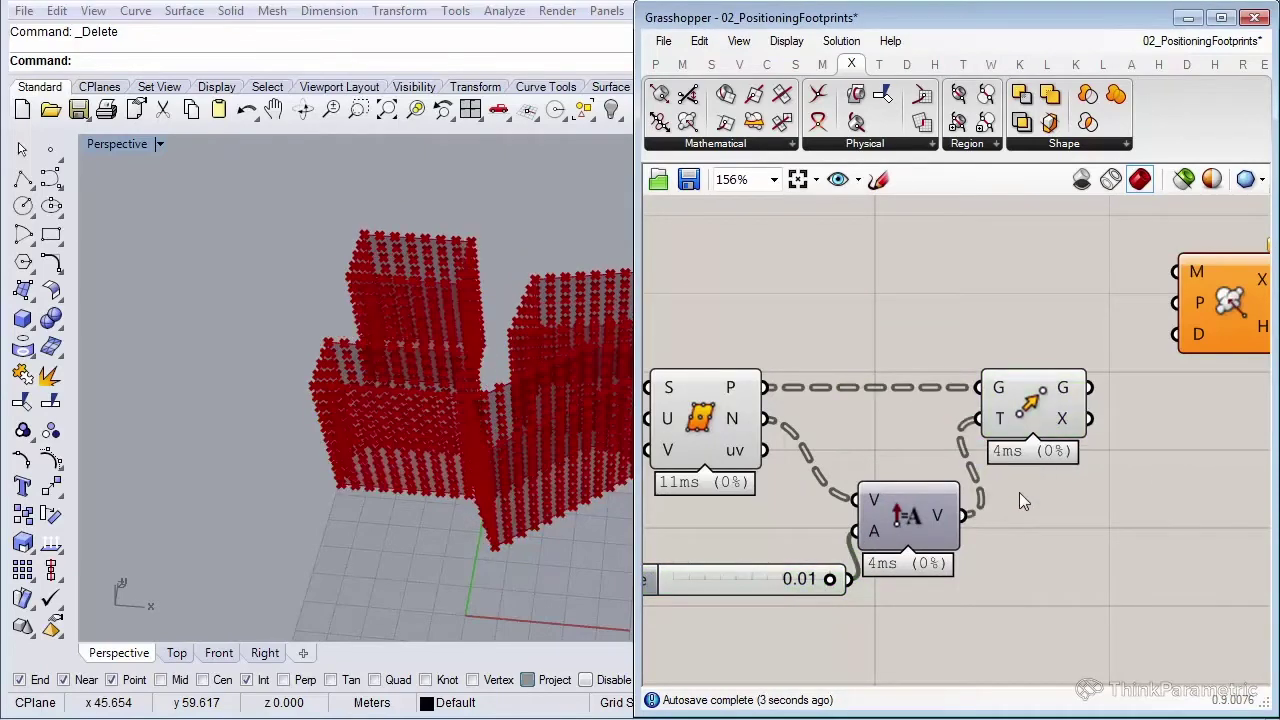
Tidy the layout by placing the Amplitude component and its 0.01 slider closer to the Divide Surface and Move row
right_click_drag(913, 545, 982, 553)
left_click_drag(980, 558, 982, 512)
left_click_drag(808, 593, 788, 557)
Inspect the Move component's offset points against the original wall points, in perspective and close up in the Top view
left_click(1100, 412)
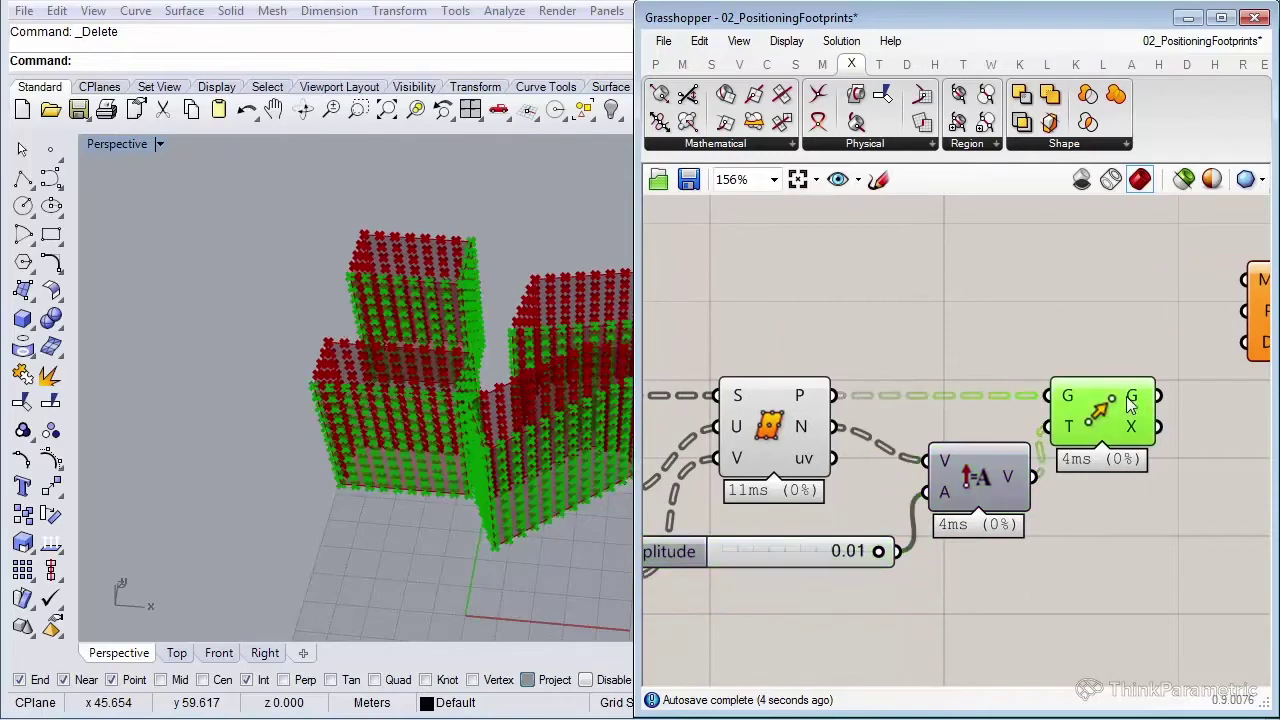
scroll(350, 396, "up", 10)
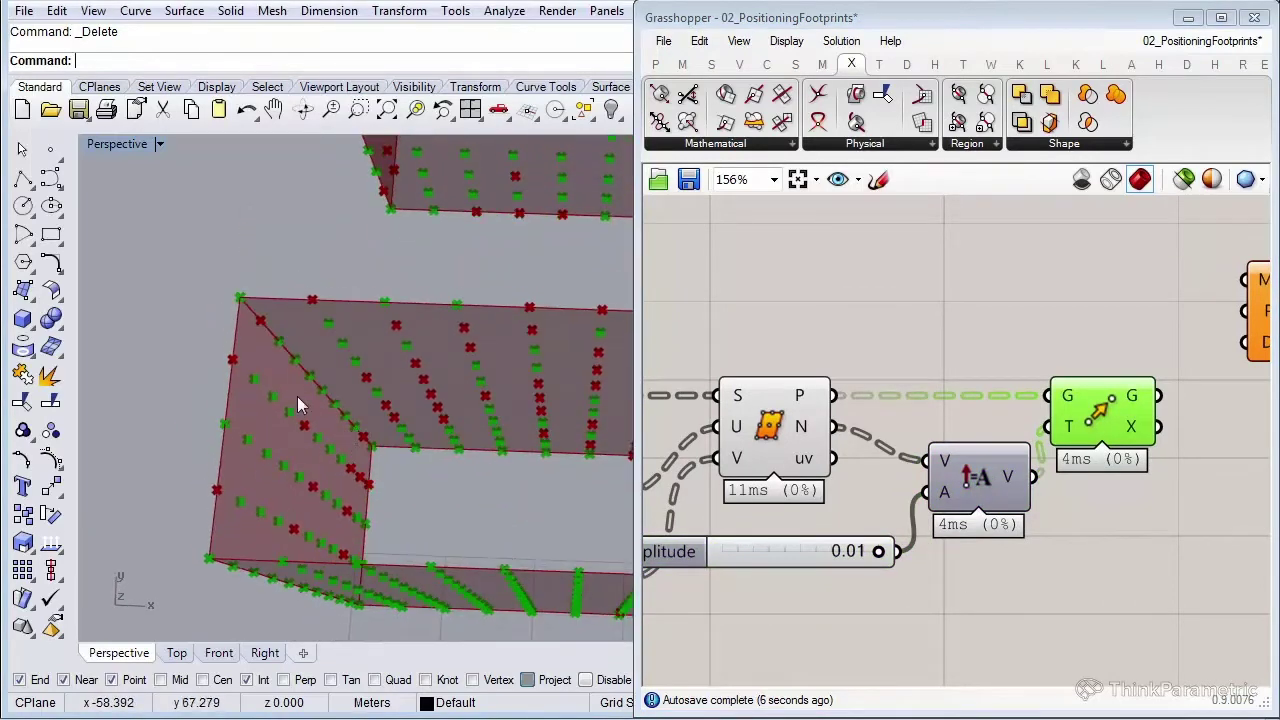
right_click_drag(315, 340, 499, 517)
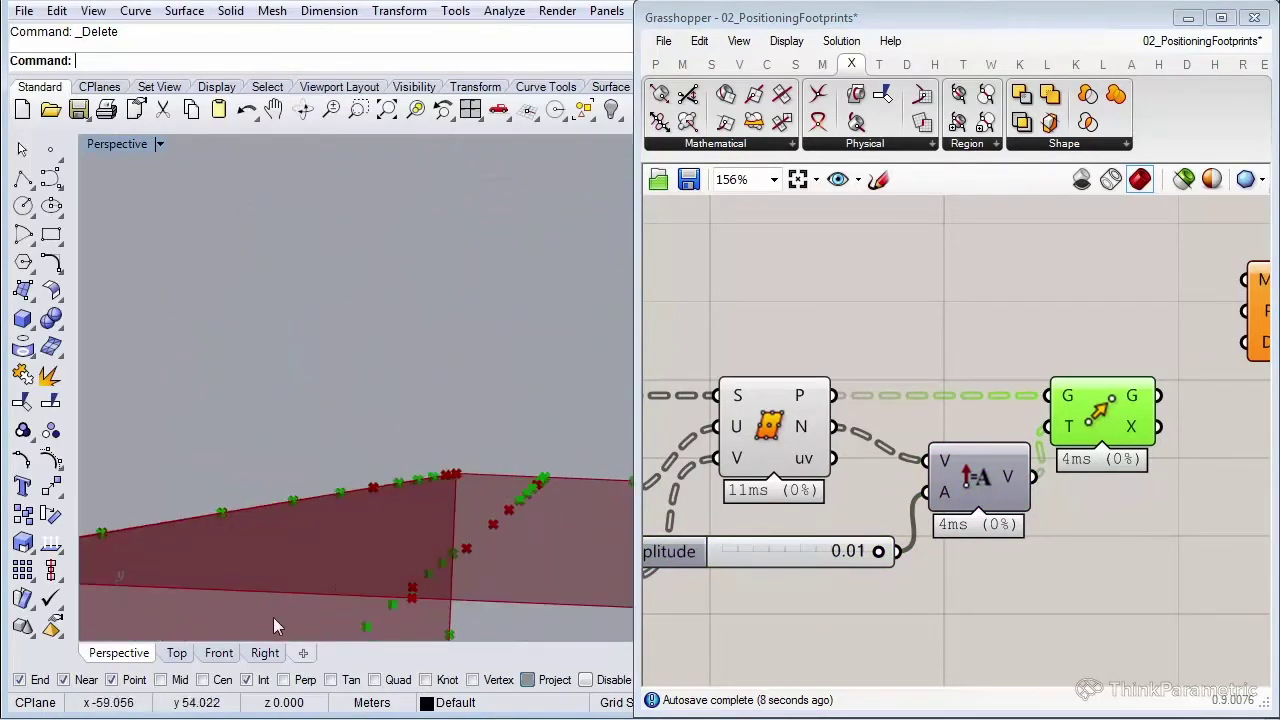
left_click(178, 652)
scroll(285, 419, "up", 10)
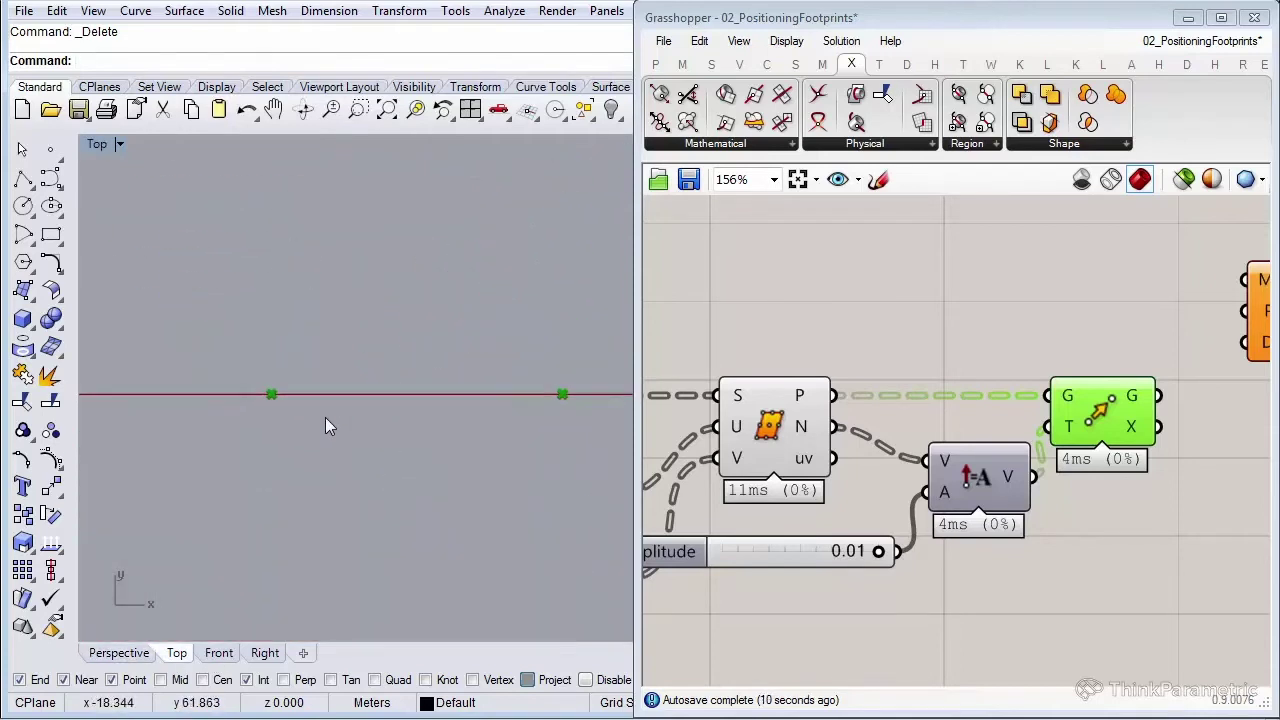
scroll(302, 380, "up", 5)
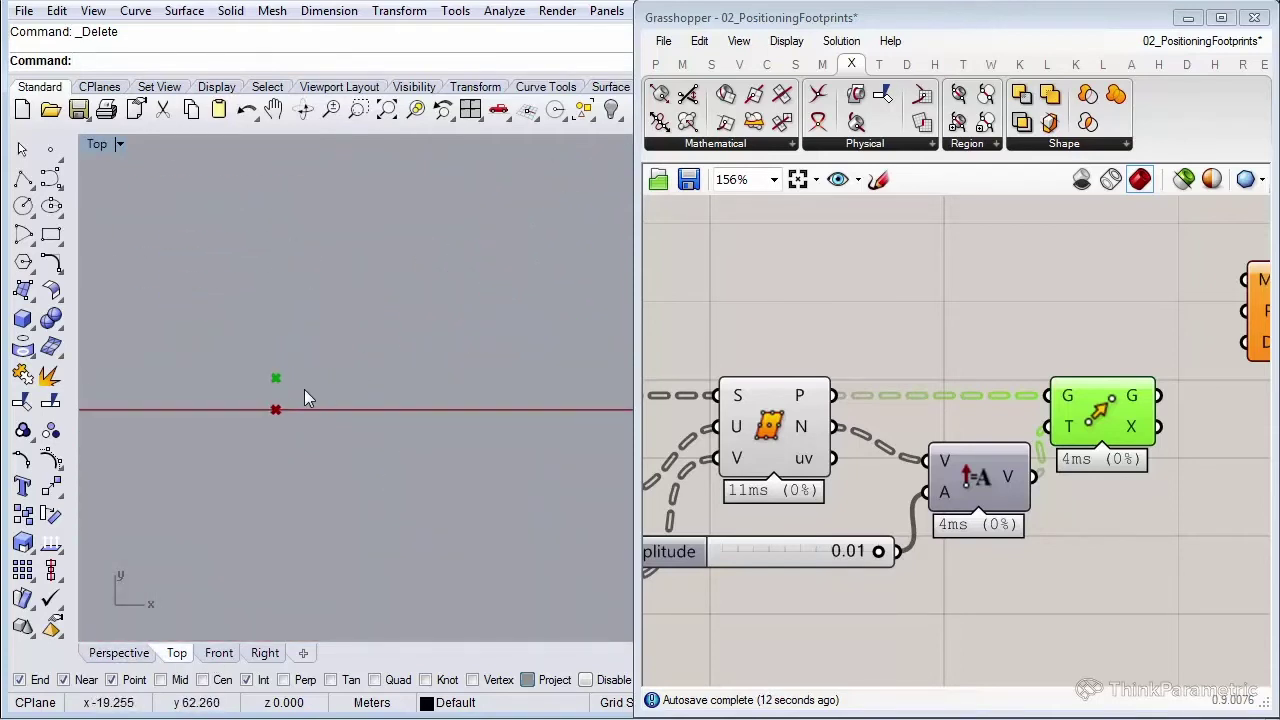
scroll(337, 352, "down", 10)
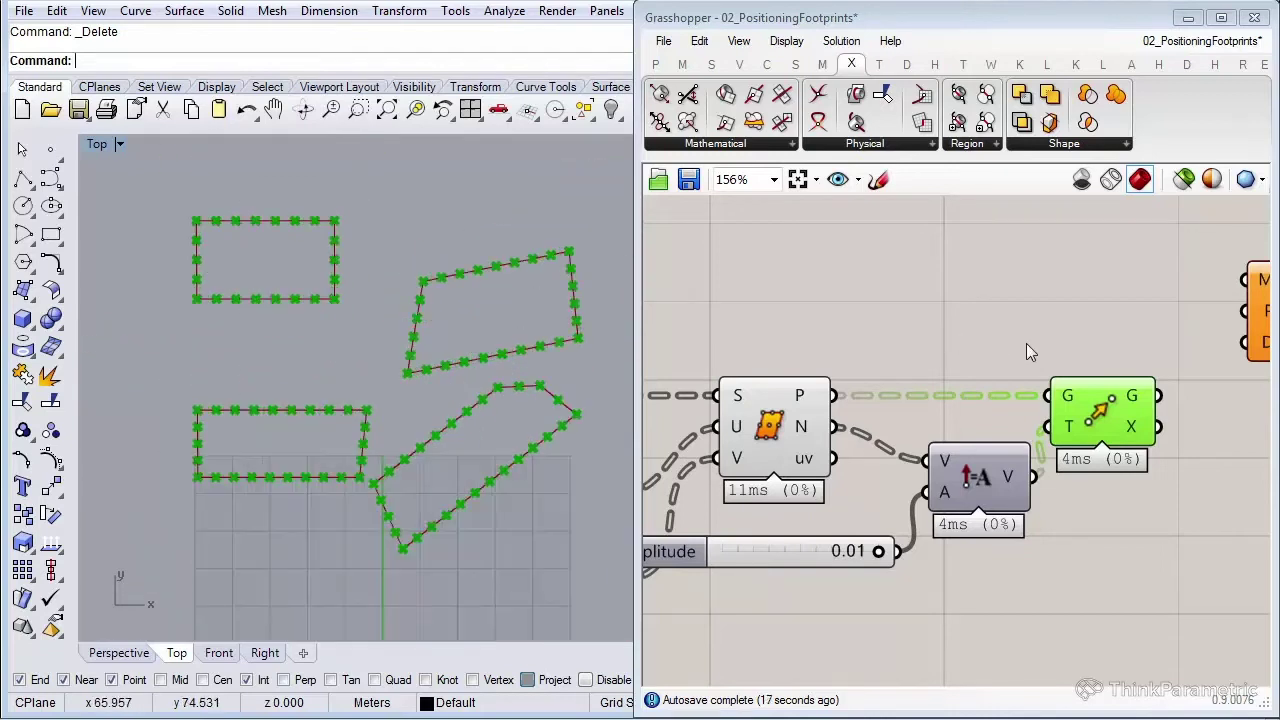
Connect Move's G output to P of the mesh ray component and Divide Surface's normals N to its D input
left_click(1032, 345)
right_click_drag(1038, 346, 942, 362)
left_click(875, 495)
right_click_drag(1049, 476, 945, 501)
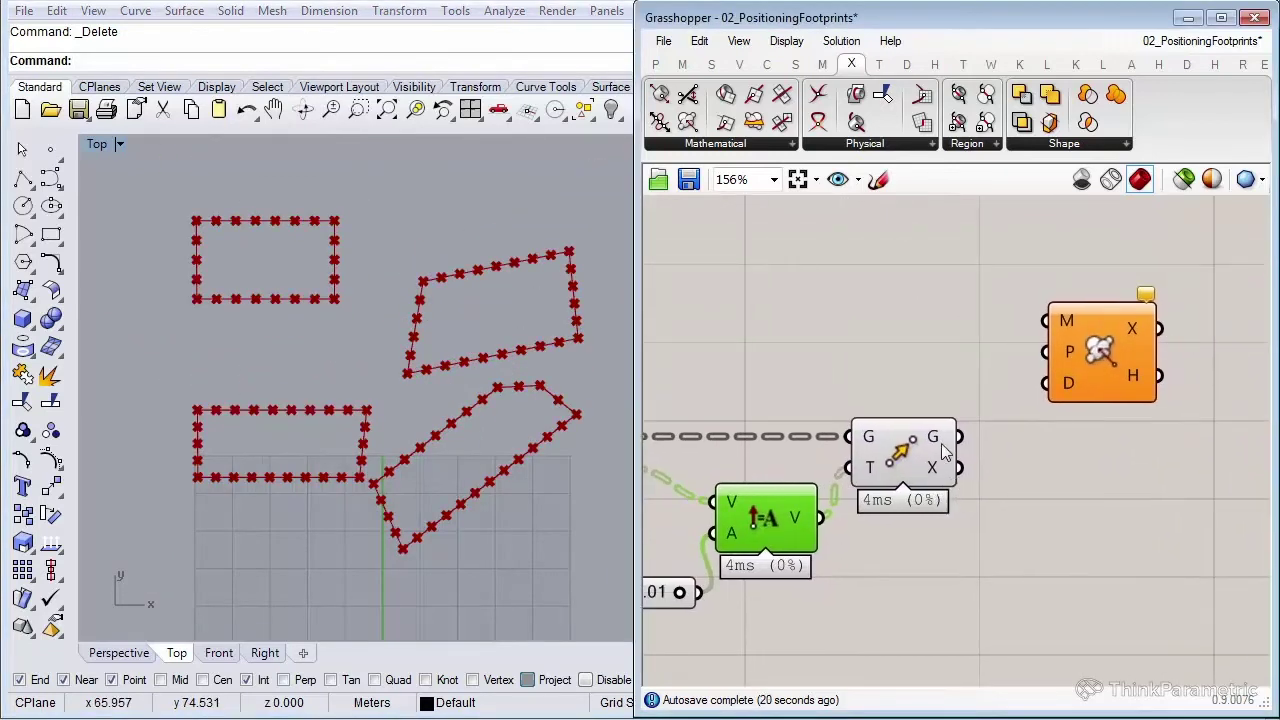
mouse_move(943, 452)
left_click_drag(950, 437, 1045, 352)
left_click(1027, 470)
right_click_drag(1027, 470, 1098, 460)
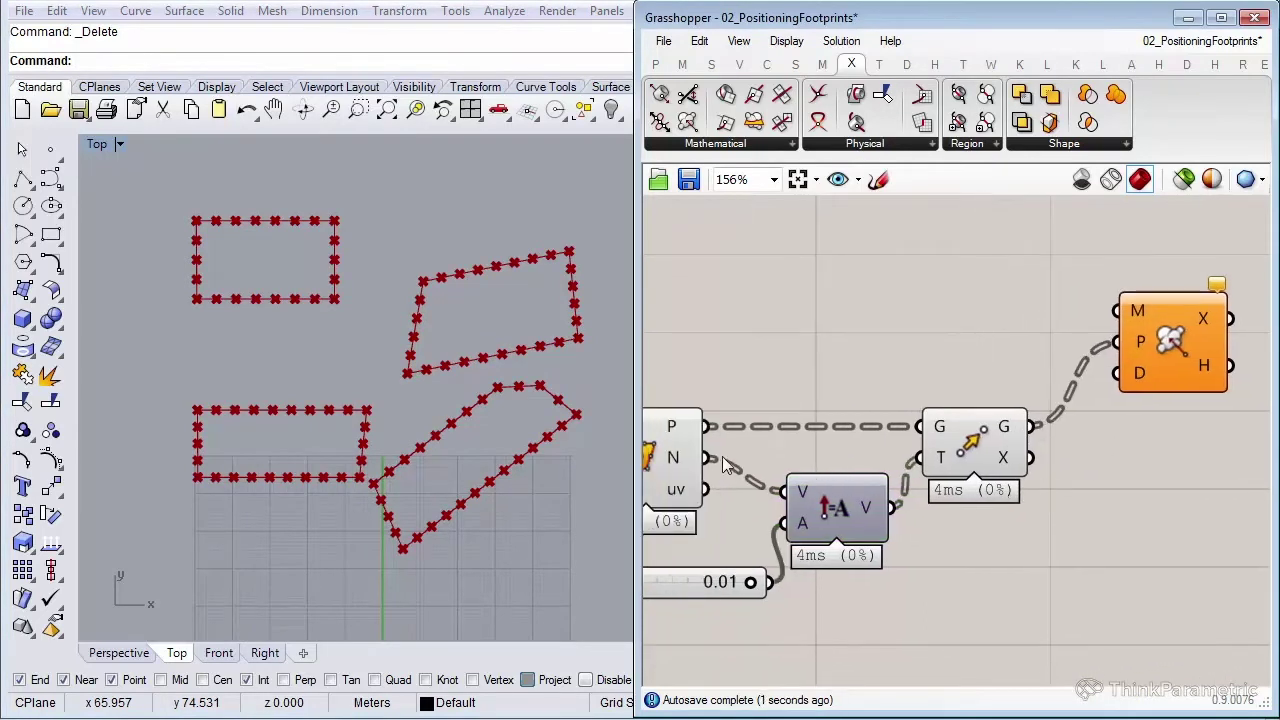
left_click_drag(706, 458, 1149, 375)
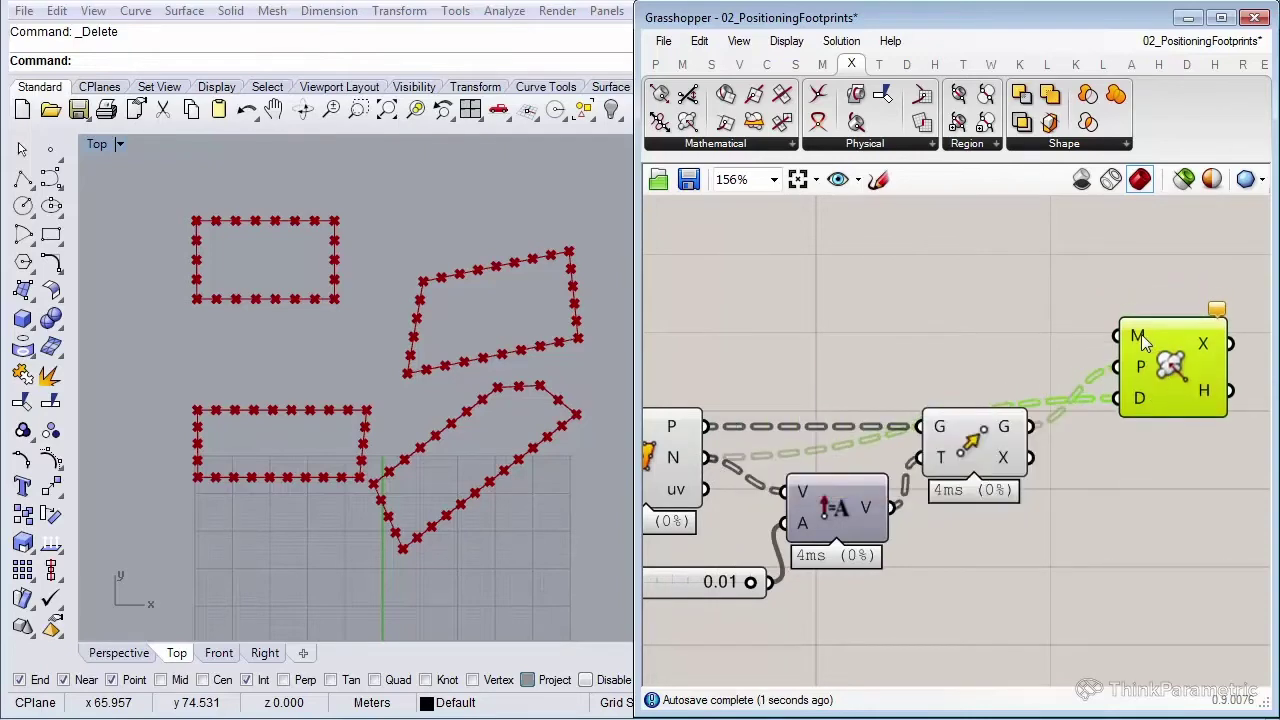
Relocate the grouped "surrounding 3d context" Brep parameter to just above the start of the lower component chain
scroll(1058, 398, "down", 3)
scroll(1058, 398, "down", 5)
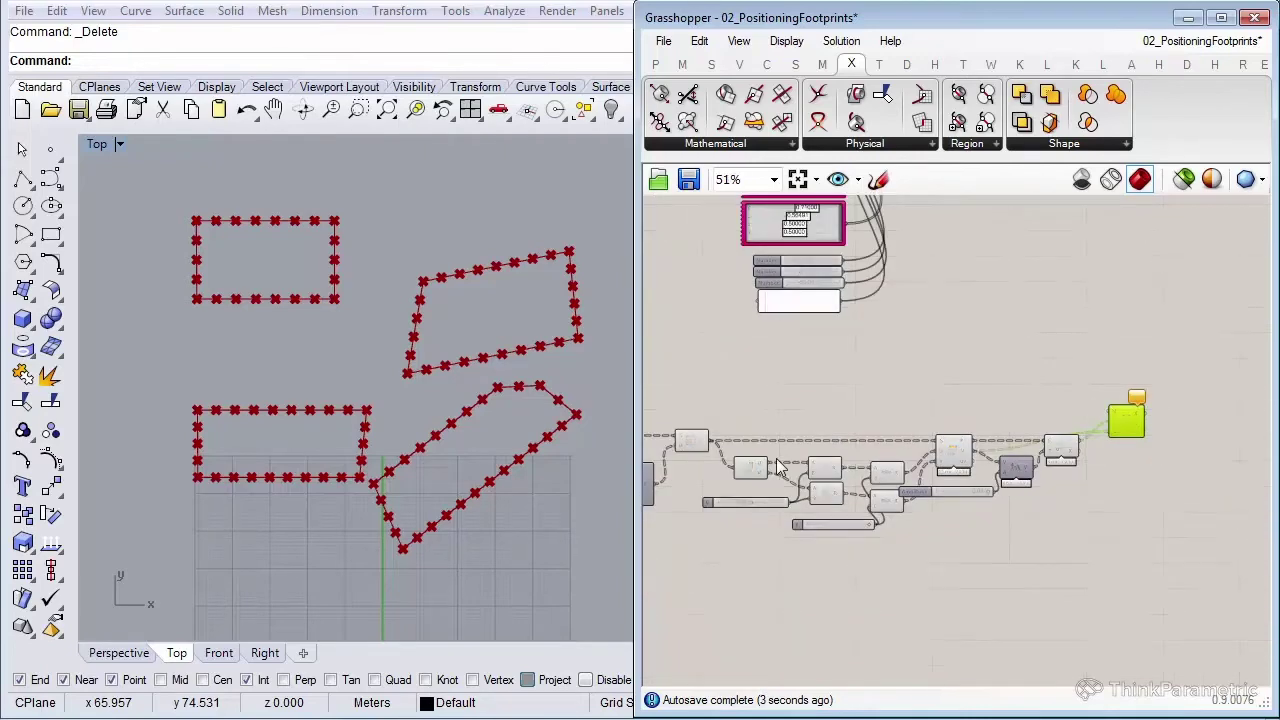
right_click_drag(825, 445, 1017, 488)
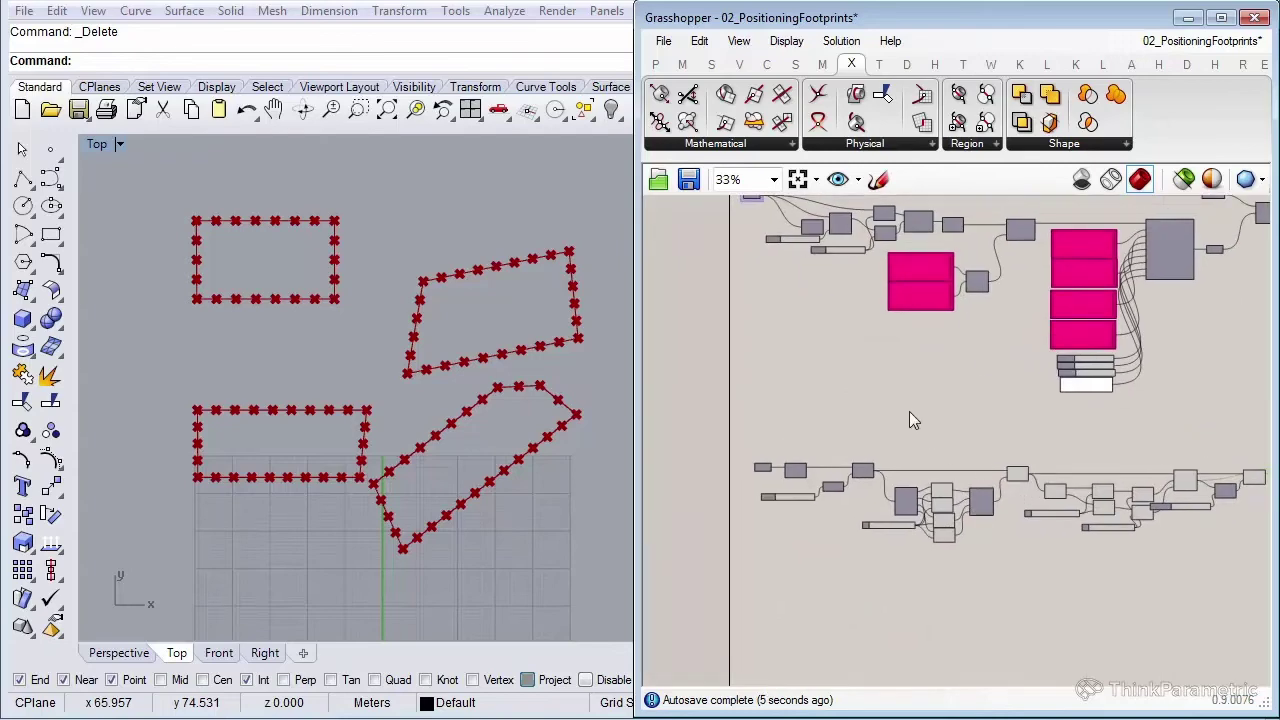
right_click_drag(912, 413, 917, 463)
right_click_drag(860, 400, 858, 469)
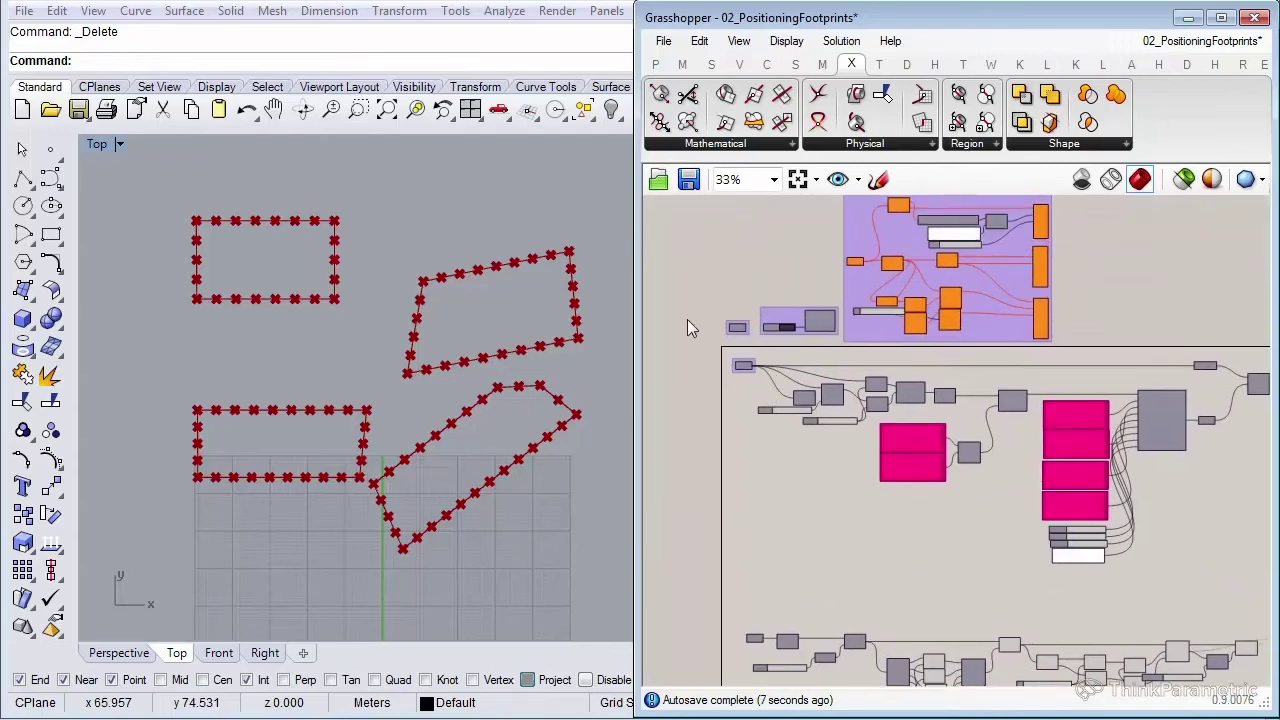
scroll(733, 317, "up", 5)
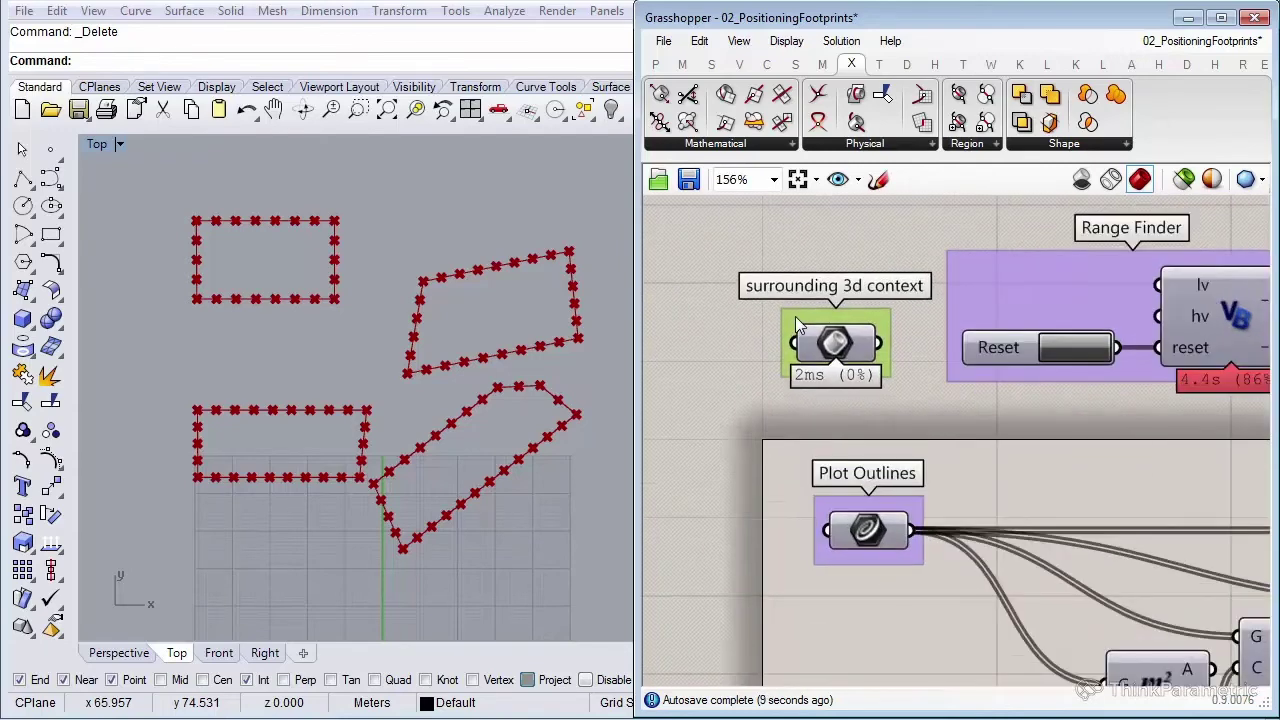
scroll(796, 318, "down", 6)
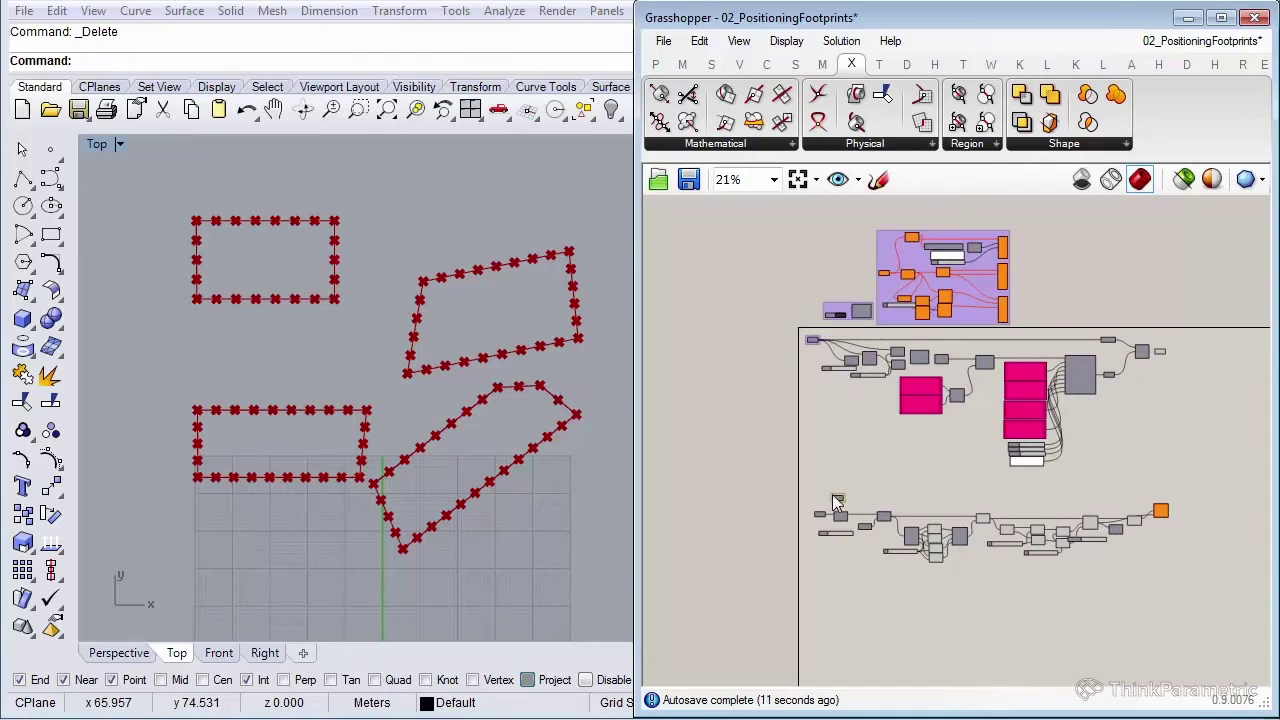
scroll(832, 494, "up", 3)
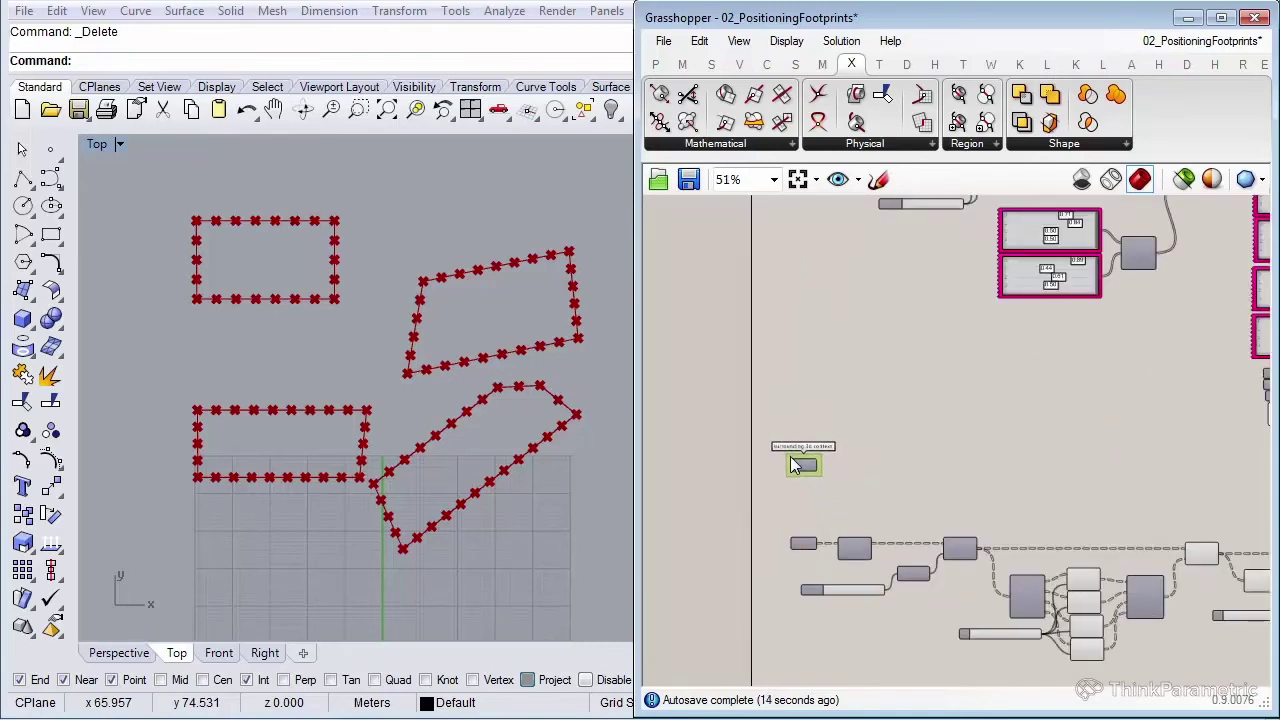
scroll(837, 505, "up", 2)
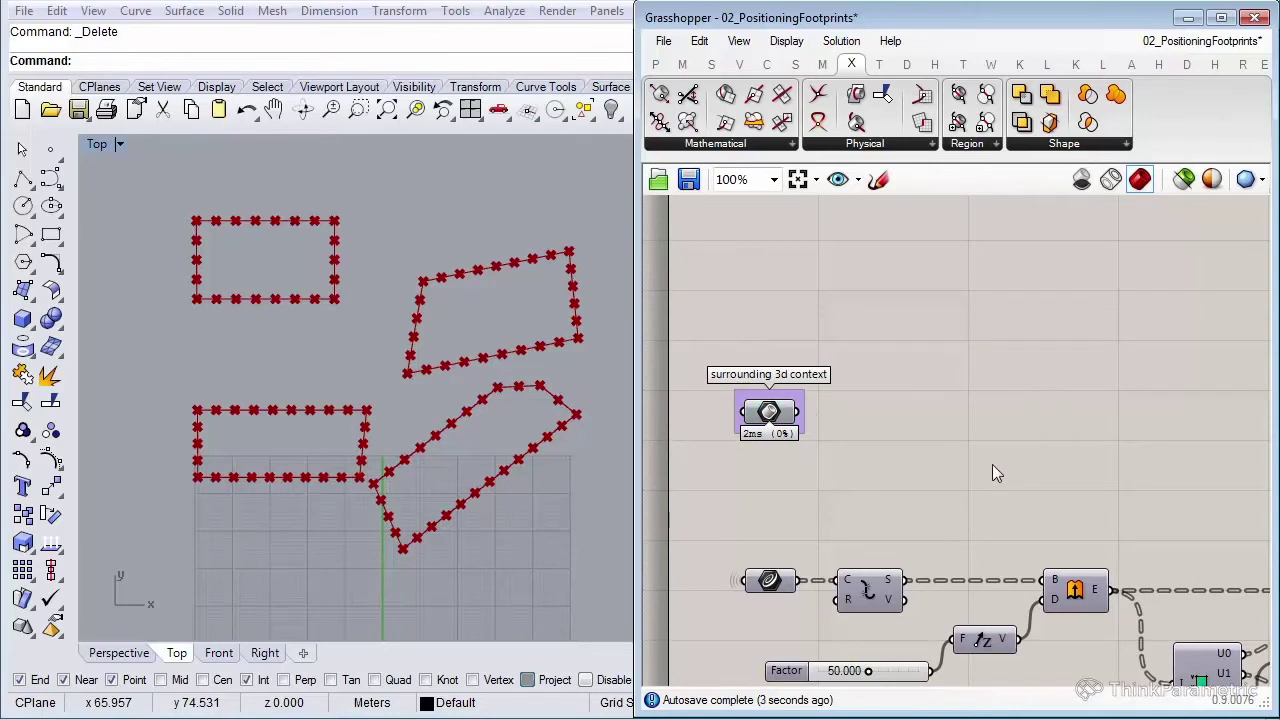
Add a Mesh Brep component, connect the surrounding 3d context to its B input, and place both higher above the chain
double_click(991, 428)
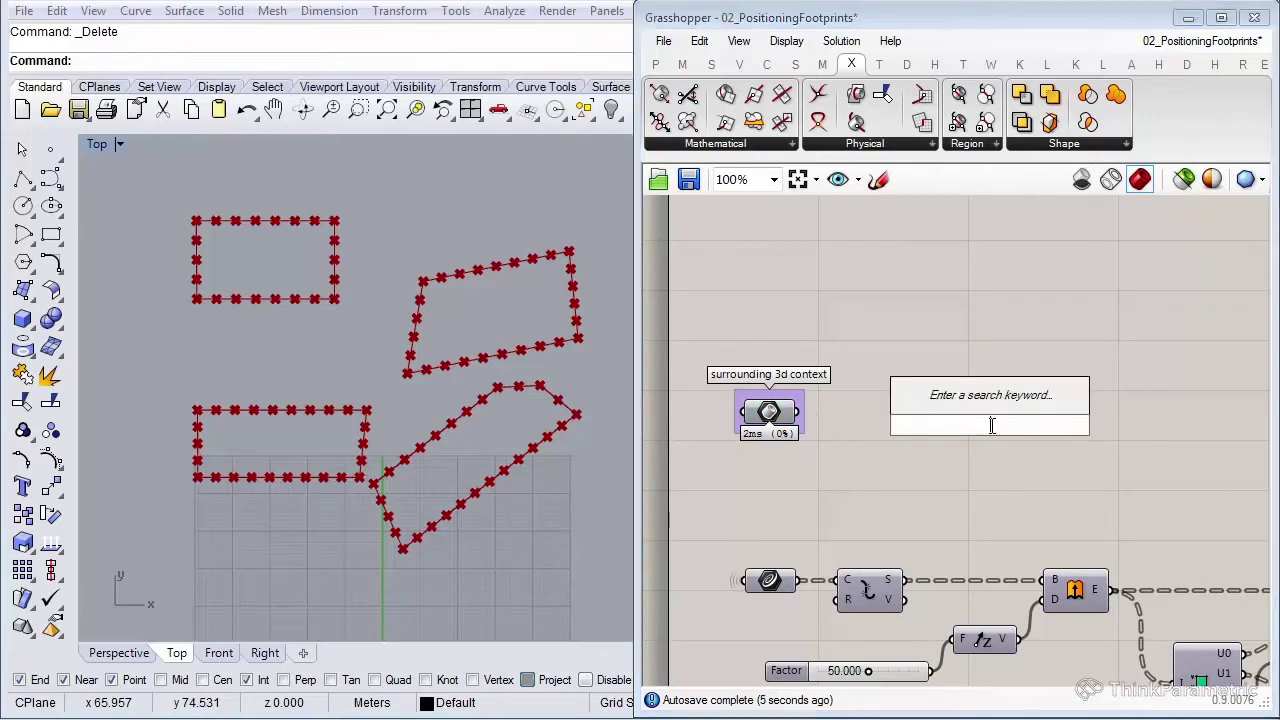
type("brep me")
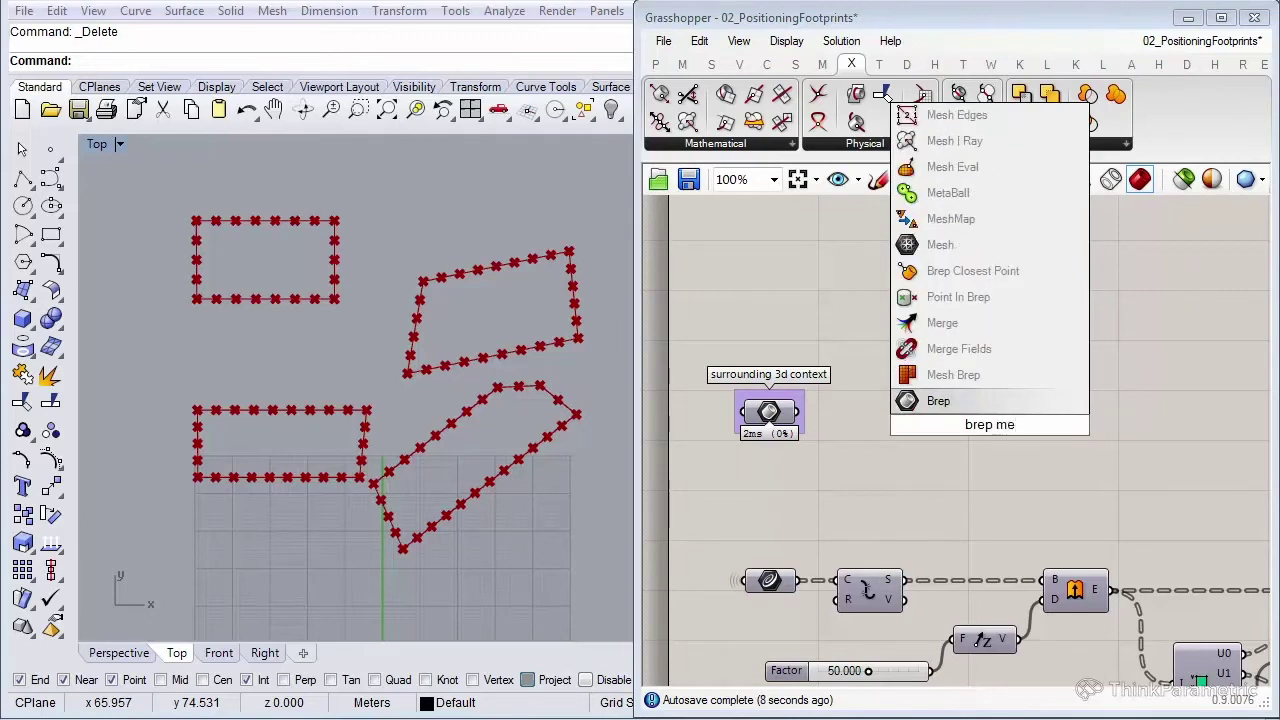
left_click(1000, 377)
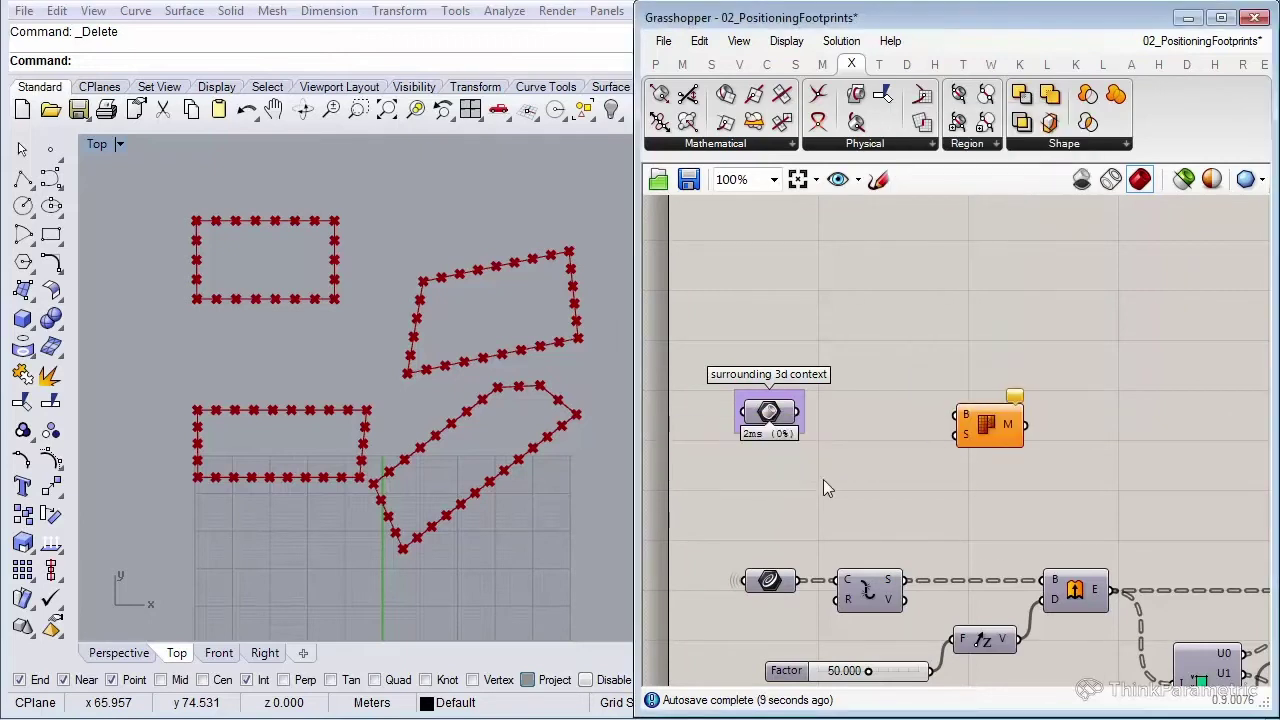
left_click_drag(797, 413, 791, 296)
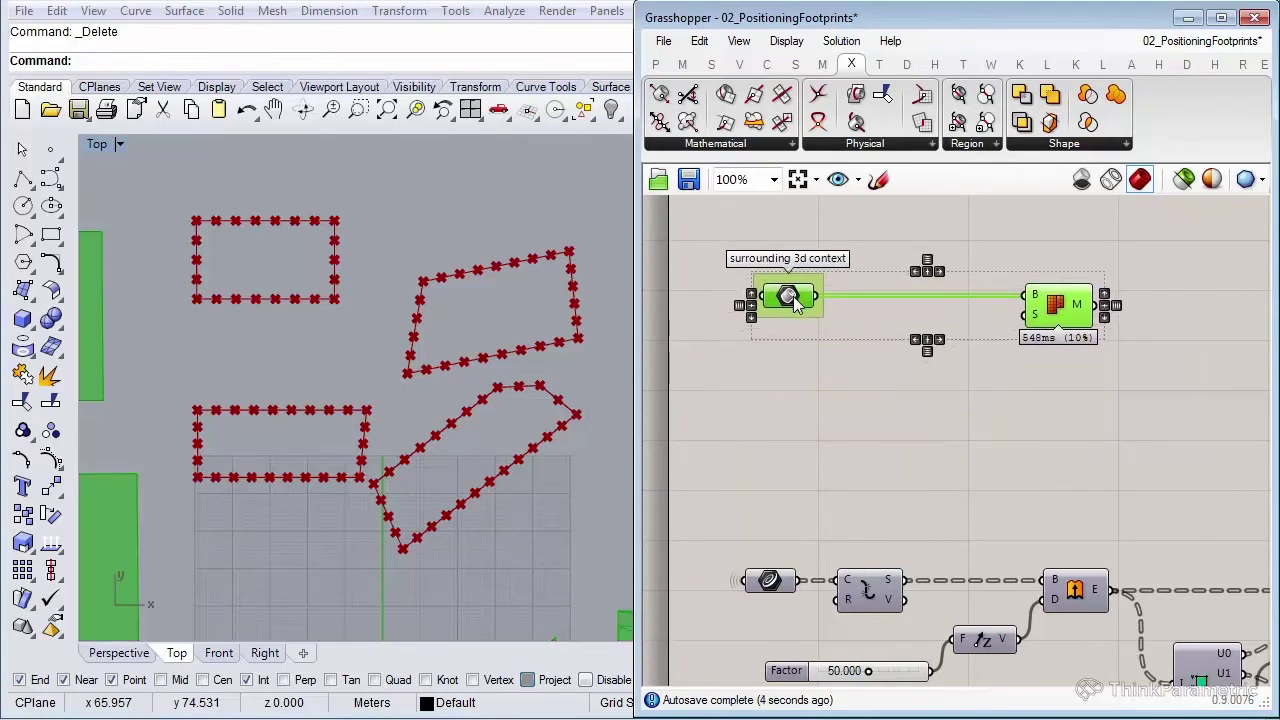
left_click(822, 427)
right_click_drag(443, 429, 465, 423)
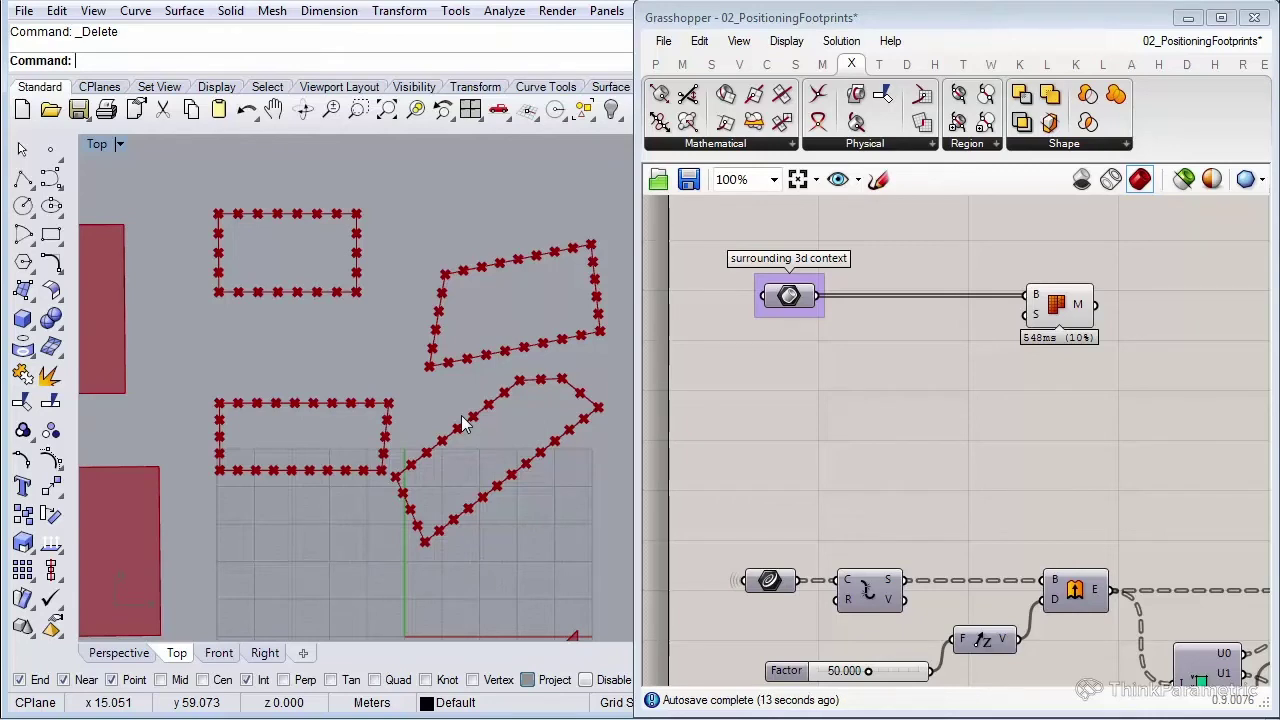
Add a Brep parameter below the surrounding 3d context and connect the Extrude component's E output to it
right_click_drag(897, 462, 901, 441)
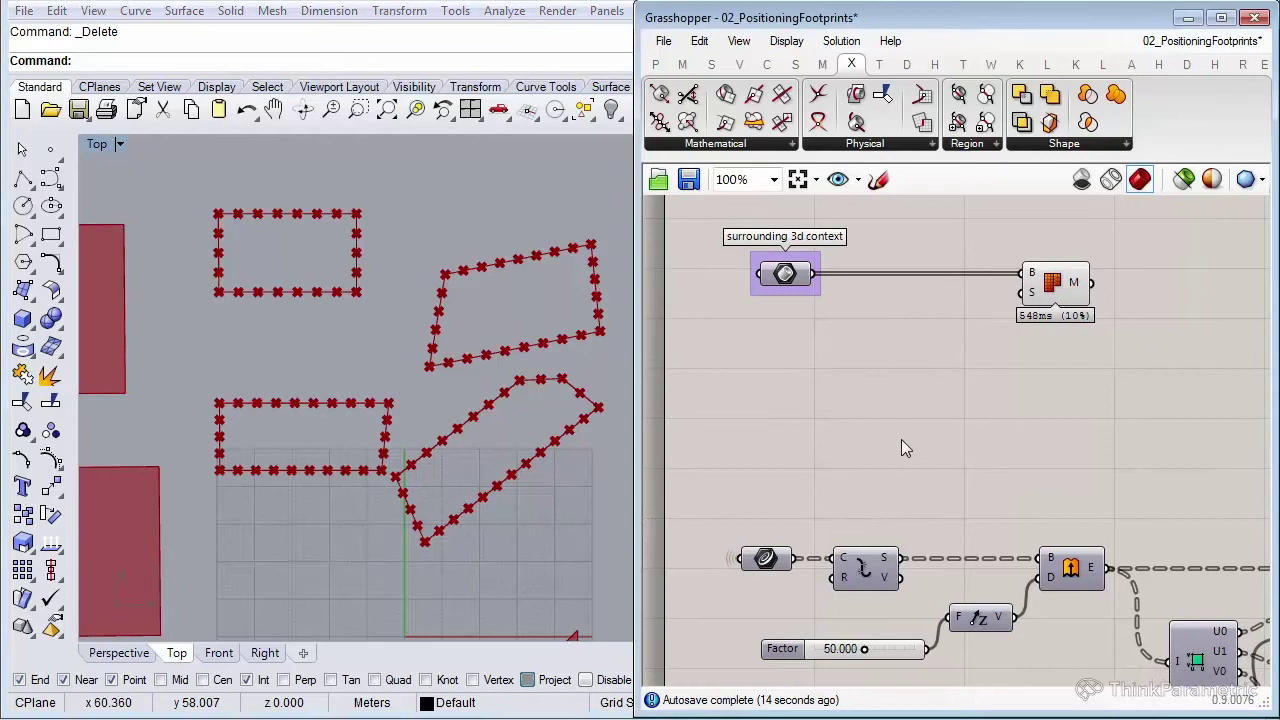
double_click(804, 411)
type("brep")
key("Return")
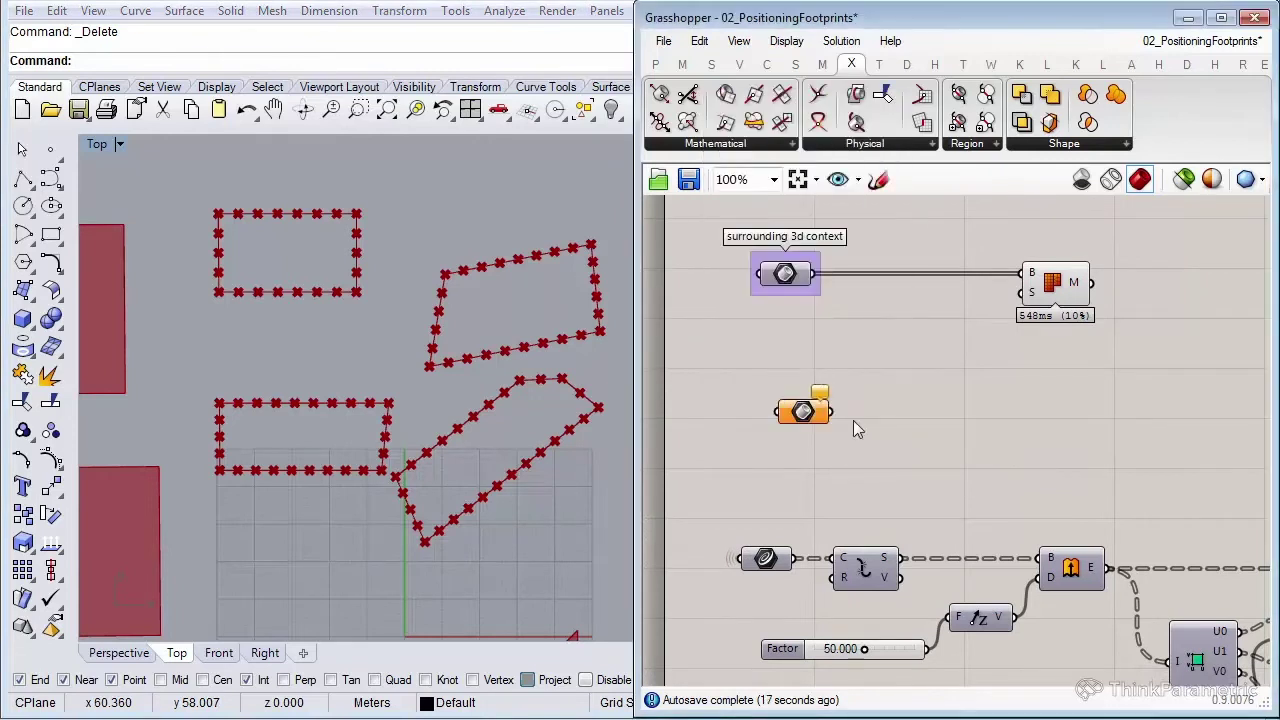
left_click_drag(1112, 568, 776, 378)
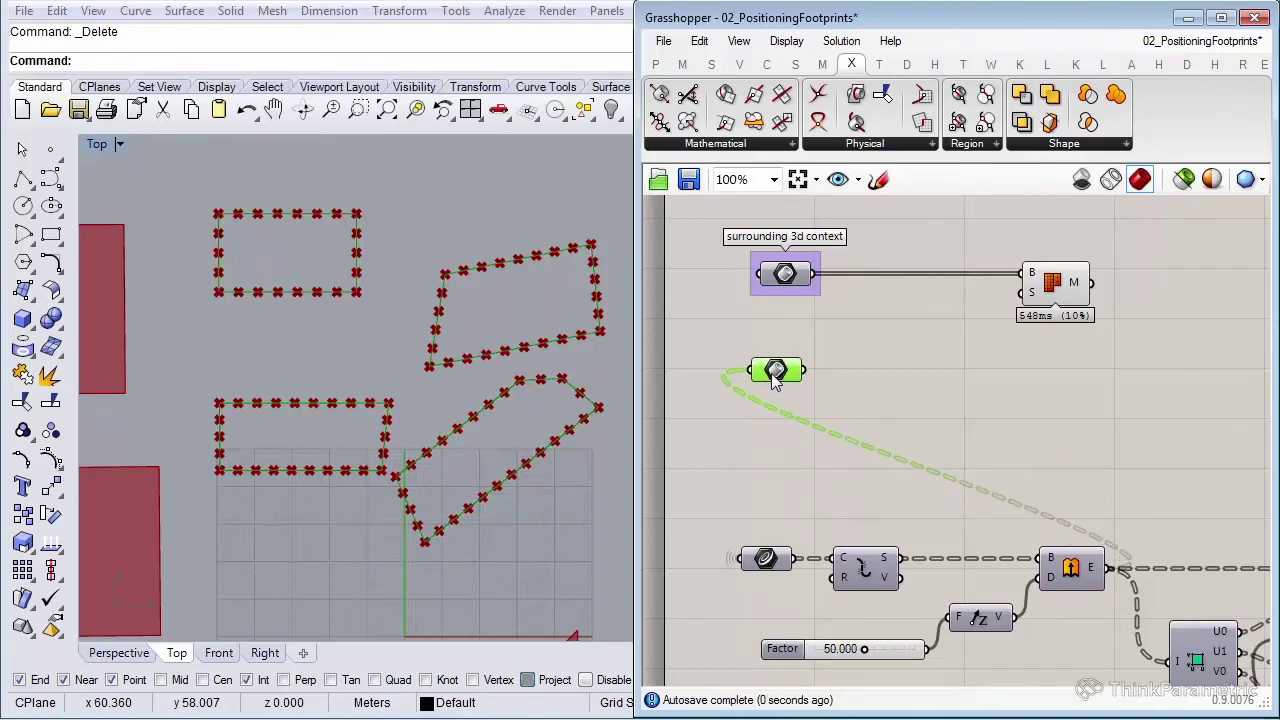
Set the new Brep parameter's wire display to Hidden and place it closer below the surrounding 3d context
left_click(812, 412)
right_click(778, 375)
mouse_move(872, 369)
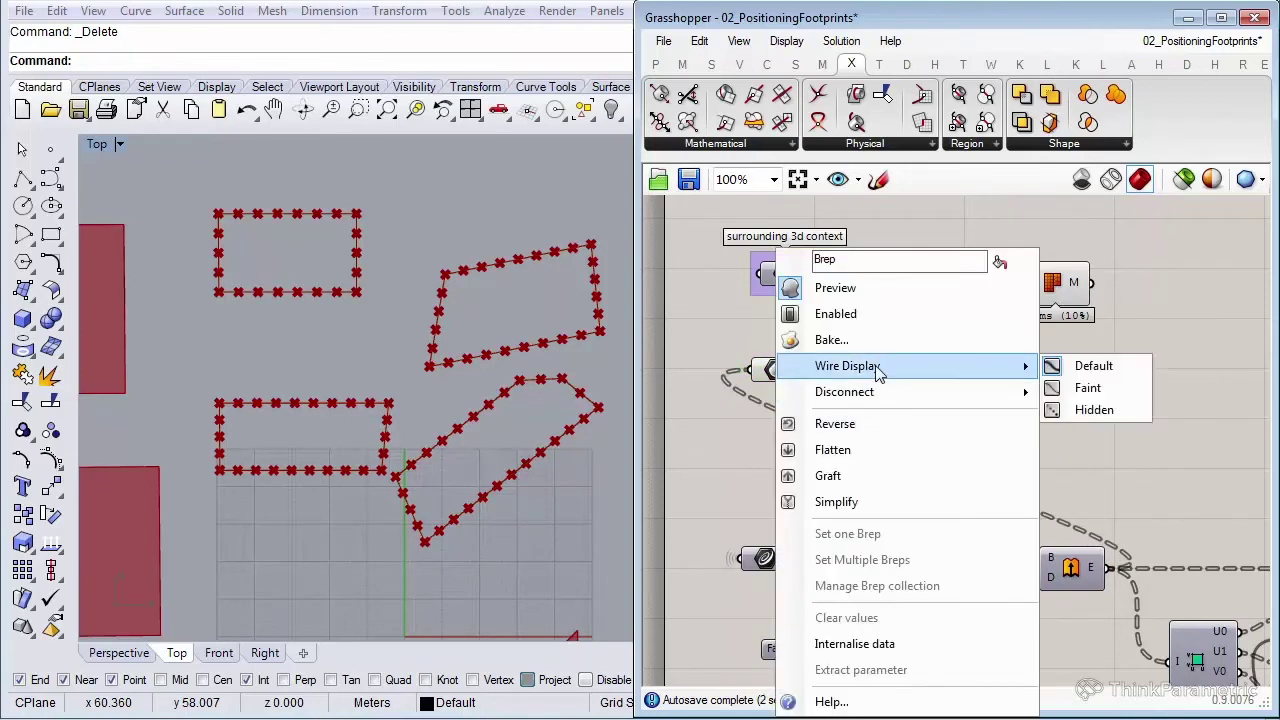
left_click(1016, 408)
left_click_drag(778, 372, 782, 352)
left_click(812, 387)
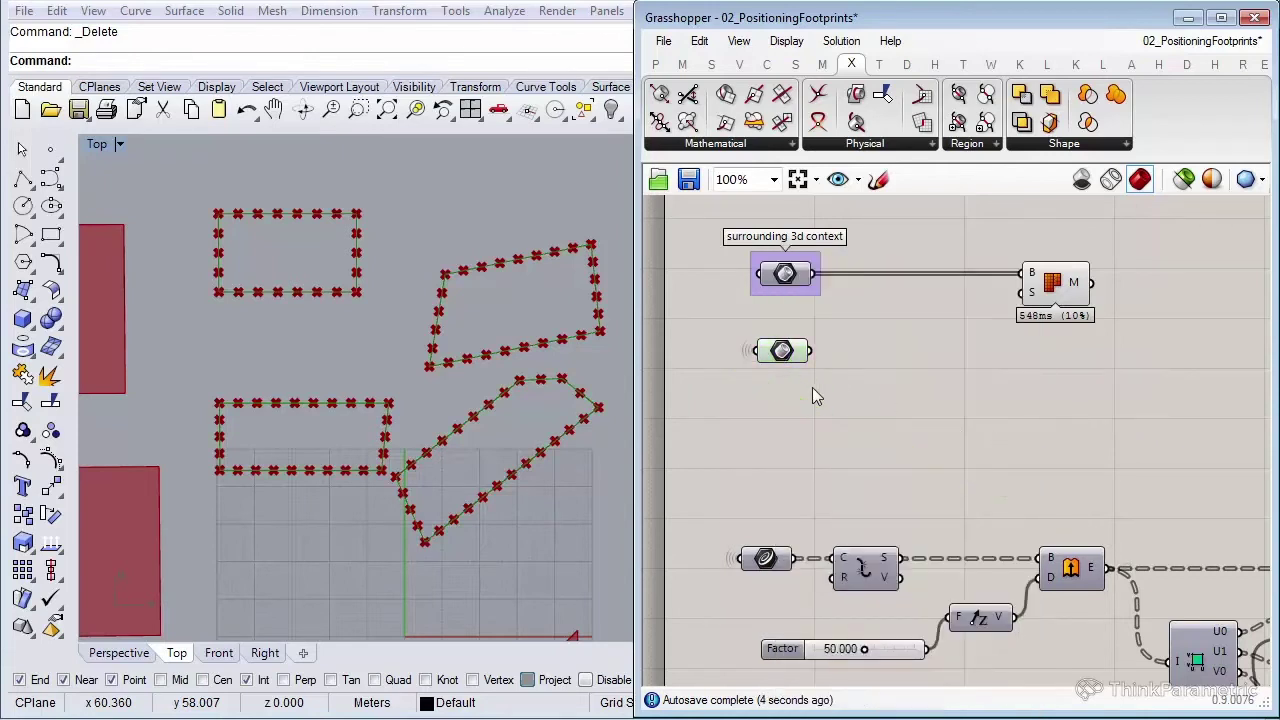
Duplicate Mesh Brep below the original and replace the copy's B input with the new Brep parameter
left_click(1060, 288)
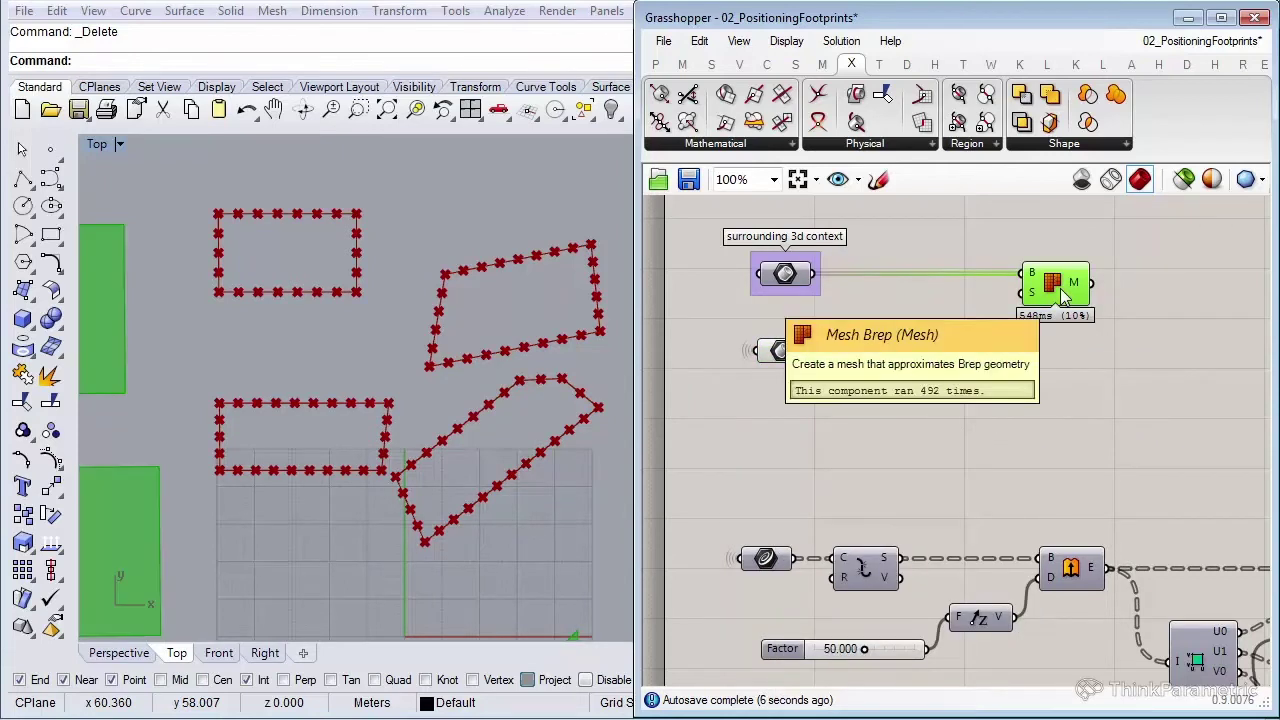
key("ctrl+c")
key("ctrl+v")
left_click_drag(1061, 291, 1057, 355)
left_click(858, 401)
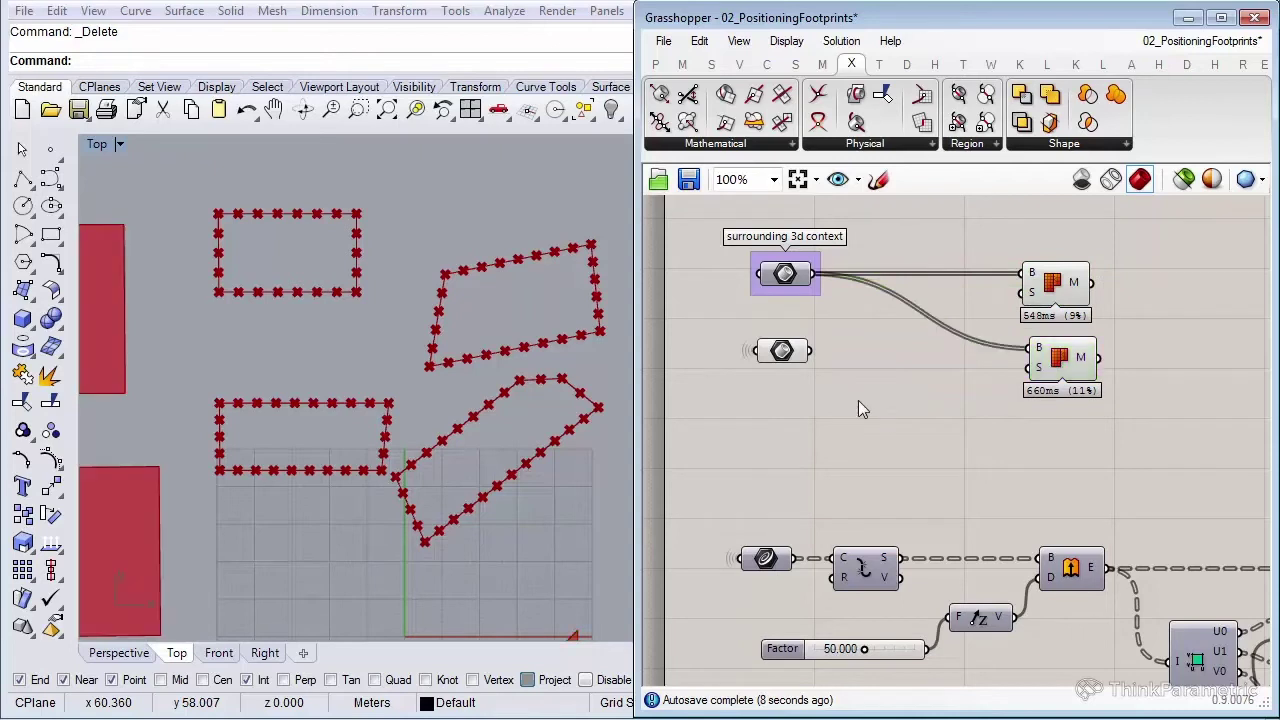
left_click_drag(813, 352, 1034, 349)
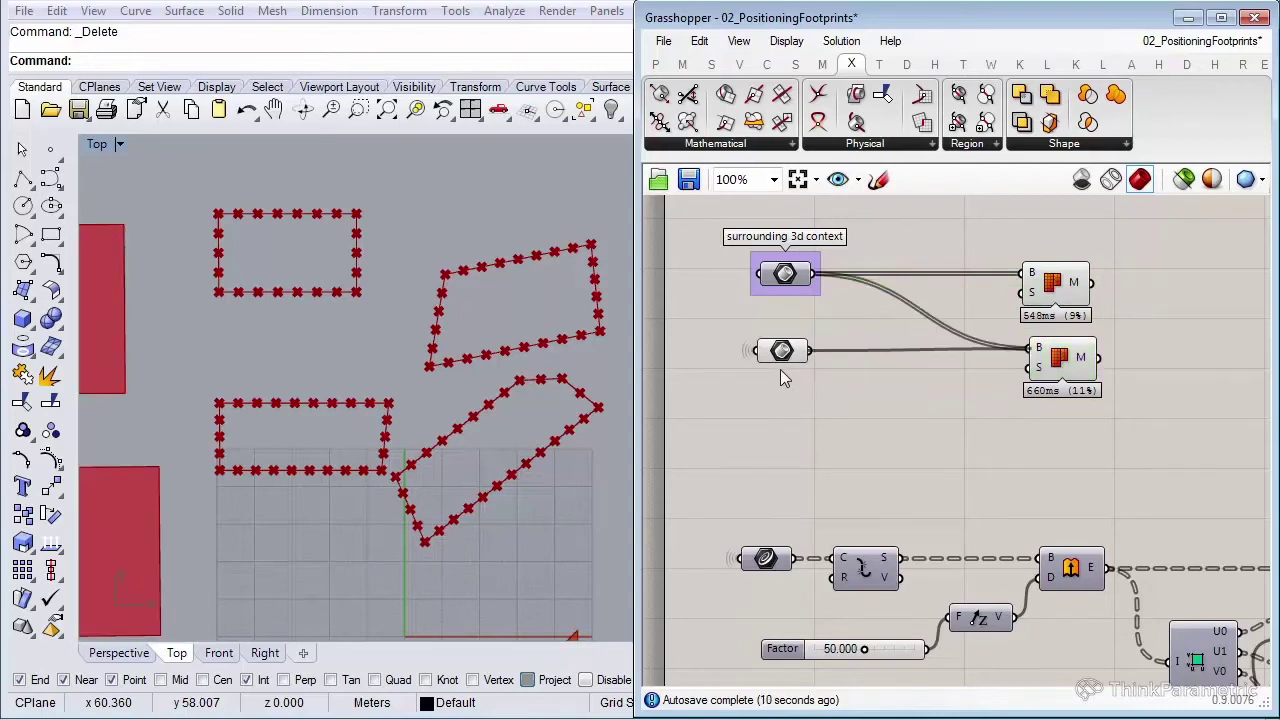
left_click_drag(787, 364, 792, 356)
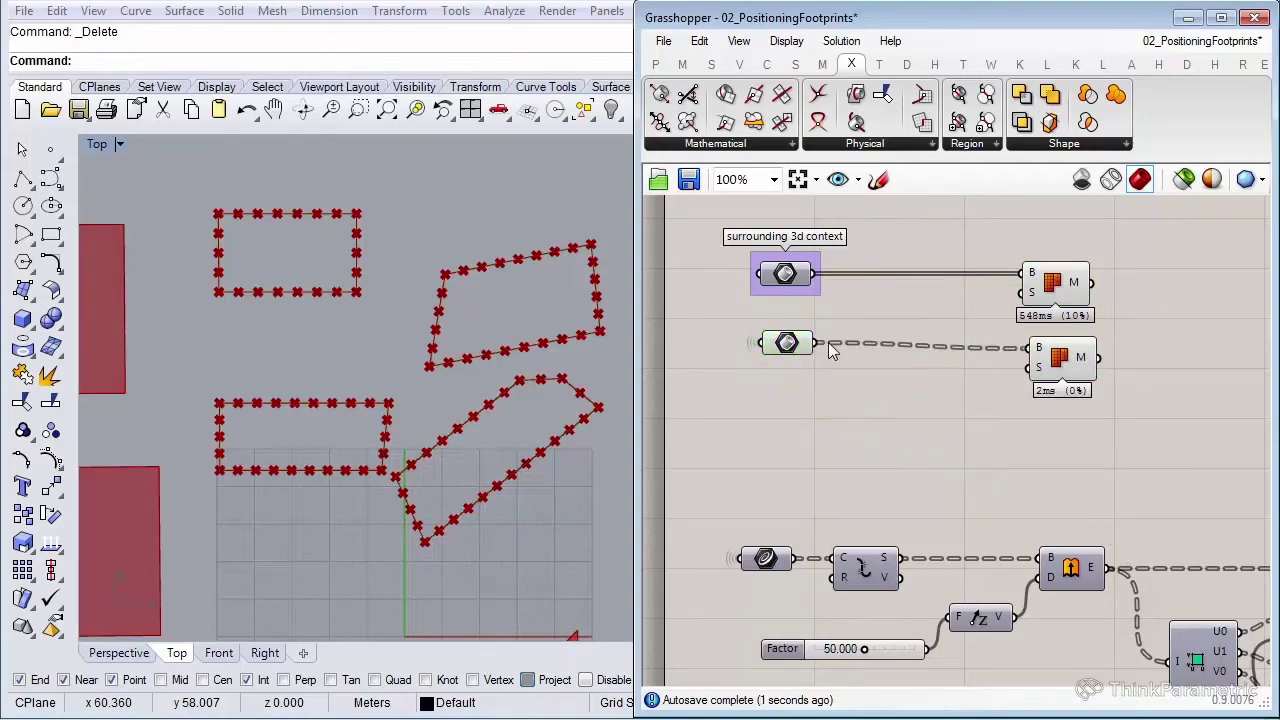
Turn off the preview of the Brep parameter holding the extrusions and align it with the second Mesh Brep
left_click(787, 344)
middle_click(794, 355)
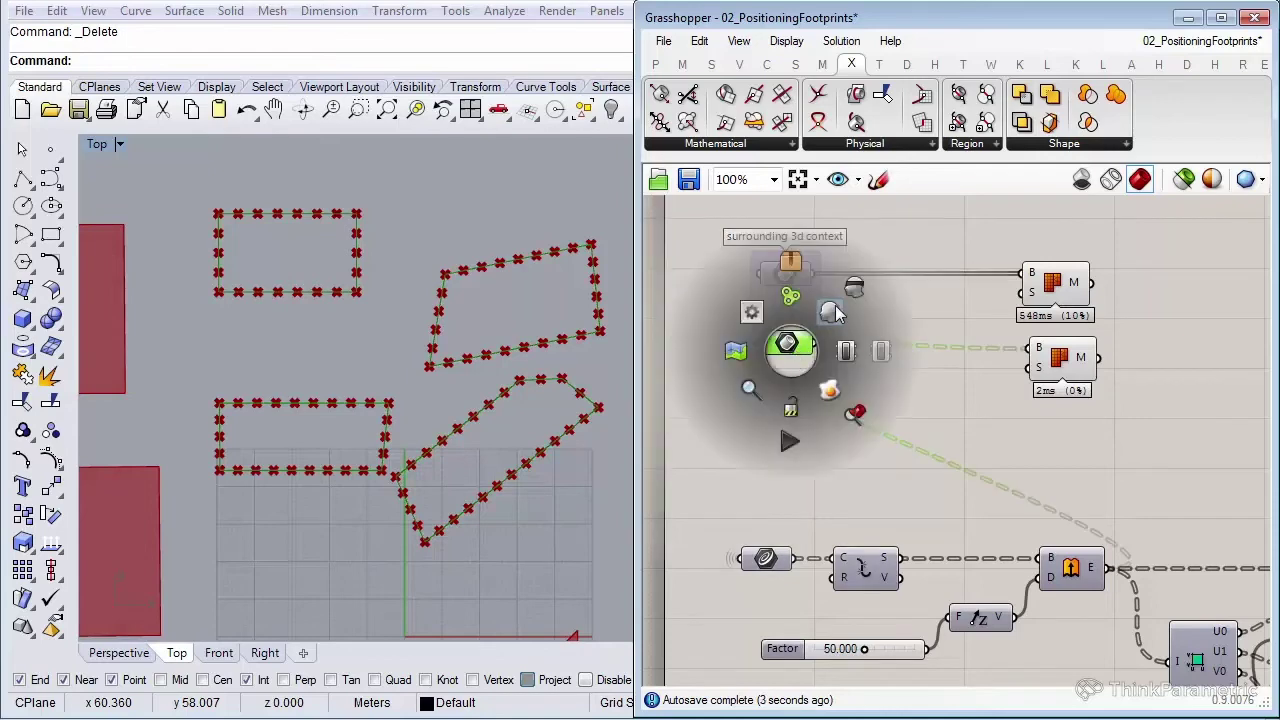
left_click(885, 423)
left_click_drag(794, 345, 791, 351)
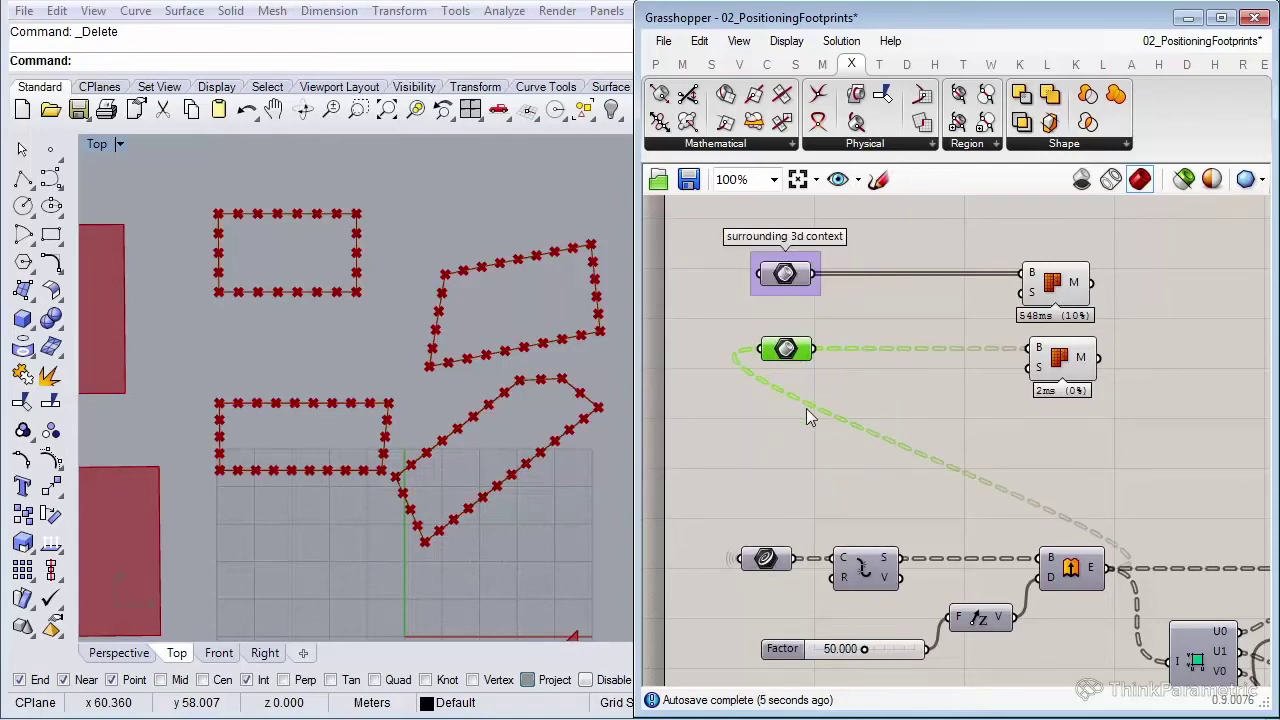
left_click(806, 408)
Examine the meshed surrounding buildings around the site in the Top view
scroll(232, 431, "down", 8)
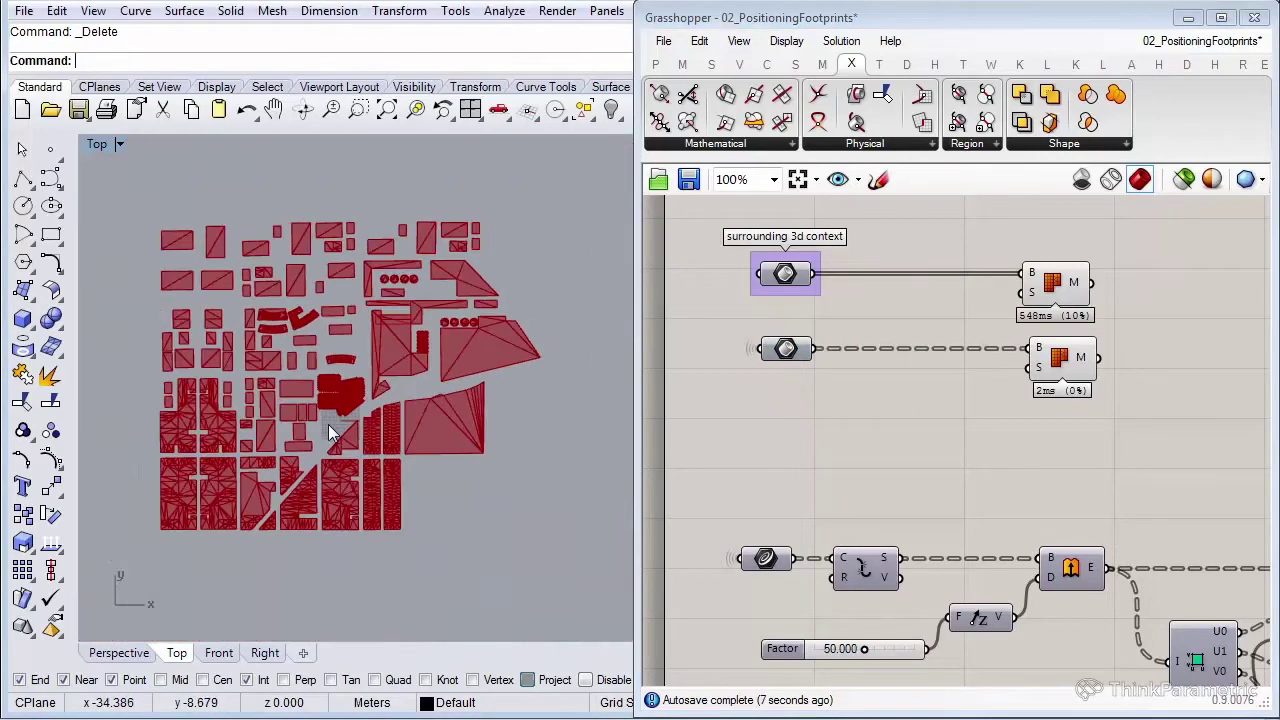
scroll(365, 333, "up", 3)
scroll(400, 450, "down", 6)
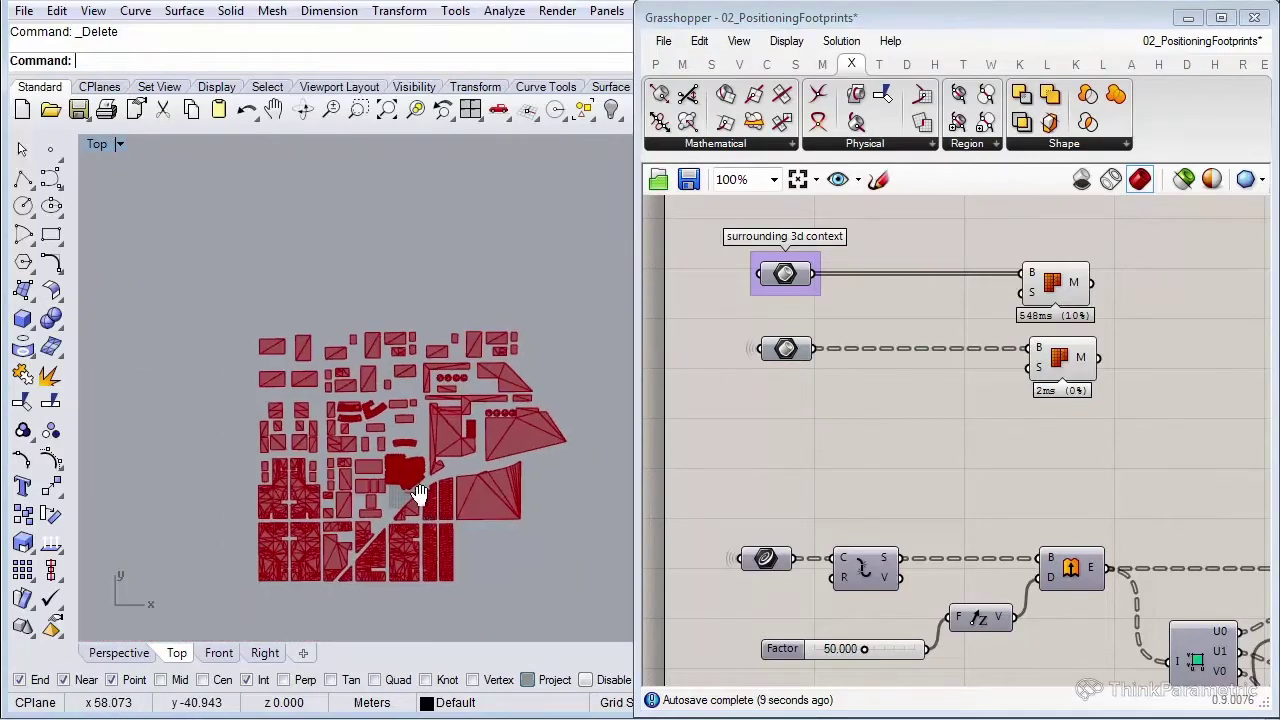
scroll(421, 465, "up", 3)
scroll(421, 465, "down", 1)
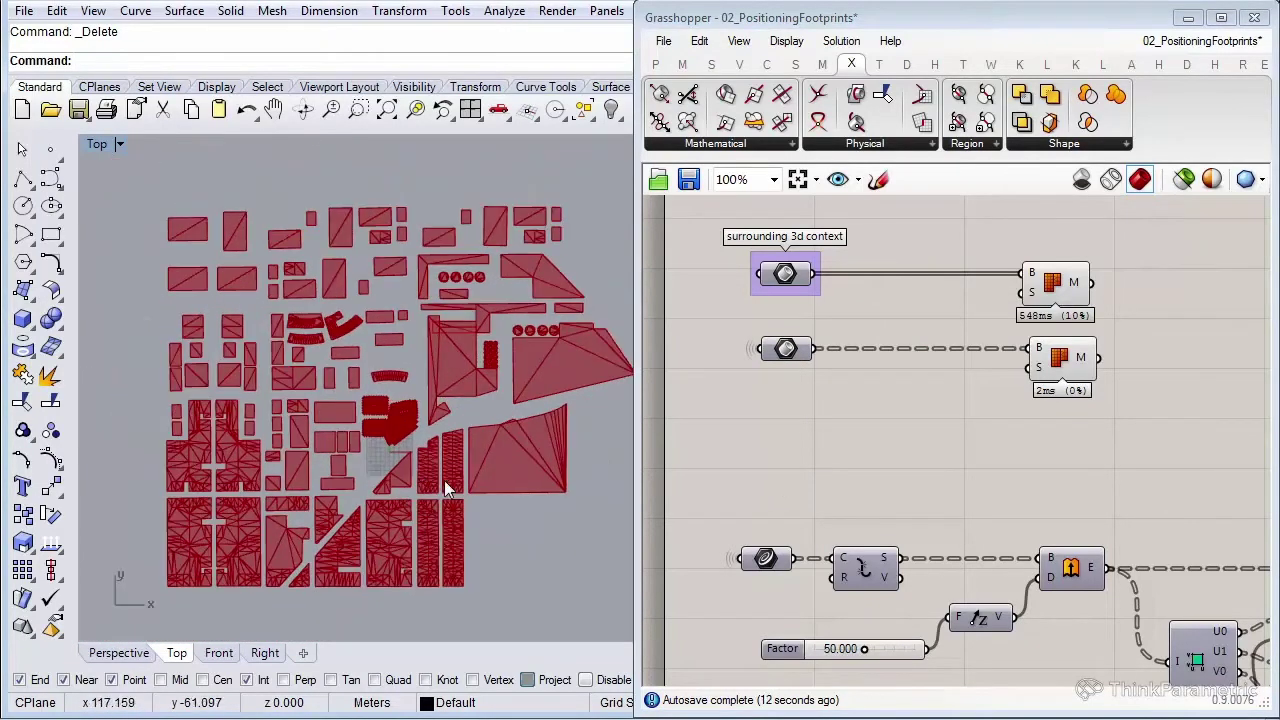
Add a Circle component that takes a plane and radius in the empty area below the two Mesh Brep components
scroll(443, 489, "down", 1)
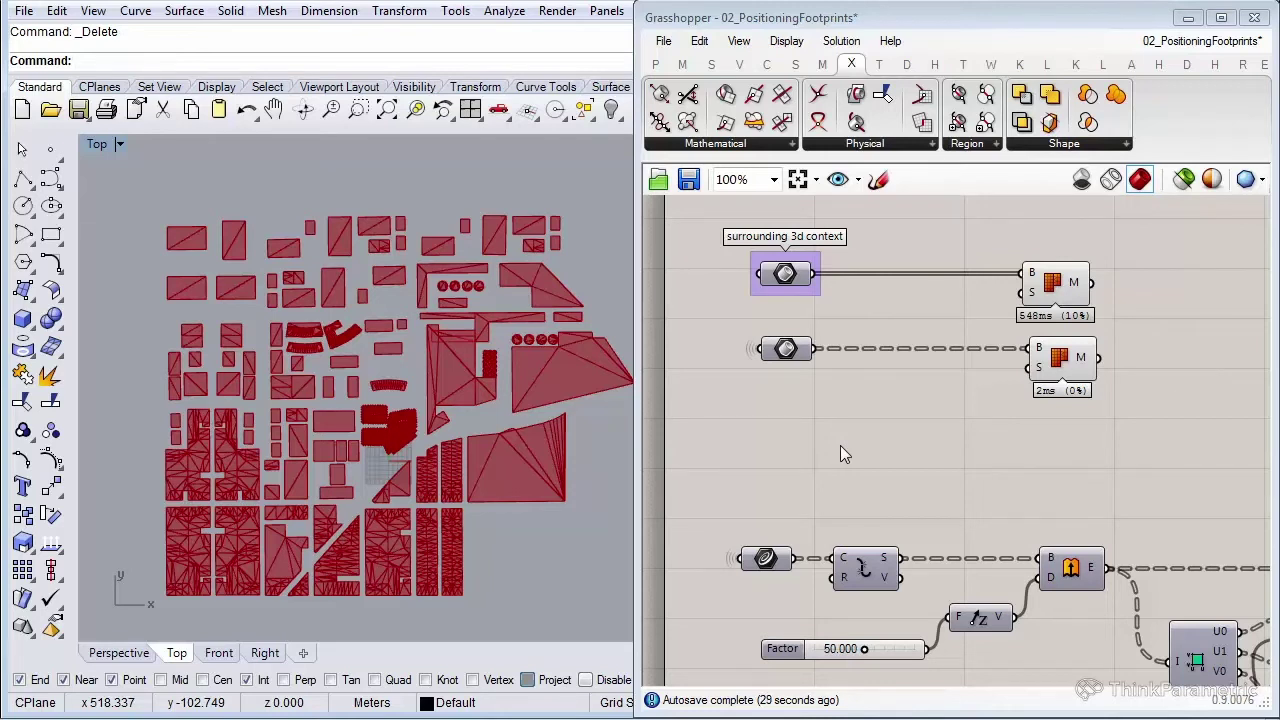
double_click(801, 439)
type("c")
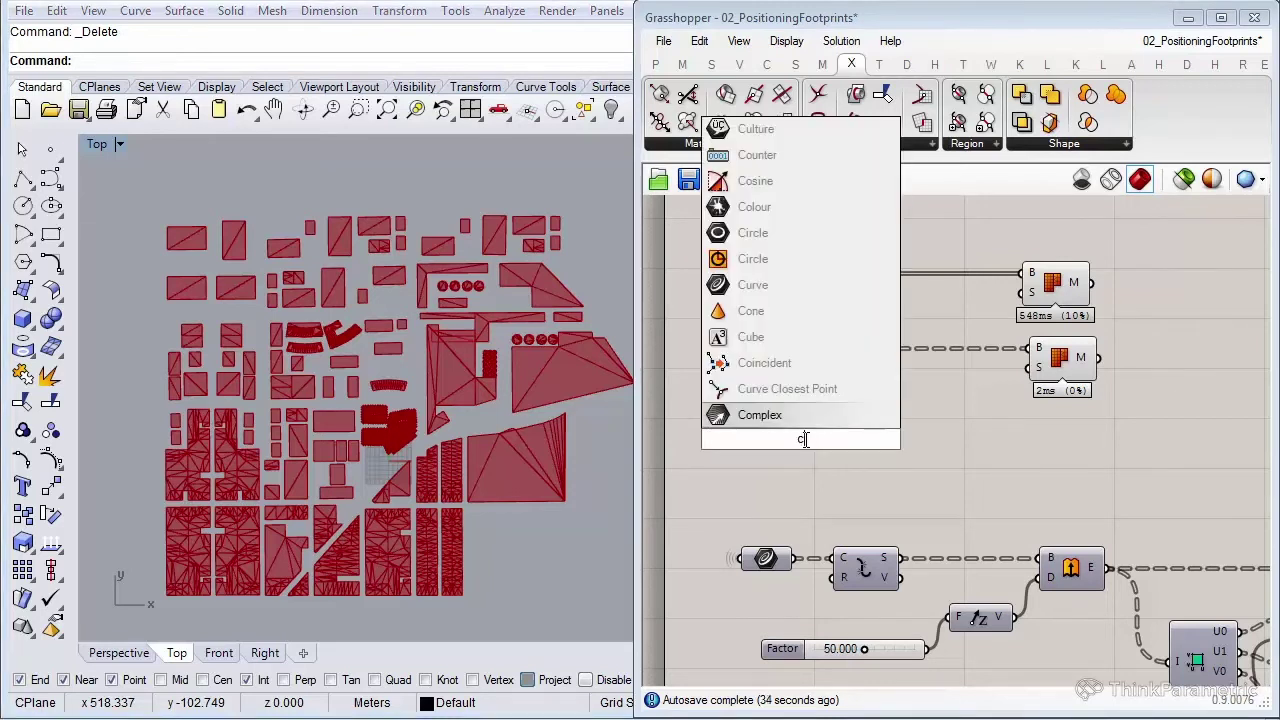
type("ircle")
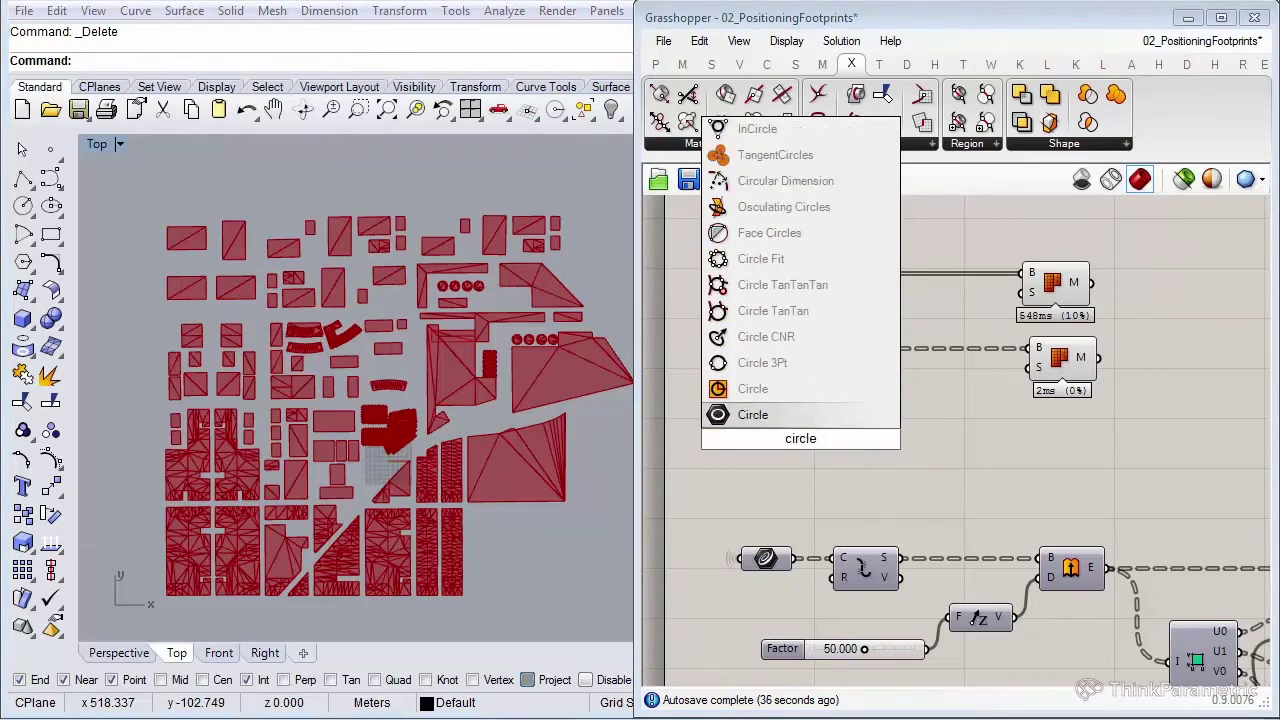
left_click(819, 388)
left_click_drag(809, 450, 954, 448)
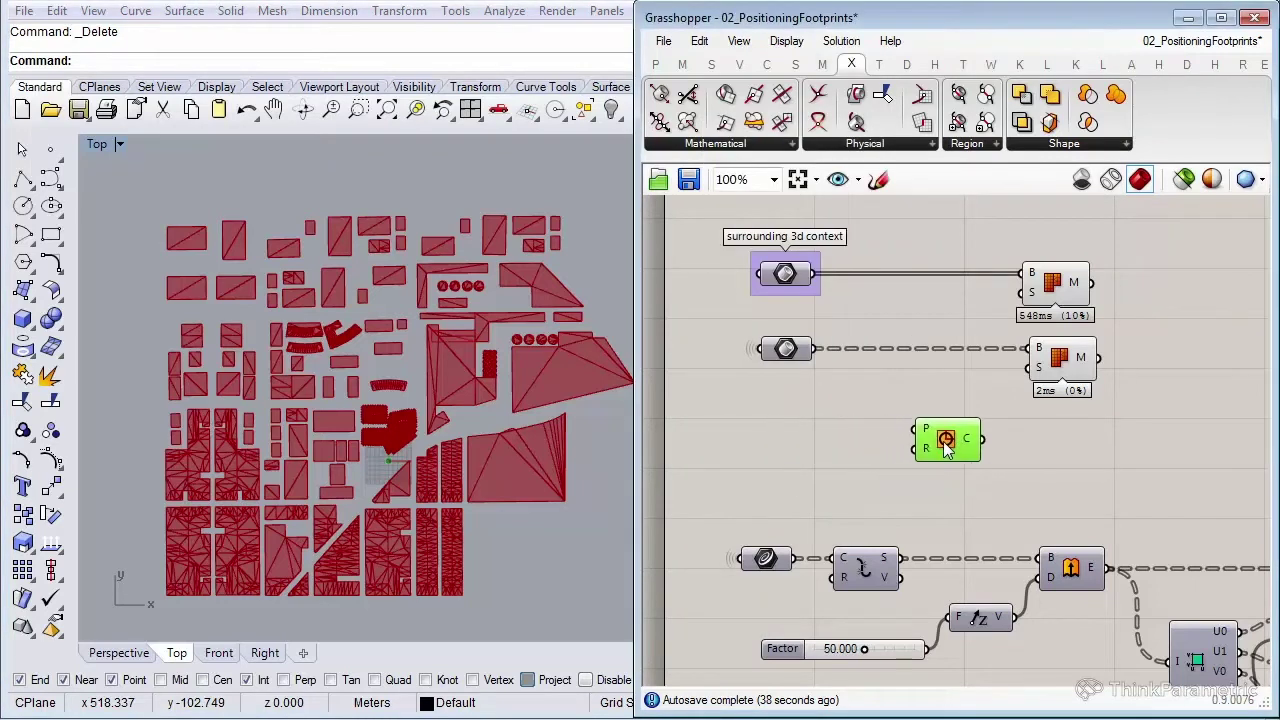
Add a Bounding Box component beside the Circle component, leaving space between the two
double_click(788, 436)
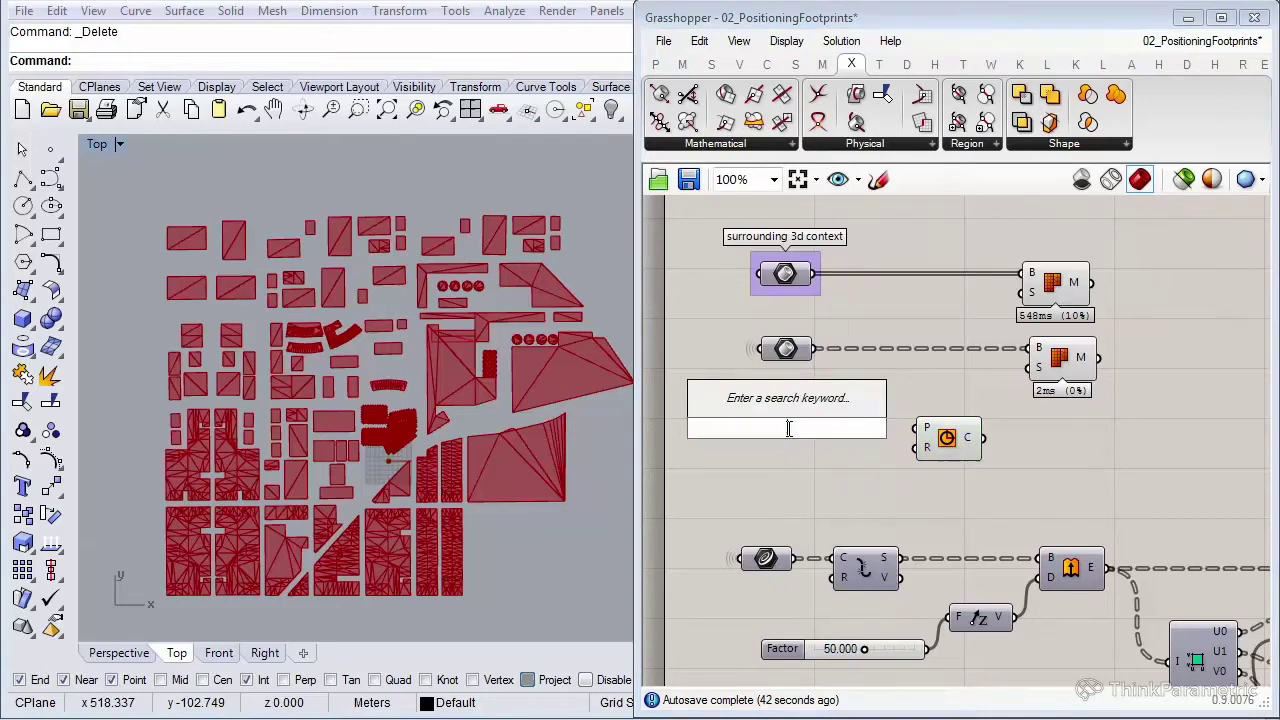
type("bound")
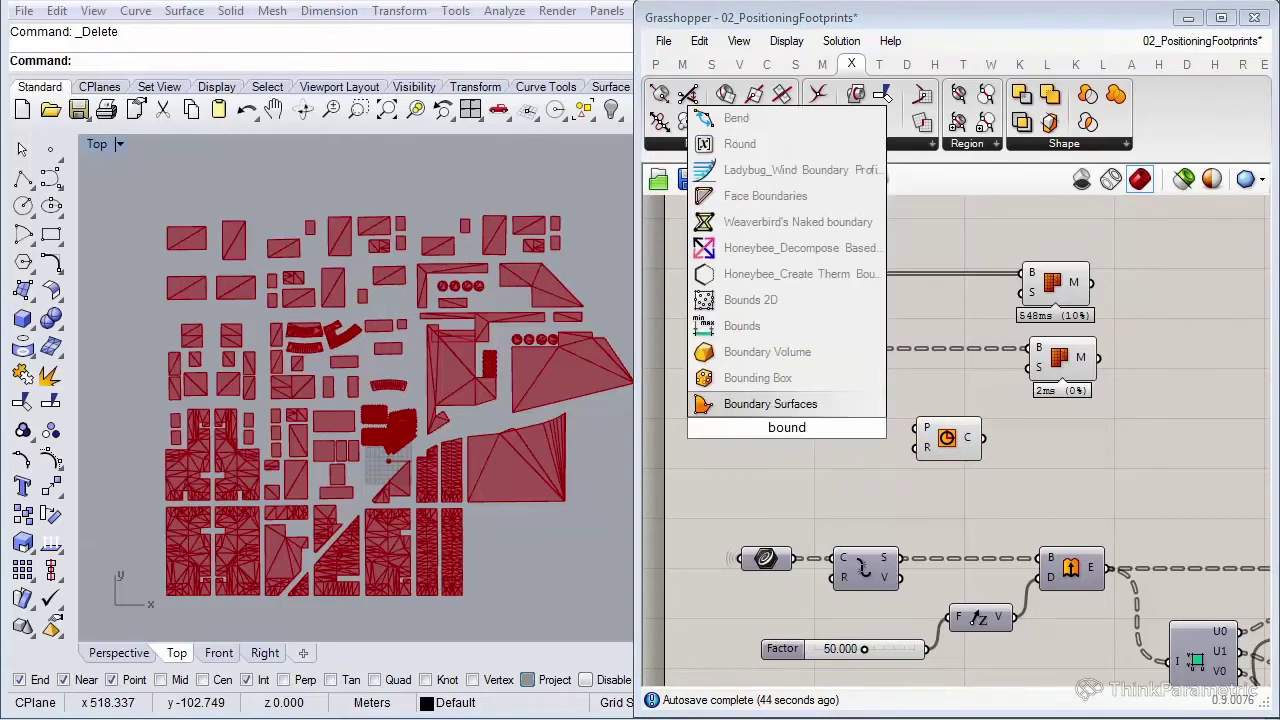
left_click(757, 377)
scroll(792, 399, "up", 3)
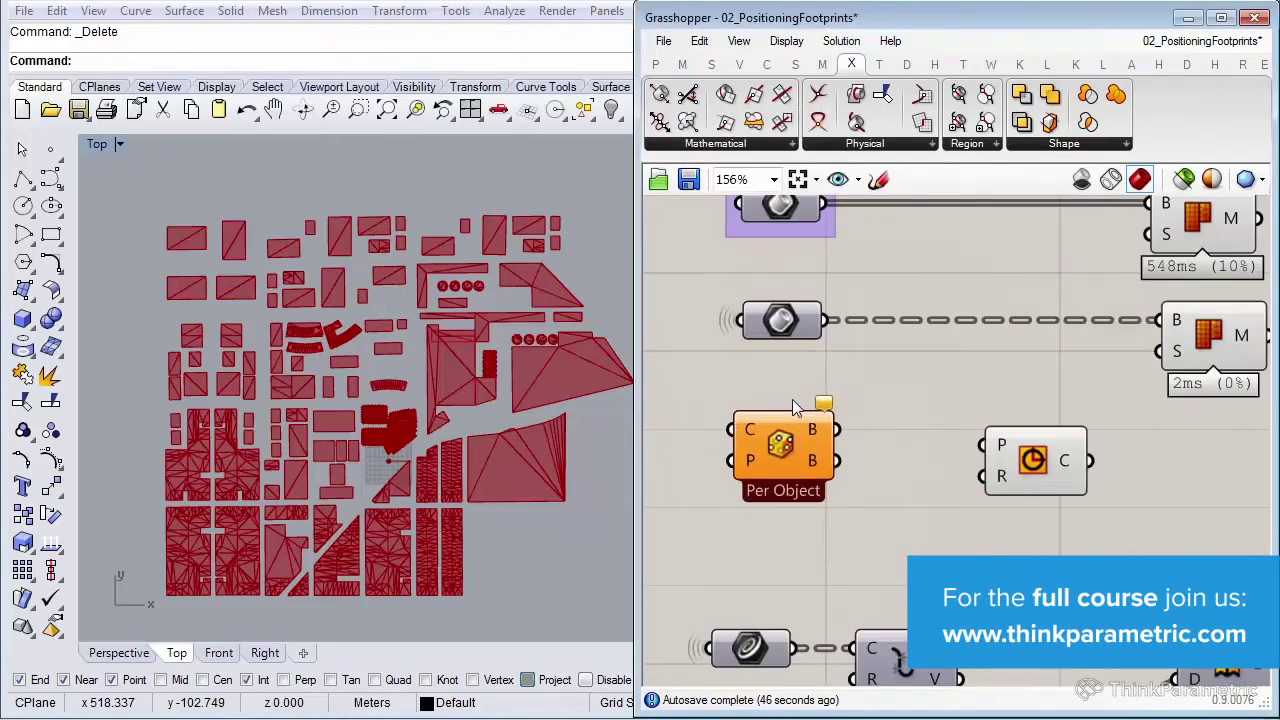
left_click_drag(788, 439, 830, 450)
left_click(807, 524)
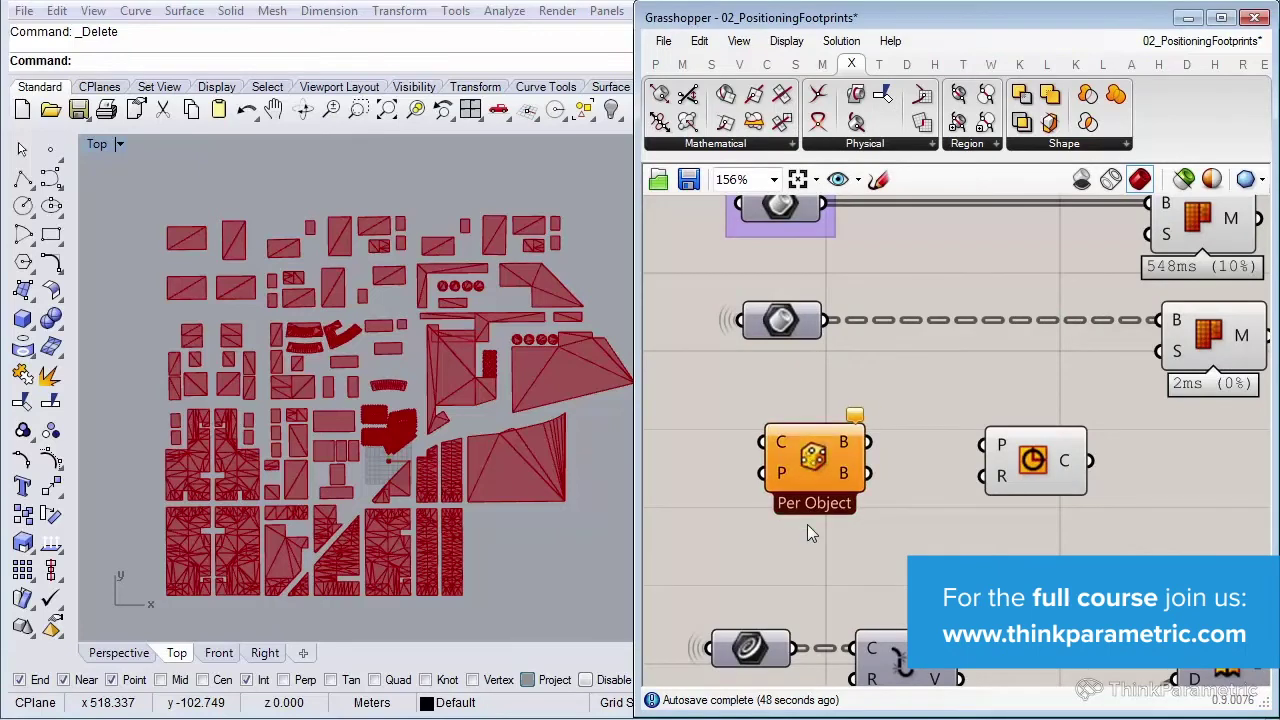
Connect the Plot Outlines curves to the Bounding Box's C input
scroll(801, 522, "down", 5)
scroll(797, 317, "up", 3)
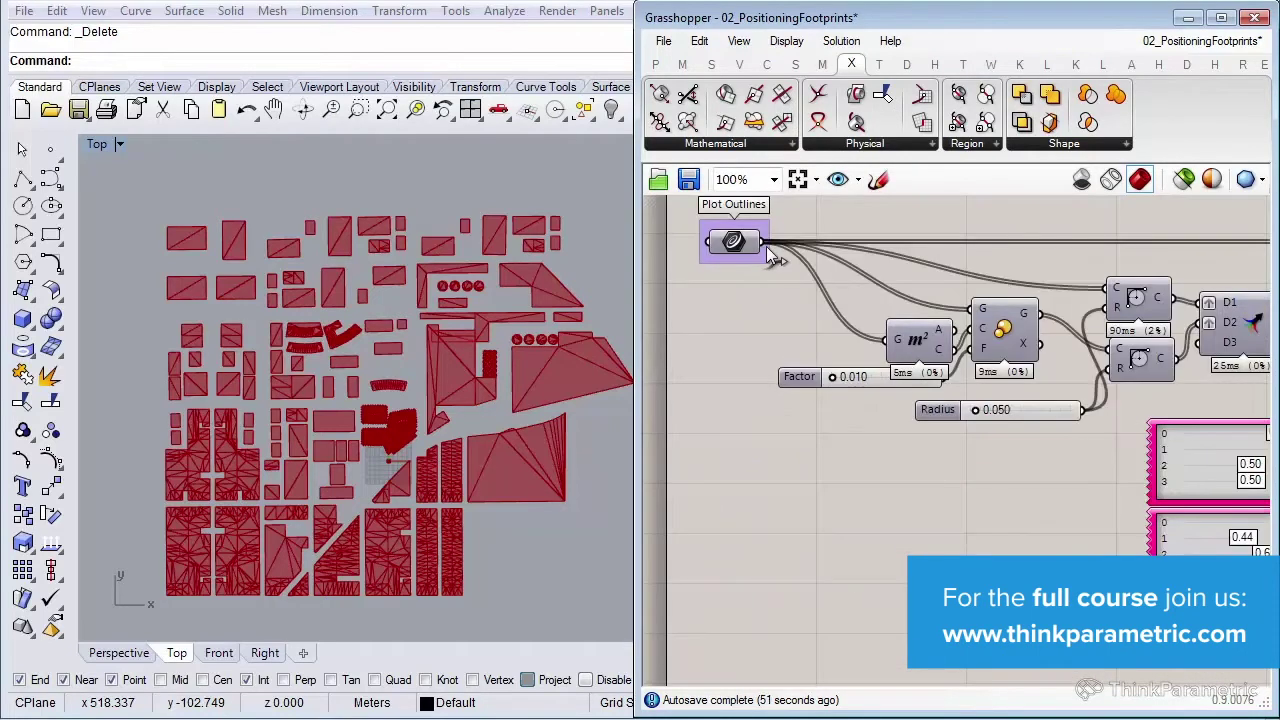
left_click_drag(768, 163, 755, 490)
scroll(931, 250, "down", 3)
scroll(937, 557, "up", 3)
scroll(762, 496, "up", 3)
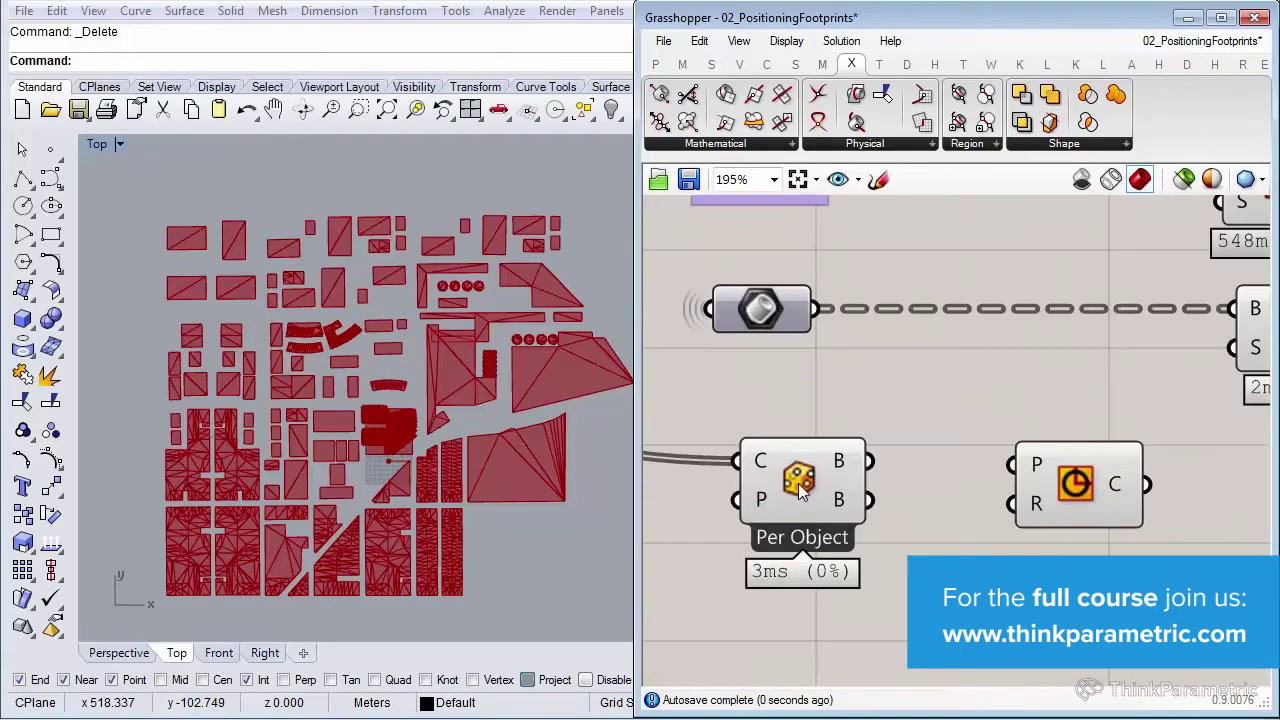
Switch the Bounding Box to Union Box and set its C input's wire display to Hidden
right_click(798, 485)
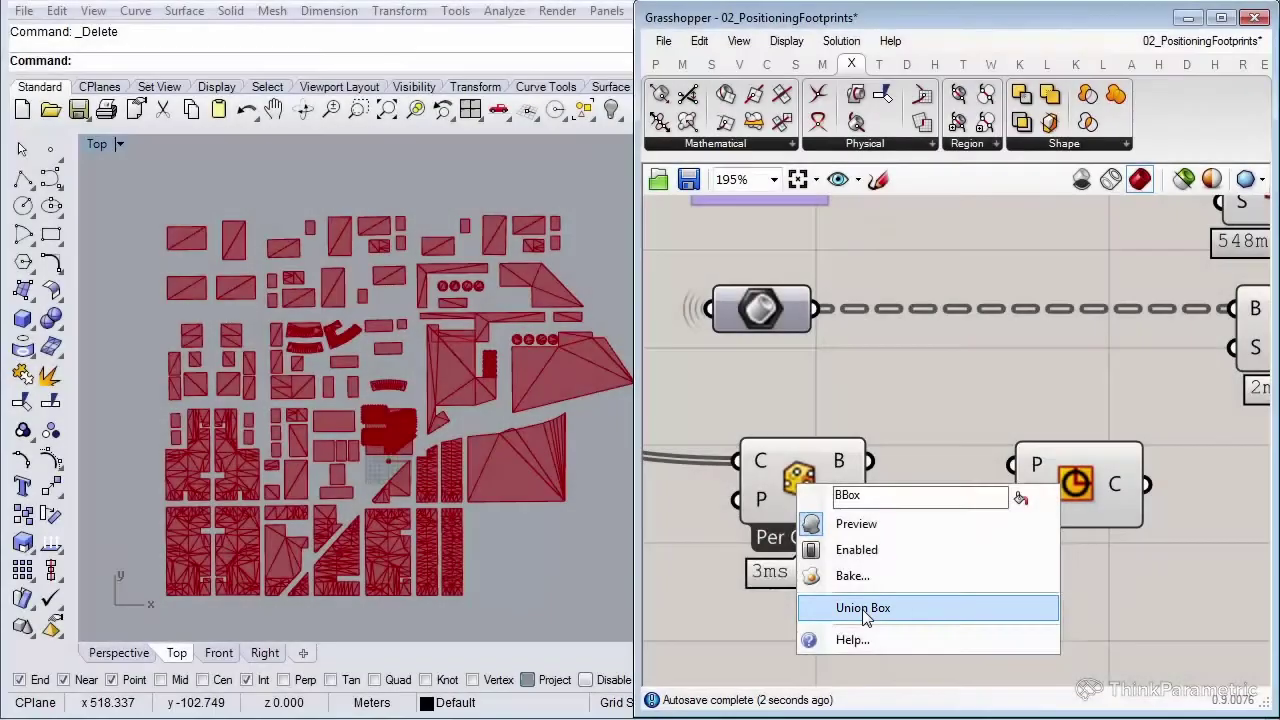
left_click(862, 609)
right_click(760, 473)
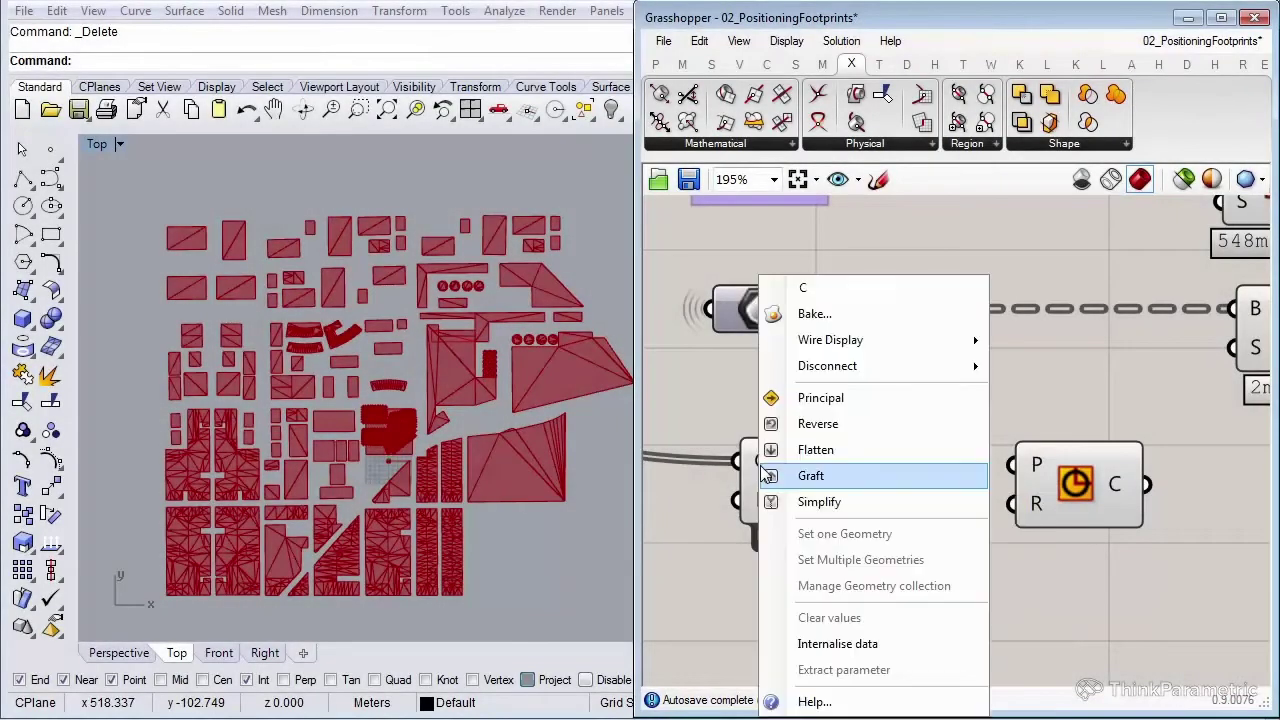
mouse_move(900, 340)
left_click(1037, 385)
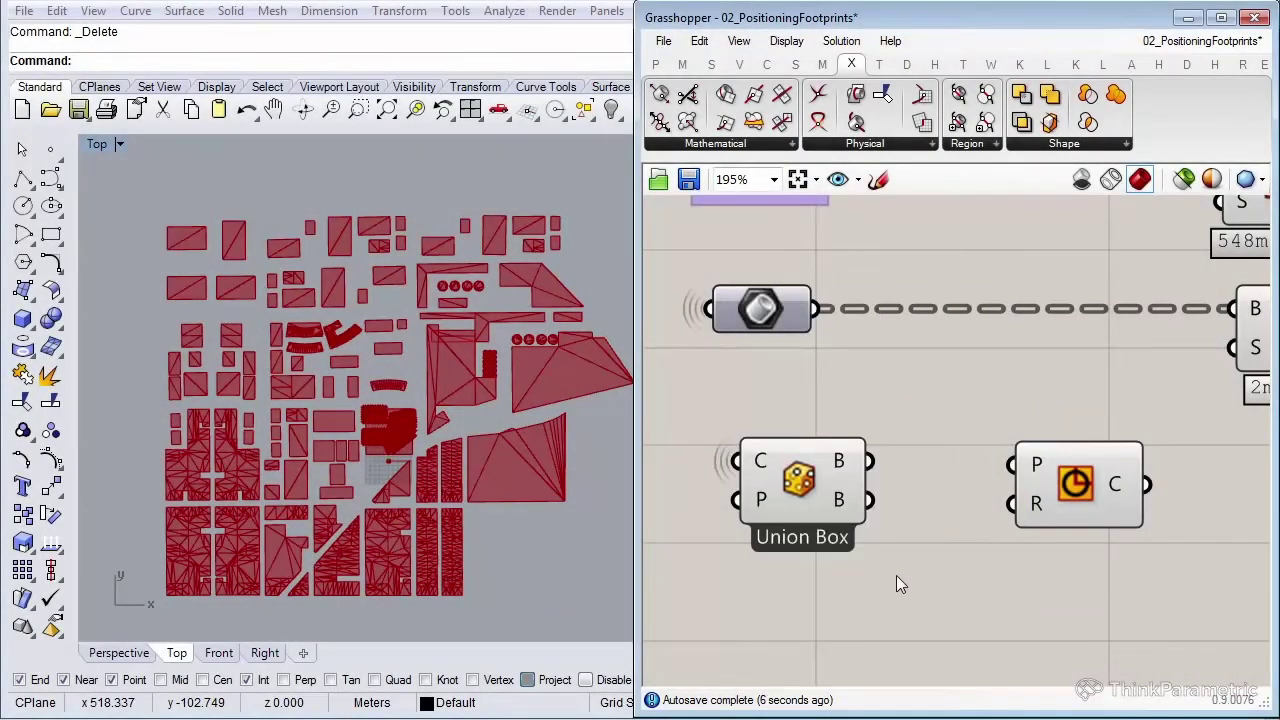
Make room before the Circle component and add an Area component fed by the union box's first B output
right_click_drag(958, 512, 842, 478)
left_click_drag(965, 470, 1099, 470)
left_click(776, 536)
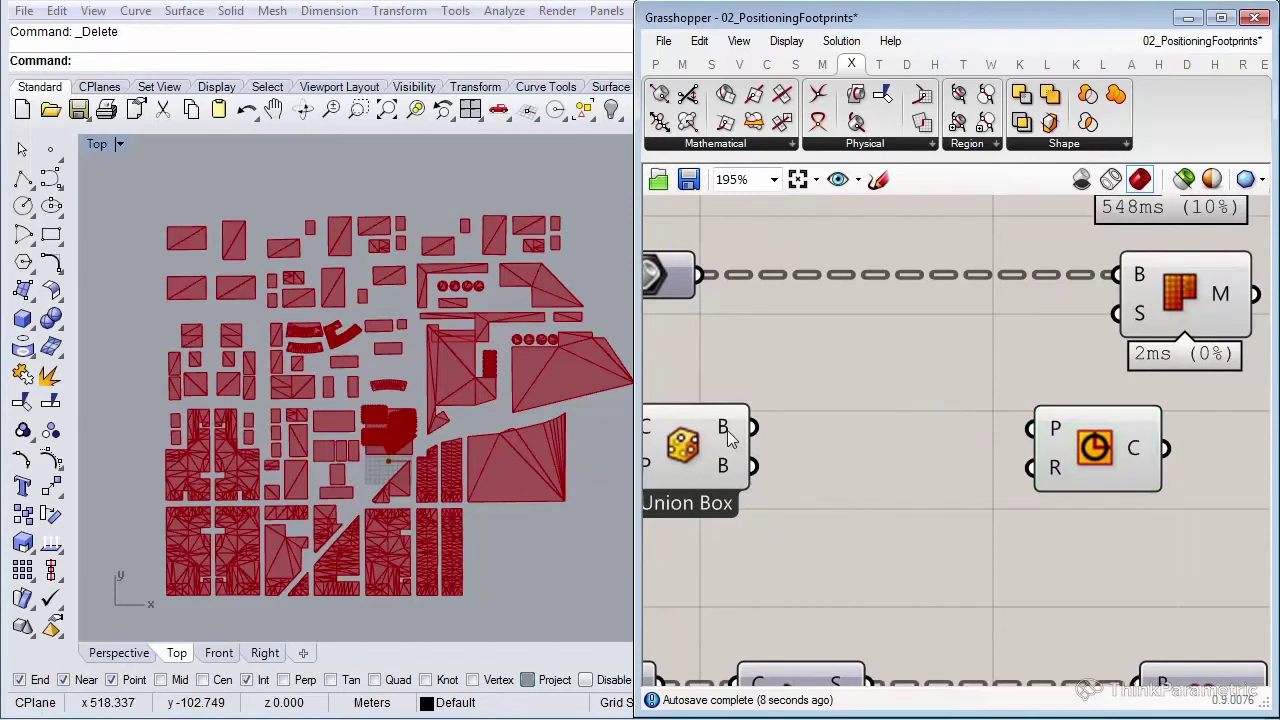
double_click(835, 442)
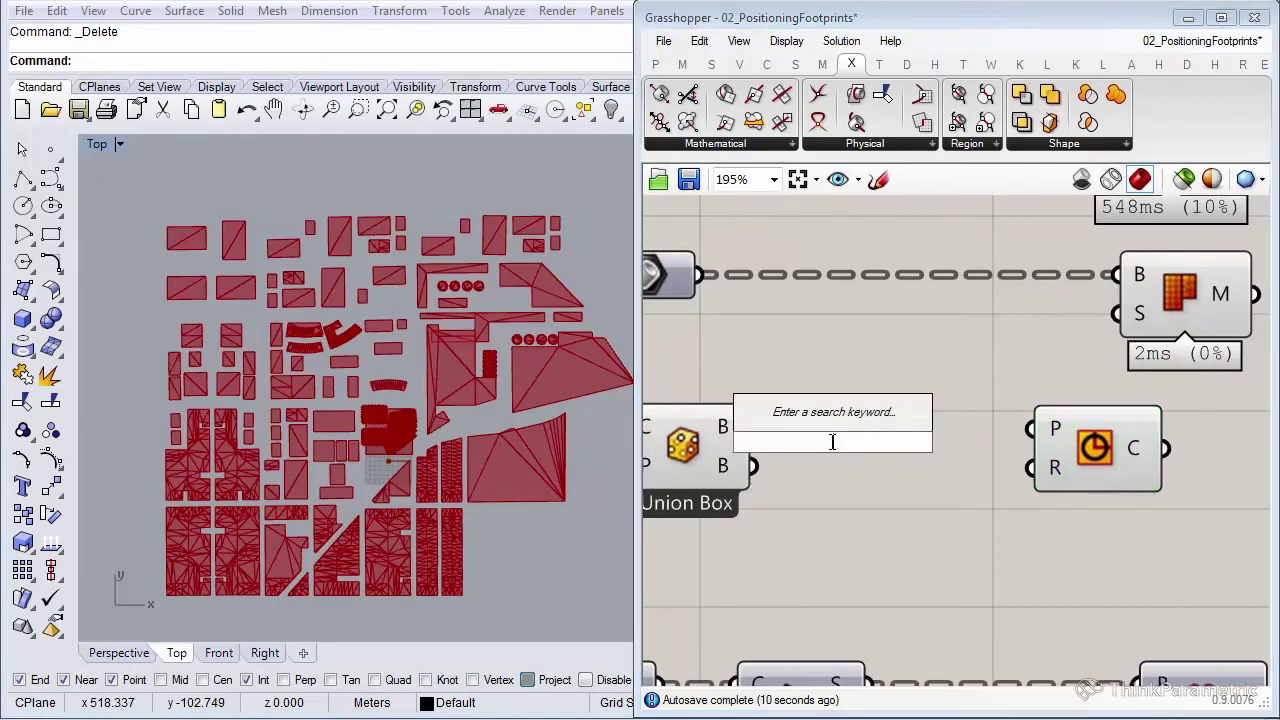
type("area")
key("Return")
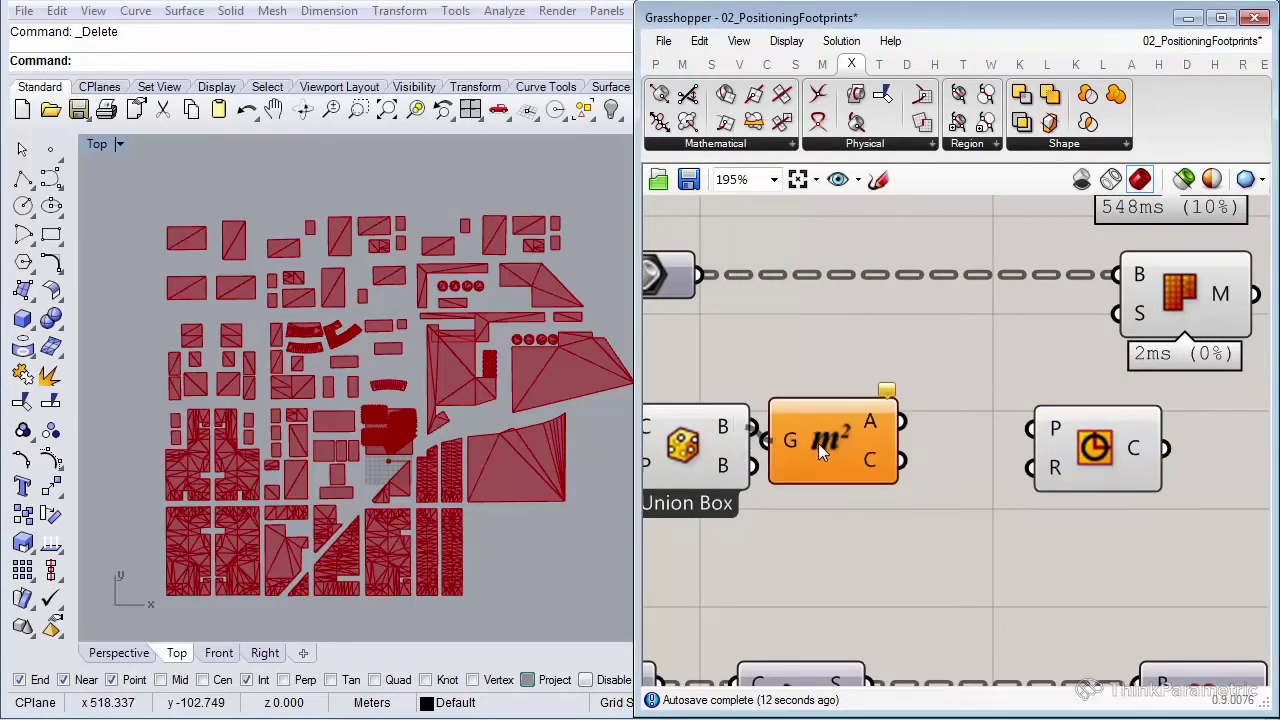
left_click_drag(835, 458, 858, 444)
Connect the Area centroid to the Circle's P input and line the two components up
mouse_move(902, 442)
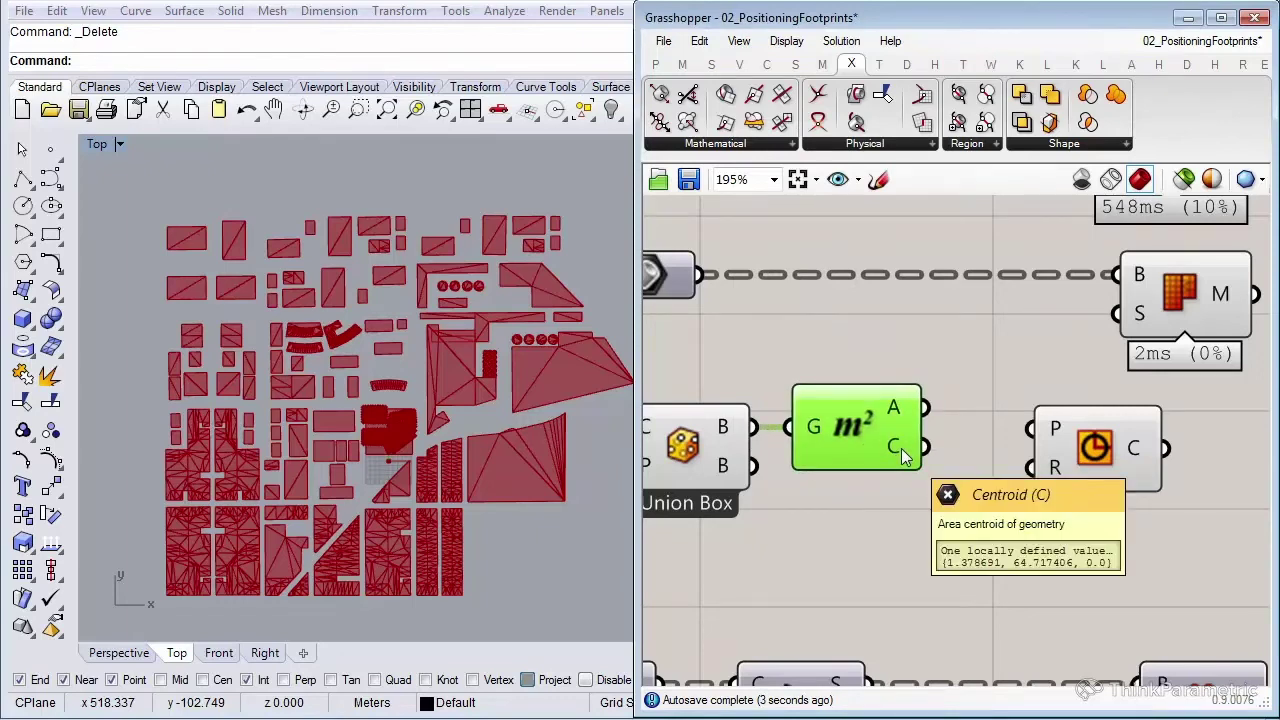
left_click_drag(925, 448, 1020, 422)
left_click_drag(1096, 456, 1122, 472)
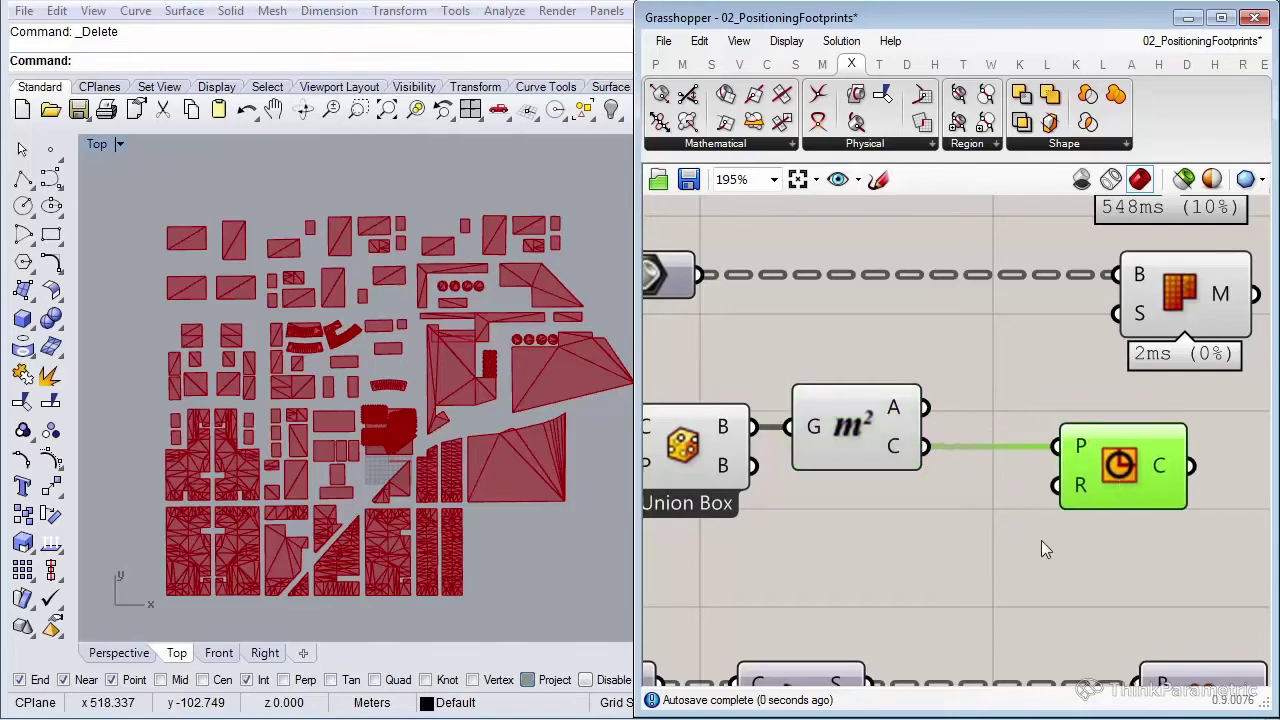
left_click(961, 600)
right_click_drag(953, 606, 1009, 530)
Add an 800 number slider, connect it to the Circle's R input, and check the circle around the context in the Top view
double_click(953, 492)
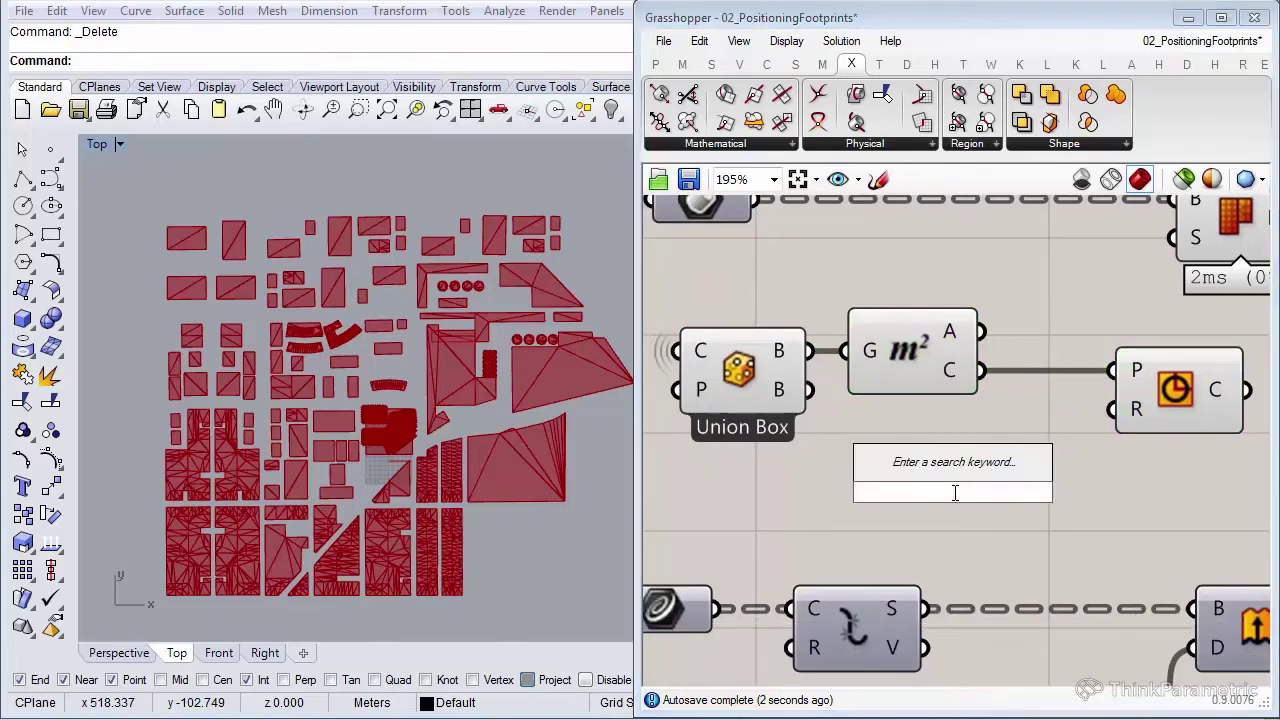
type("800")
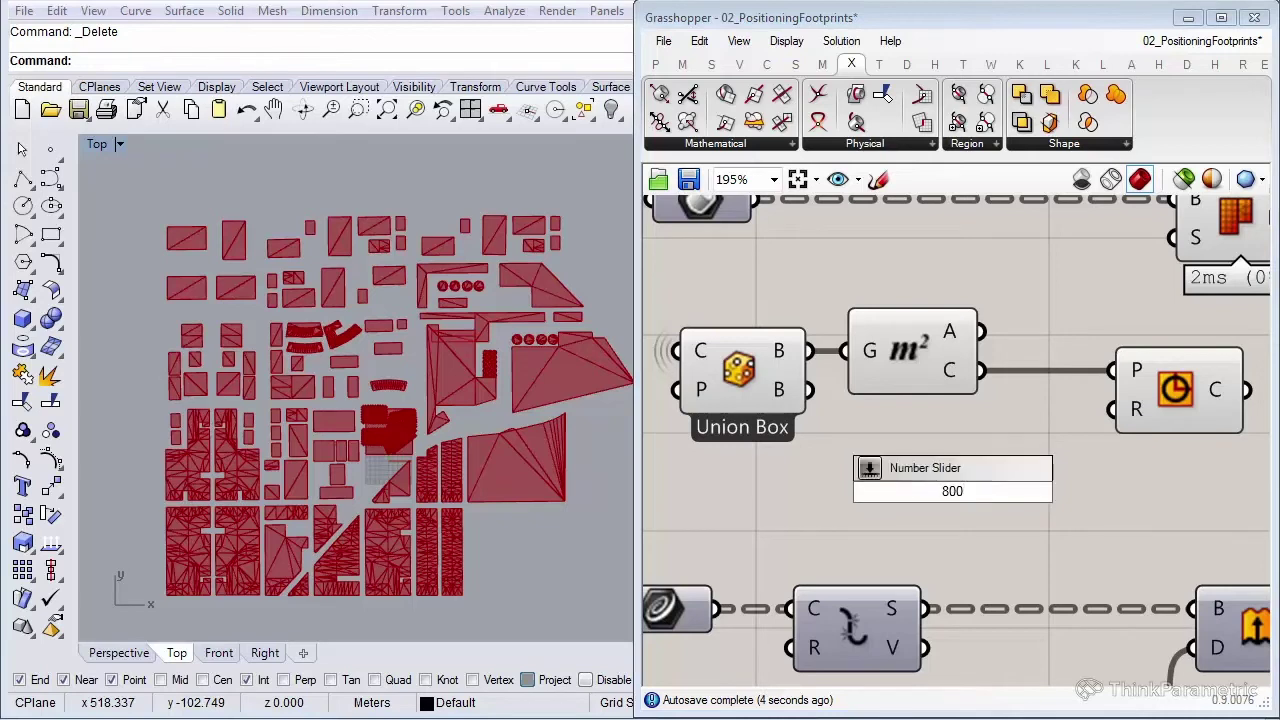
key("Return")
left_click_drag(1112, 409, 1110, 491)
left_click_drag(1010, 505, 992, 503)
scroll(431, 444, "down", 4)
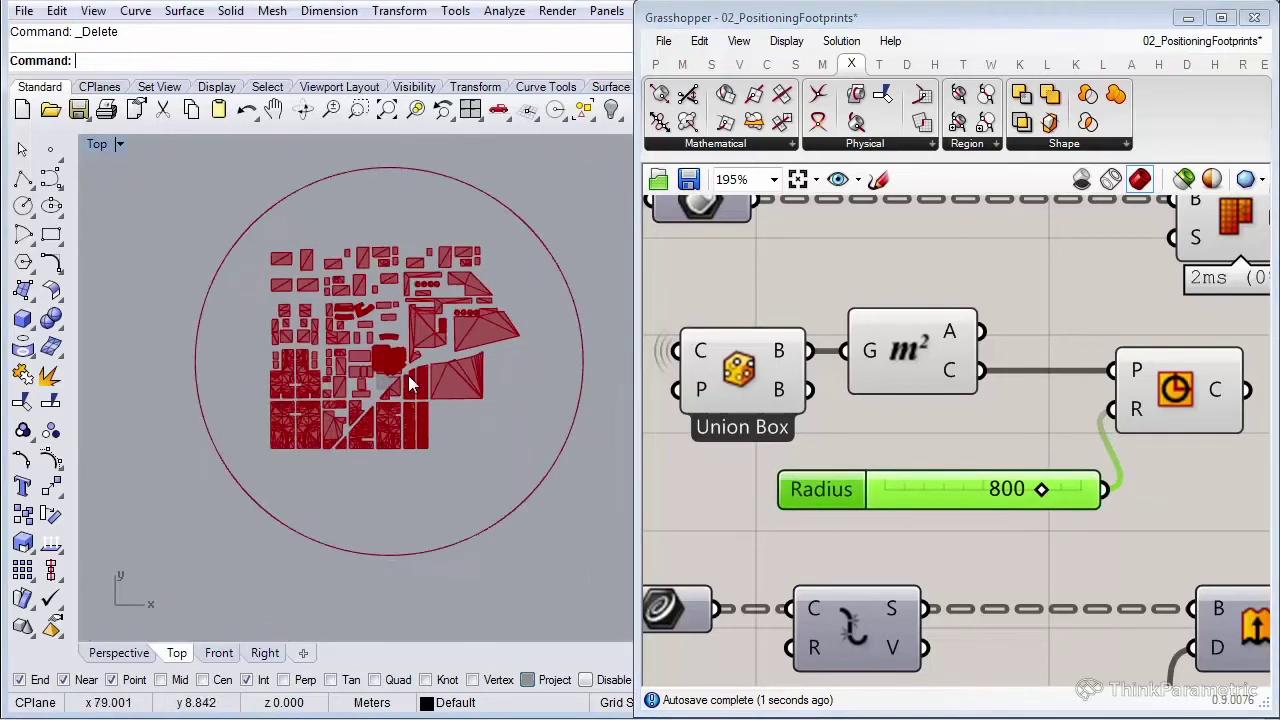
scroll(421, 460, "up", 1)
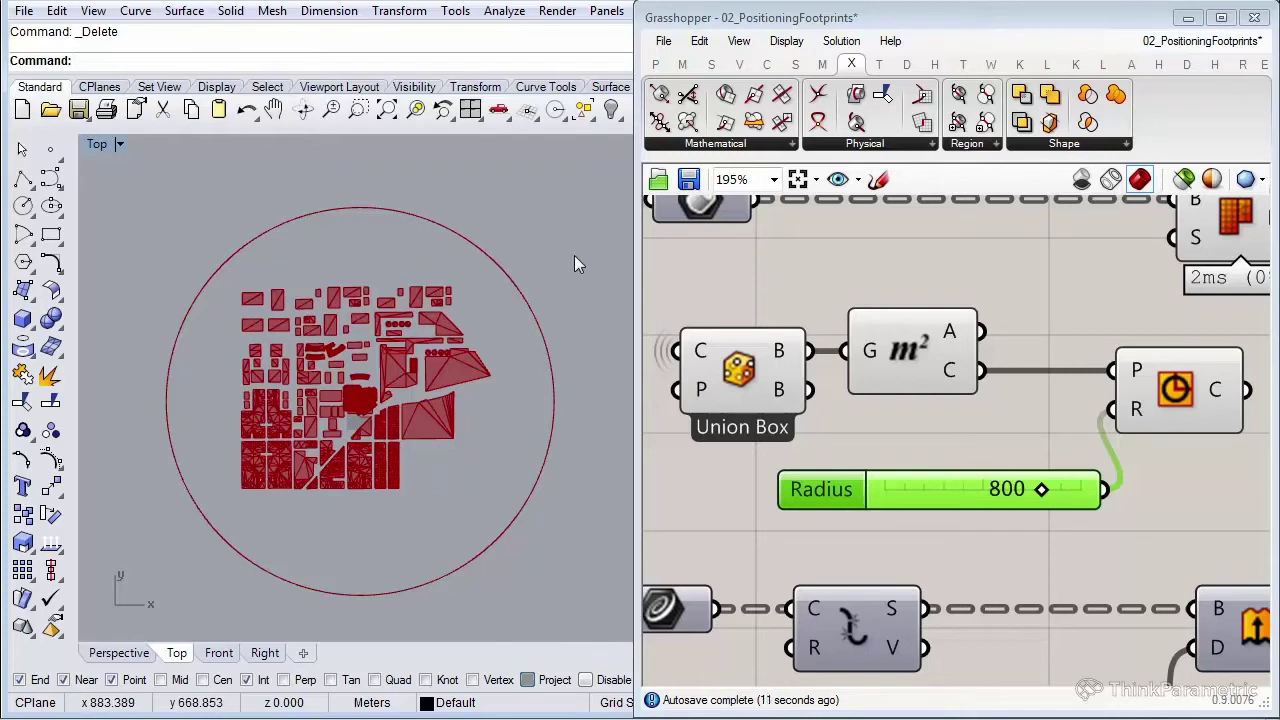
scroll(1001, 433, "down", 2)
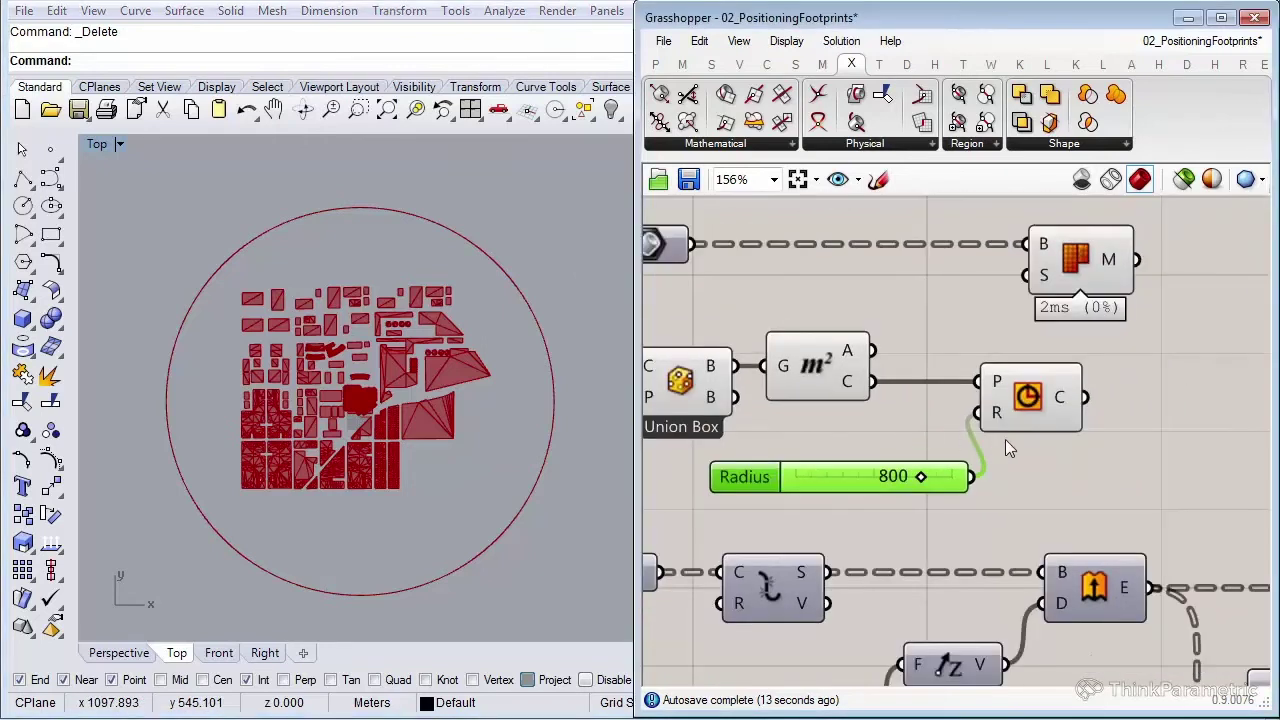
left_click(883, 506)
scroll(961, 495, "down", 1)
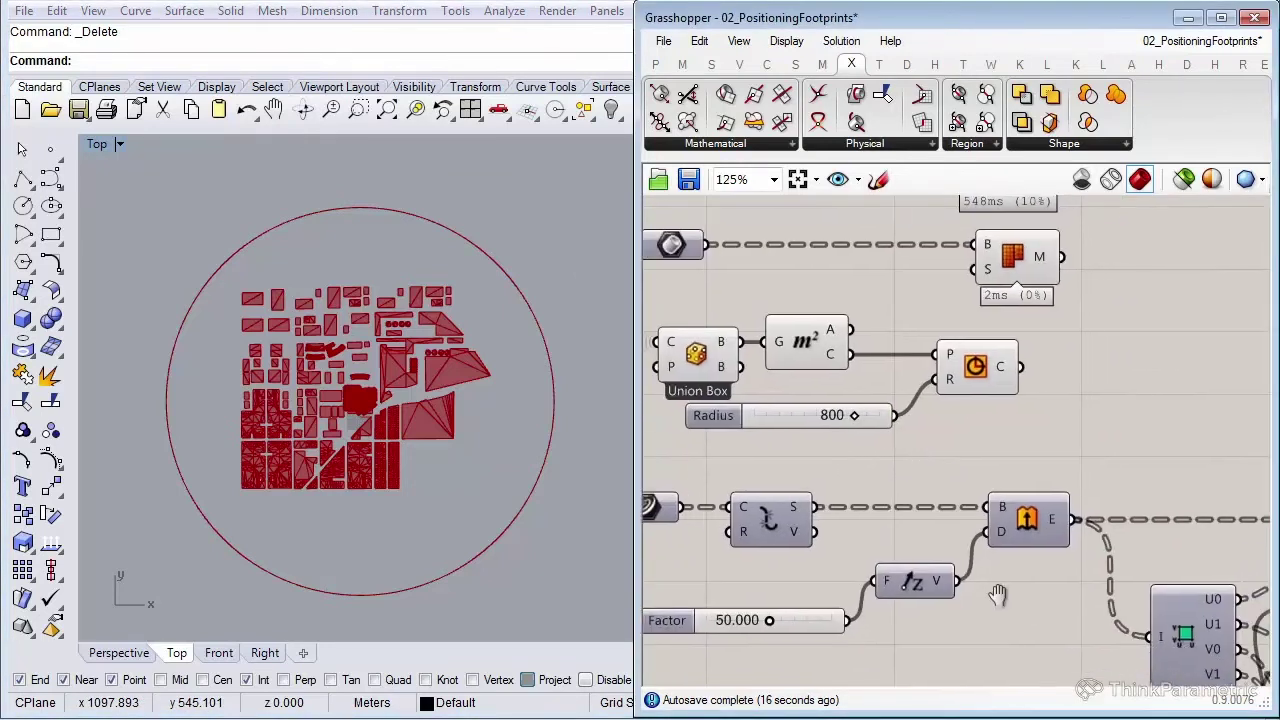
right_click_drag(991, 596, 997, 564)
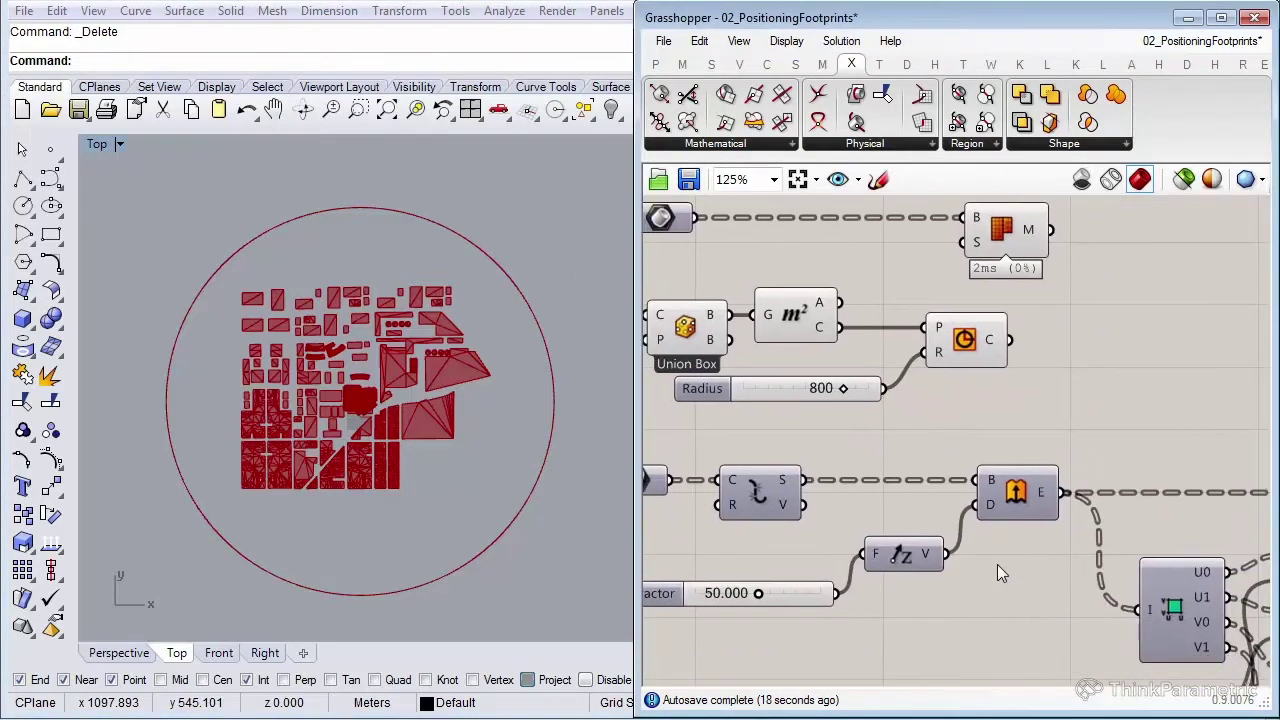
Duplicate the wall Extrude with its Unit Z and Factor slider and place the copies beside the Circle component
left_click(1015, 500)
left_click(893, 556, "shift")
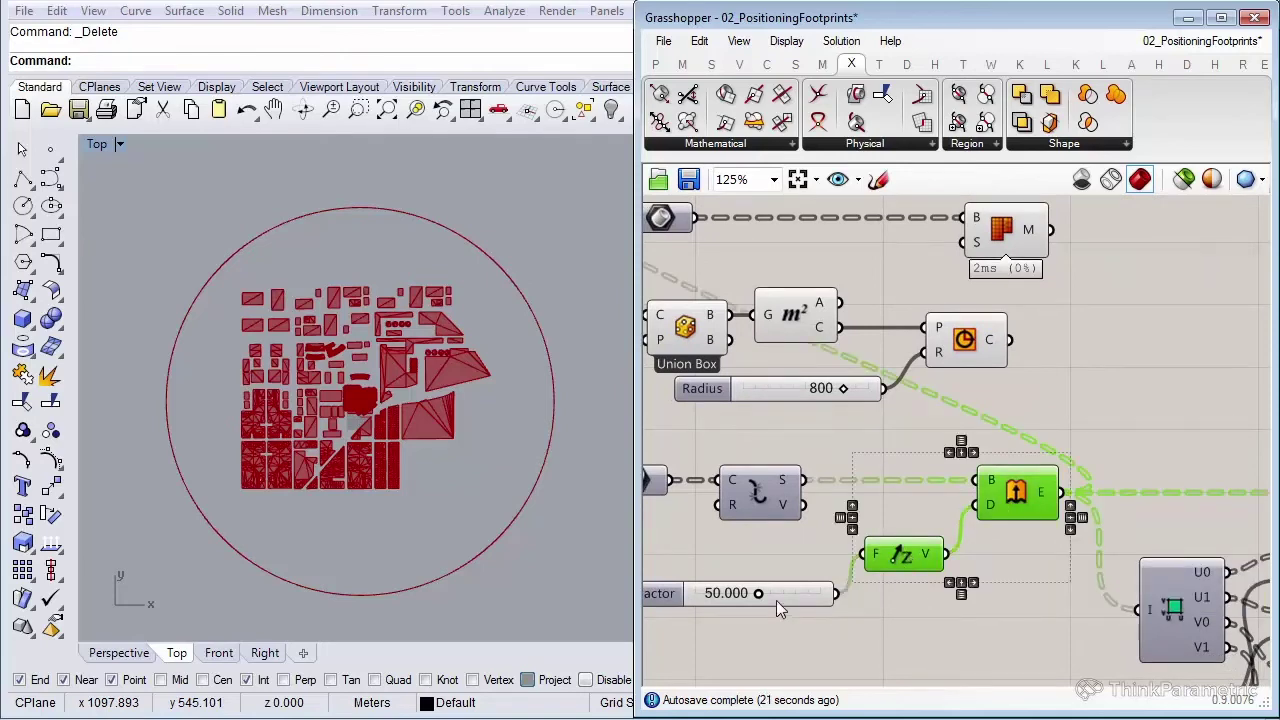
left_click(785, 594, "shift")
right_click_drag(1014, 593, 866, 554)
key("ctrl+c")
key("ctrl+v")
scroll(904, 568, "down", 2)
left_click_drag(866, 536, 1000, 430)
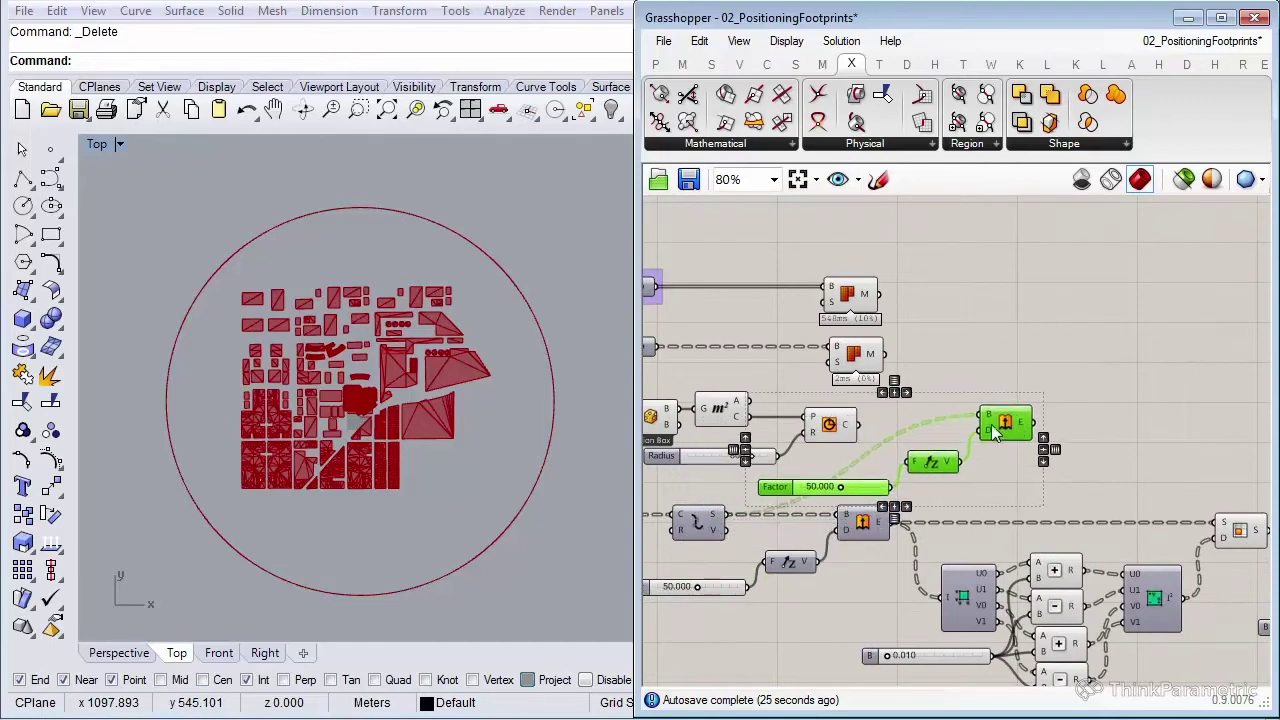
Arrange the duplicated extrusion components and replace the copied Extrude's B input with the Circle output
scroll(958, 430, "up", 2)
left_click(885, 529)
right_click_drag(879, 528, 938, 495)
left_click_drag(882, 496, 884, 477)
left_click(870, 482)
right_click_drag(870, 482, 883, 493)
left_click_drag(886, 460, 880, 475)
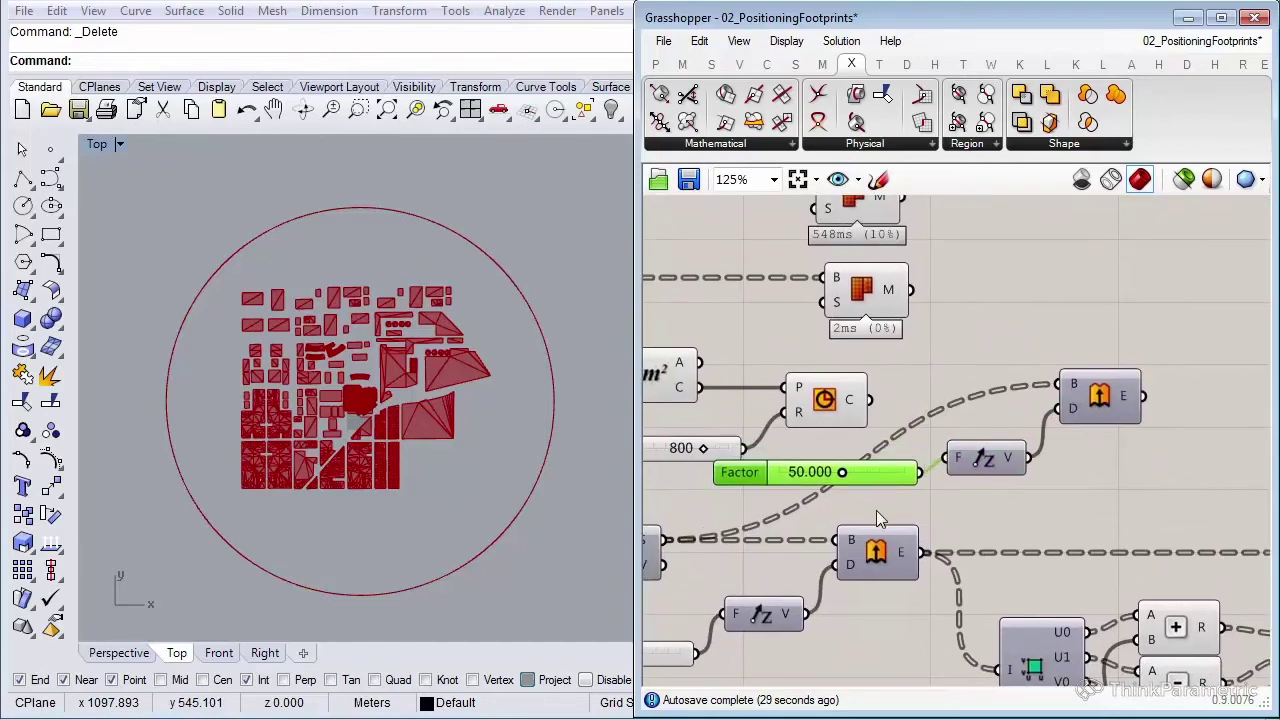
left_click_drag(871, 399, 1099, 416)
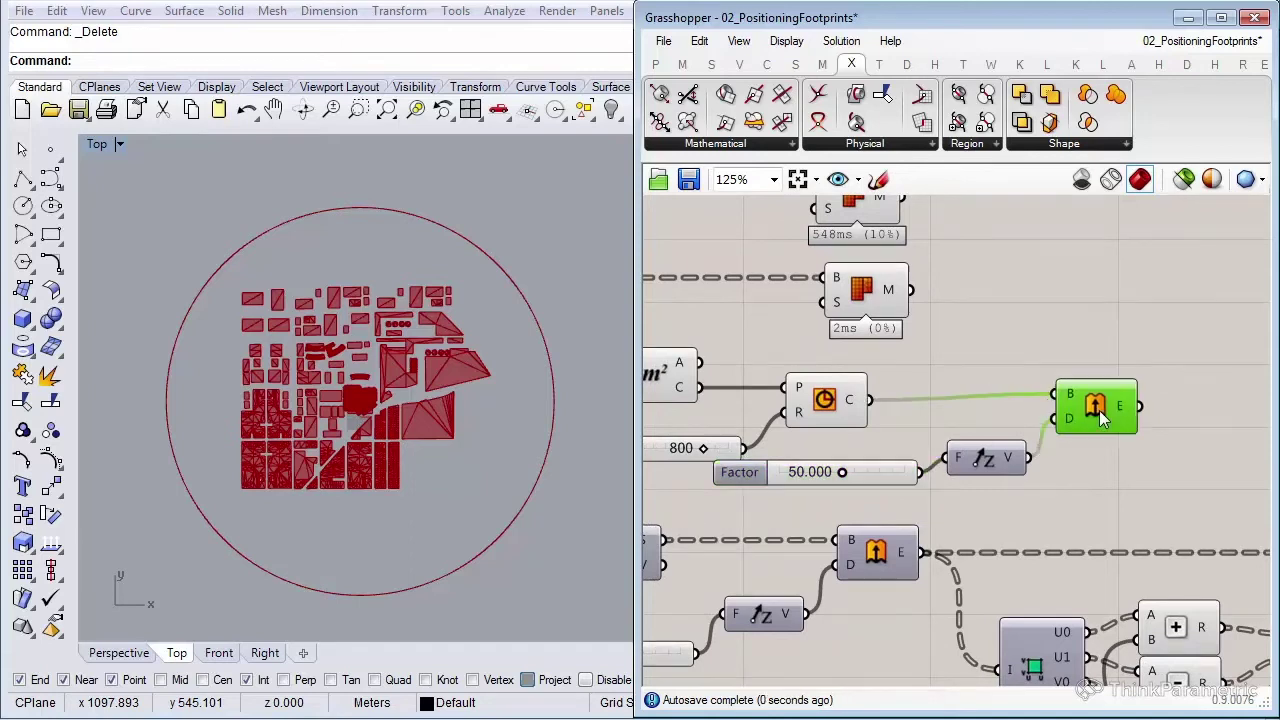
Tidy the Radius and copied Factor sliders below the Circle and enter 200 as the copied Factor's value
right_click_drag(861, 445, 921, 441)
left_click_drag(780, 450, 730, 451)
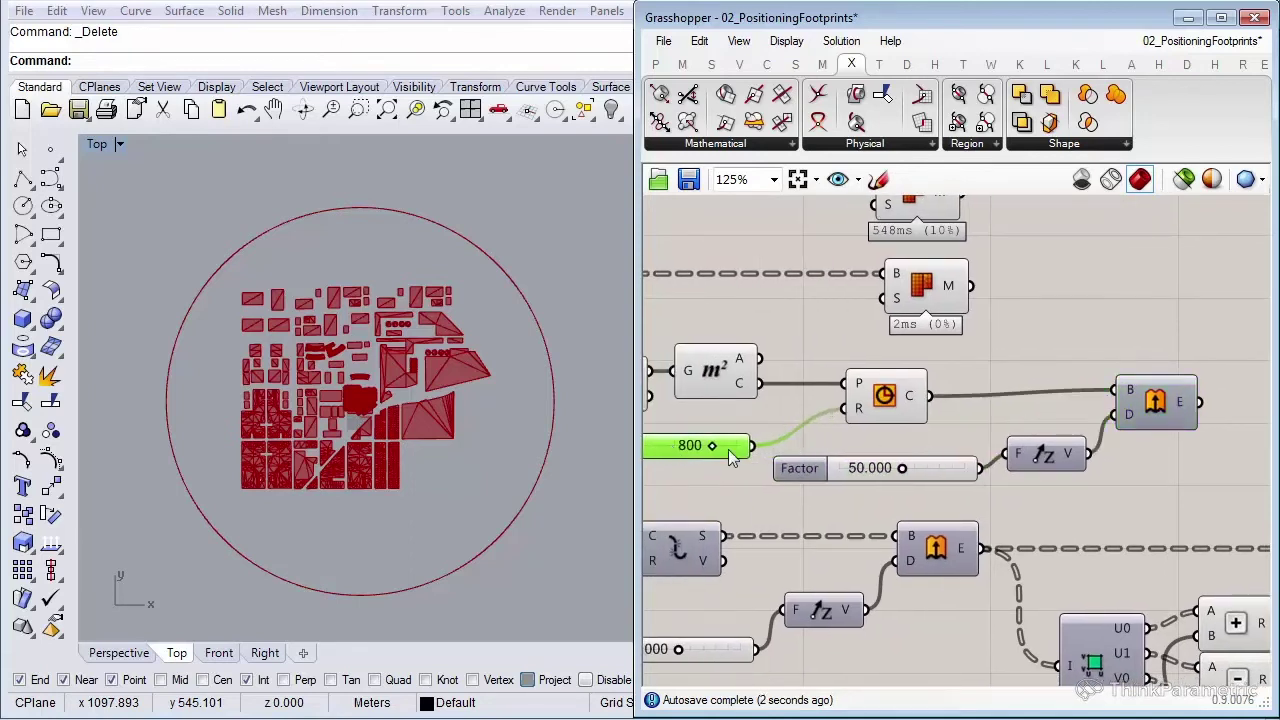
left_click_drag(808, 475, 804, 448)
scroll(885, 470, "up", 3)
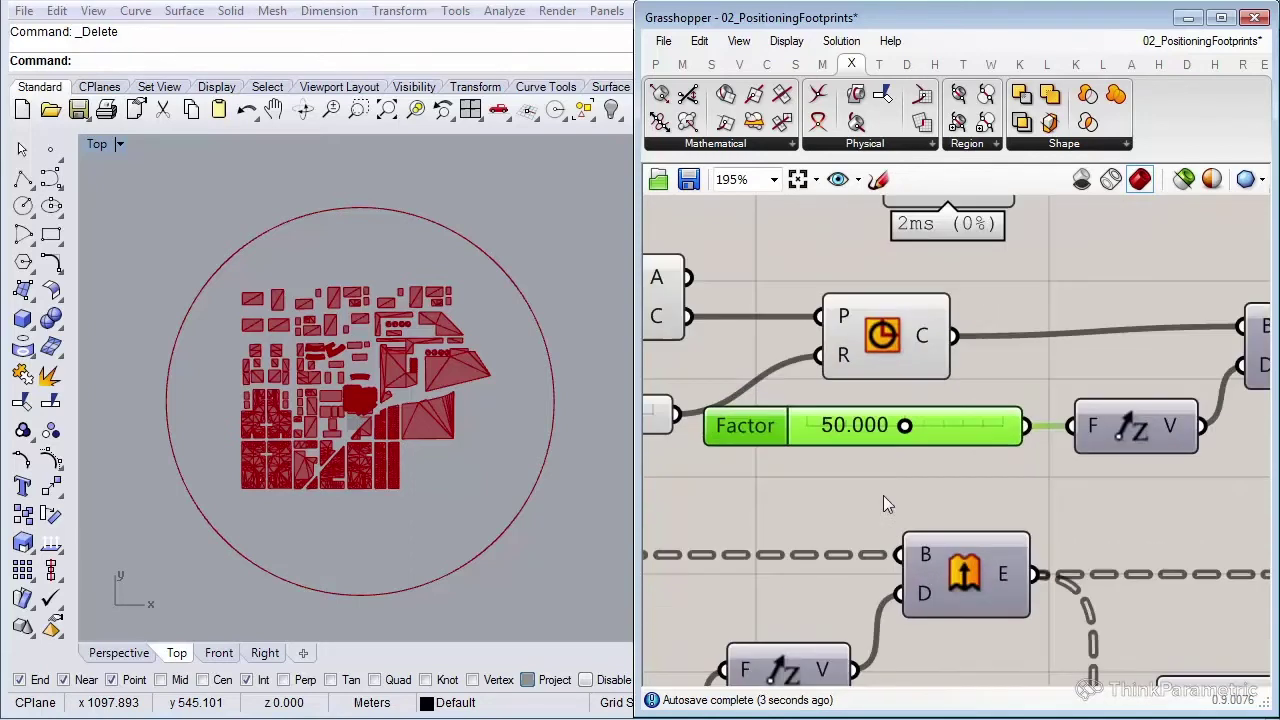
double_click(933, 433)
type("200")
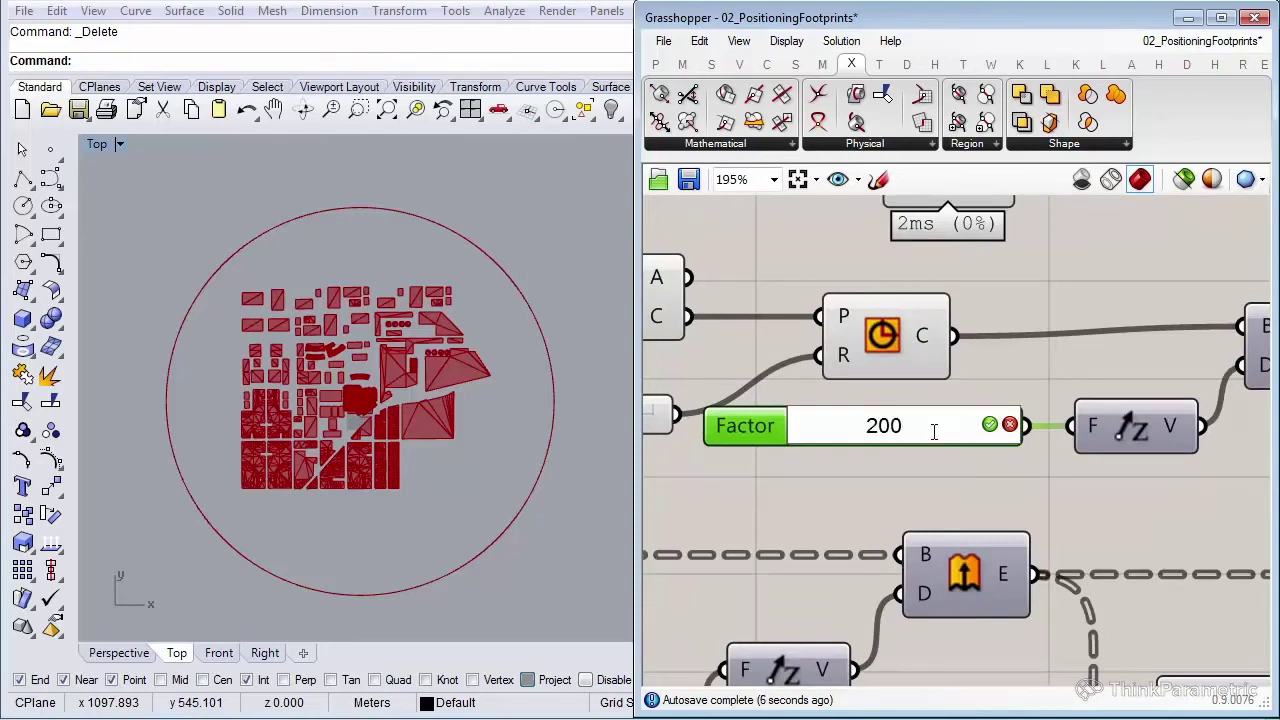
key("Return")
Turn on the preview of the circle's Extrude component and inspect the enclosing wall around the context in the Perspective view
left_click(118, 652)
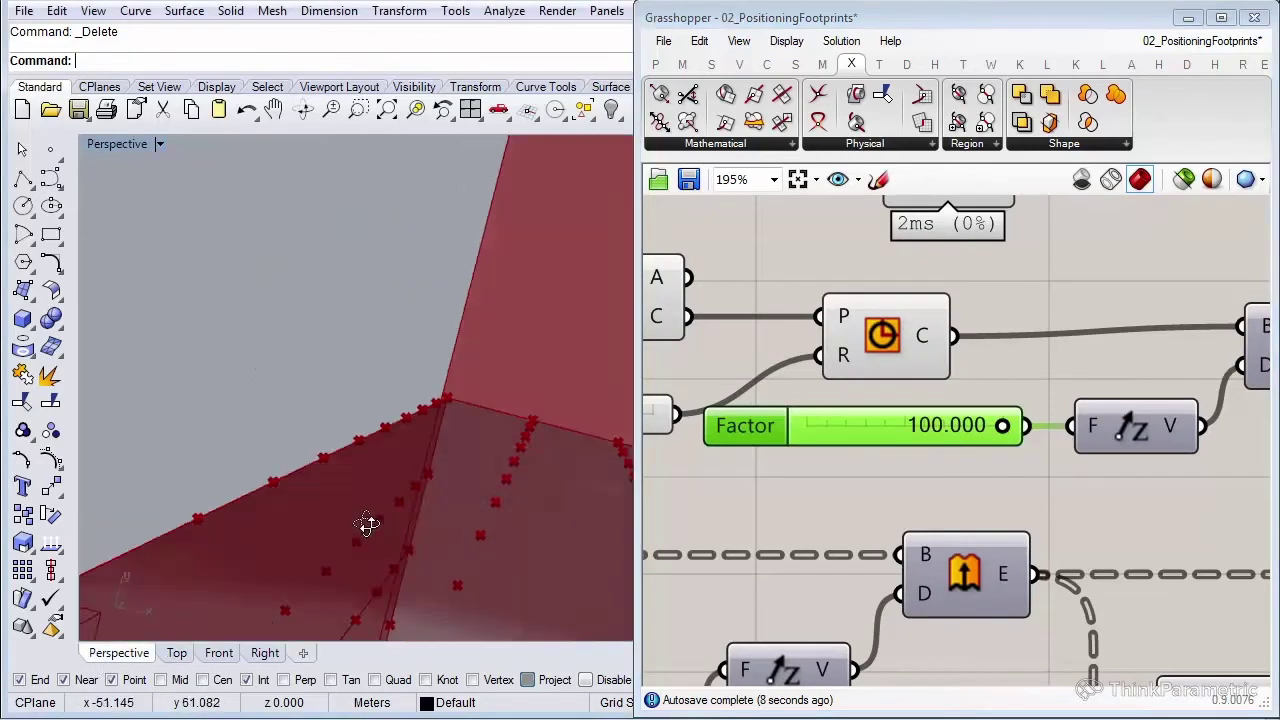
scroll(367, 524, "down", 10)
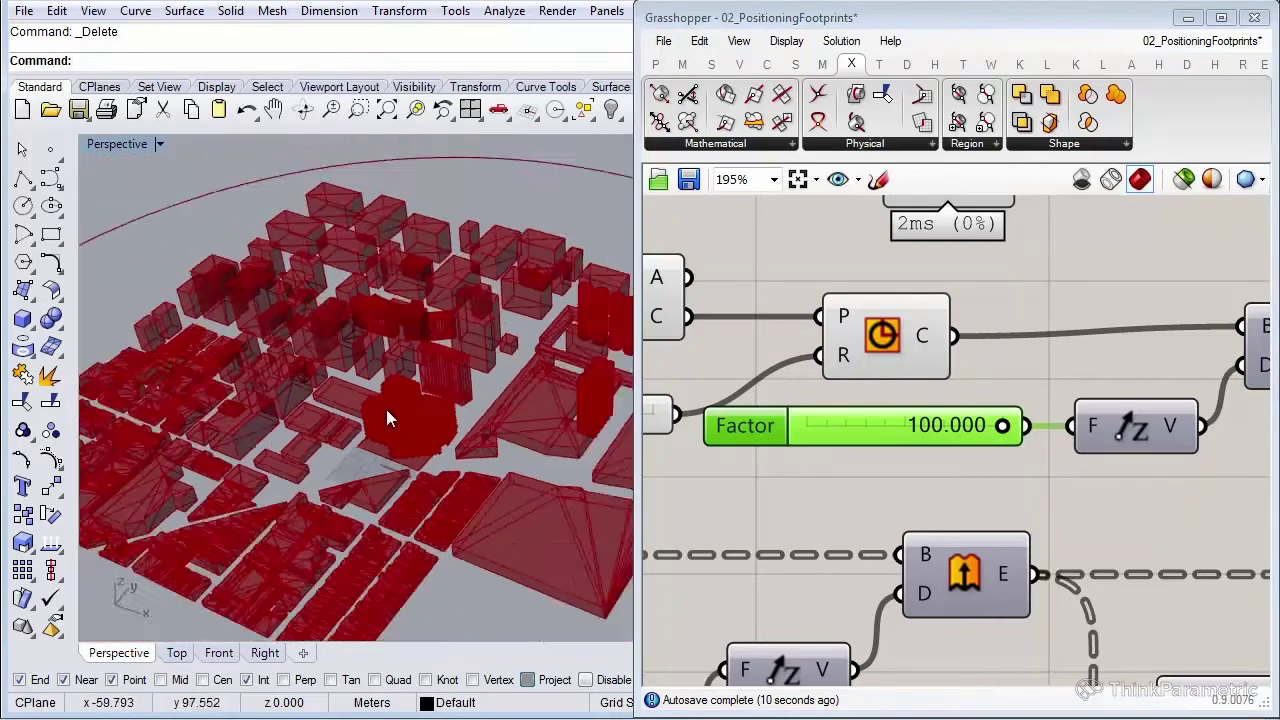
scroll(386, 409, "down", 4)
right_click_drag(1133, 375, 966, 379)
left_click(1134, 349)
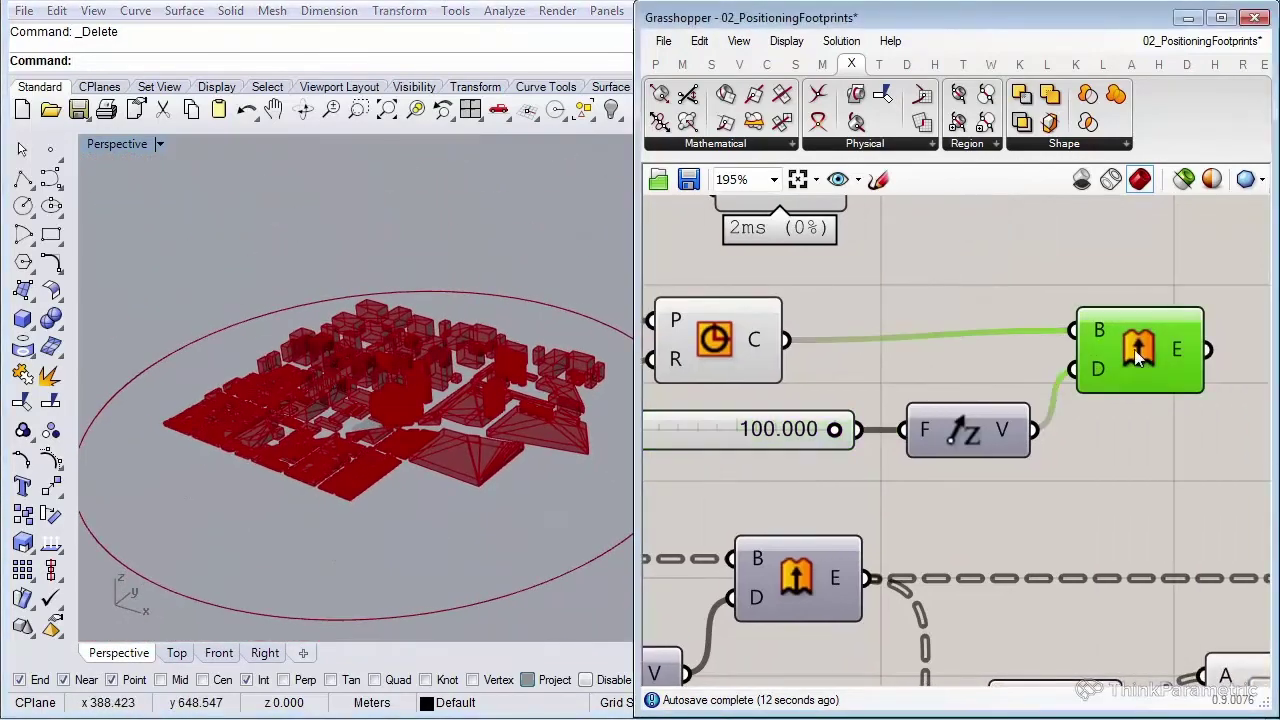
middle_click(1134, 349)
left_click(1154, 306)
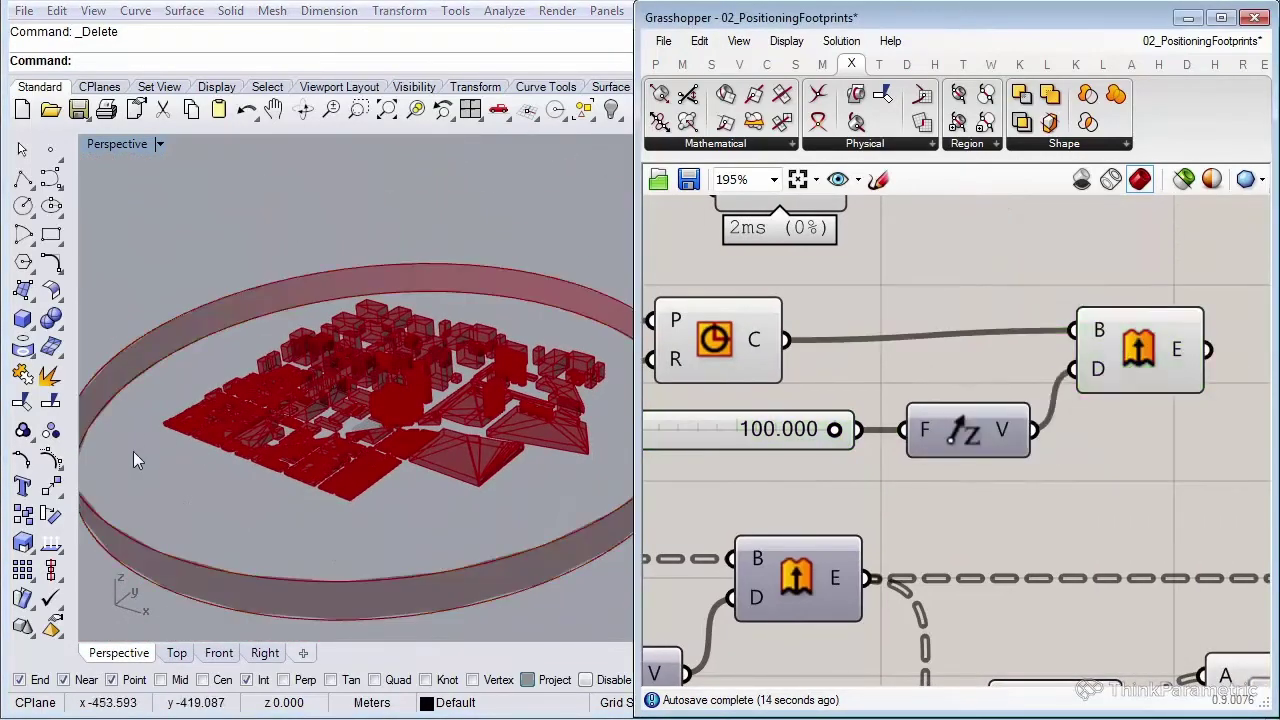
right_click_drag(137, 460, 355, 418)
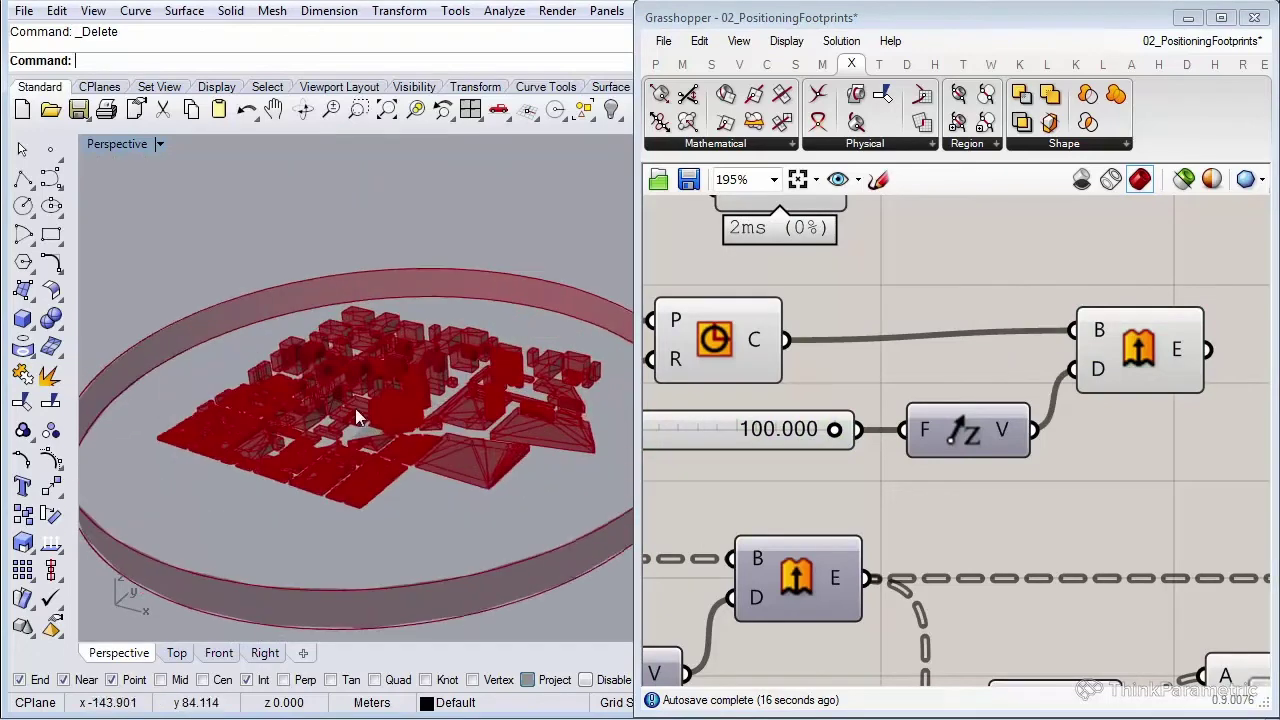
scroll(355, 418, "up", 6)
Hide the Circle component's preview and straighten its Extrude and Unit Z components in line with the Circle output
left_click(744, 360)
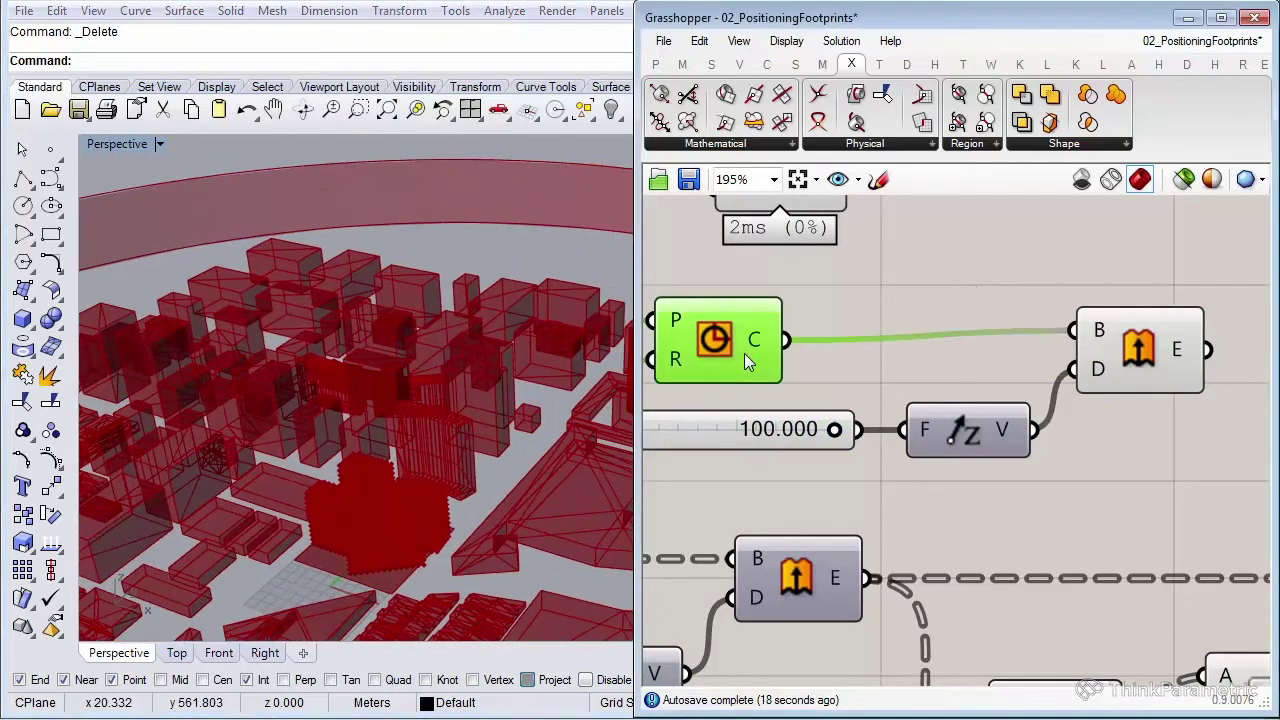
middle_click(746, 355)
left_click(803, 322)
left_click(897, 341)
right_click_drag(948, 394, 870, 408)
scroll(870, 408, "down", 1)
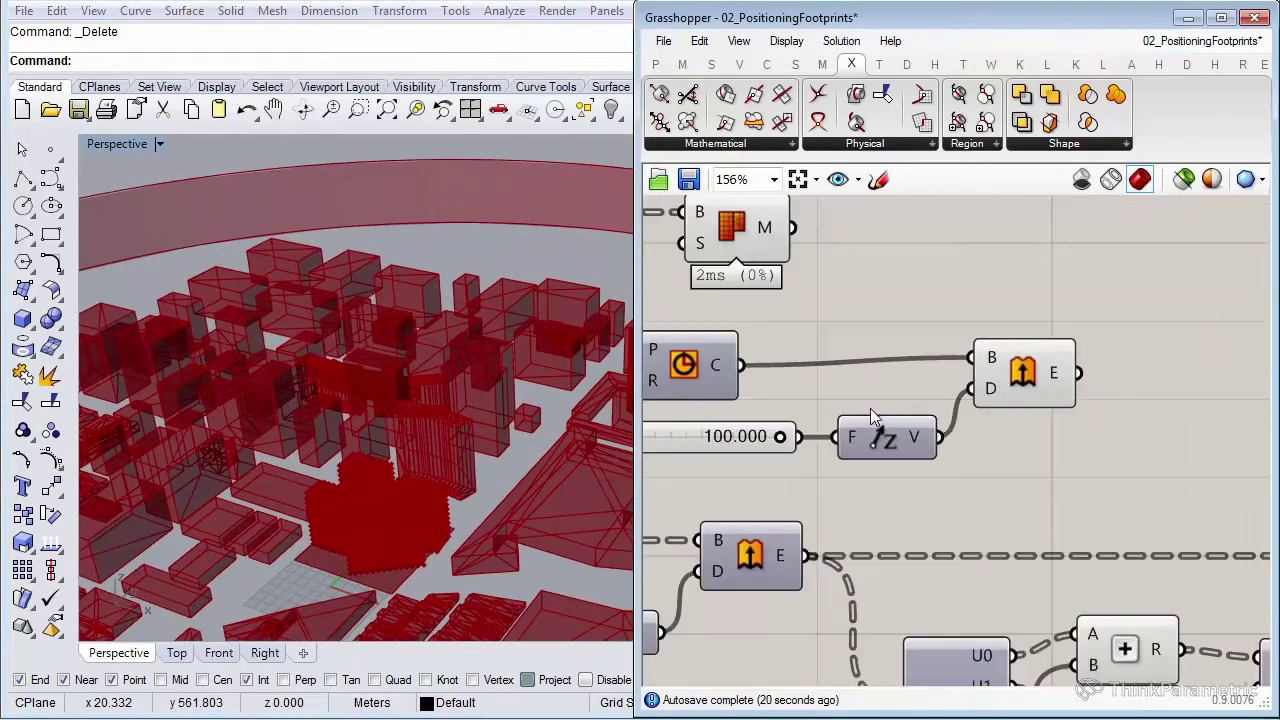
left_click(874, 432)
left_click(989, 395)
scroll(989, 400, "down", 1)
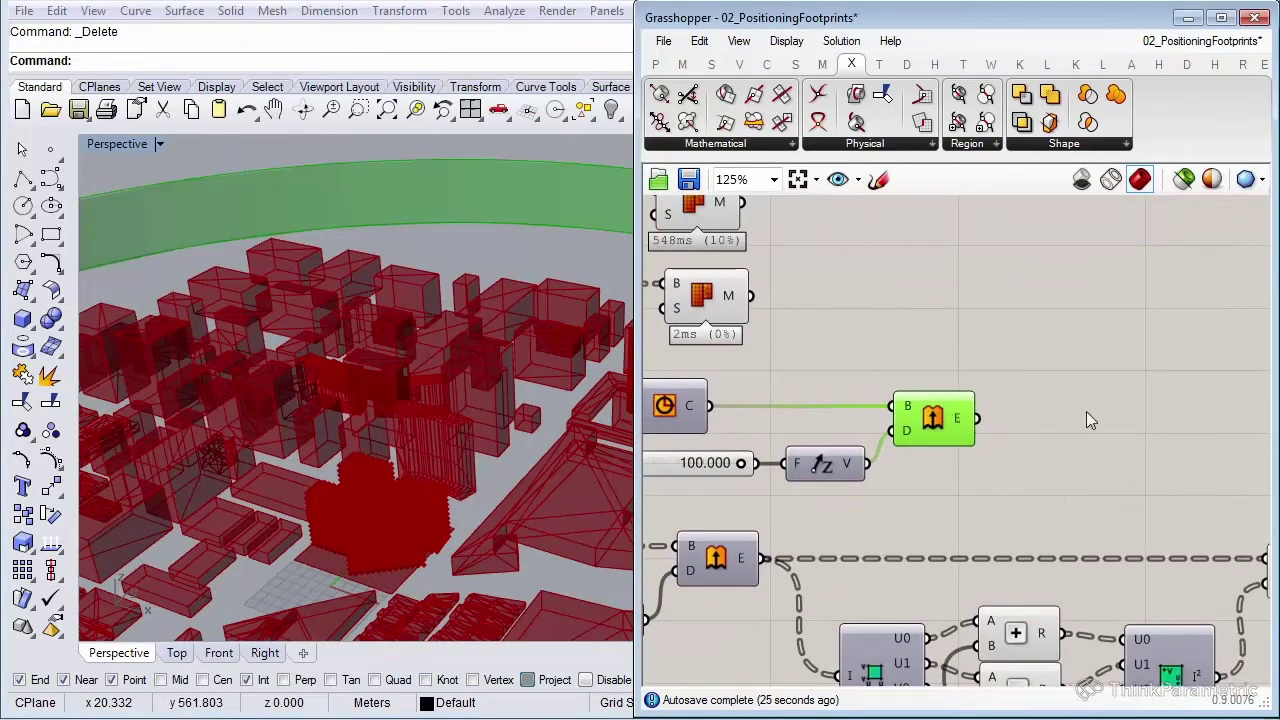
right_click_drag(1044, 410, 1066, 442)
Duplicate the wall Mesh Brep component beside the circle's Extrude and replace the copy's B input with that Extrude output
left_click(728, 330)
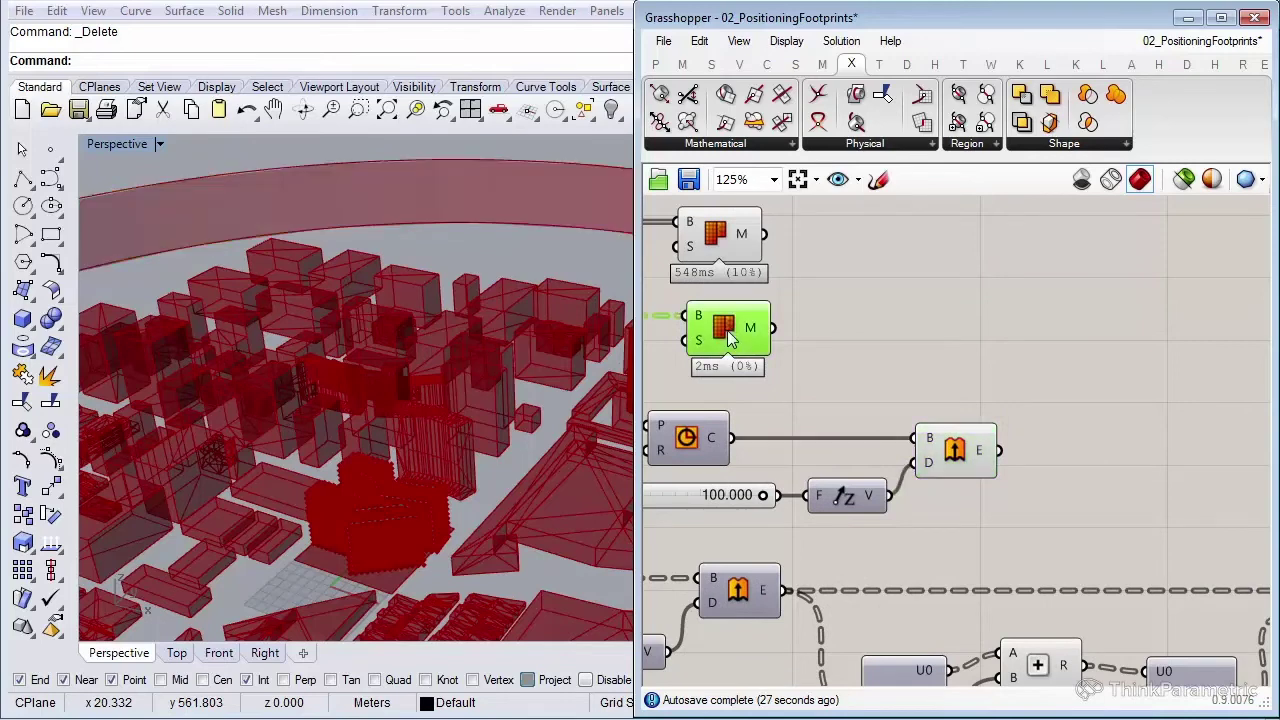
left_click_drag(728, 336, 1095, 432, "alt")
left_click_drag(999, 451, 1068, 412)
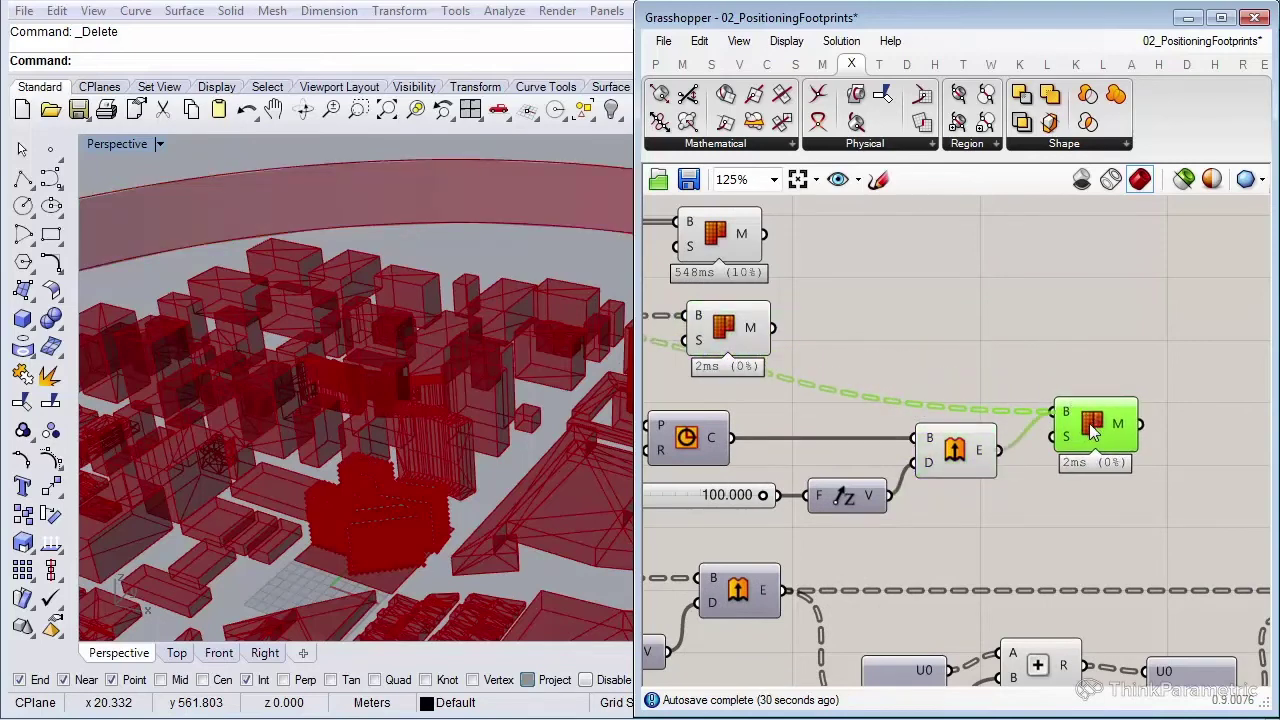
Hide the previews of the circle's Extrude and all three Mesh Brep components
middle_click(1087, 450)
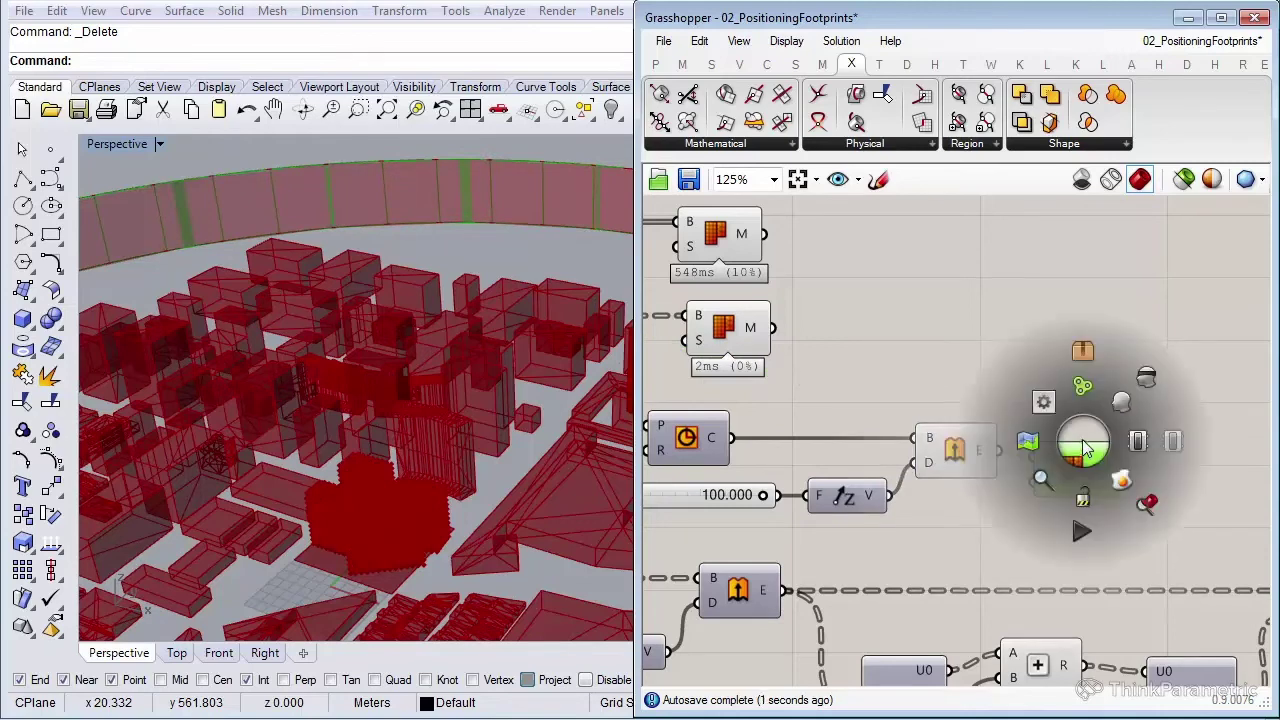
left_click(956, 462)
middle_click(950, 452)
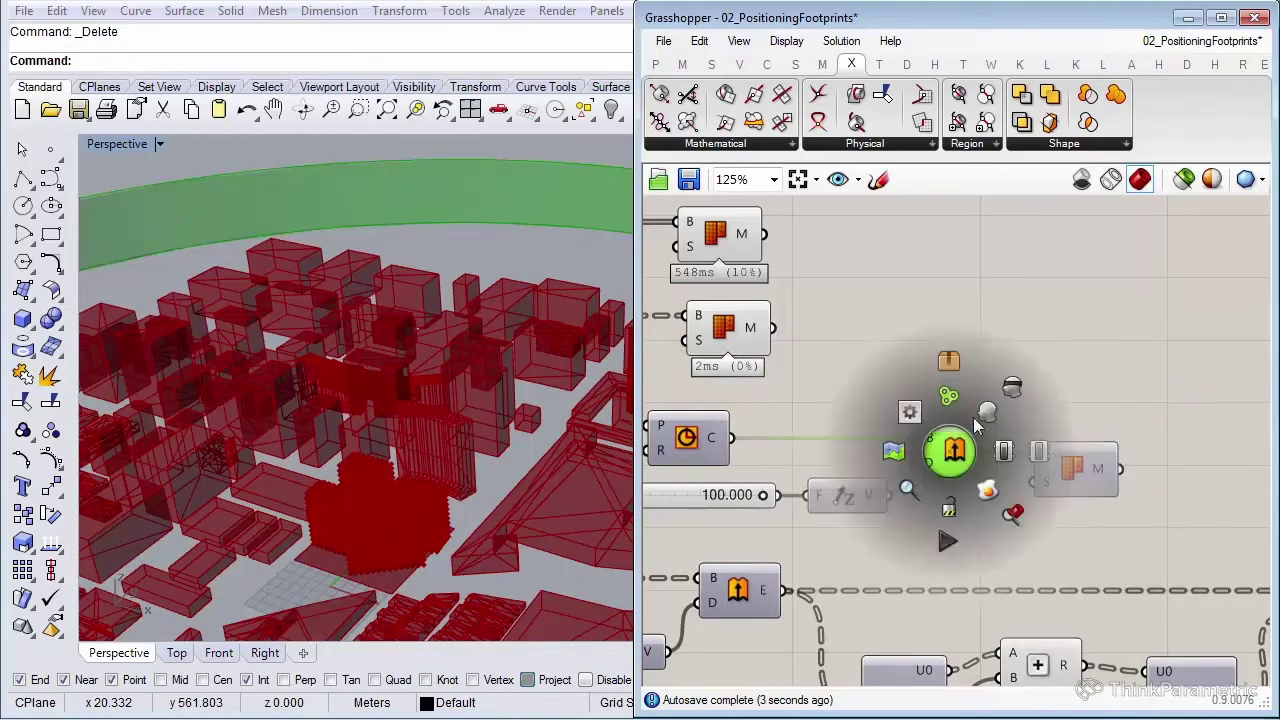
left_click(1010, 385)
left_click_drag(923, 367, 714, 228)
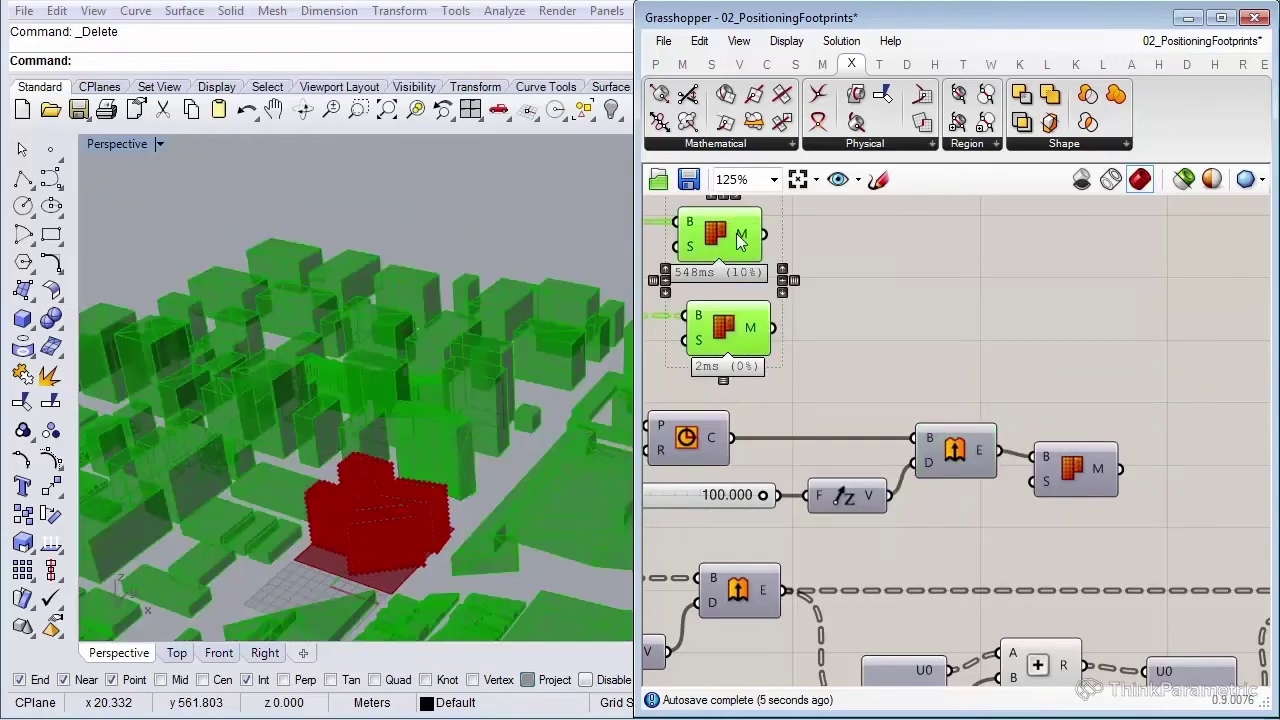
middle_click(740, 237)
left_click(820, 232)
Move the two original Mesh Brep components above the circle's Mesh Brep so that all three form one column
left_click_drag(845, 360, 740, 232)
left_click_drag(740, 232, 1088, 236)
right_click_drag(1160, 406, 1009, 436)
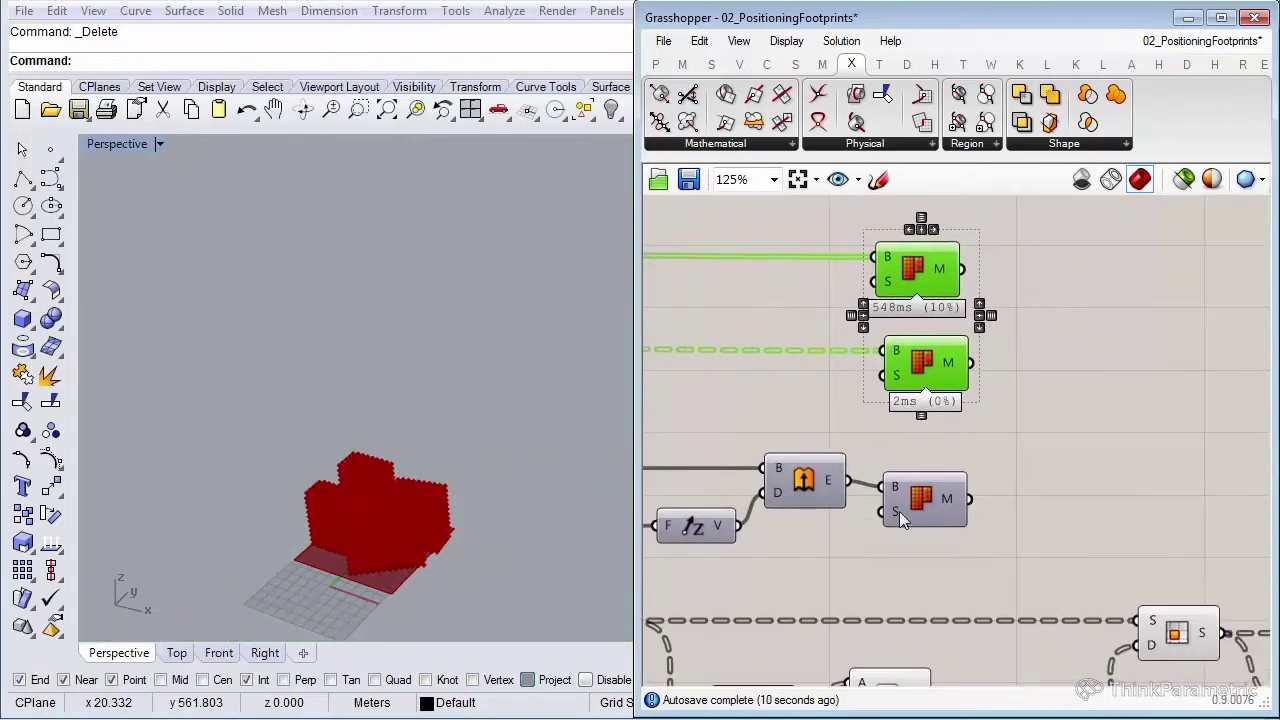
left_click_drag(912, 503, 912, 496)
left_click(1099, 420)
right_click_drag(1115, 416, 1009, 421)
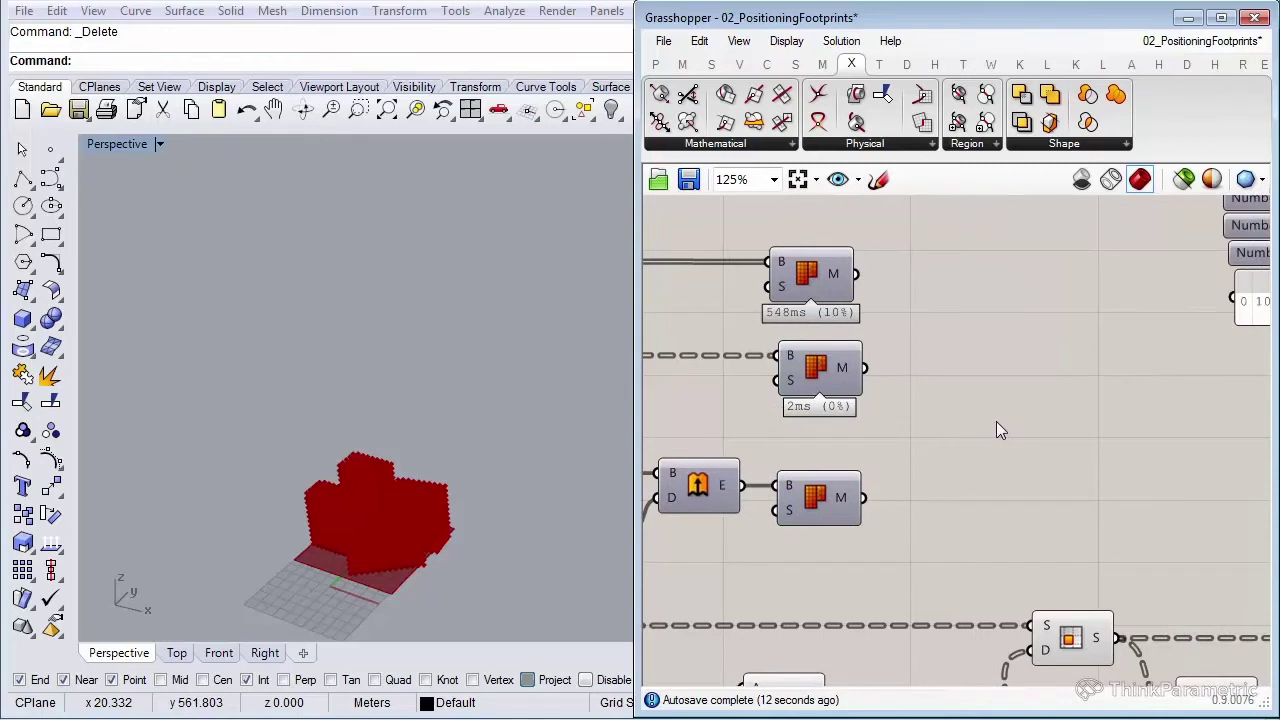
Add a Mesh Join component beside the column of three Mesh Brep components
double_click(996, 428)
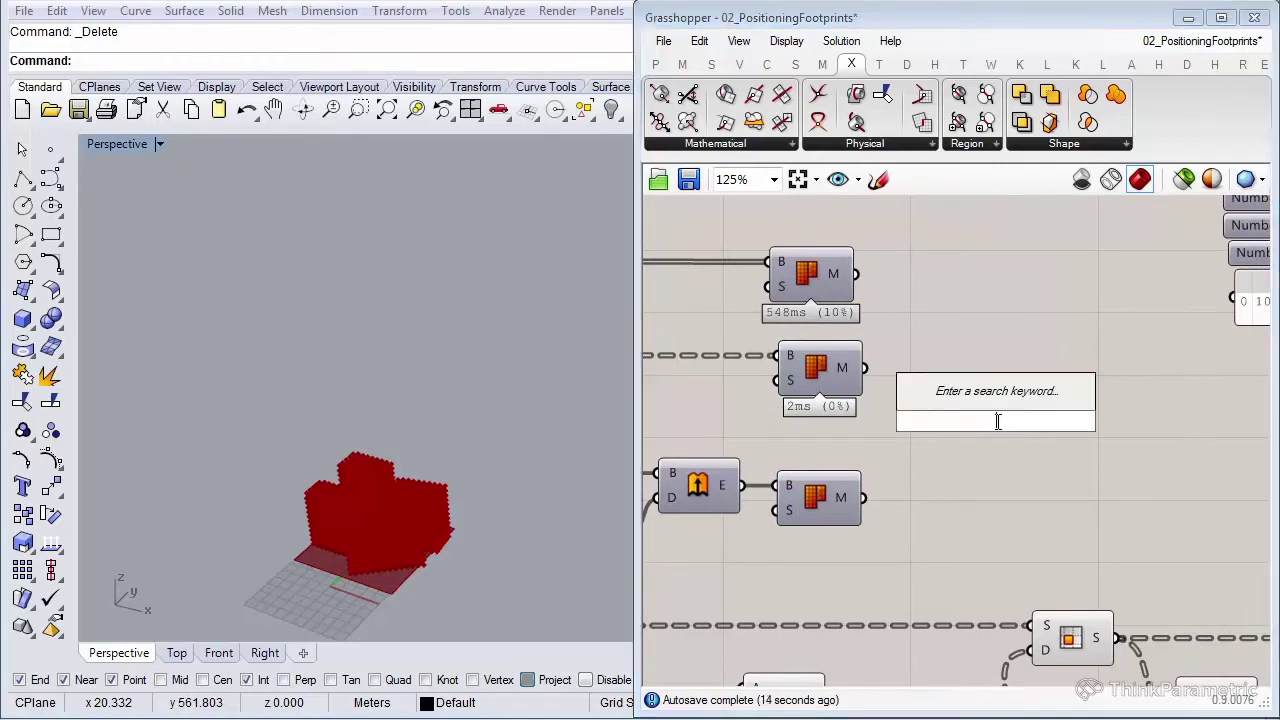
type("joi")
left_click(1002, 328)
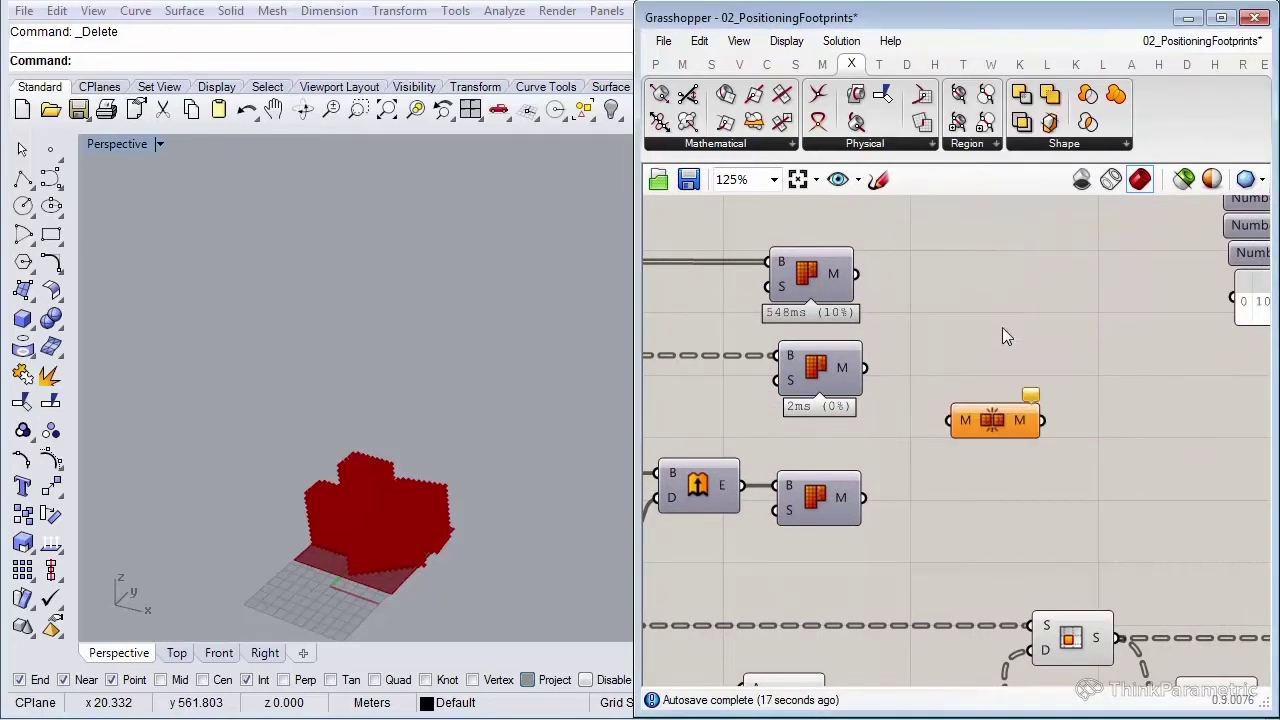
left_click_drag(993, 428, 1063, 399)
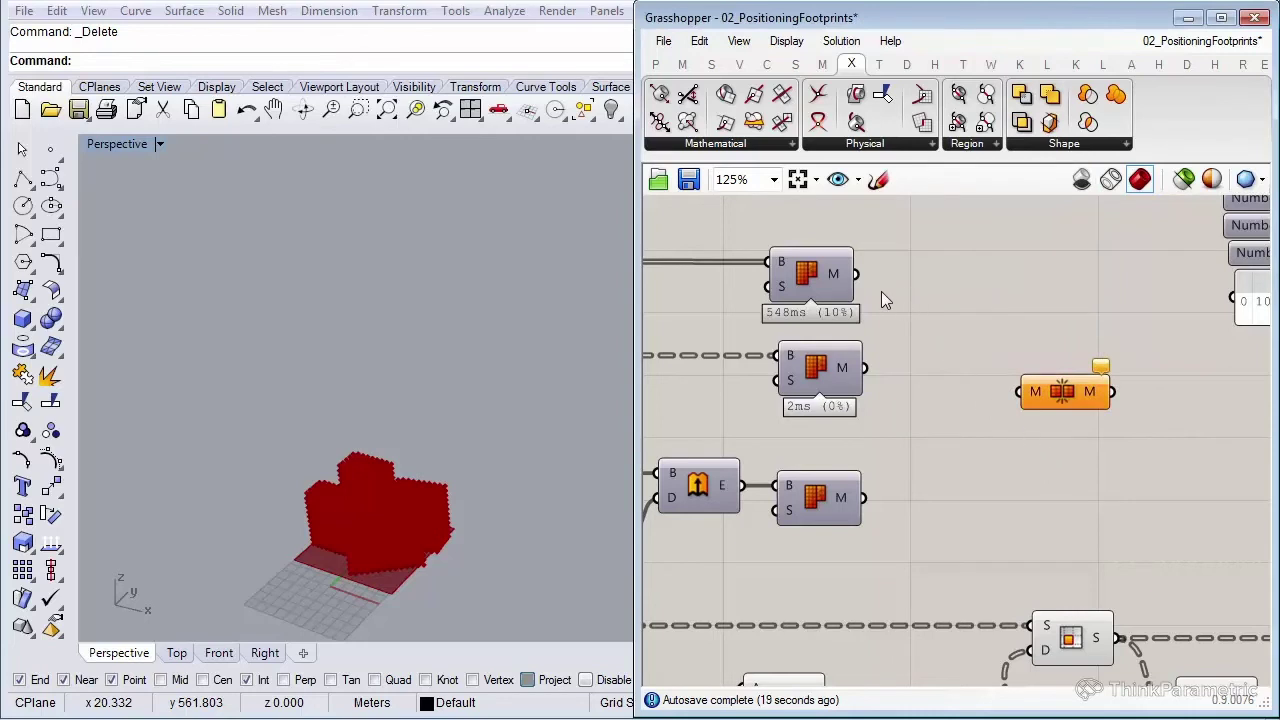
Connect all three Mesh Brep outputs to the Mesh Join's M input, flatten that input and check the joined result
left_click_drag(858, 278, 1022, 391)
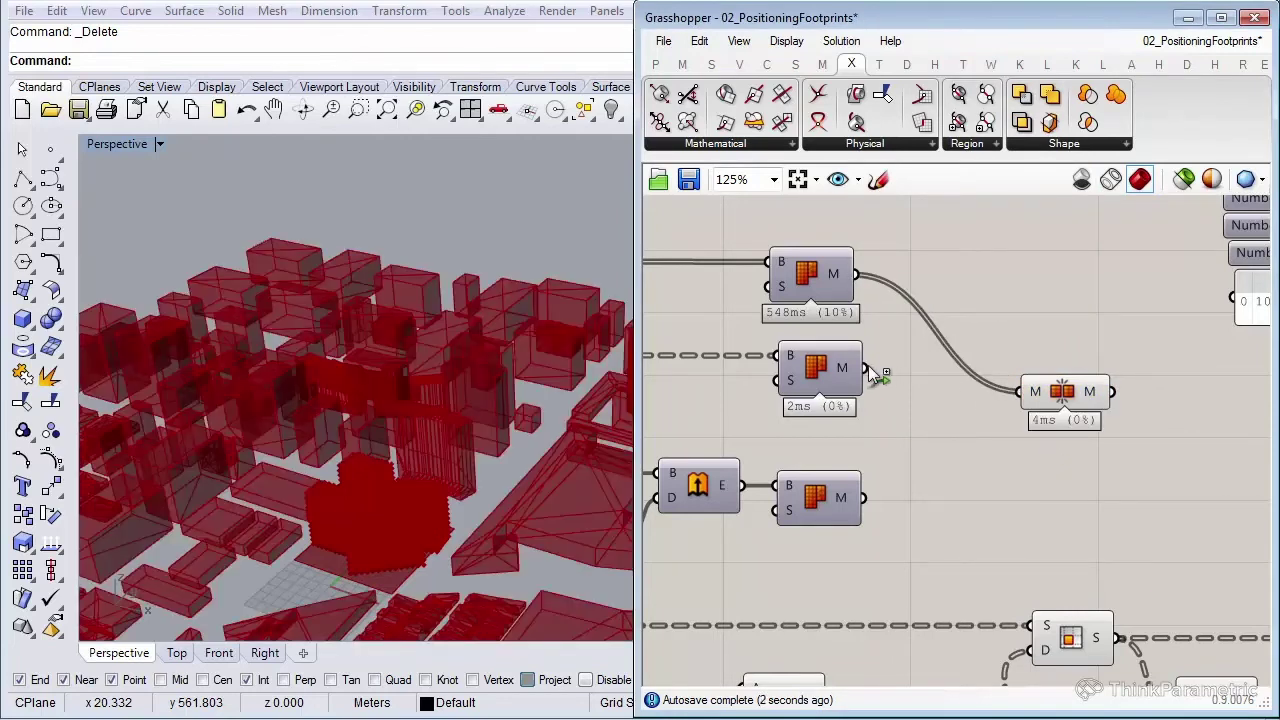
left_click_drag(866, 368, 1028, 393)
left_click_drag(866, 497, 1030, 372)
right_click(991, 371)
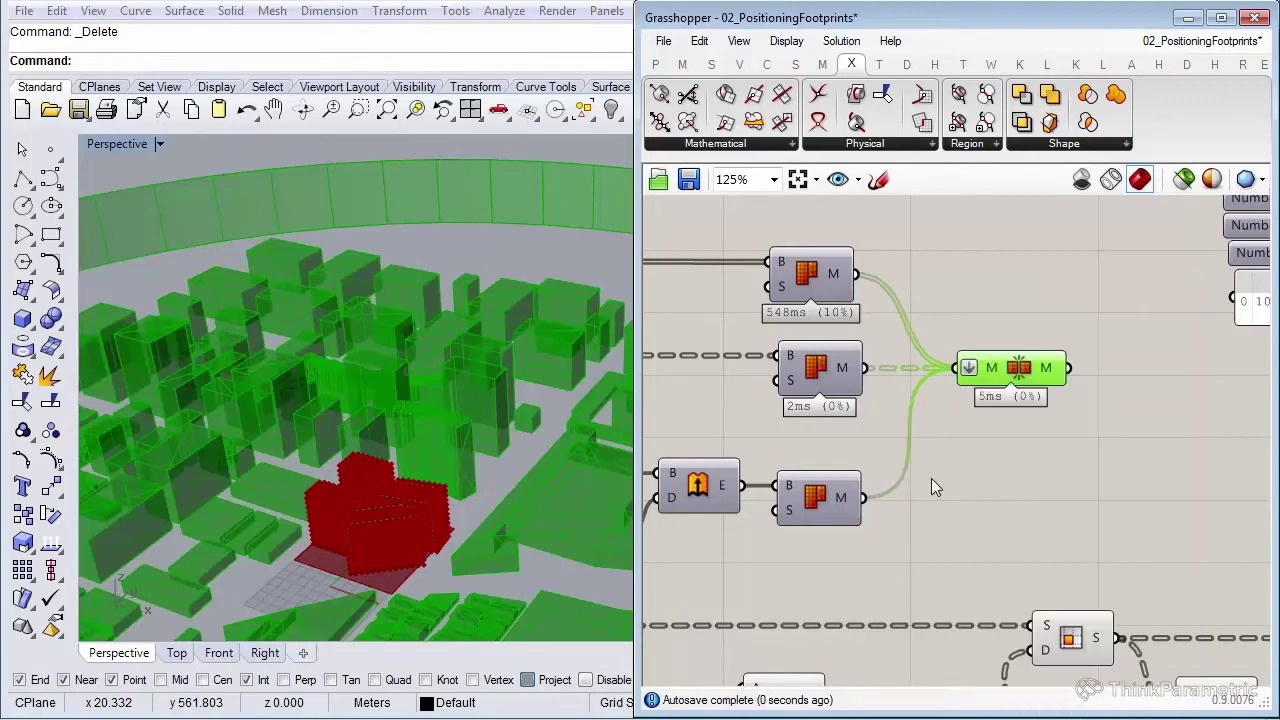
left_click(931, 479)
right_click_drag(1081, 462, 936, 440)
mouse_move(902, 349)
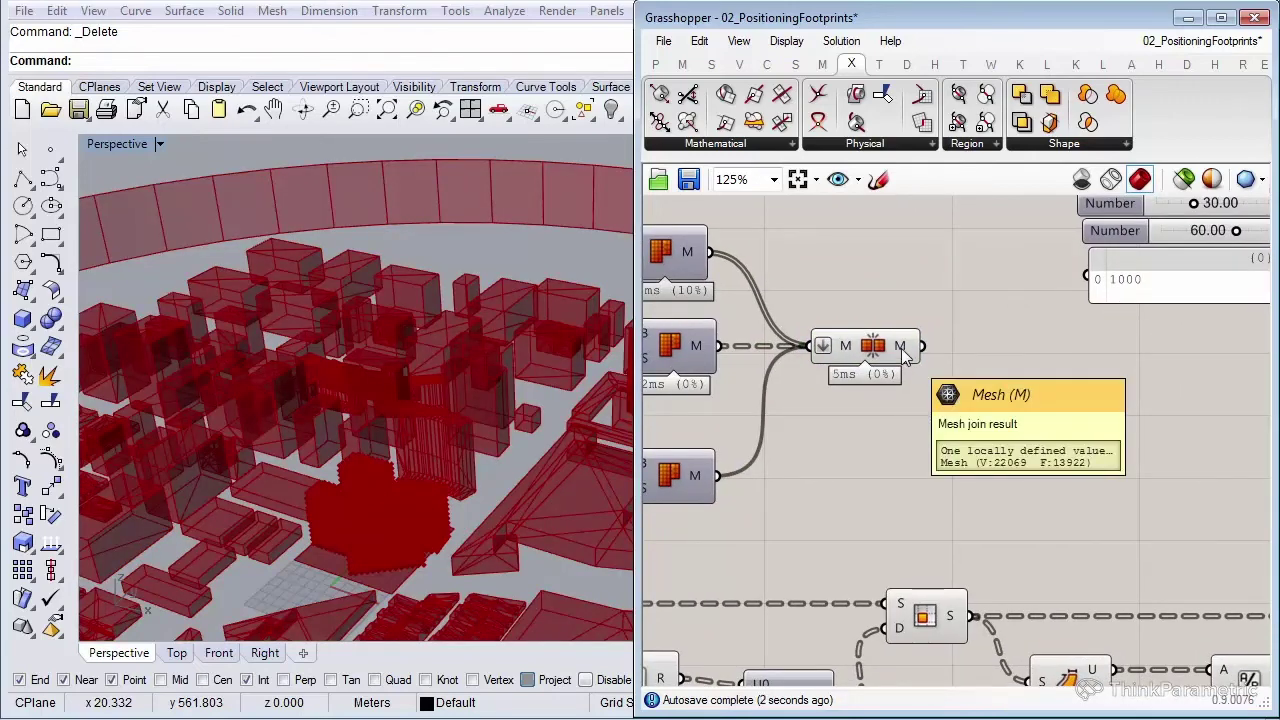
Connect the Mesh Join output to the M input of the Mesh Ray component at the end of the definition
scroll(961, 402, "down", 4)
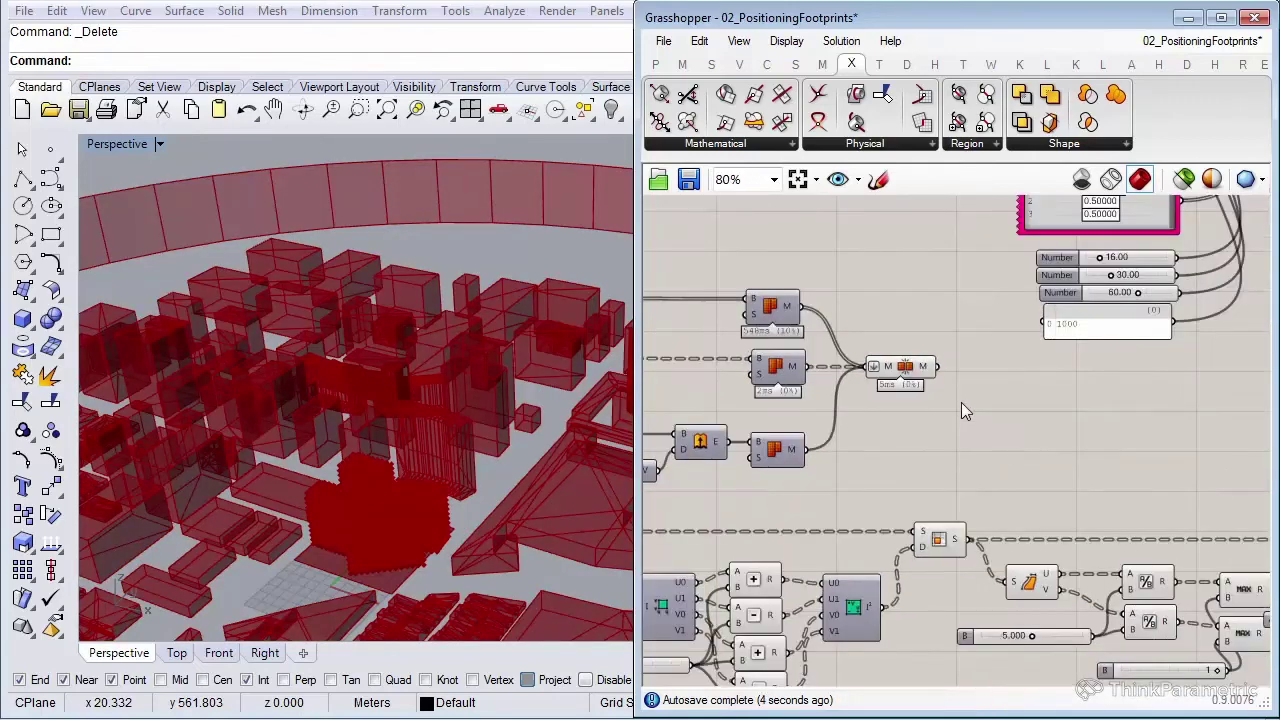
scroll(1038, 410, "down", 1)
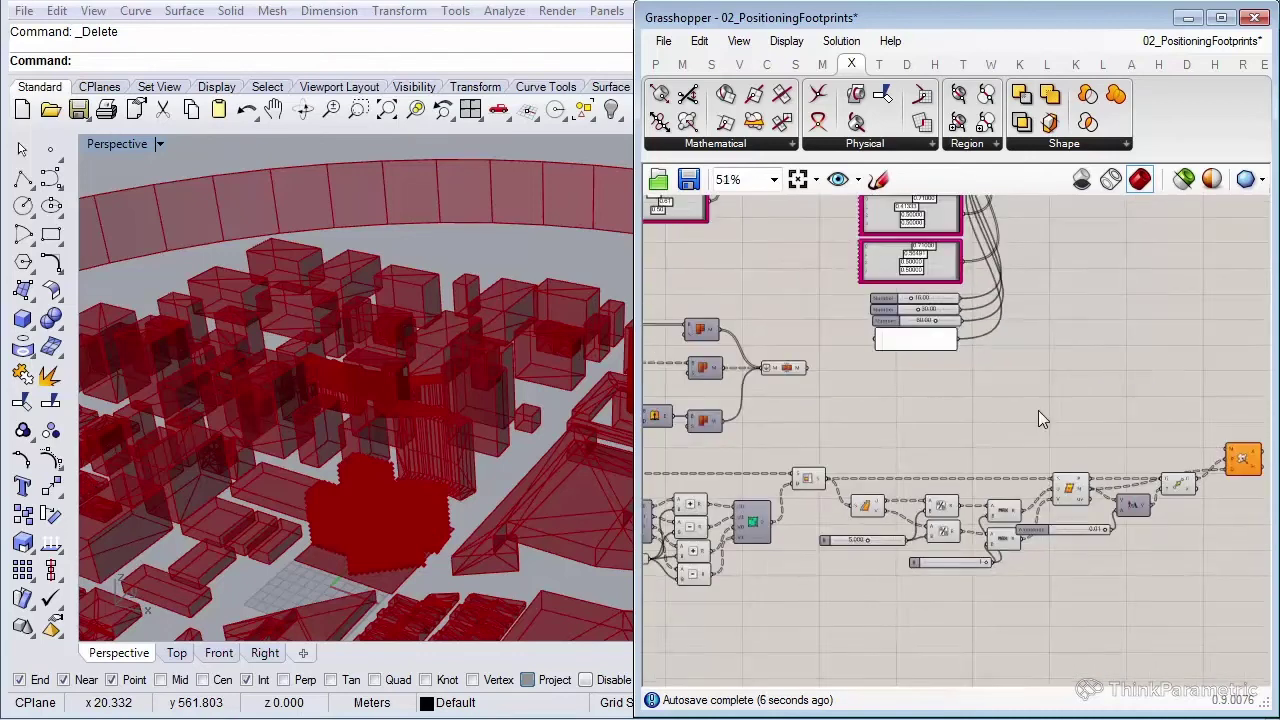
scroll(1170, 420, "up", 4)
mouse_move(1157, 425)
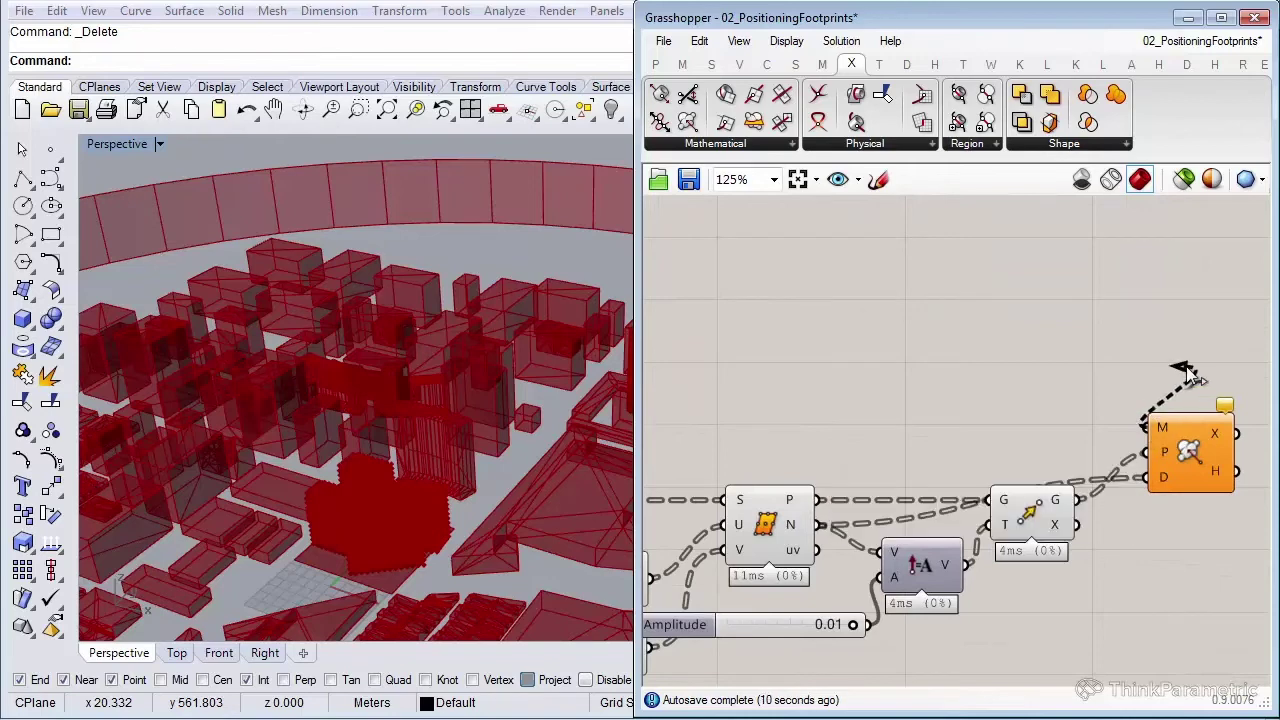
scroll(1188, 371, "down", 4)
scroll(1173, 376, "down", 3)
left_click_drag(1188, 371, 788, 254)
scroll(905, 340, "up", 4)
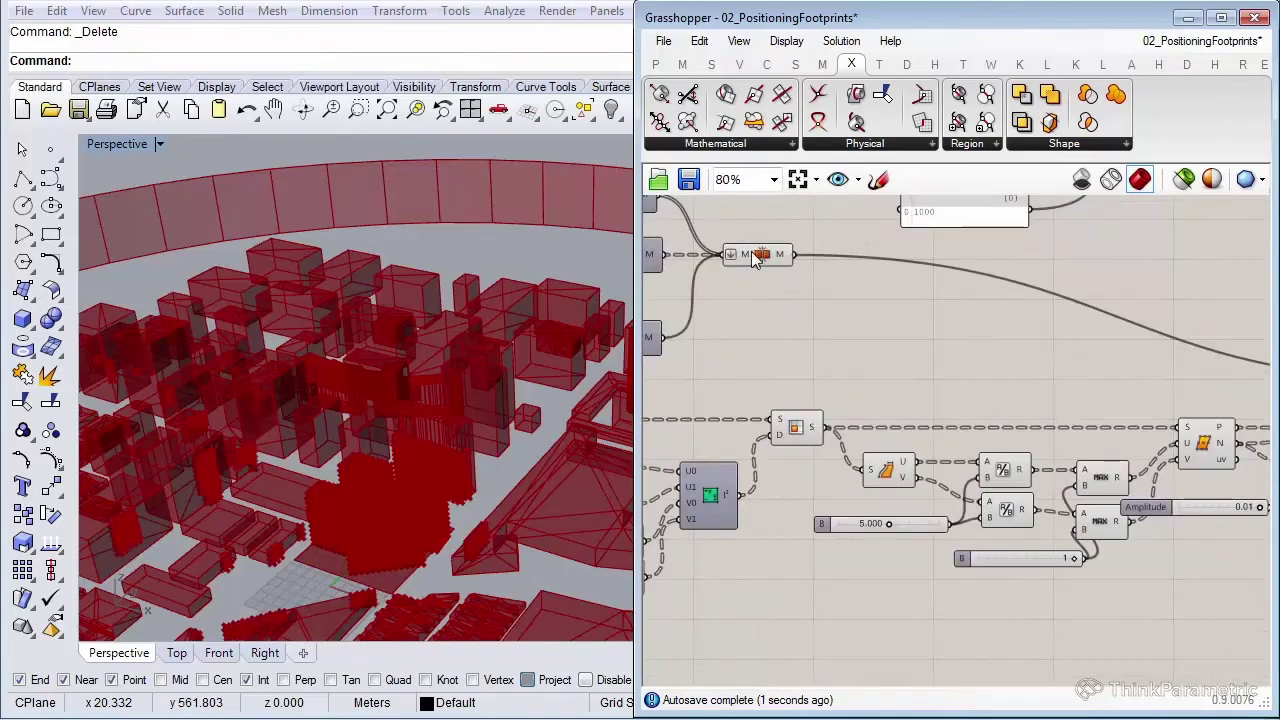
Hide the Mesh Join's preview to isolate the ray intersection points and examine the Mesh Ray's X and H outputs
left_click(752, 254)
middle_click(771, 334)
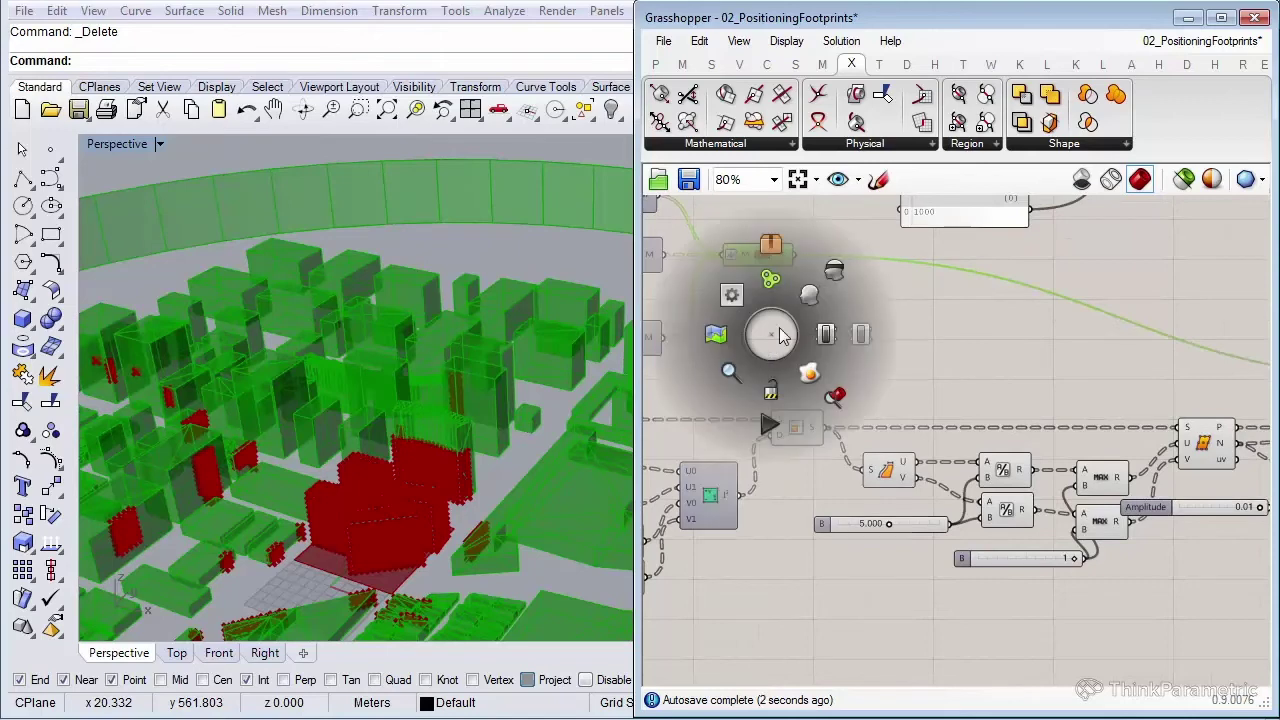
left_click(835, 270)
left_click(870, 348)
scroll(334, 450, "down", 3)
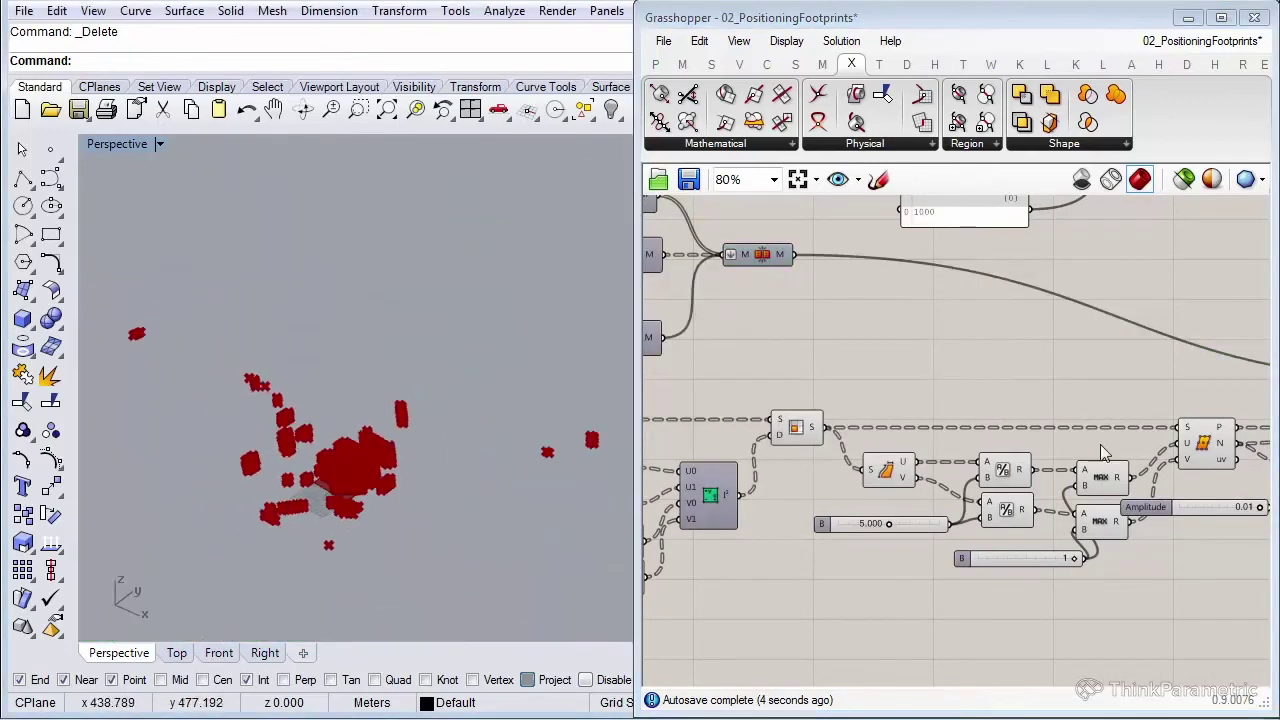
scroll(1170, 383, "up", 5)
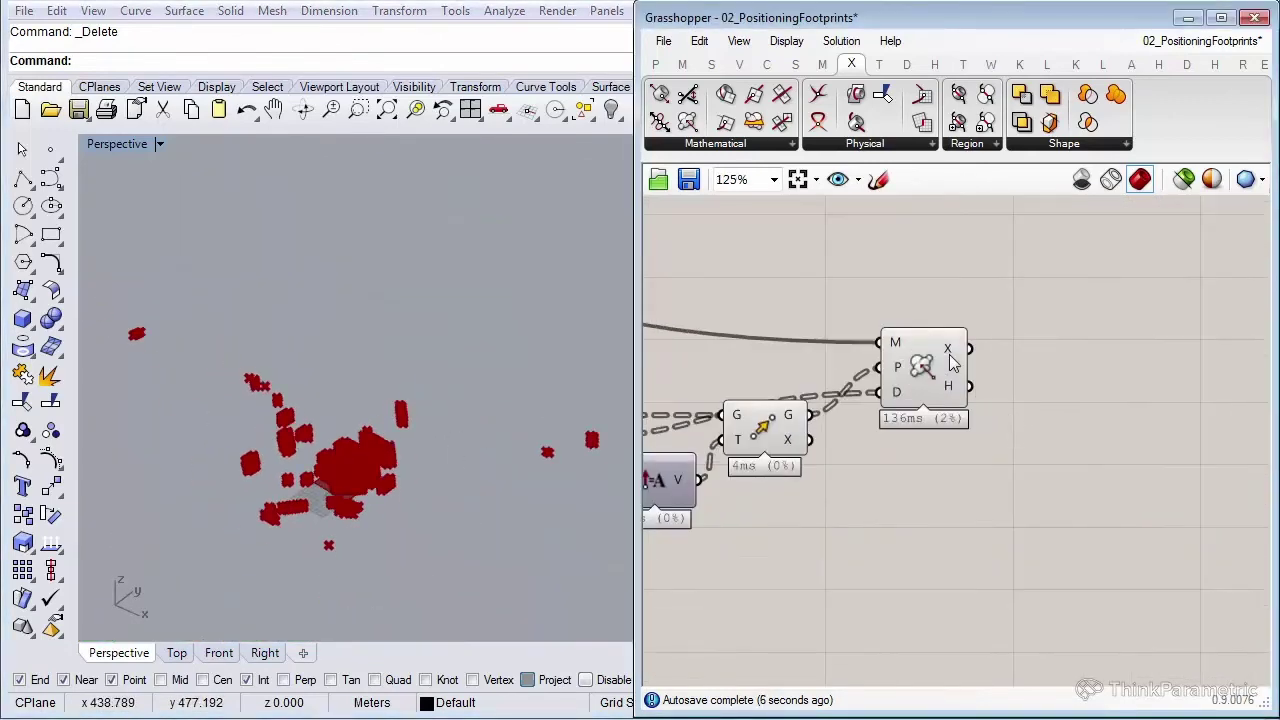
mouse_move(949, 356)
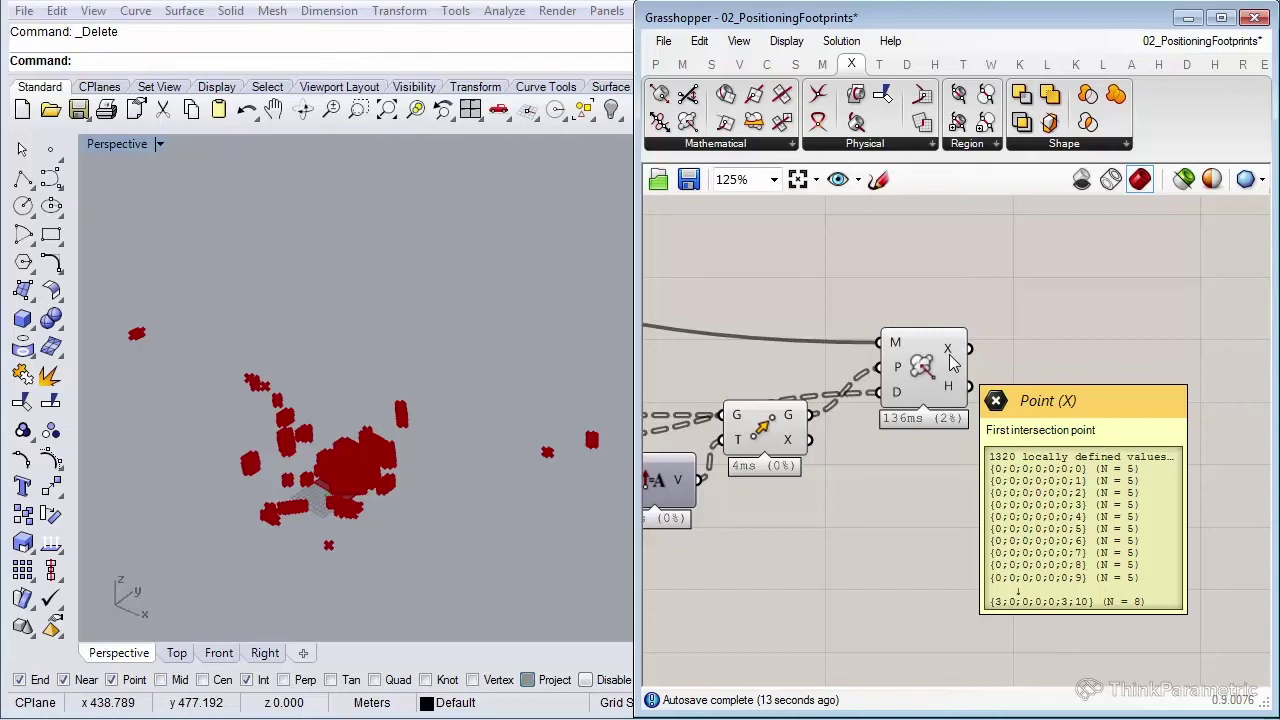
mouse_move(950, 390)
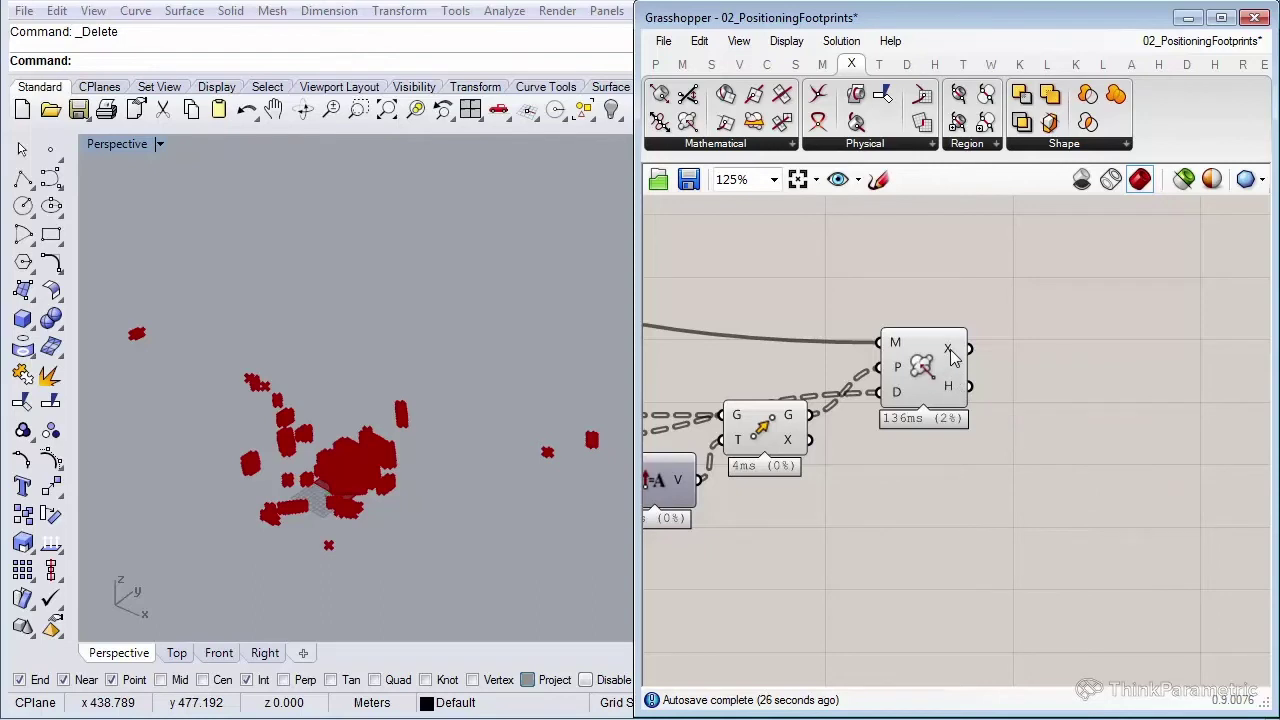
Add a Line component beside the Mesh Ray component
double_click(1098, 351)
type("line")
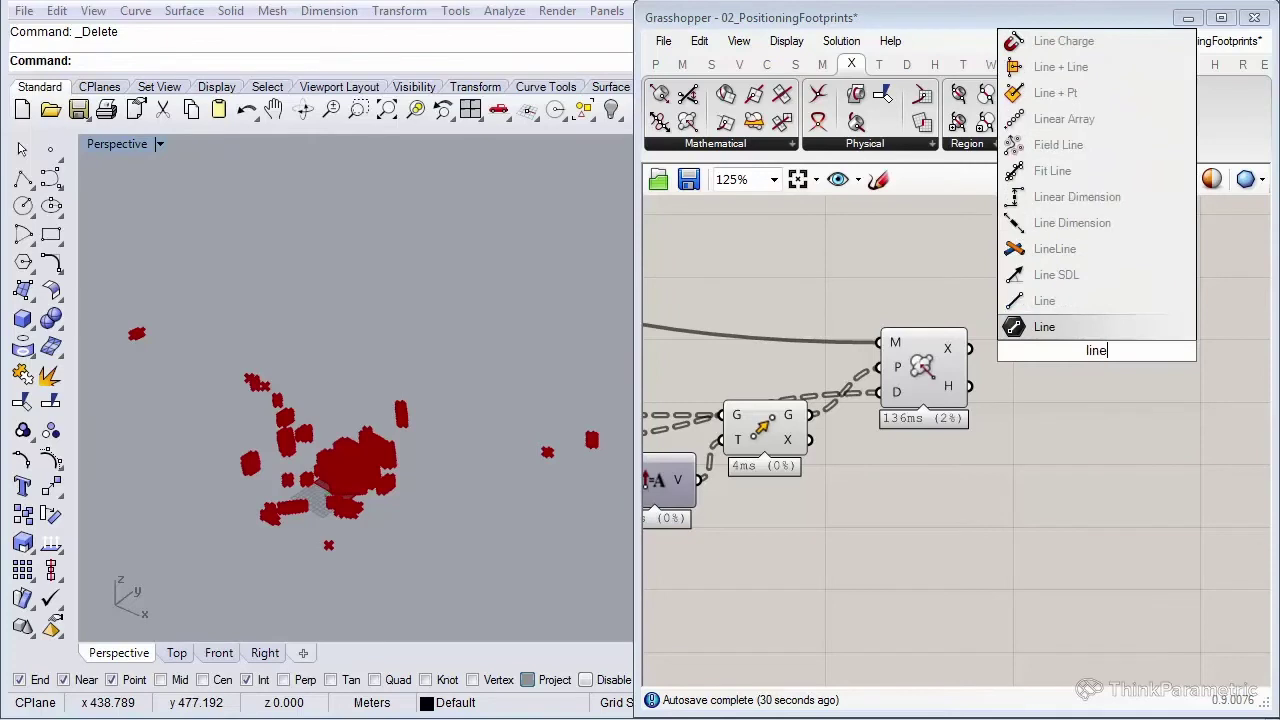
left_click(1090, 324)
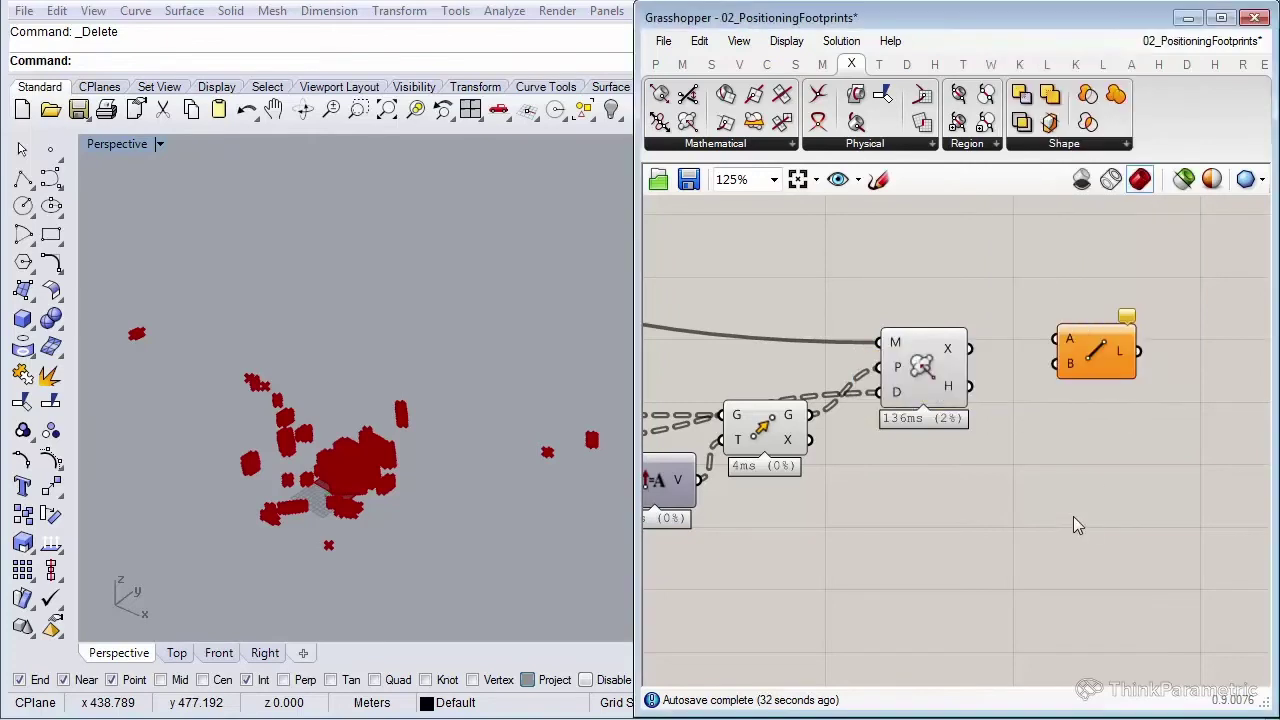
left_click_drag(1105, 365, 1111, 348)
Connect the Evaluate Surface's P output to the Line's A input and reposition the Line above the Mesh Ray component
right_click_drag(742, 491, 866, 494)
scroll(811, 477, "down", 1)
left_click(888, 451)
left_click(856, 400)
left_click(883, 462)
left_click(880, 500)
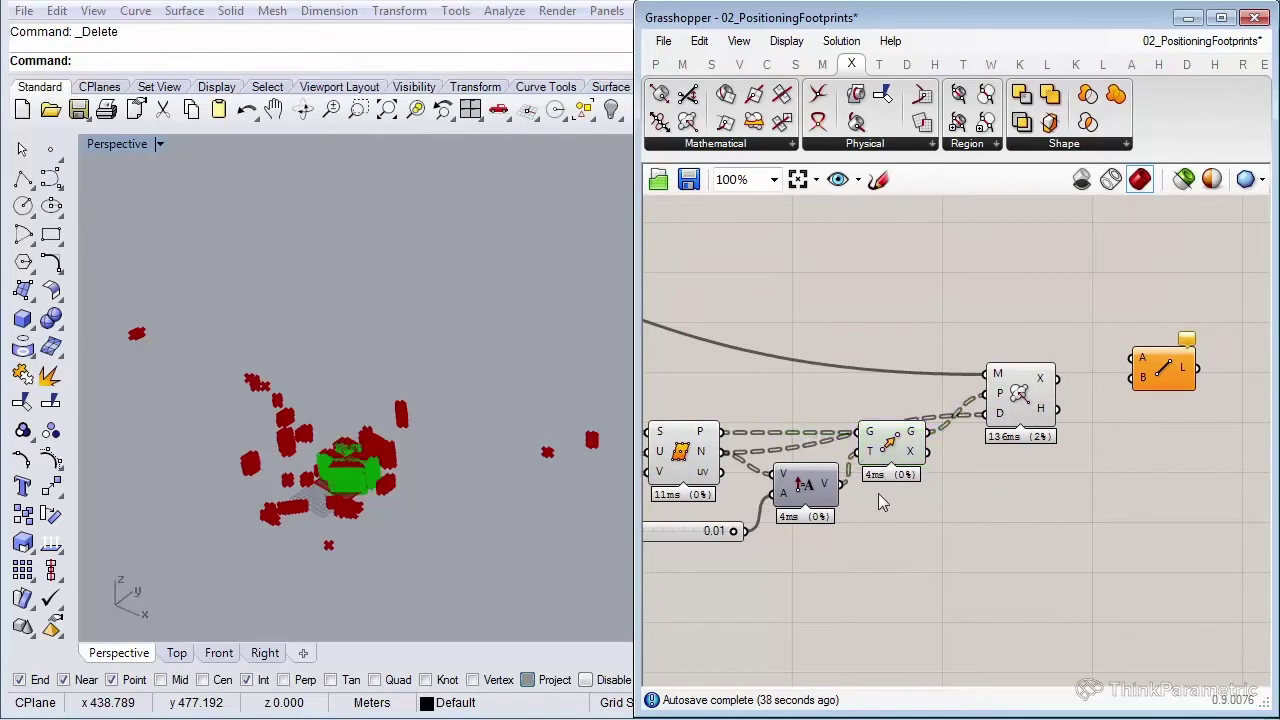
left_click_drag(703, 436, 1146, 345)
scroll(1151, 438, "up", 1)
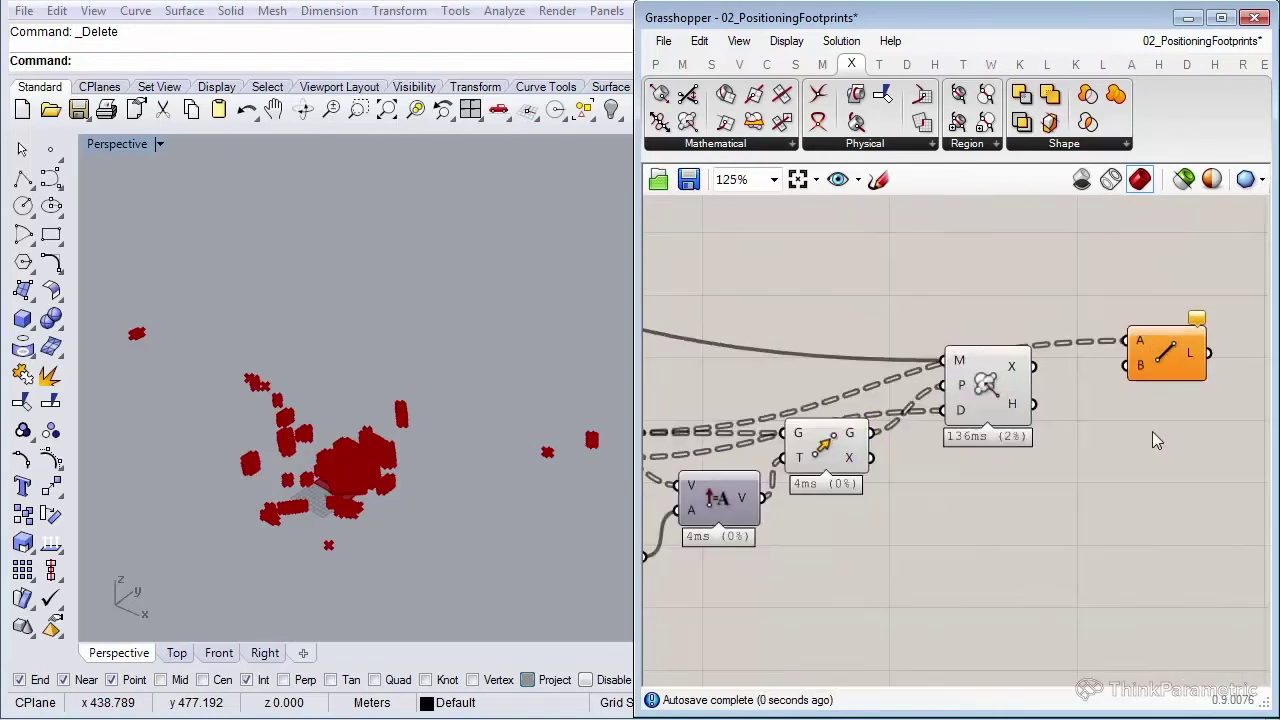
left_click_drag(1160, 355, 1155, 313)
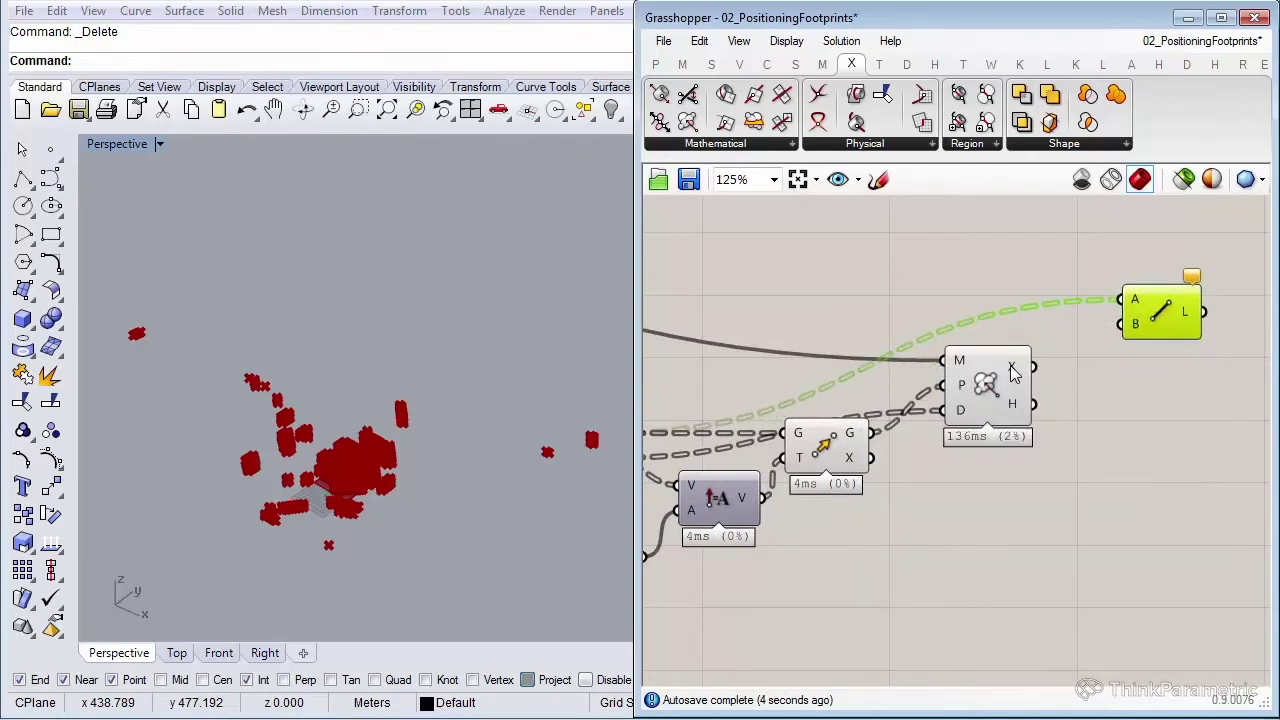
Connect the Mesh Ray's X output to the Line component's B input
mouse_move(1033, 368)
left_mouse_down()
mouse_move(1092, 360)
mouse_move(1040, 387)
left_mouse_up()
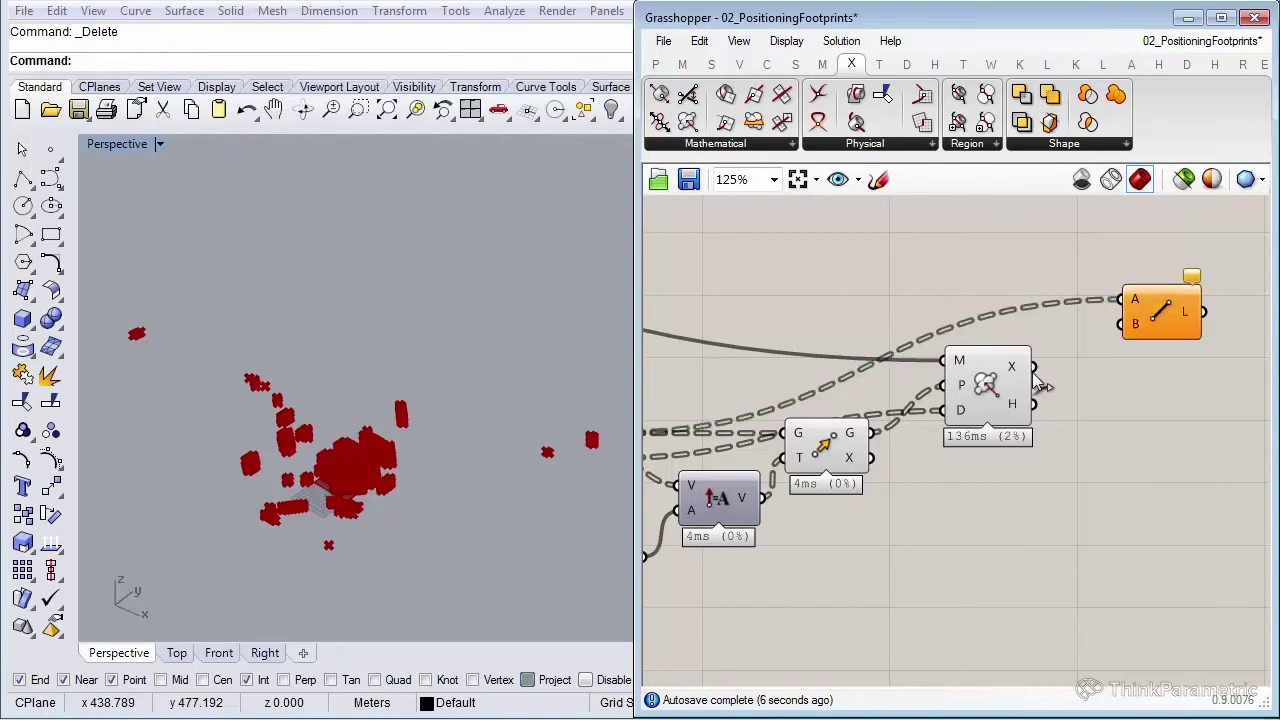
mouse_move(1015, 372)
left_click_drag(1036, 368, 1120, 324)
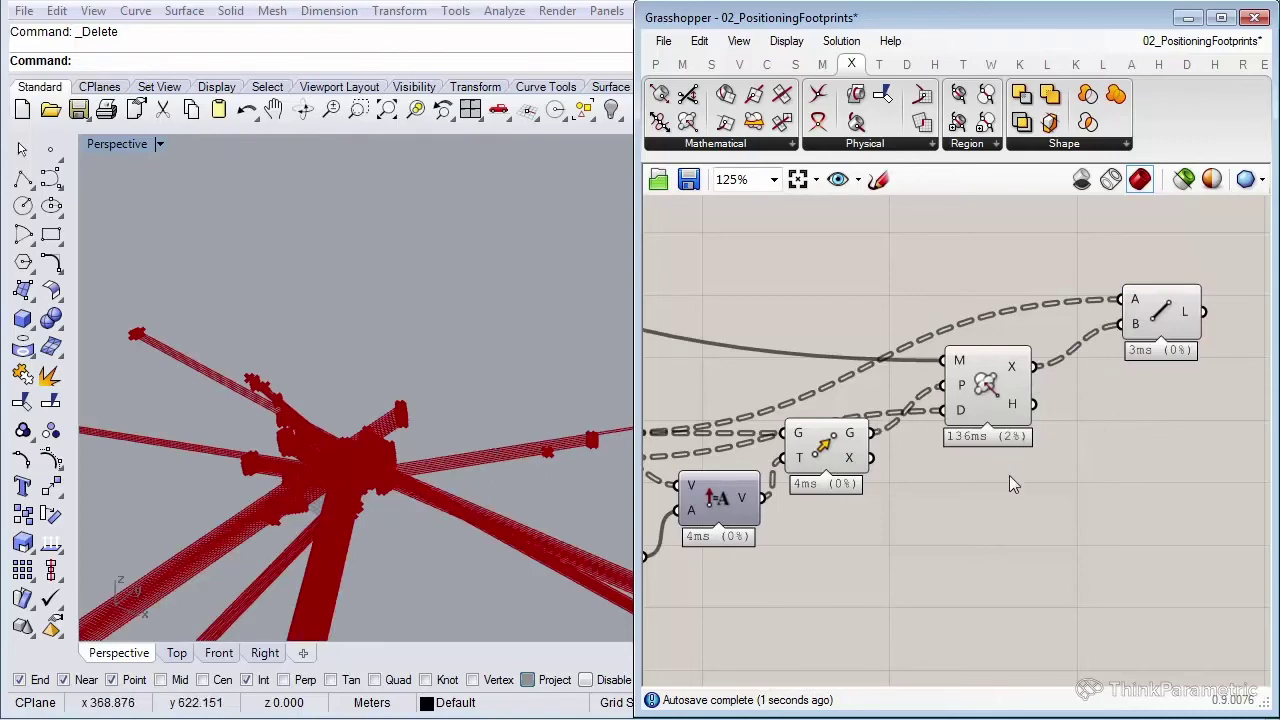
Hide the preview of the Move and Mesh Ray components so that their points no longer cover the lines
left_click_drag(1046, 556, 845, 374)
middle_click(845, 374)
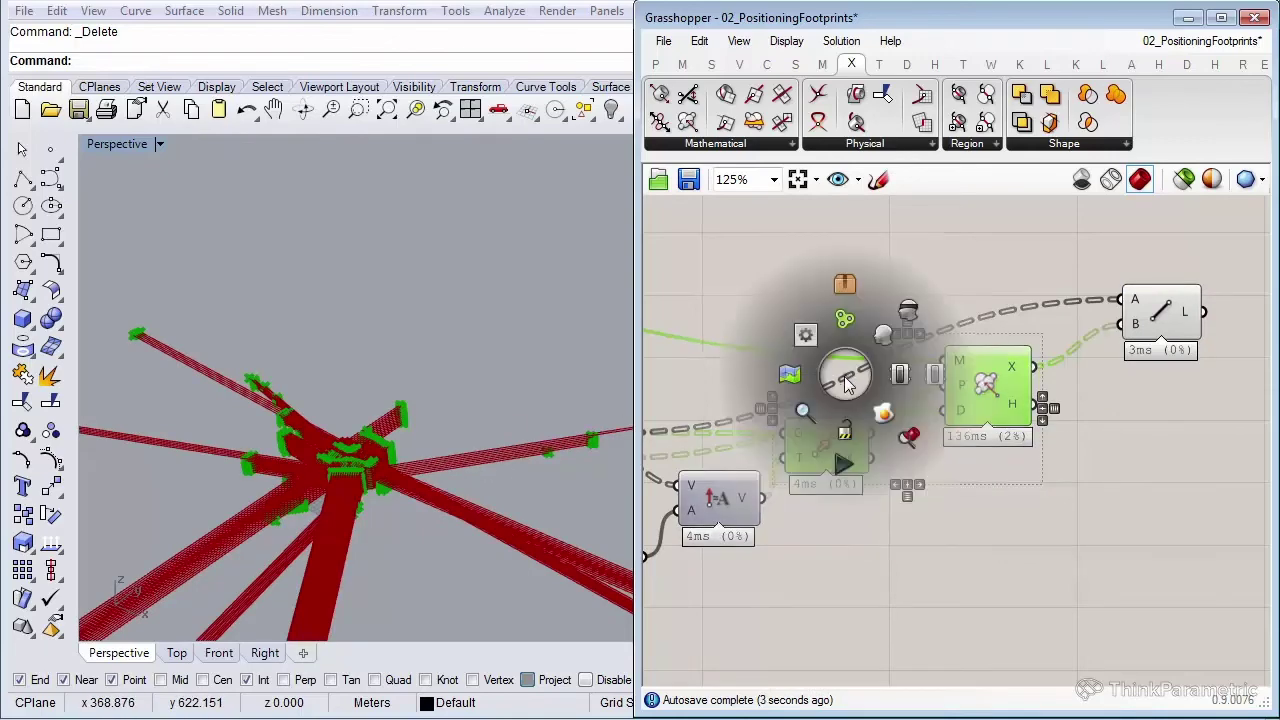
left_click(906, 314)
left_click(940, 313)
Examine the ray lines between the buildings and their surroundings in the Perspective view and up close in the Top view
right_click_drag(500, 390, 362, 405)
scroll(362, 405, "up", 8)
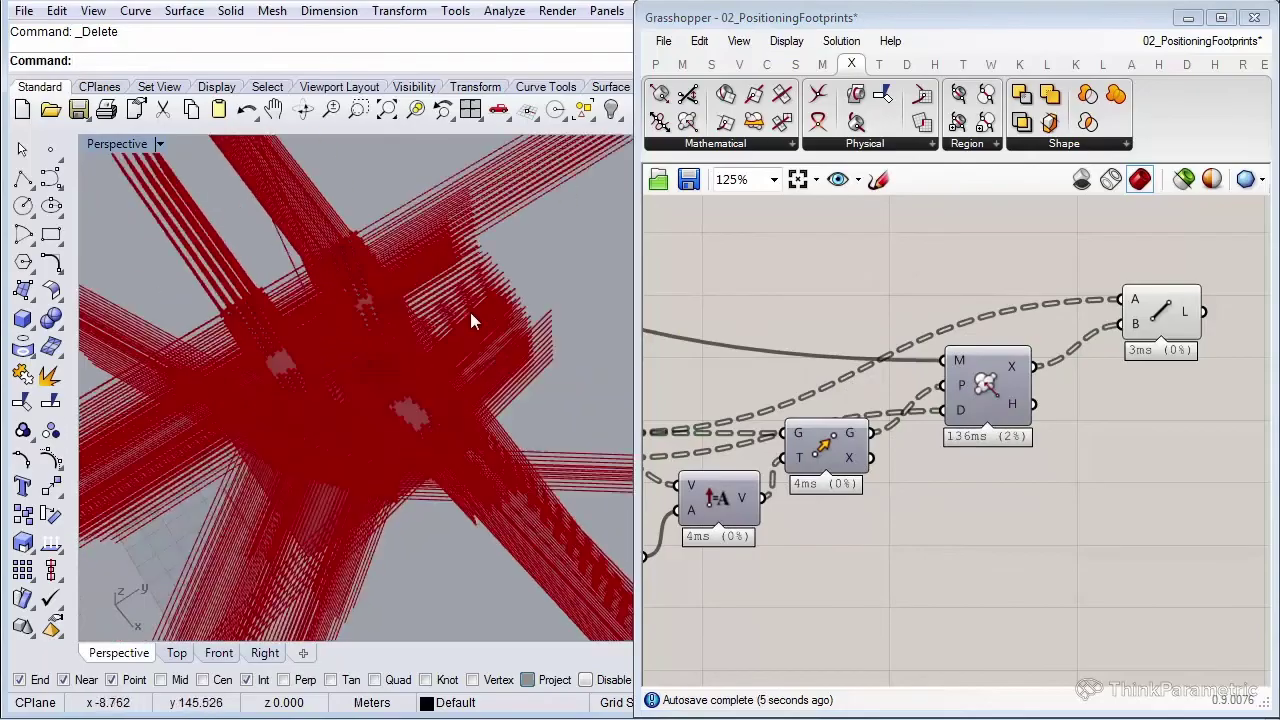
right_click_drag(470, 322, 418, 338)
scroll(418, 338, "down", 8)
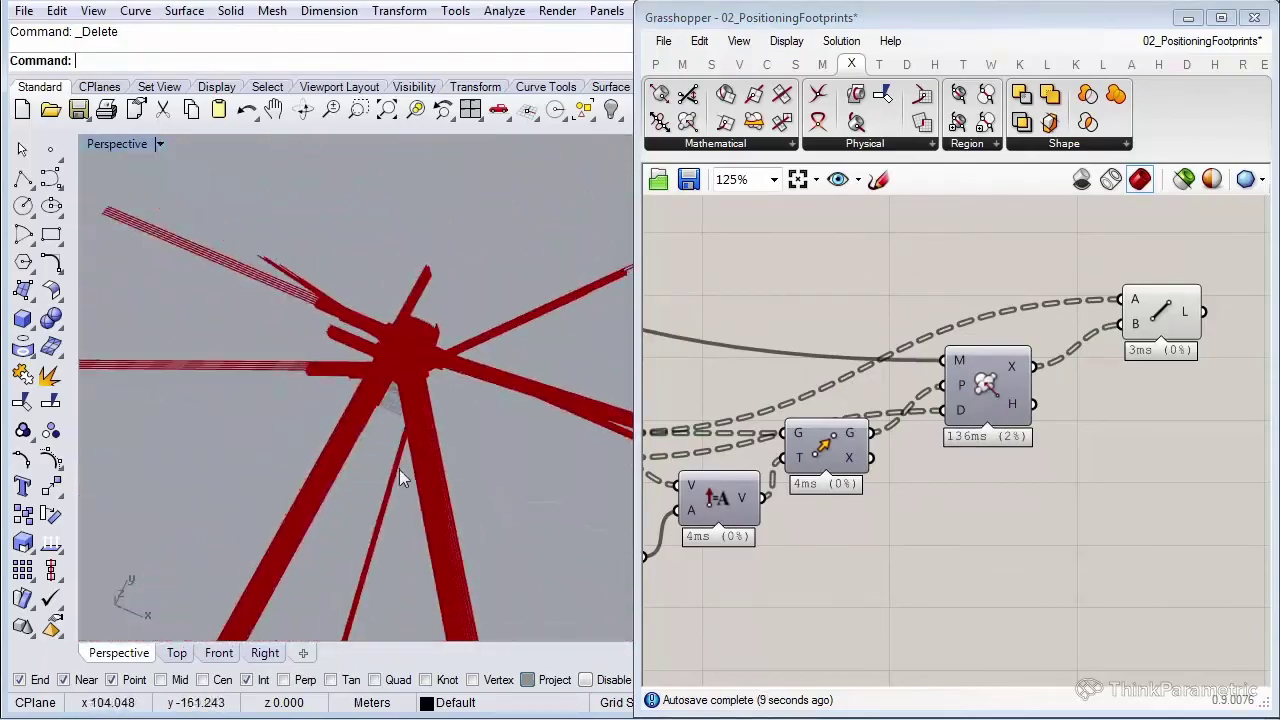
right_click_drag(394, 466, 230, 520)
left_click(177, 653)
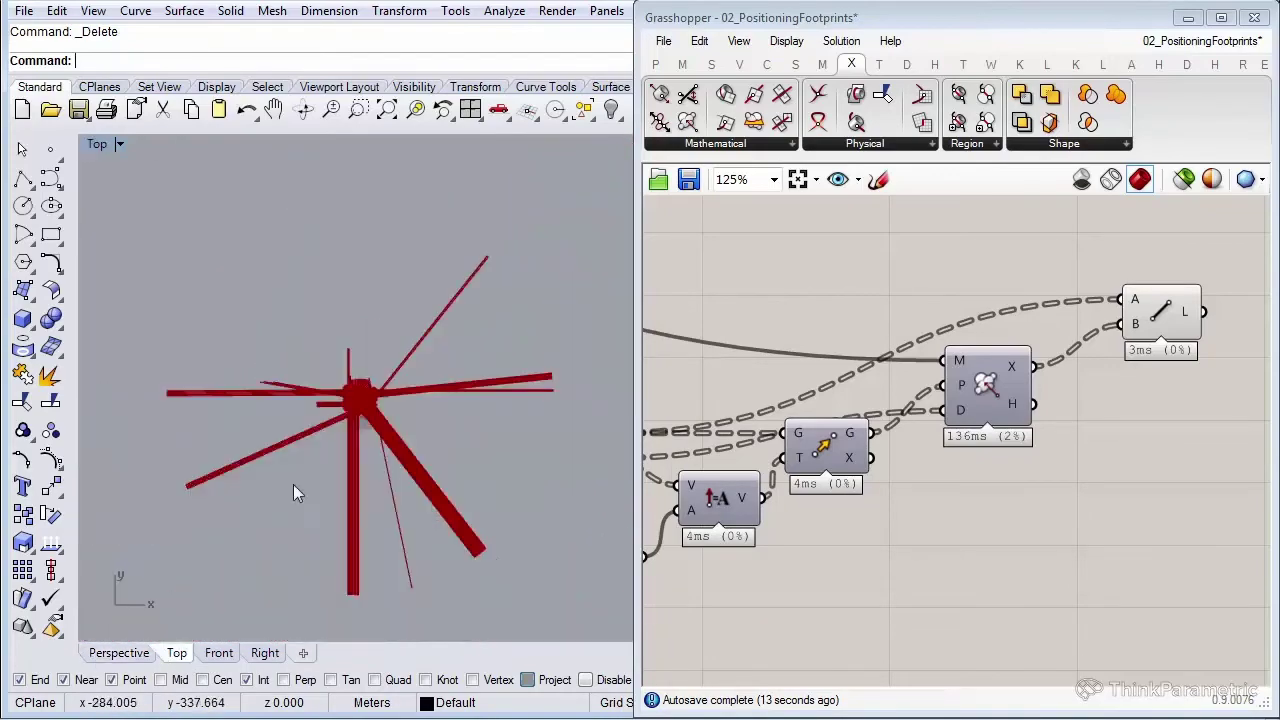
scroll(377, 460, "up", 10)
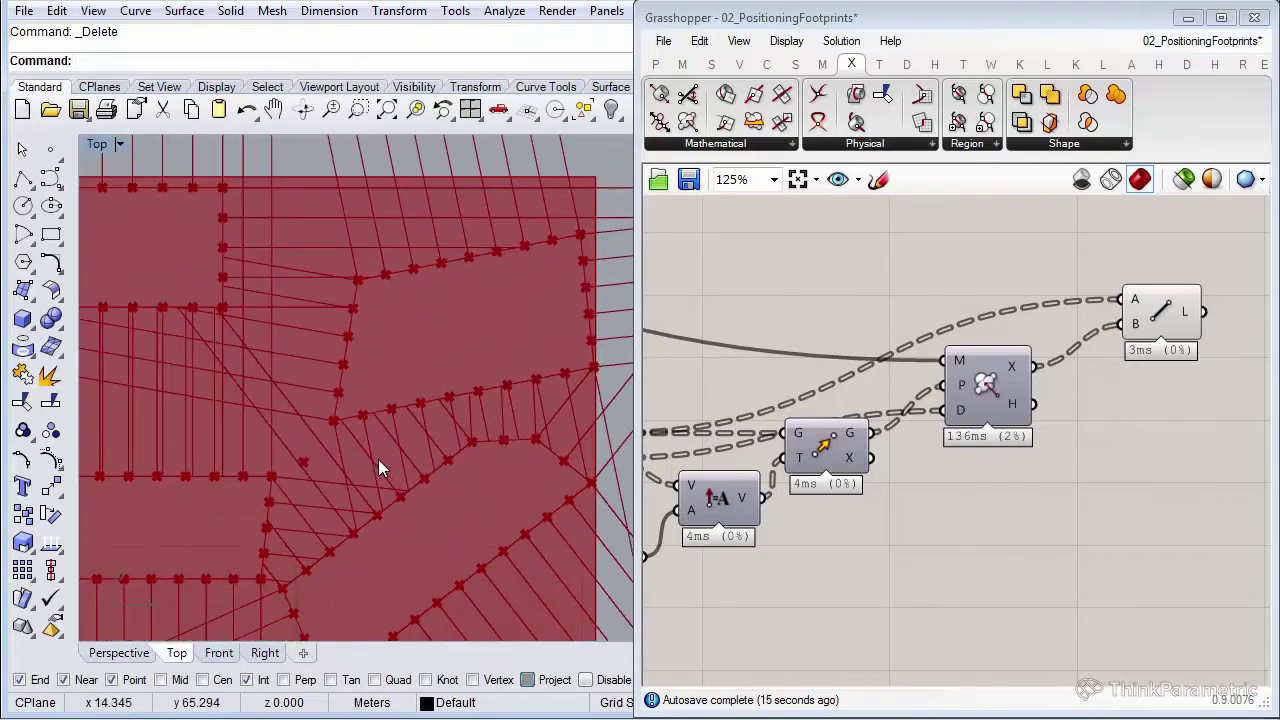
right_click_drag(378, 459, 485, 436)
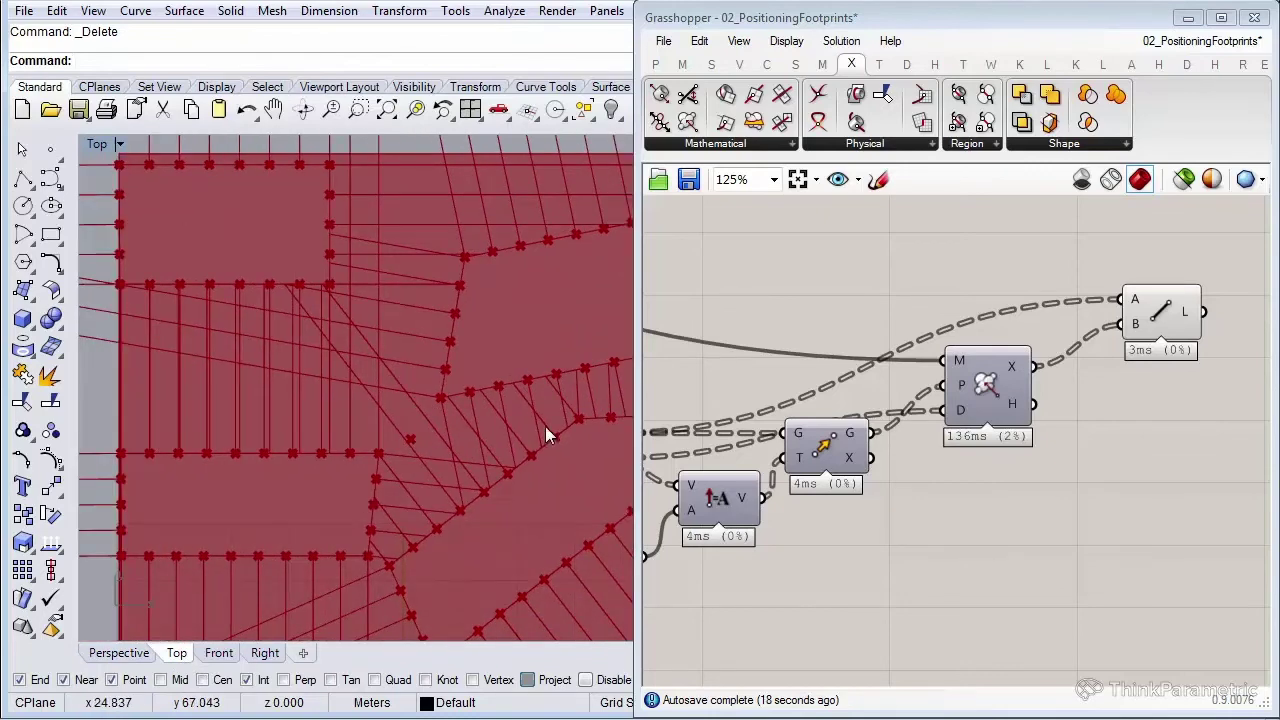
Set the slider feeding the Amplitude component to 0 and examine the ray lines along the building walls in the Top view
right_click_drag(758, 567, 950, 507)
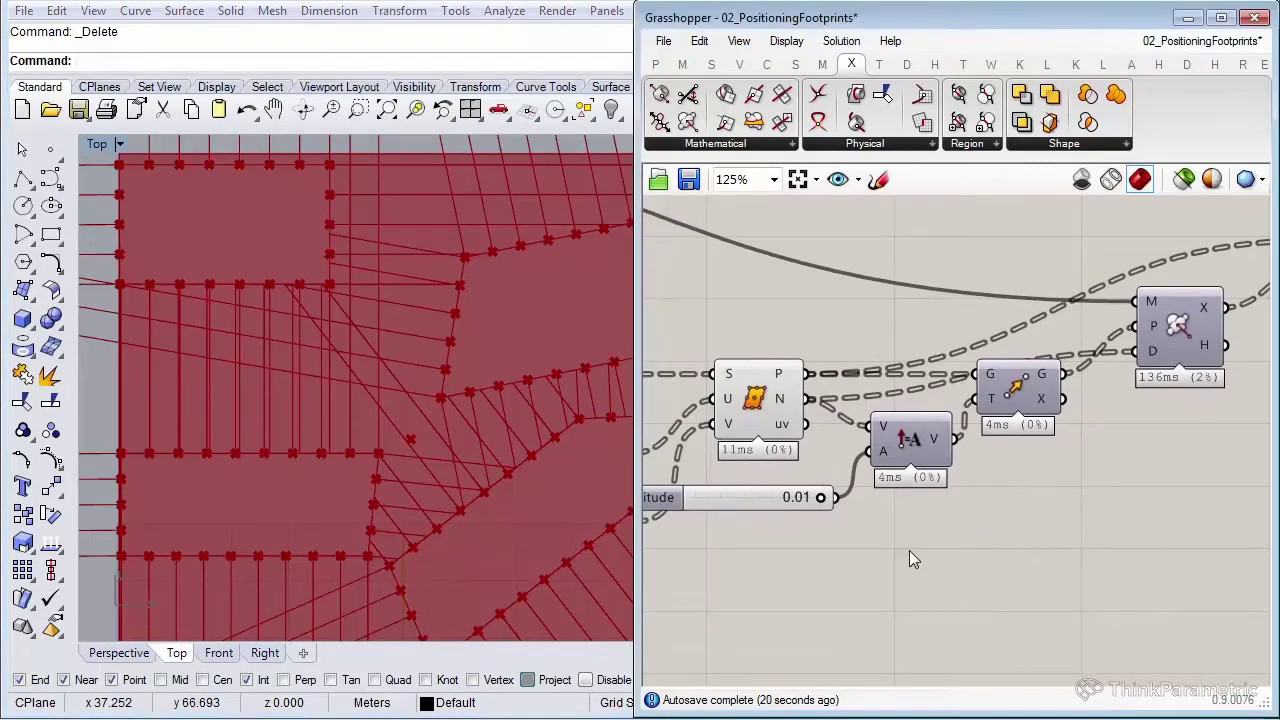
double_click(774, 503)
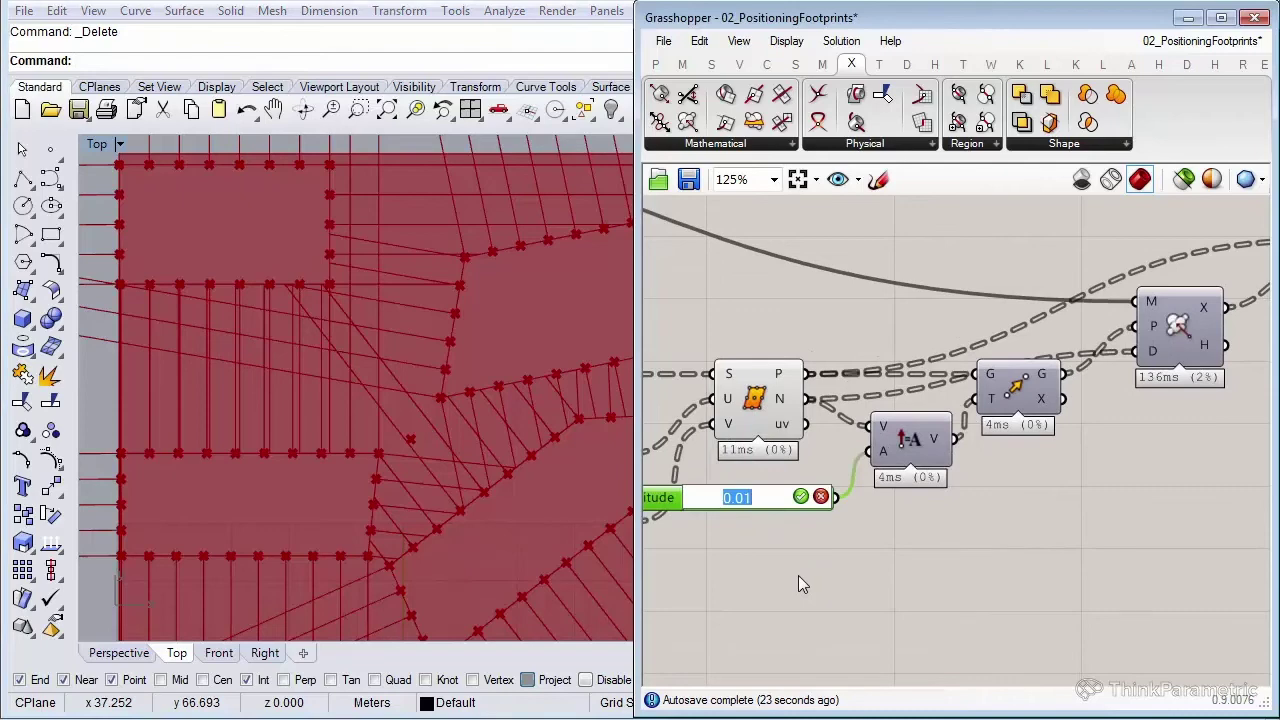
type("0")
key("Return")
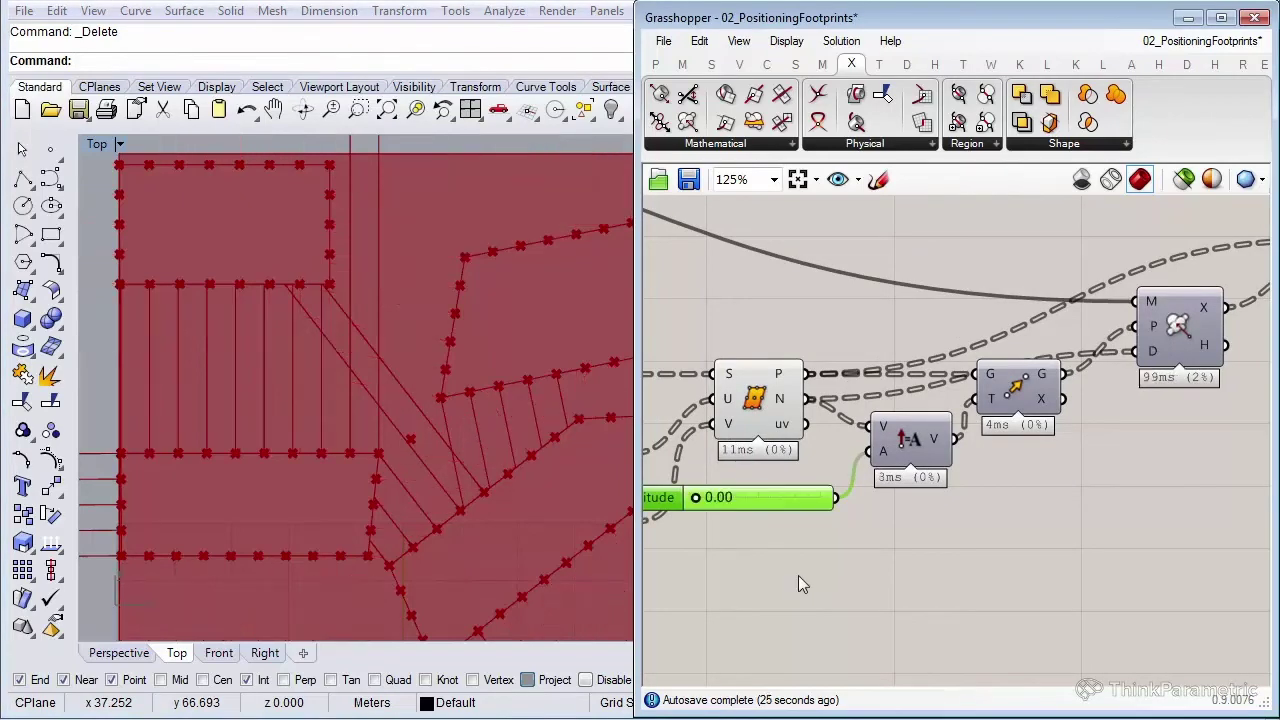
scroll(397, 364, "down", 5)
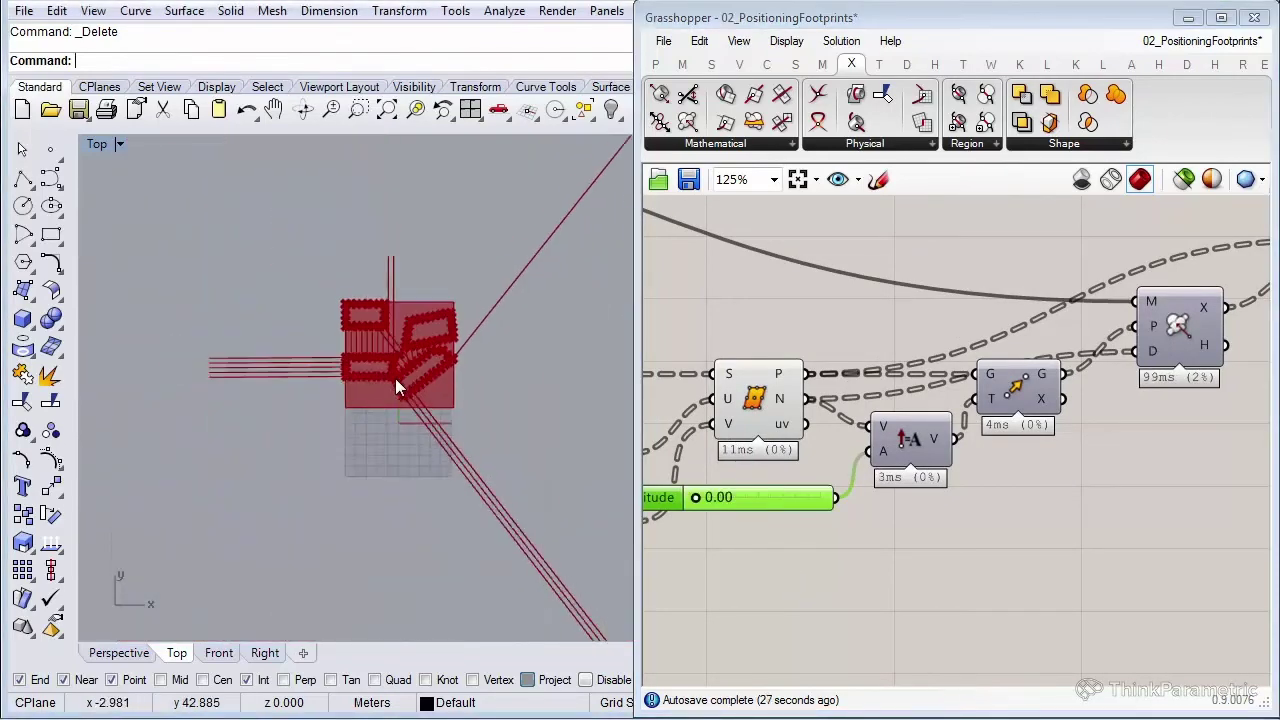
scroll(395, 378, "down", 3)
scroll(389, 381, "up", 18)
right_click_drag(227, 408, 314, 450)
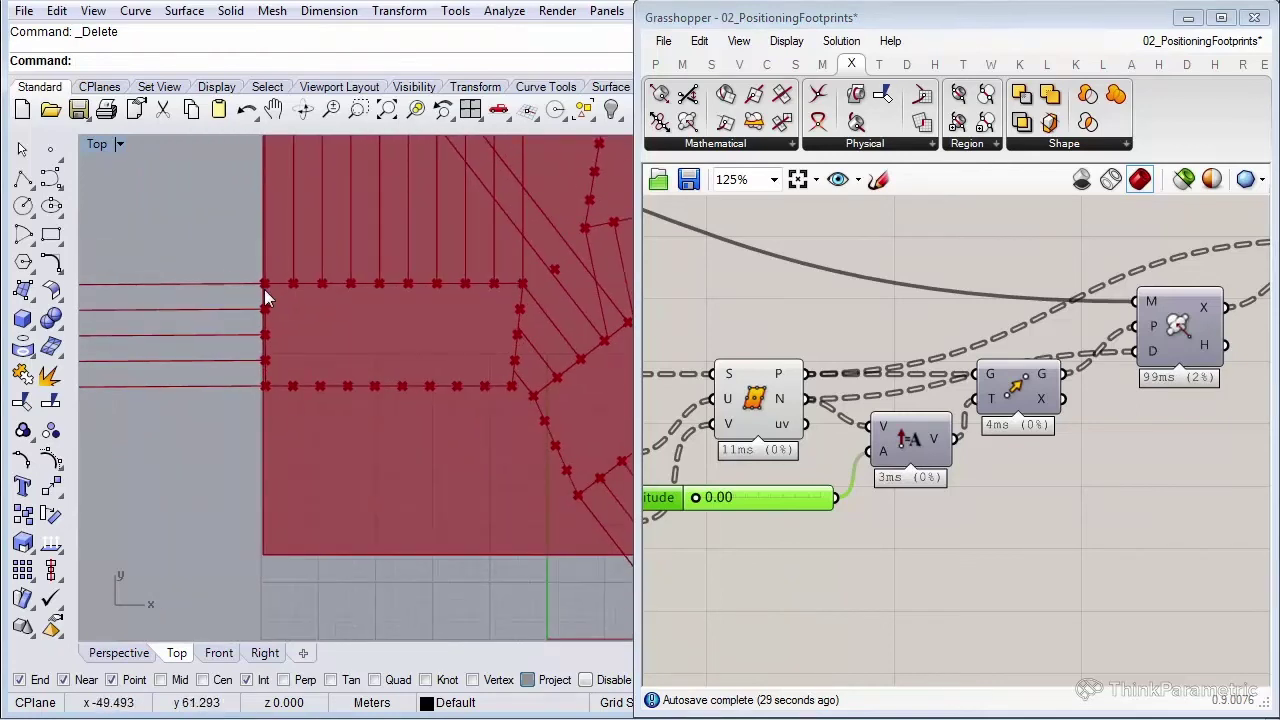
scroll(264, 290, "up", 2)
scroll(286, 443, "up", 5)
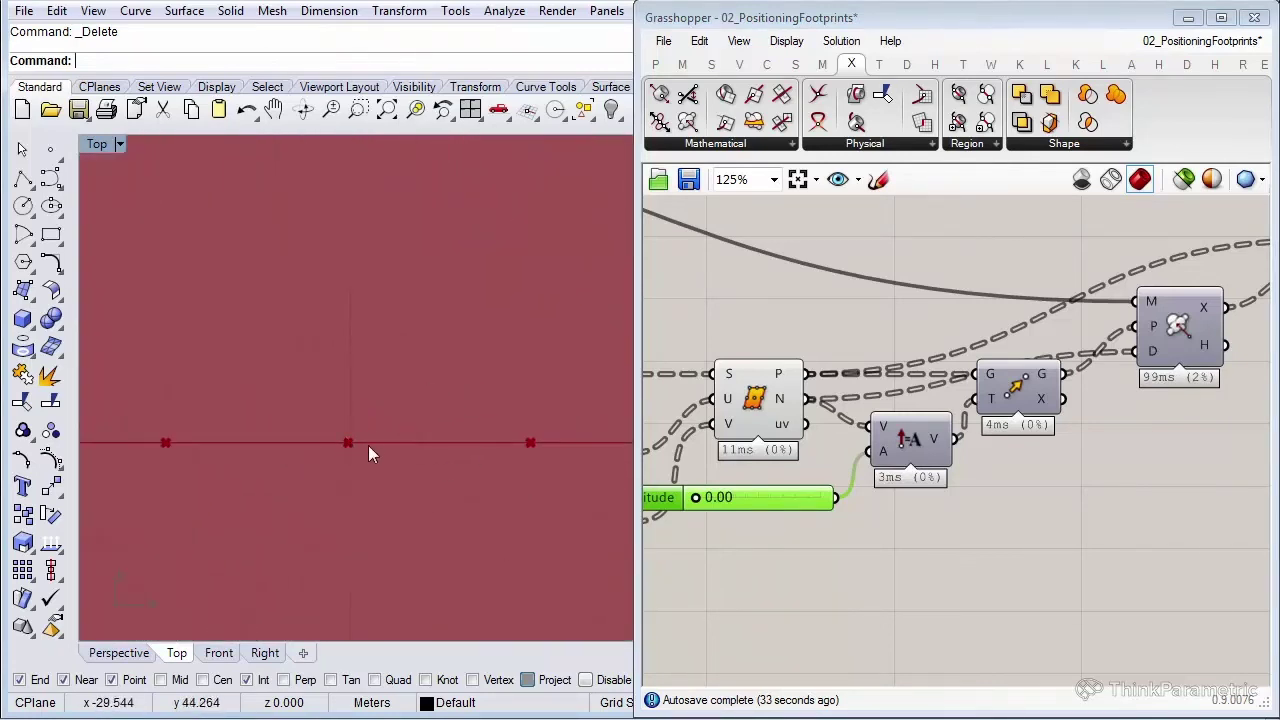
Set the slider feeding the Amplitude component to 0.01
double_click(760, 500)
type("0")
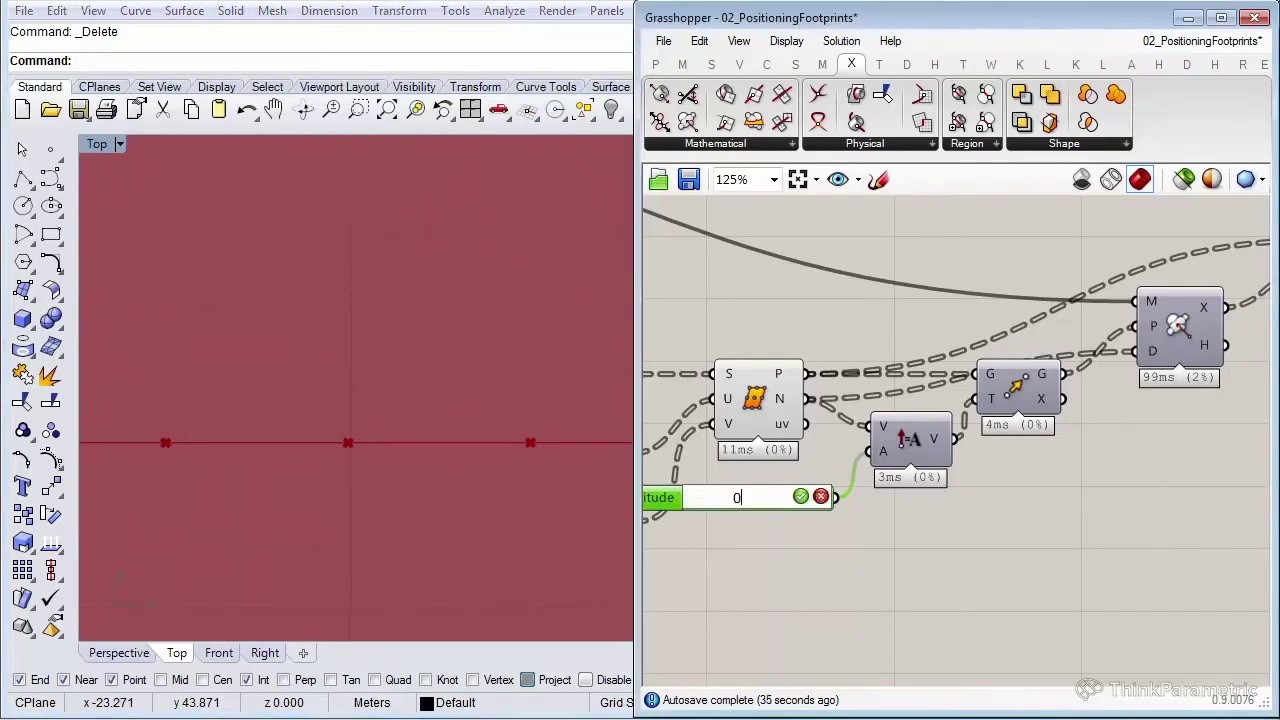
type(".01")
key("Return")
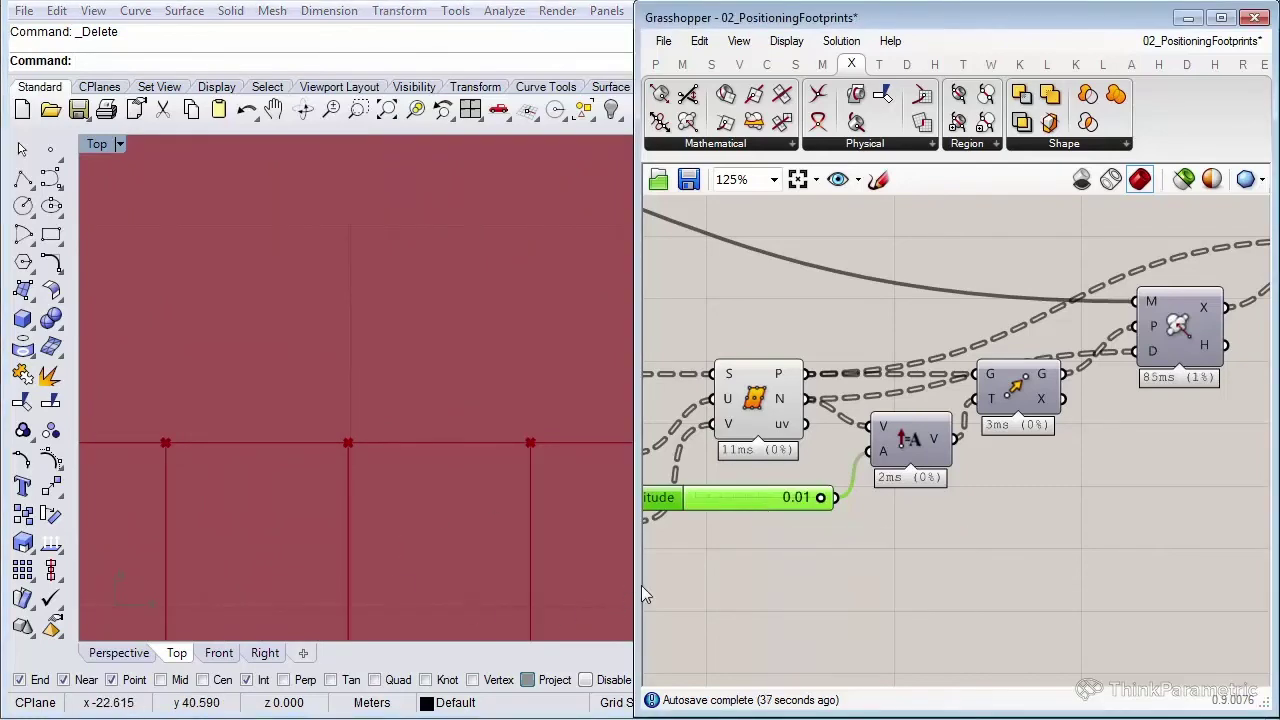
Examine the addition and subtraction components that adjust the surface domain, and the ray lines in the Perspective view
right_click_drag(833, 570, 995, 569)
scroll(995, 569, "down", 1)
scroll(995, 577, "down", 3)
scroll(913, 523, "up", 5)
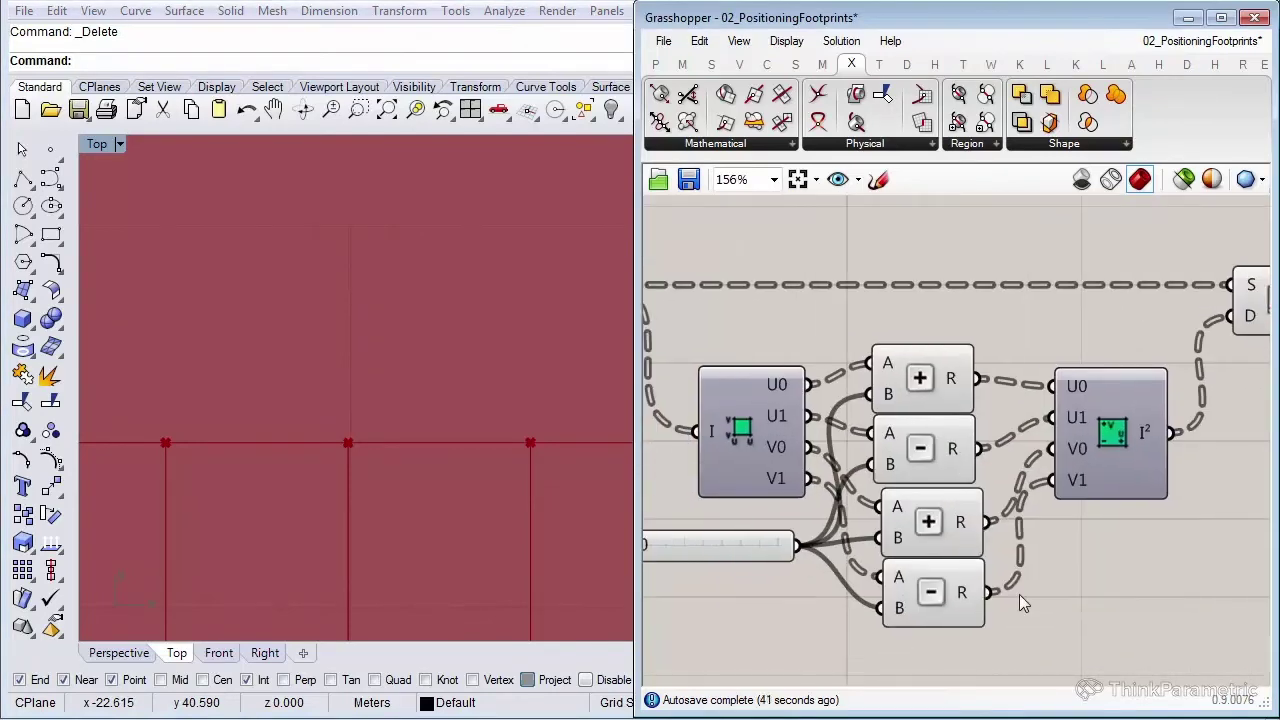
left_click(109, 654)
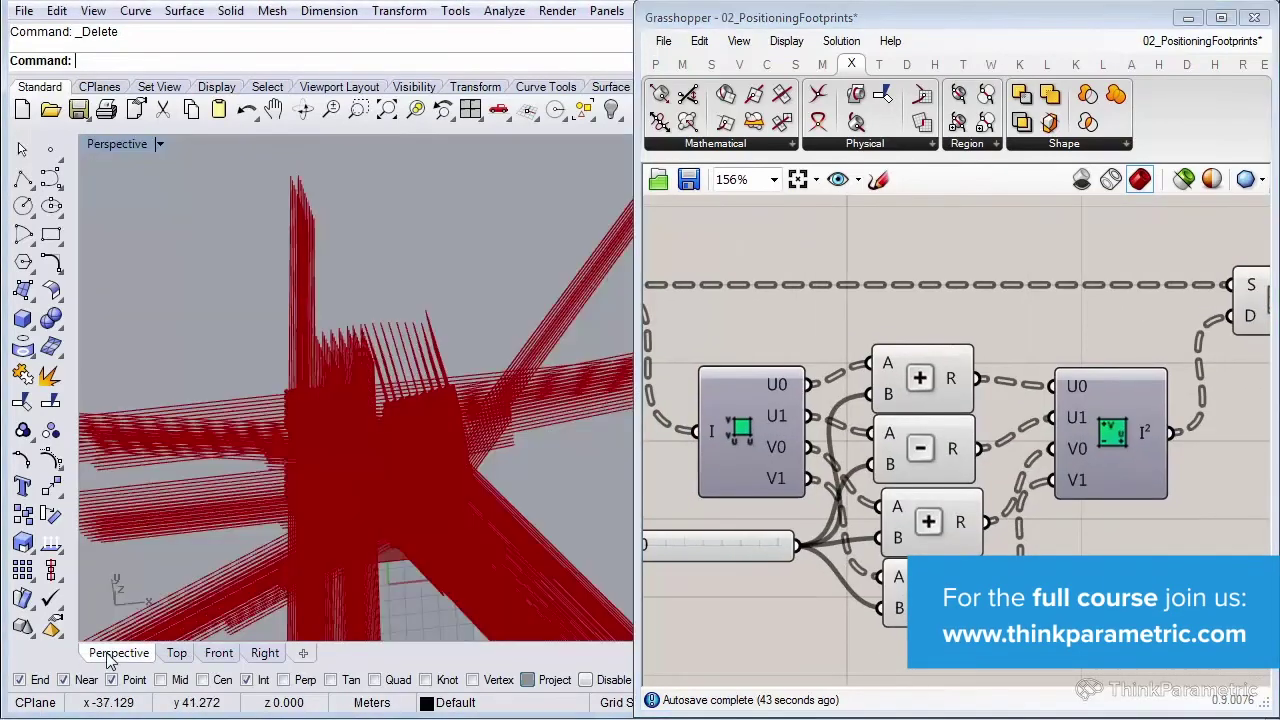
right_click_drag(225, 380, 260, 431)
scroll(260, 431, "down", 5)
mouse_move(360, 424)
right_mouse_down()
mouse_move(286, 367)
mouse_move(369, 300)
mouse_move(334, 494)
mouse_move(351, 434)
mouse_move(380, 431)
right_mouse_up()
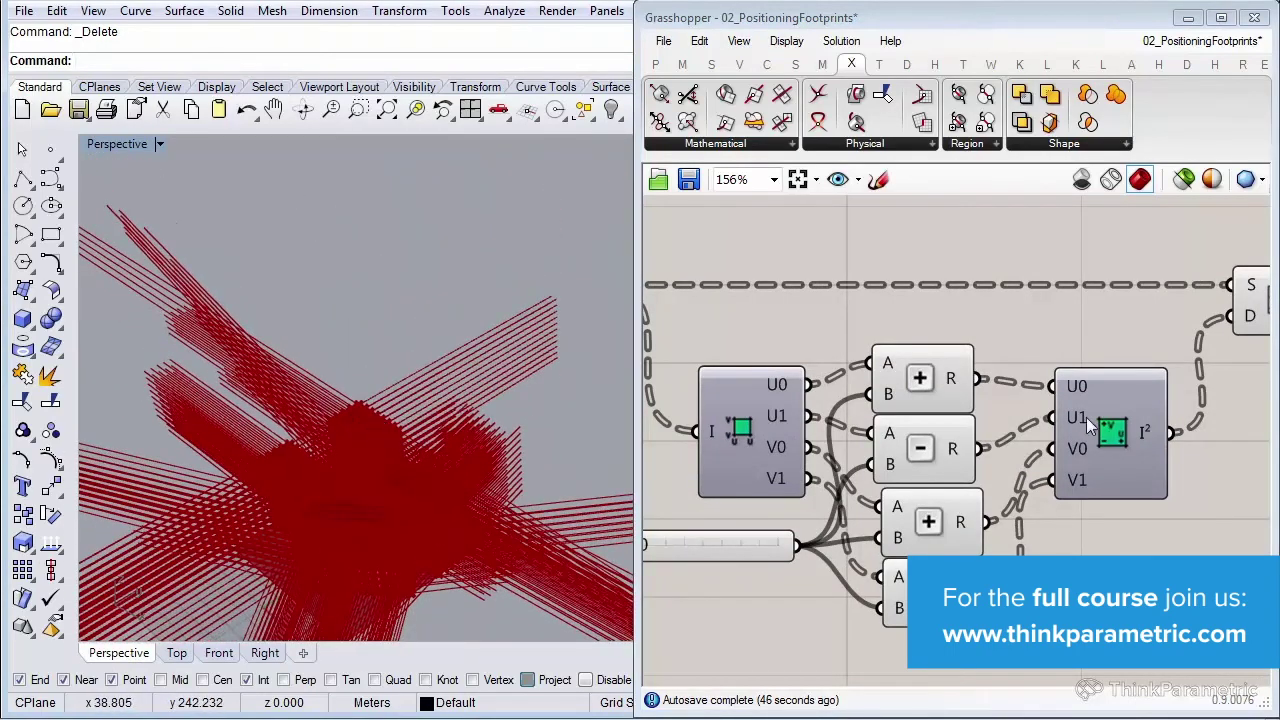
Move the whole ray-casting part of the definition down the canvas, away from the pink components and sliders above it
scroll(1086, 417, "down", 3)
scroll(1066, 469, "down", 3)
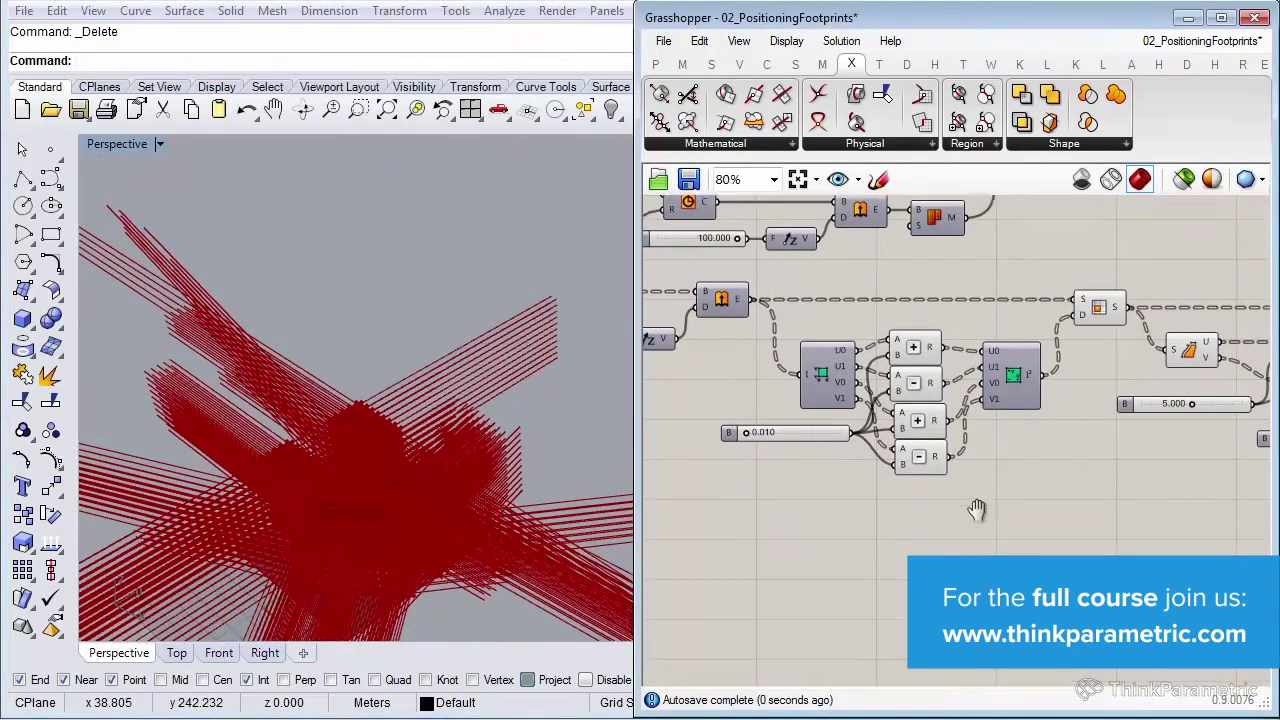
scroll(944, 499, "down", 2)
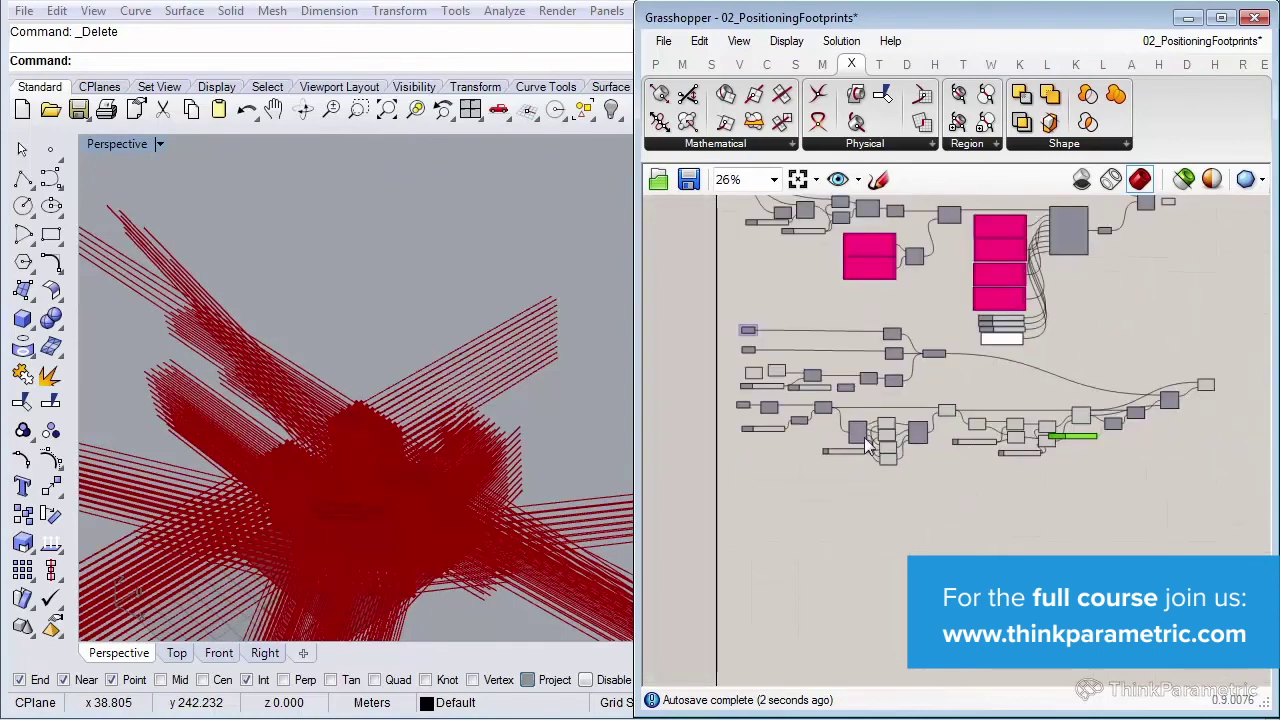
left_click_drag(1243, 510, 730, 355)
scroll(770, 360, "up", 1)
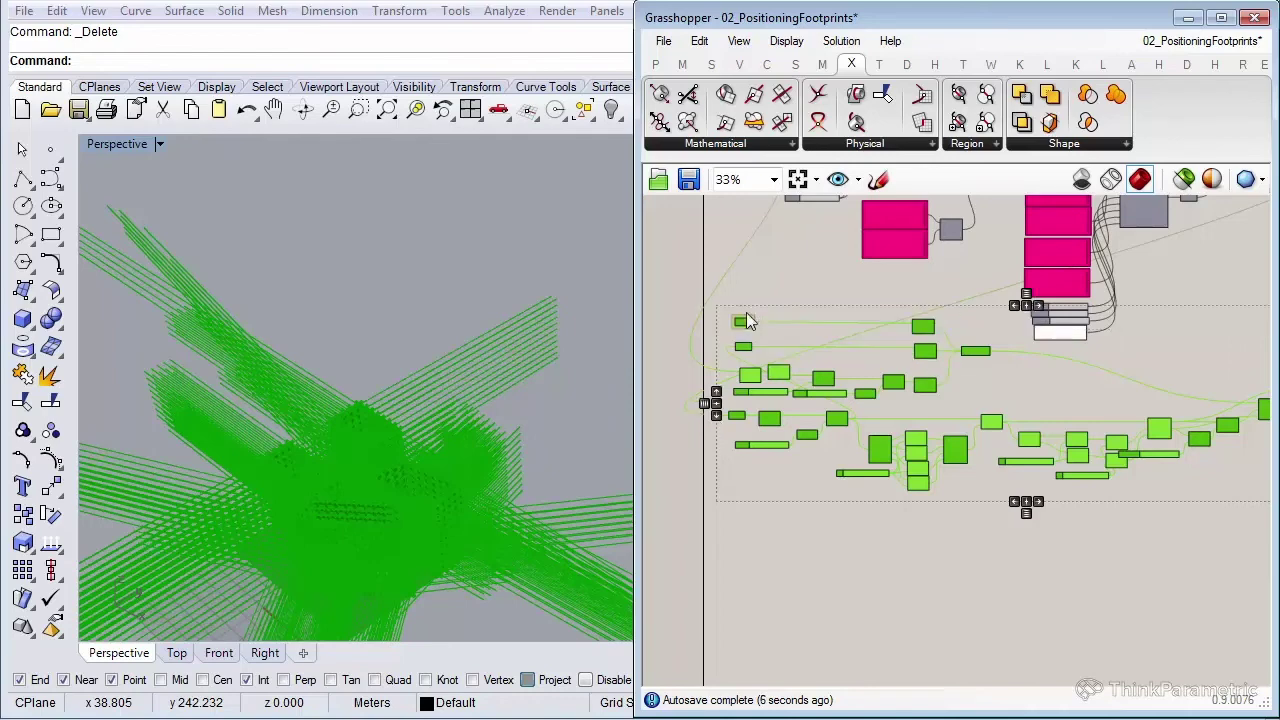
left_click_drag(927, 328, 933, 416)
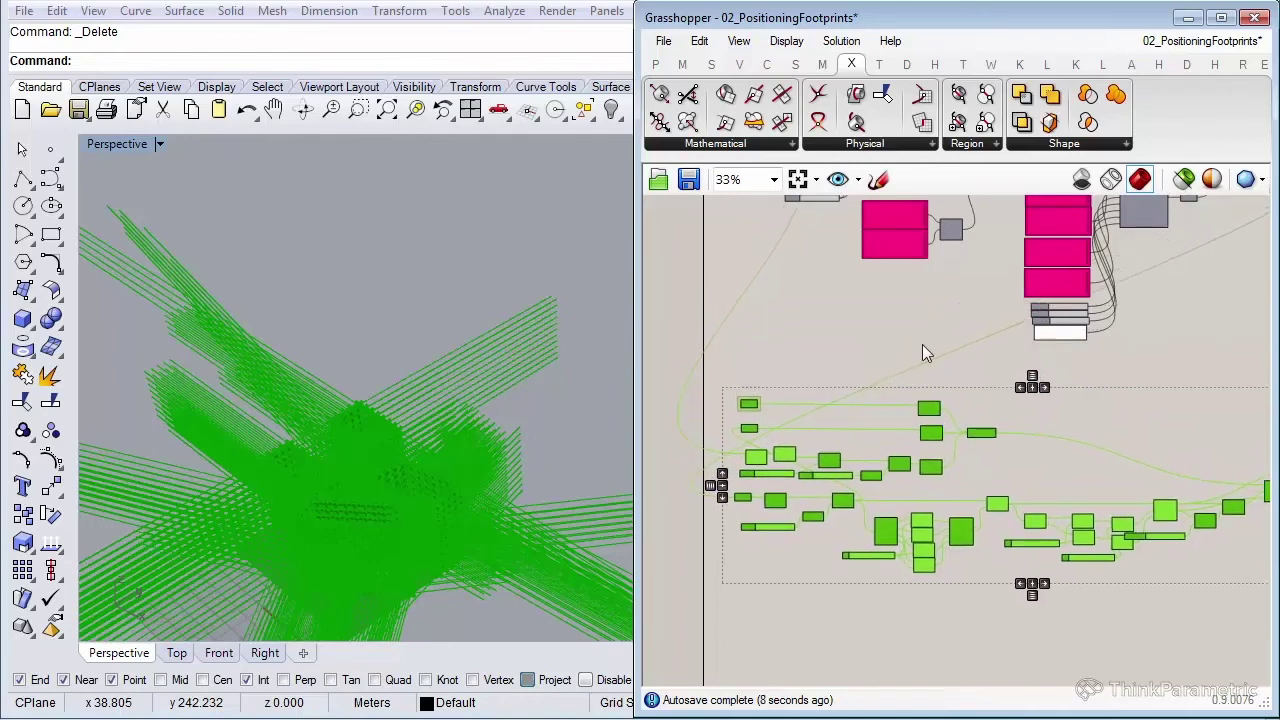
left_click(920, 354)
right_click_drag(1070, 481, 988, 435)
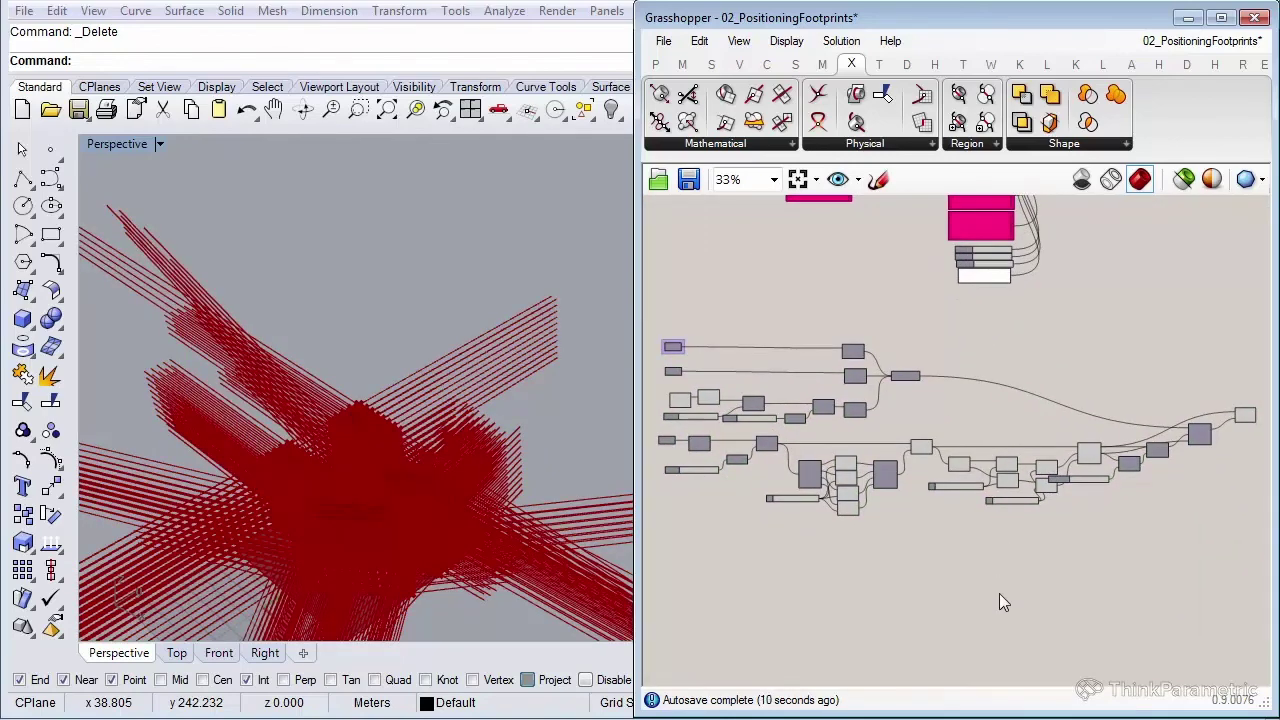